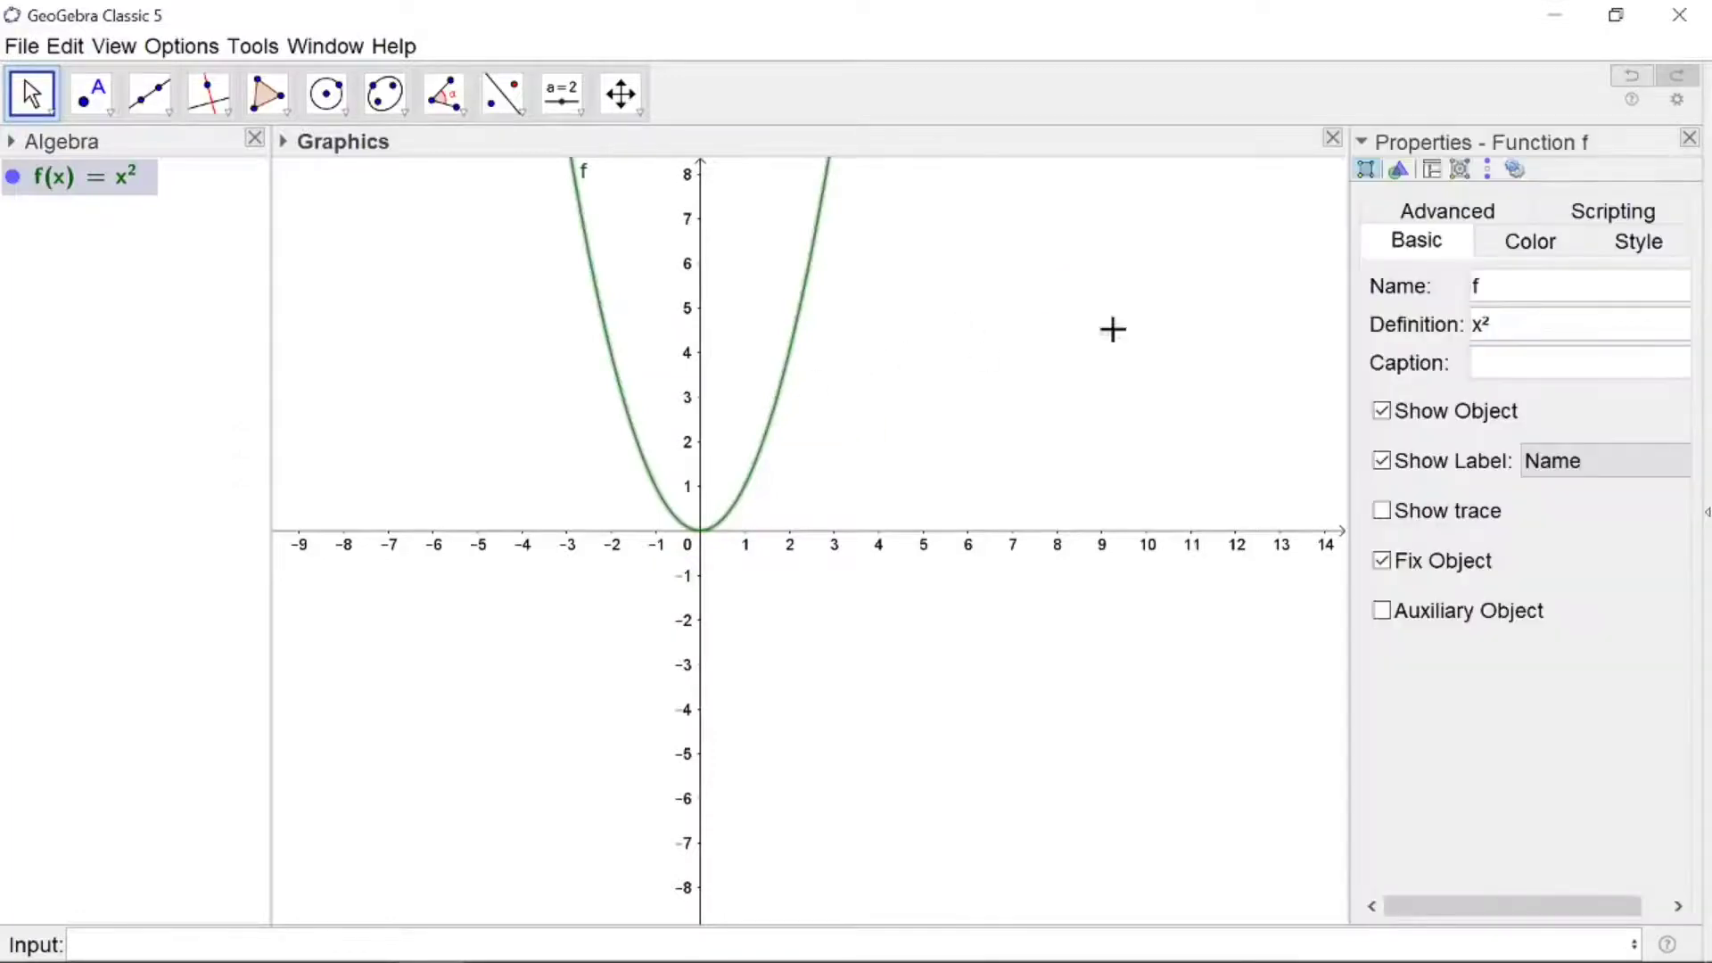
- Color the function f red (255, 0, 0) and hide its label on the graph
left_click(1548, 243)
left_click(1399, 283)
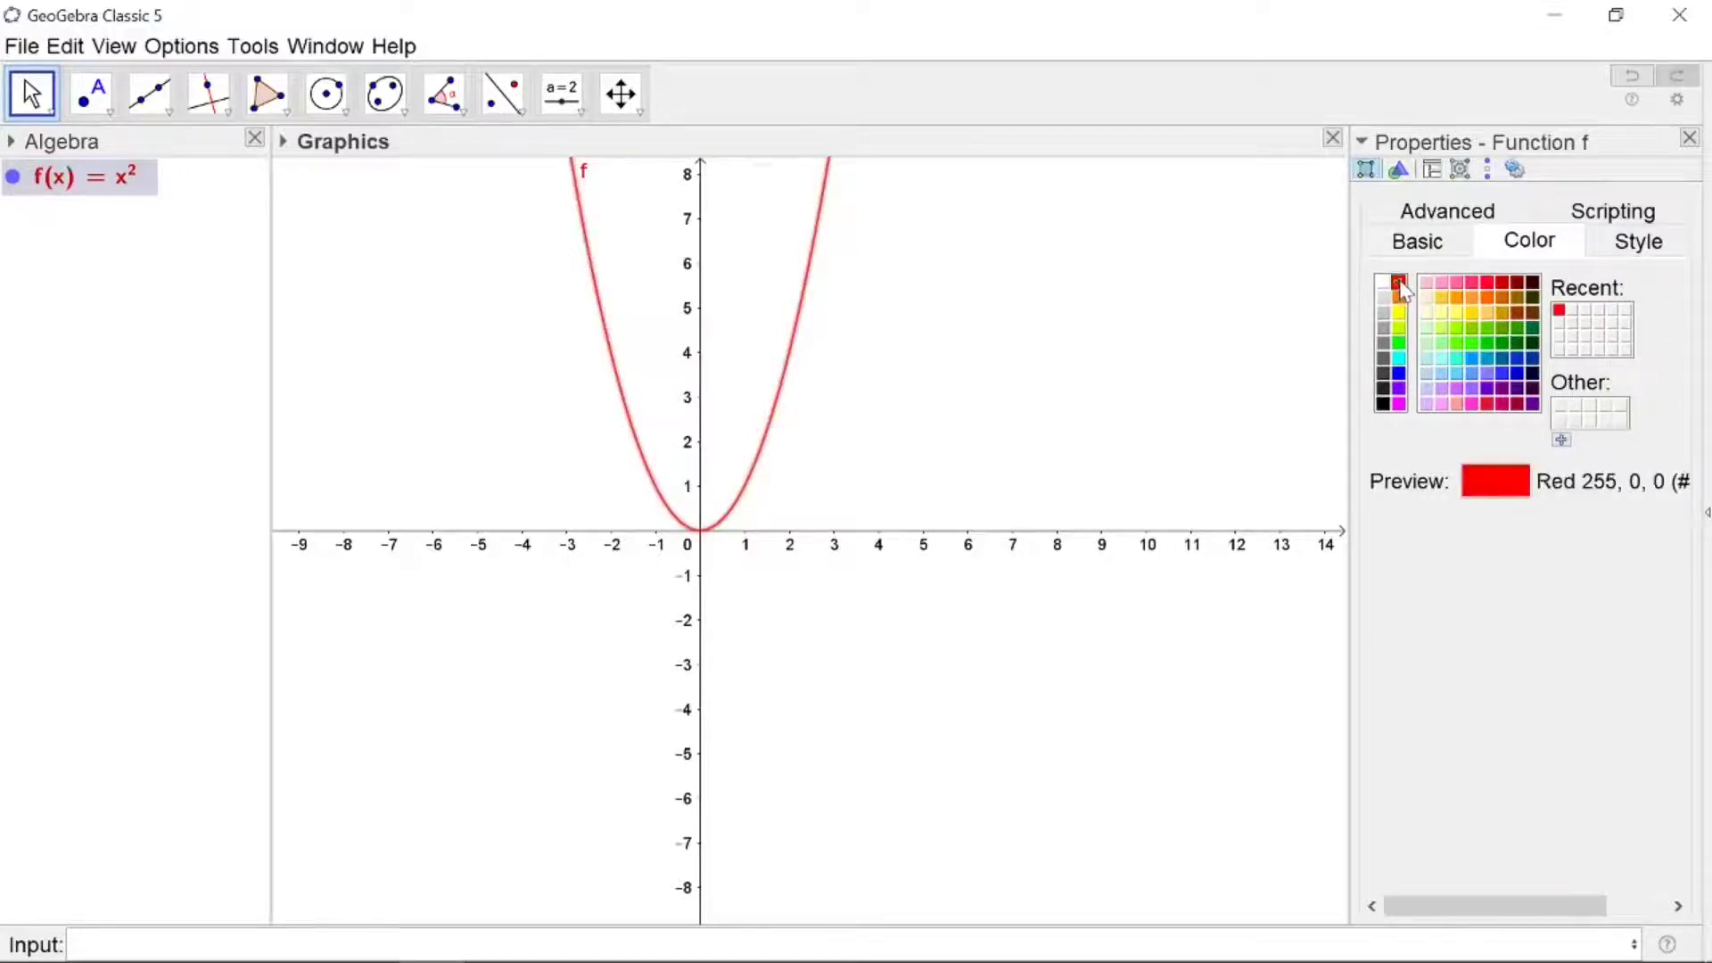
left_click(1689, 137)
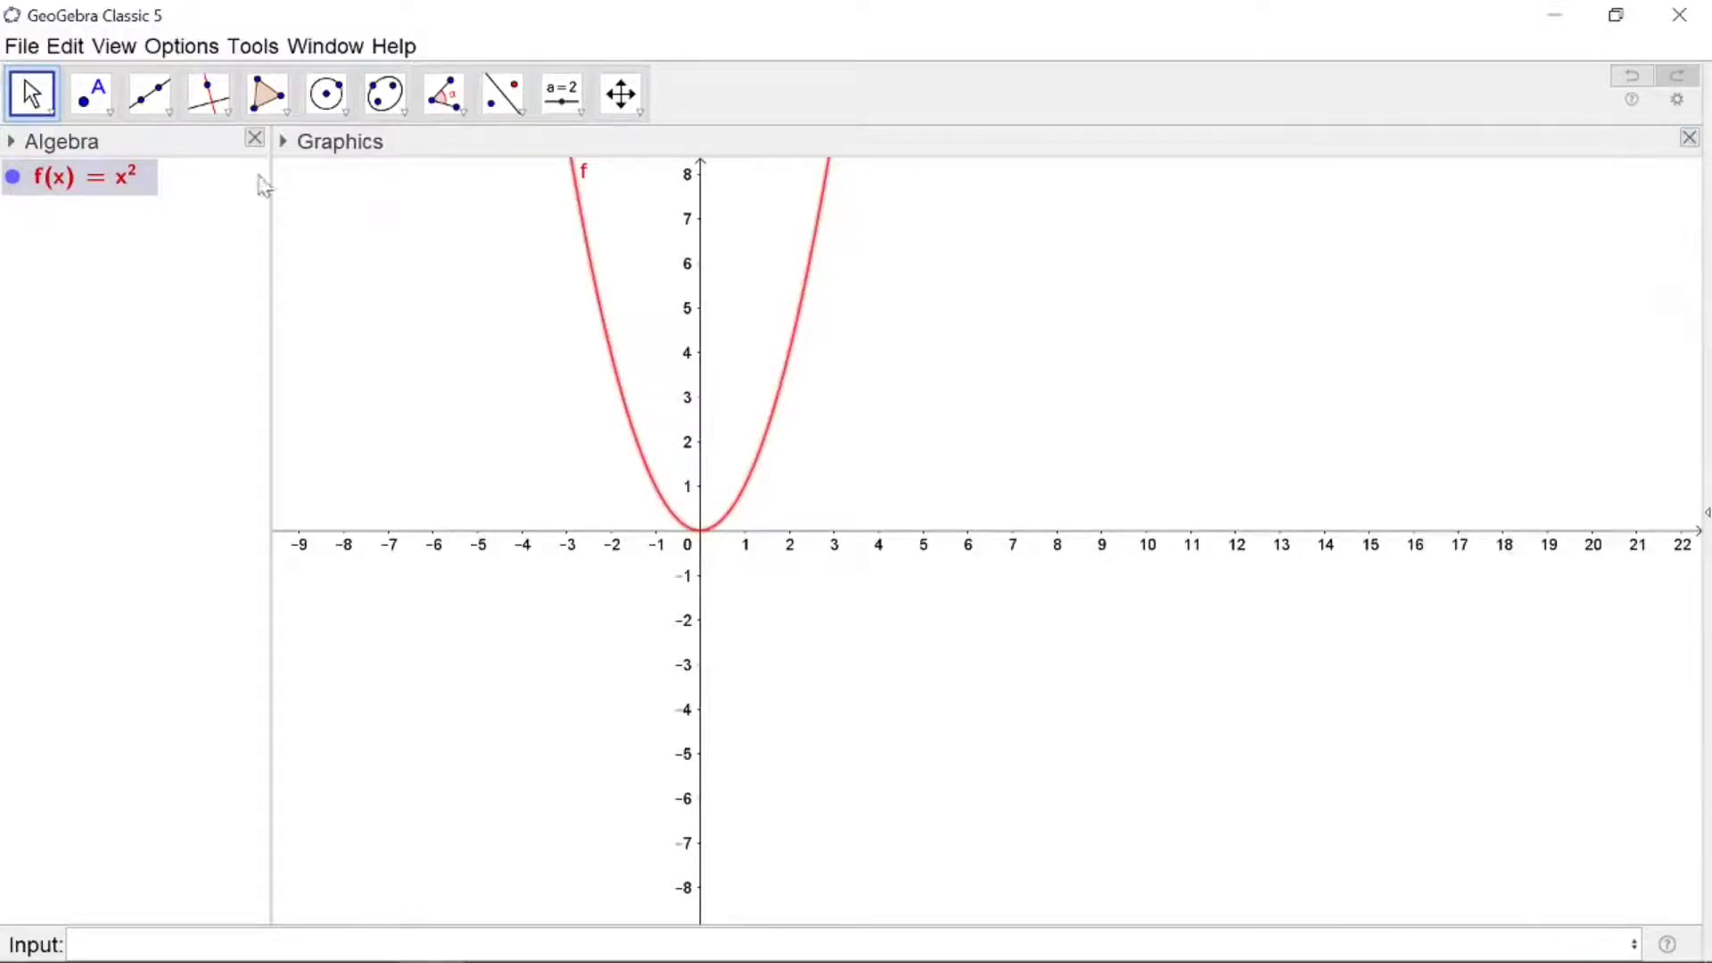
right_click(133, 185)
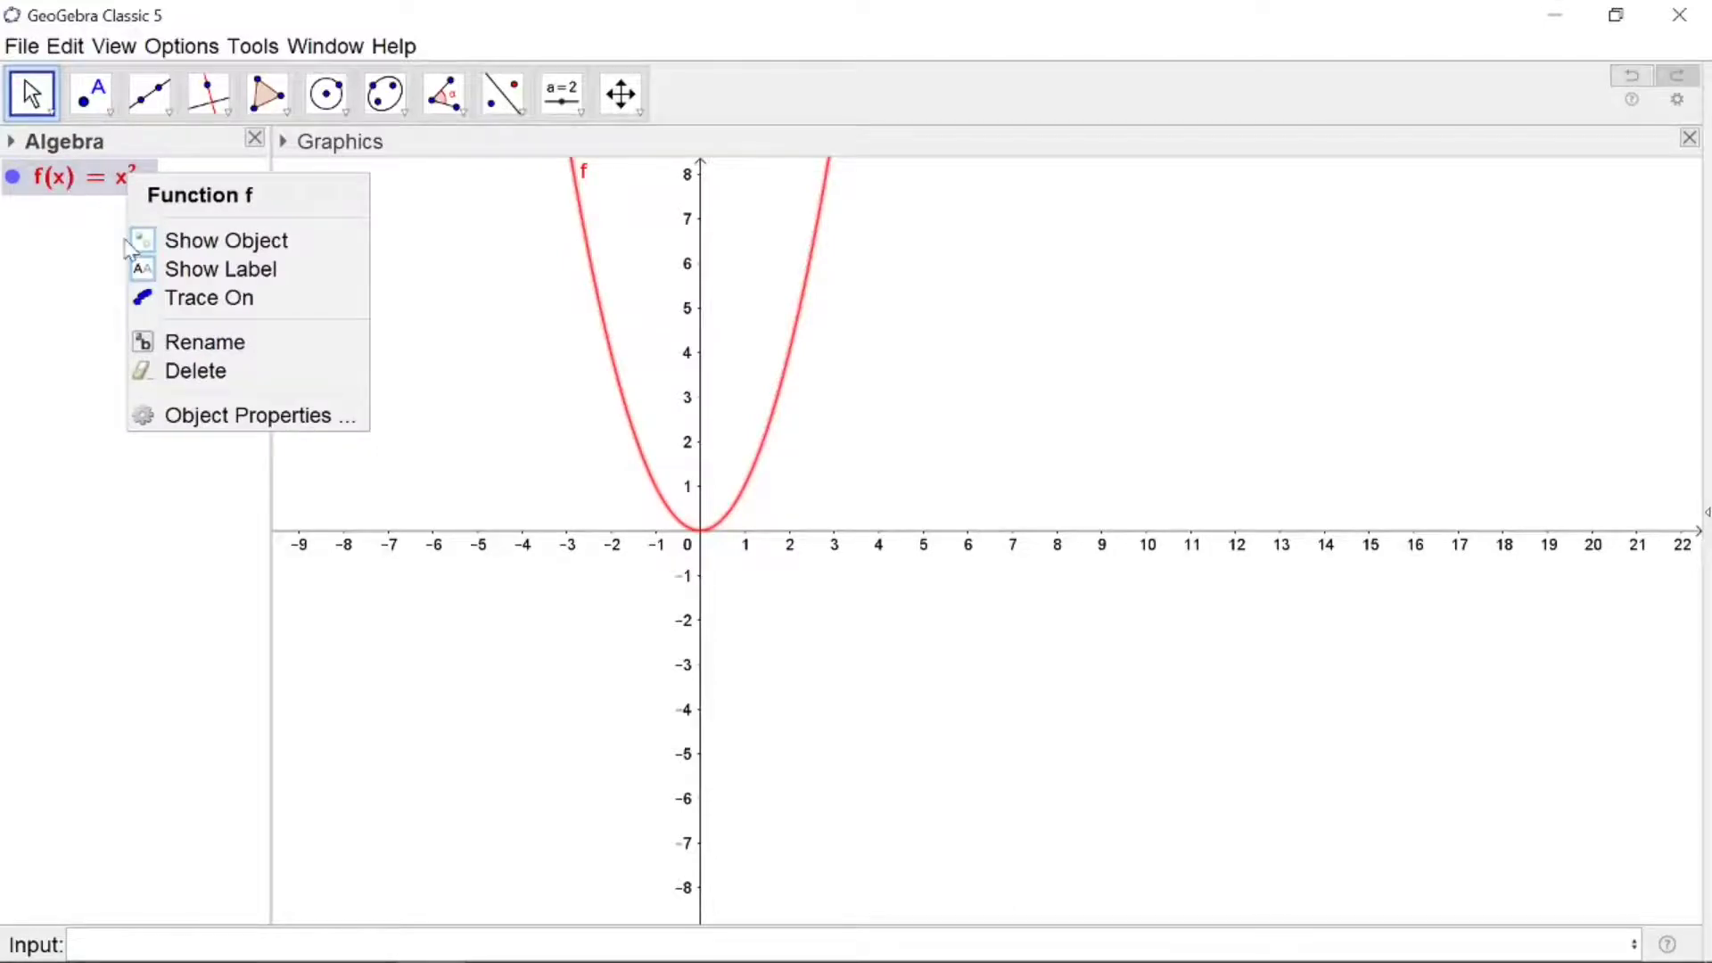
left_click(183, 272)
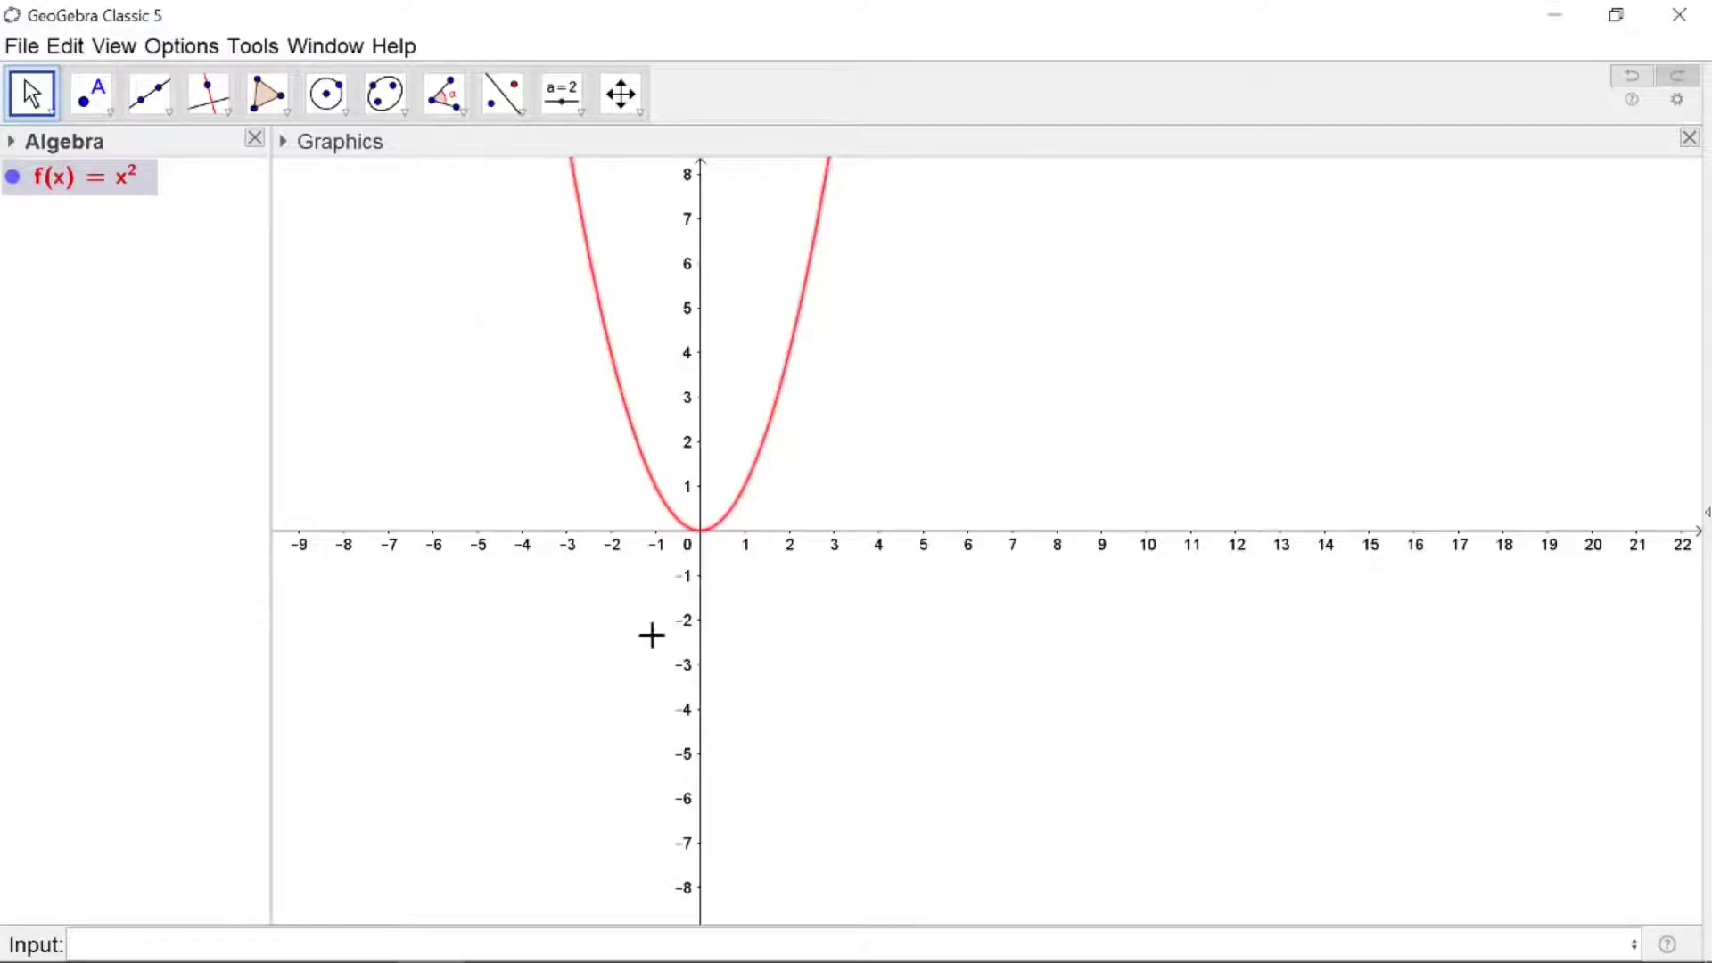
- Insert an input box captioned "f" and linked to f(x) = x² in the empty area right of the parabola
left_click_drag(790, 579, 959, 613)
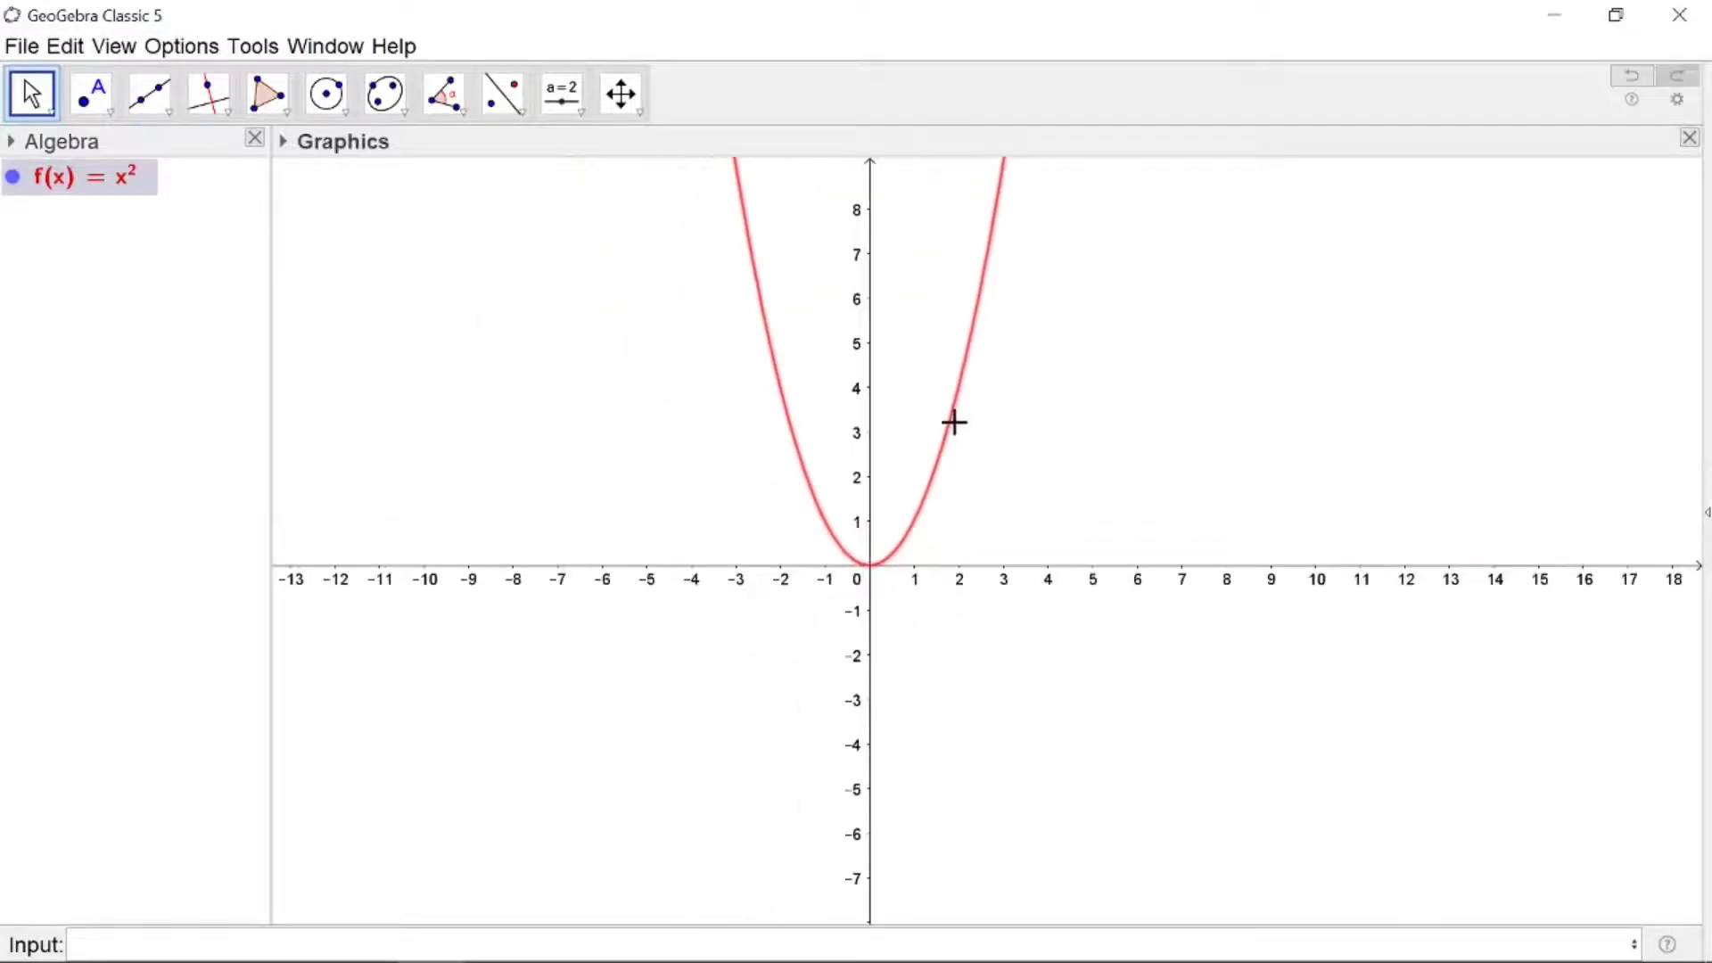
left_click(578, 109)
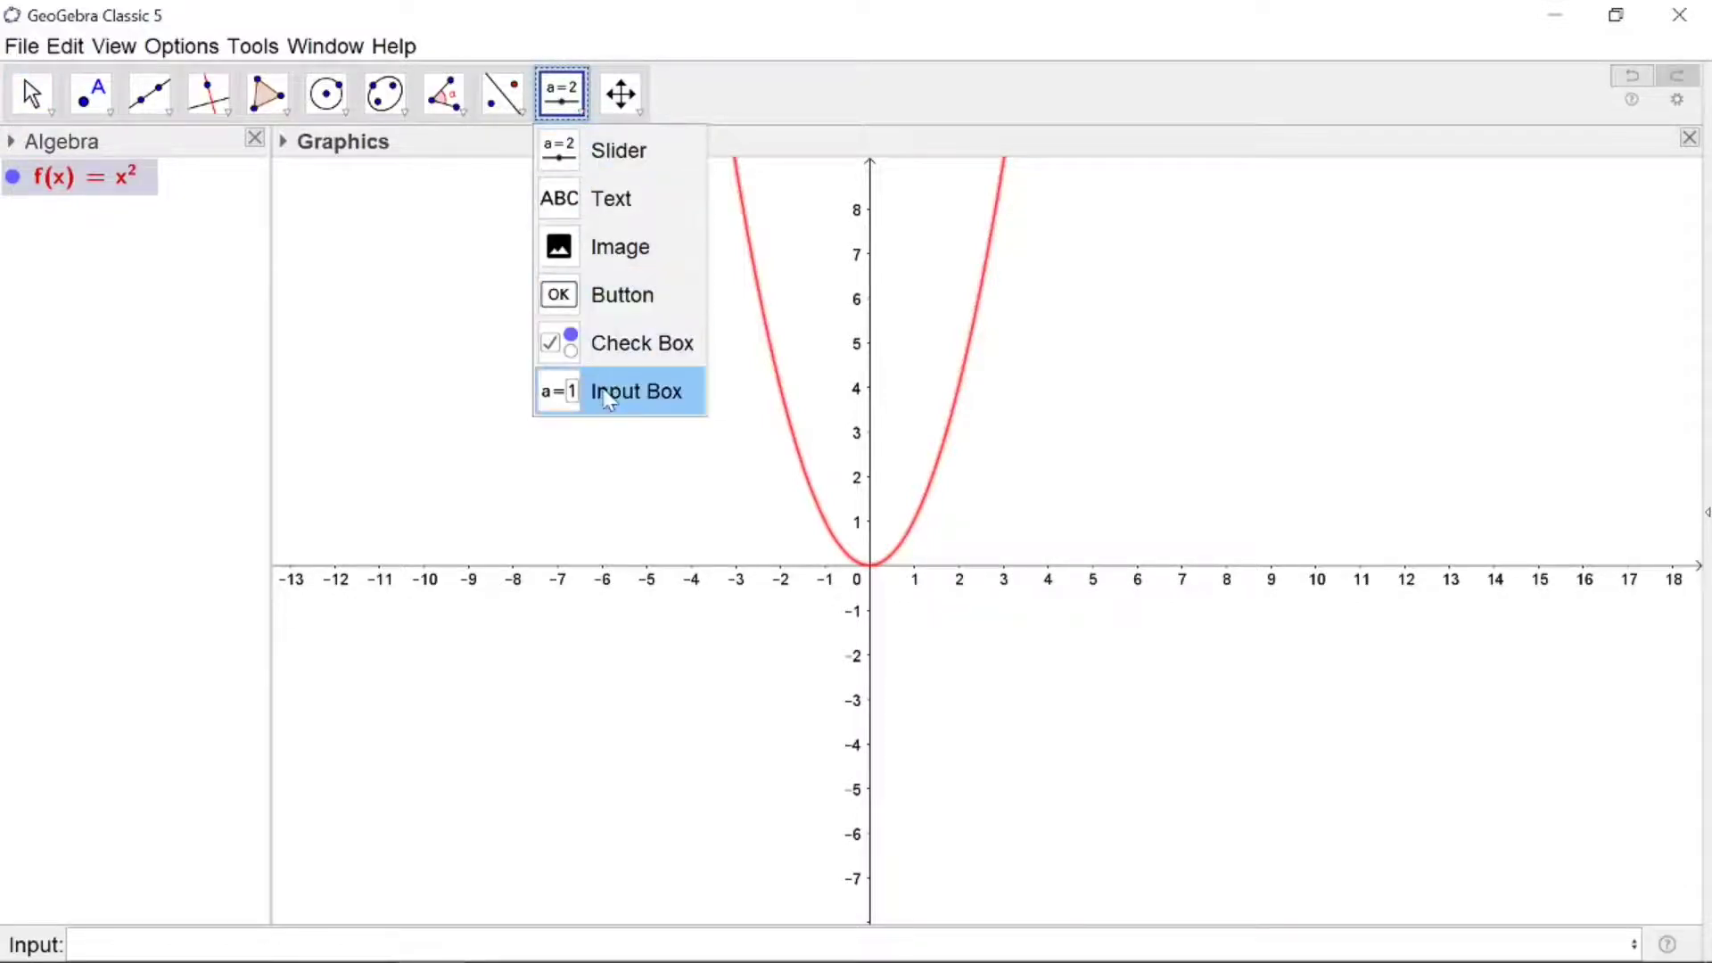
left_click(607, 396)
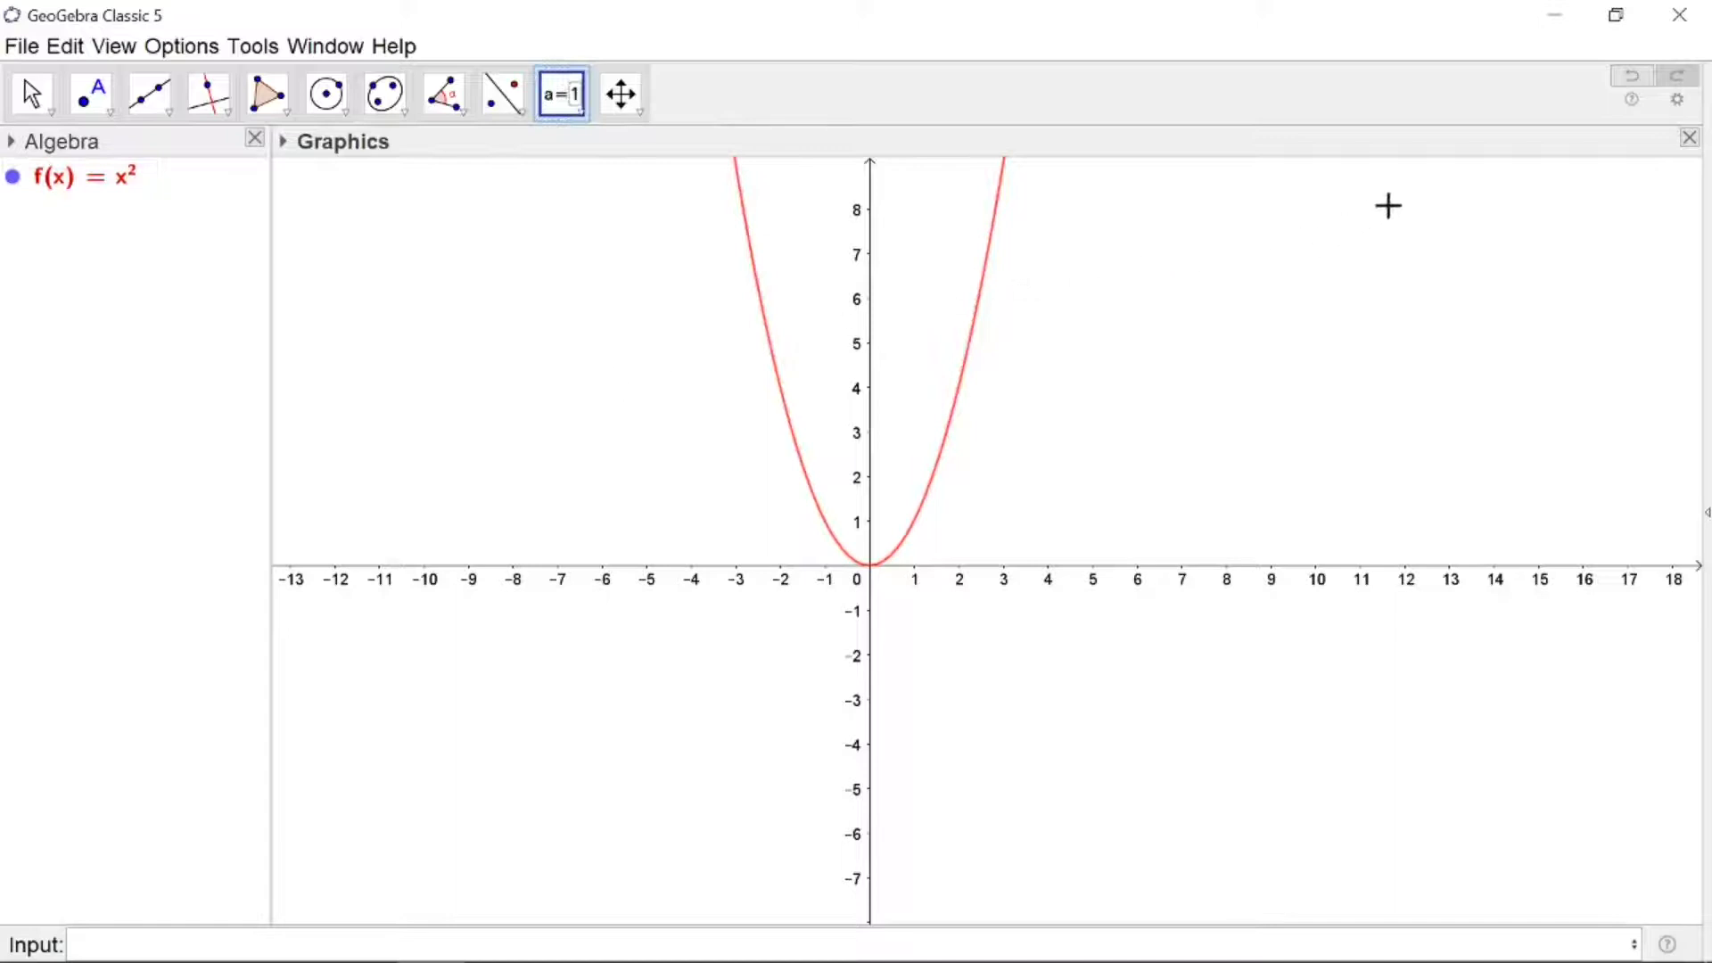
left_click(1388, 206)
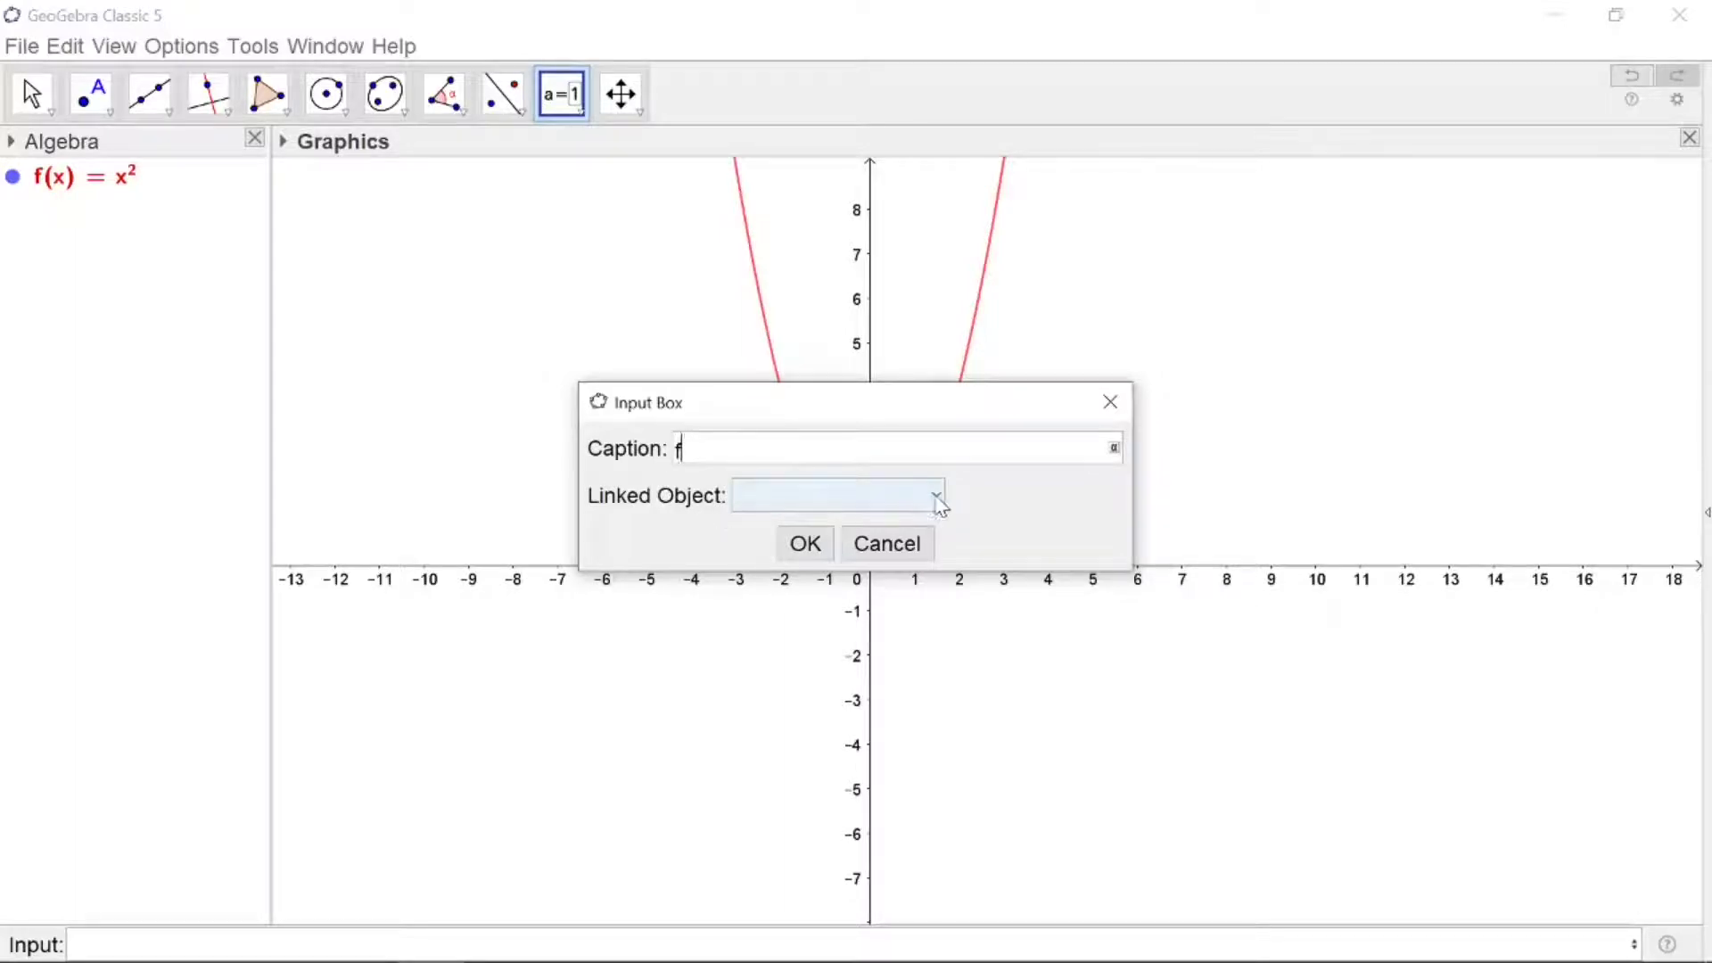
left_click(936, 498)
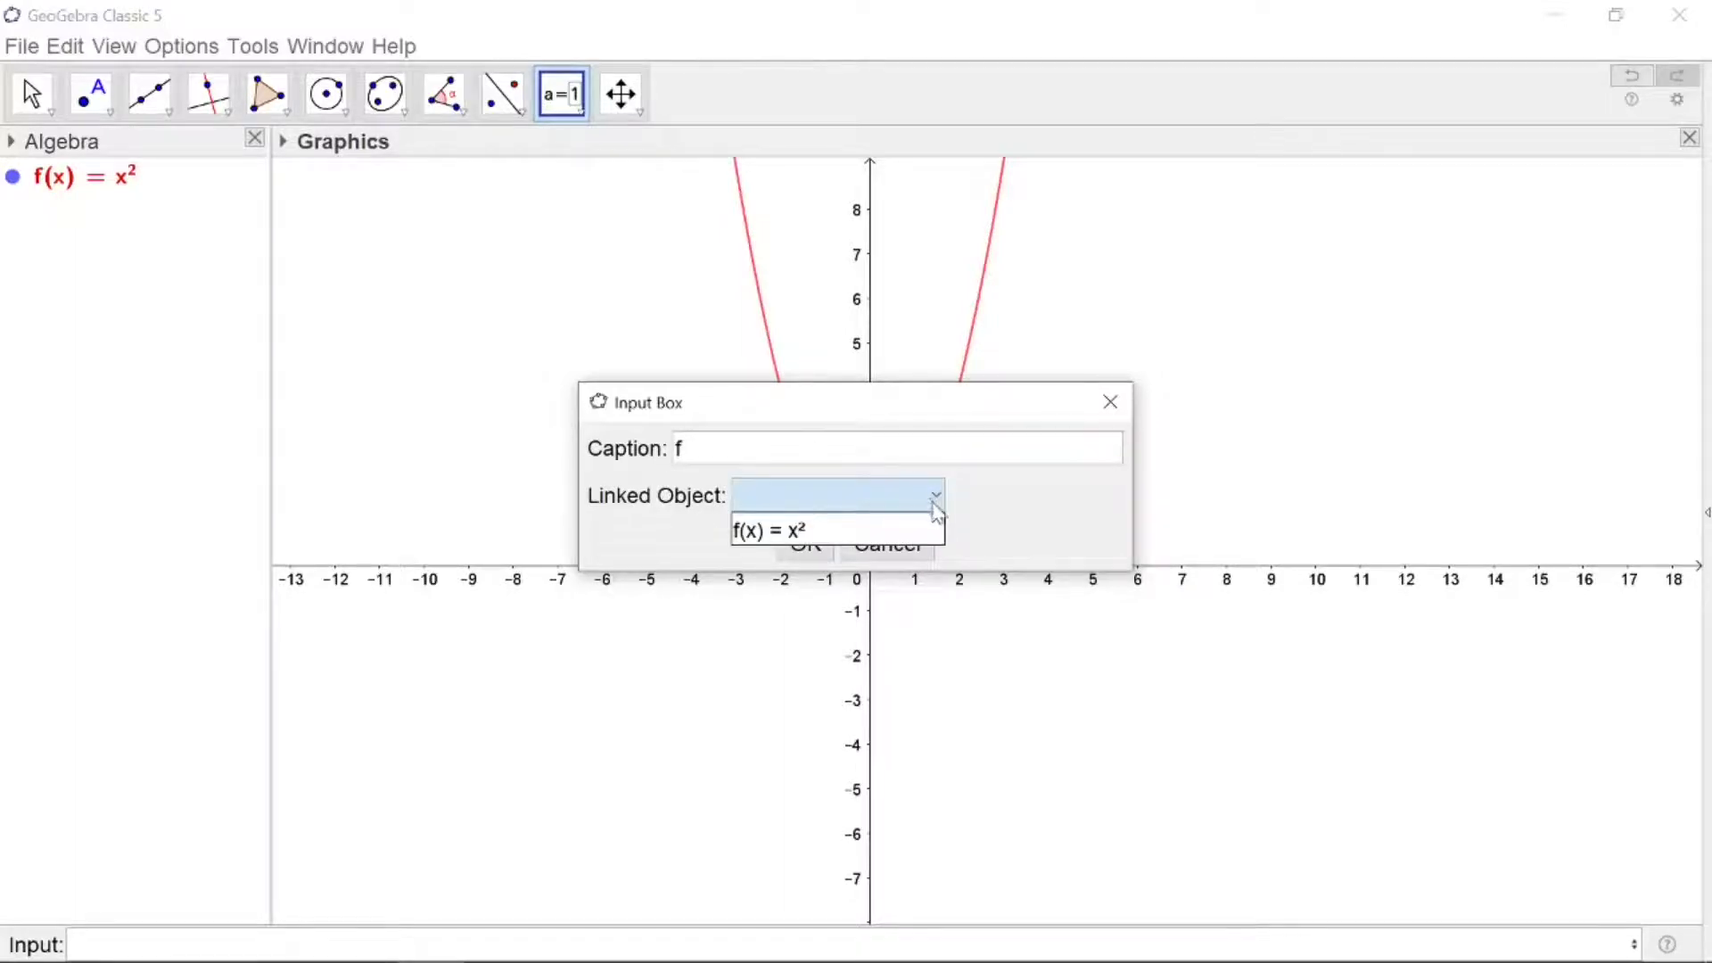
left_click(758, 532)
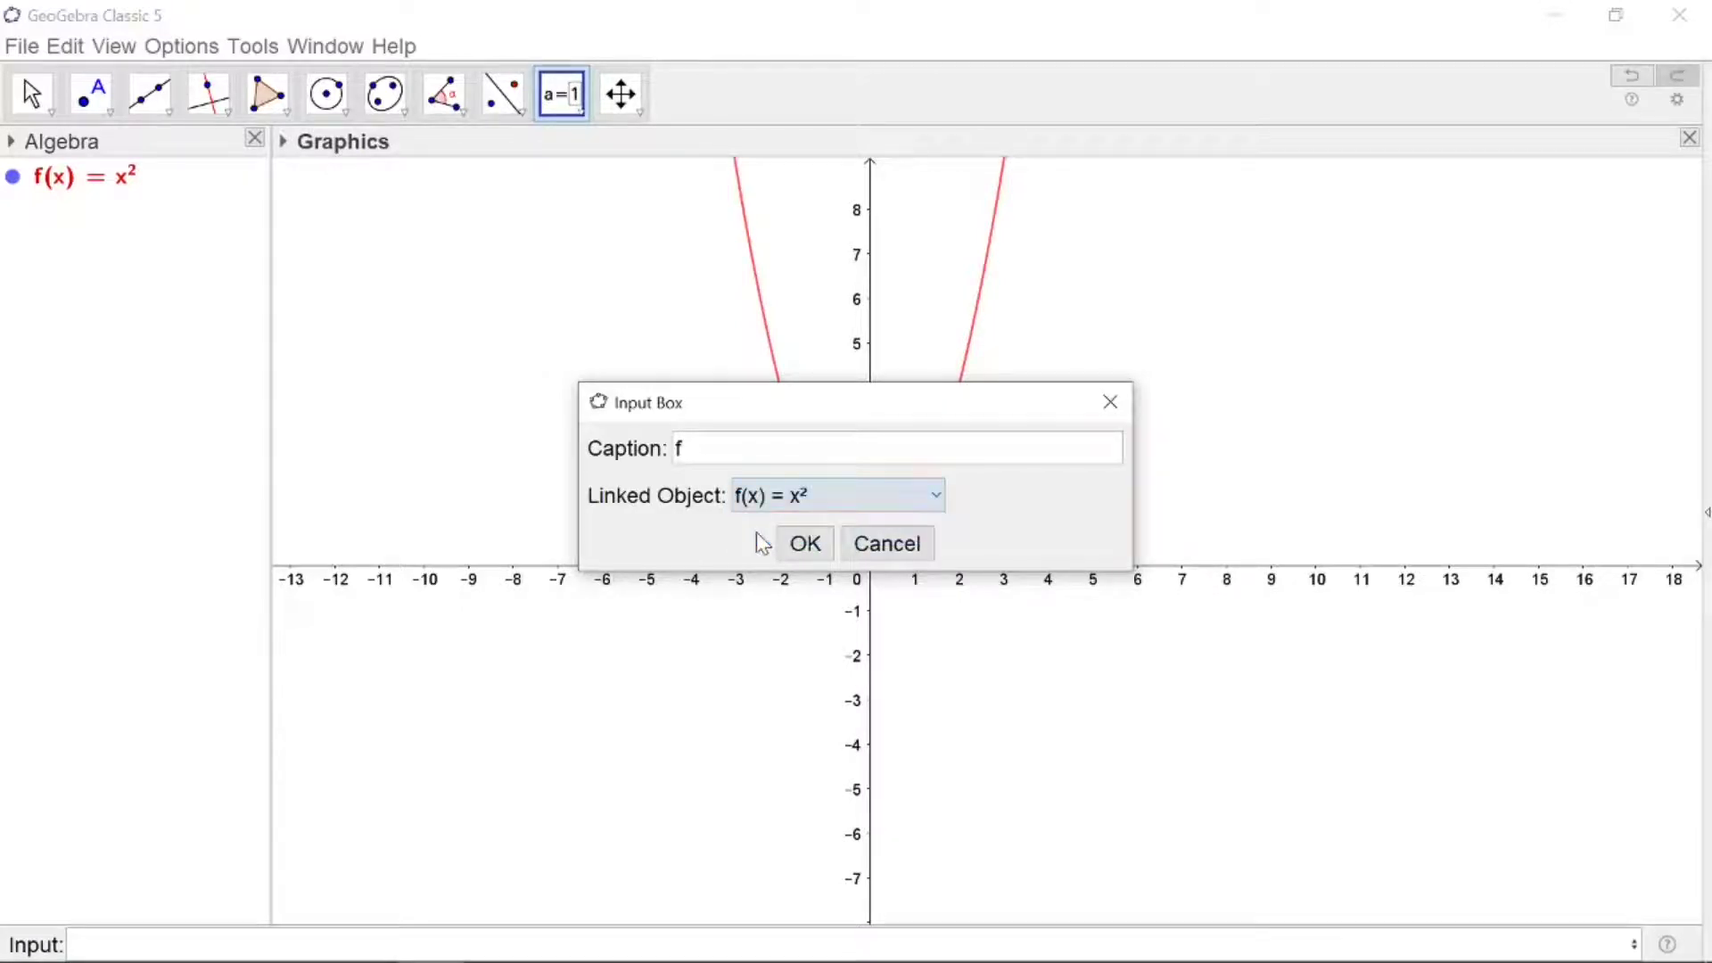
left_click(804, 541)
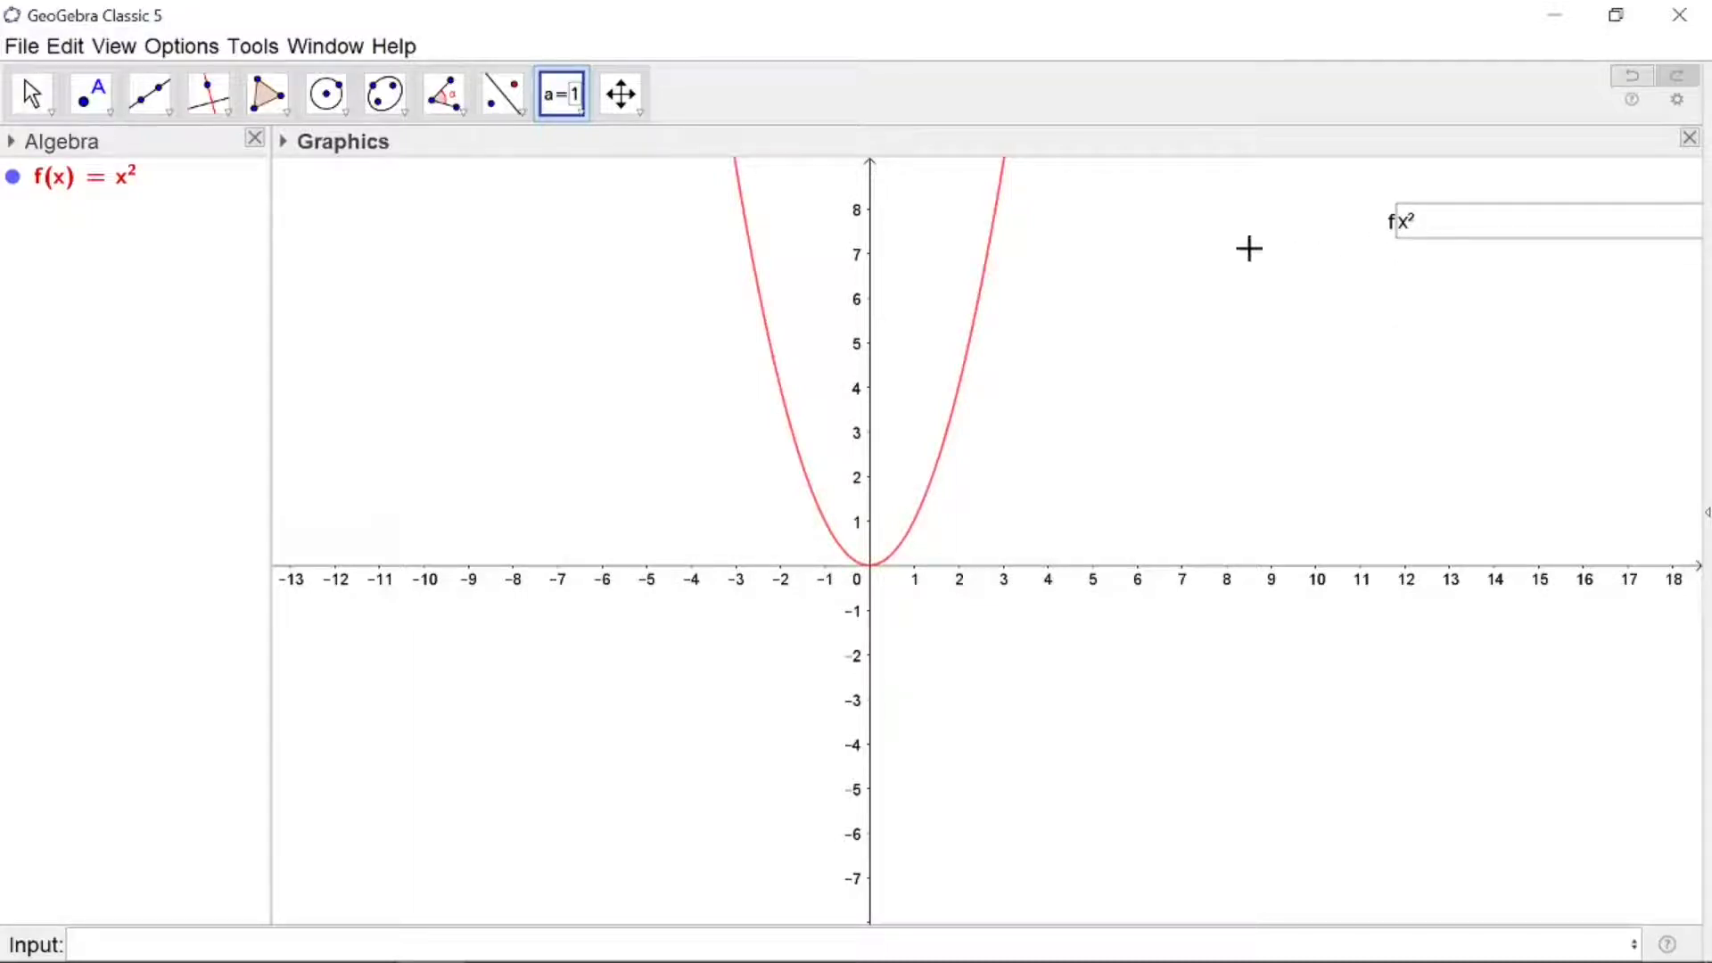
- Create a number slider named a ranging from -10 to 10 below the f input box
left_click(582, 114)
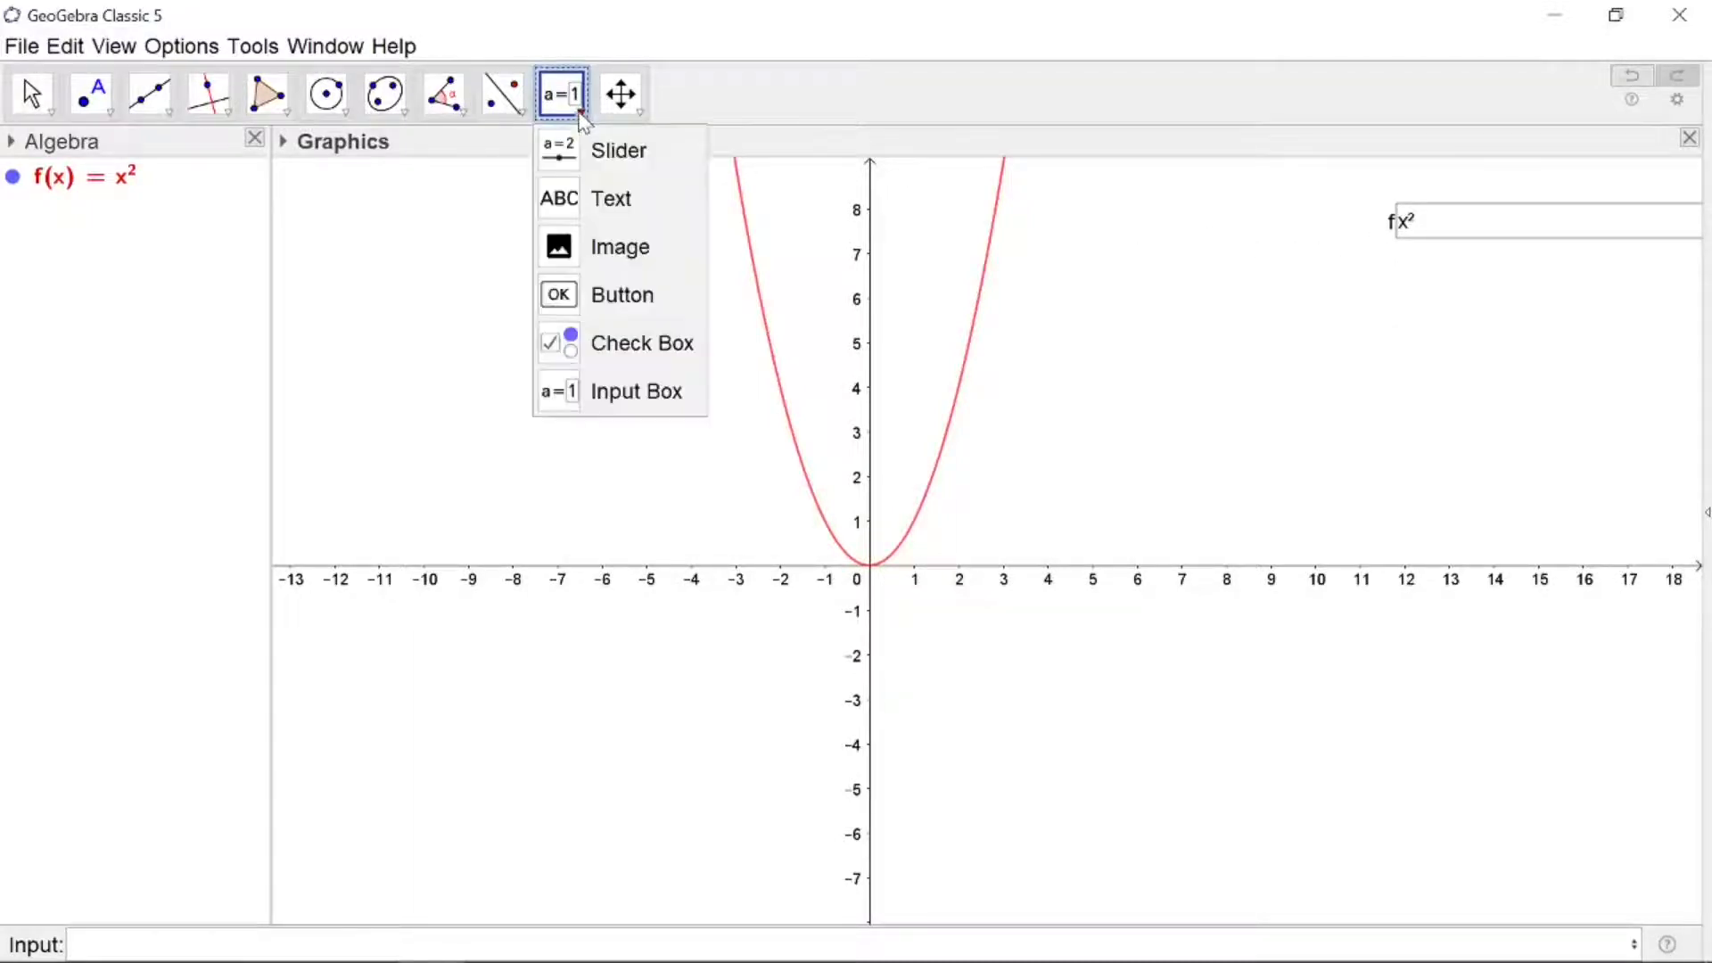
left_click(603, 152)
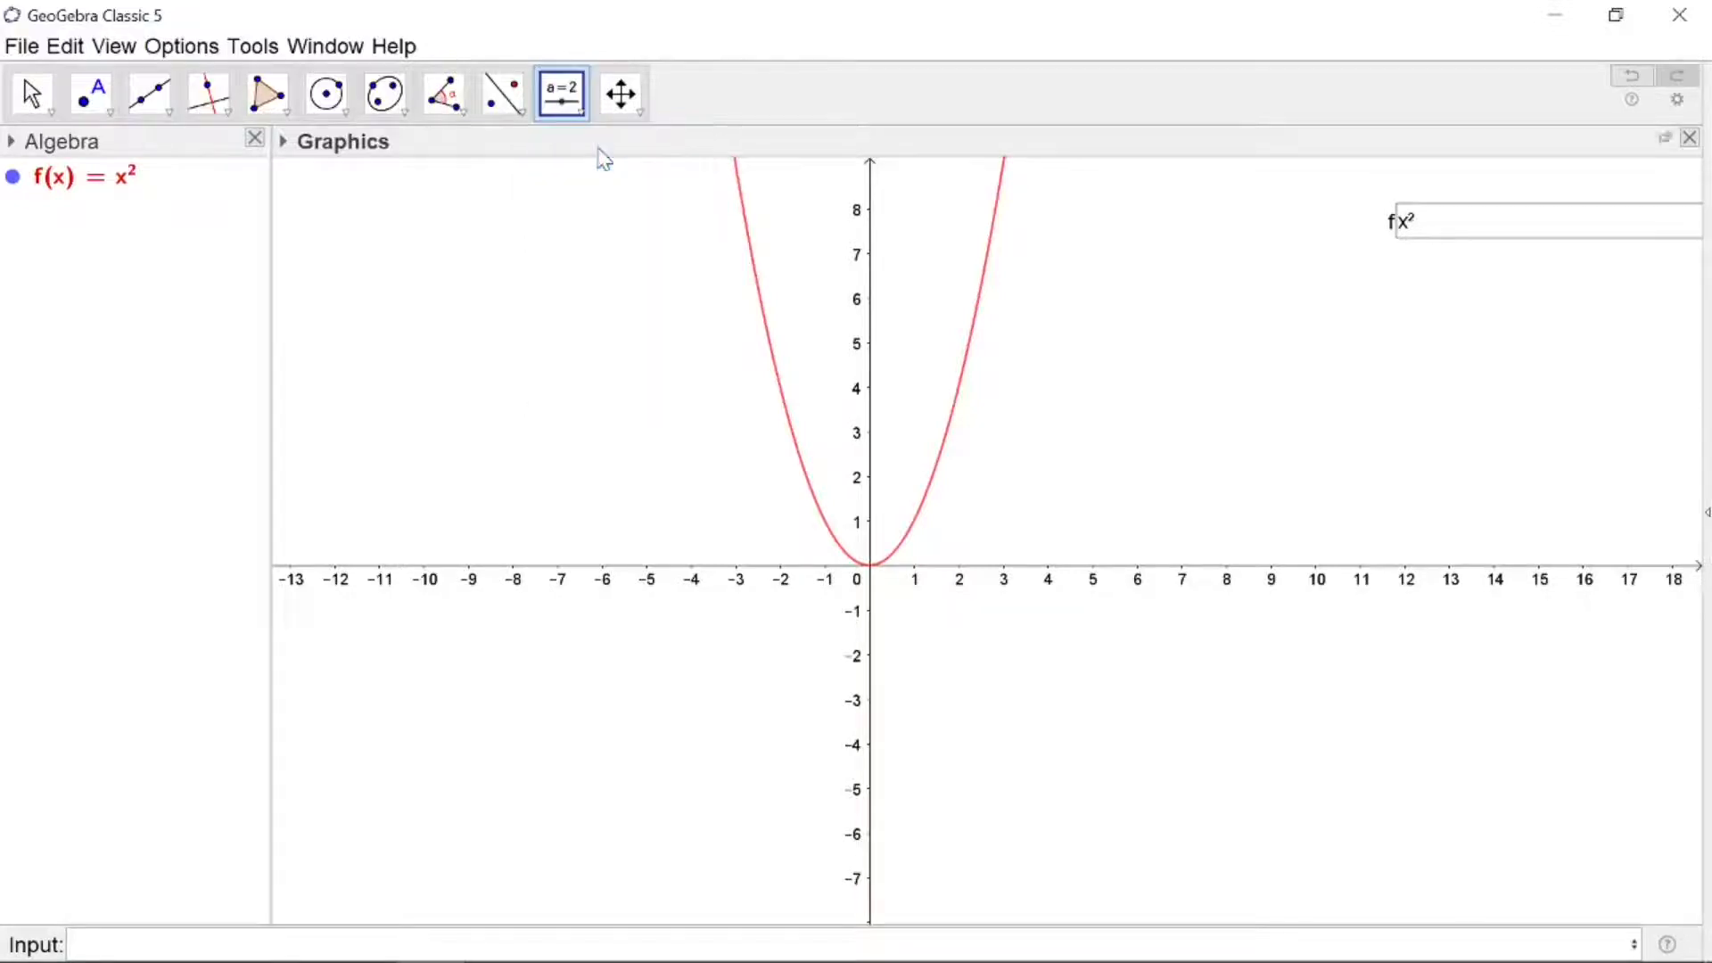
left_click(1394, 300)
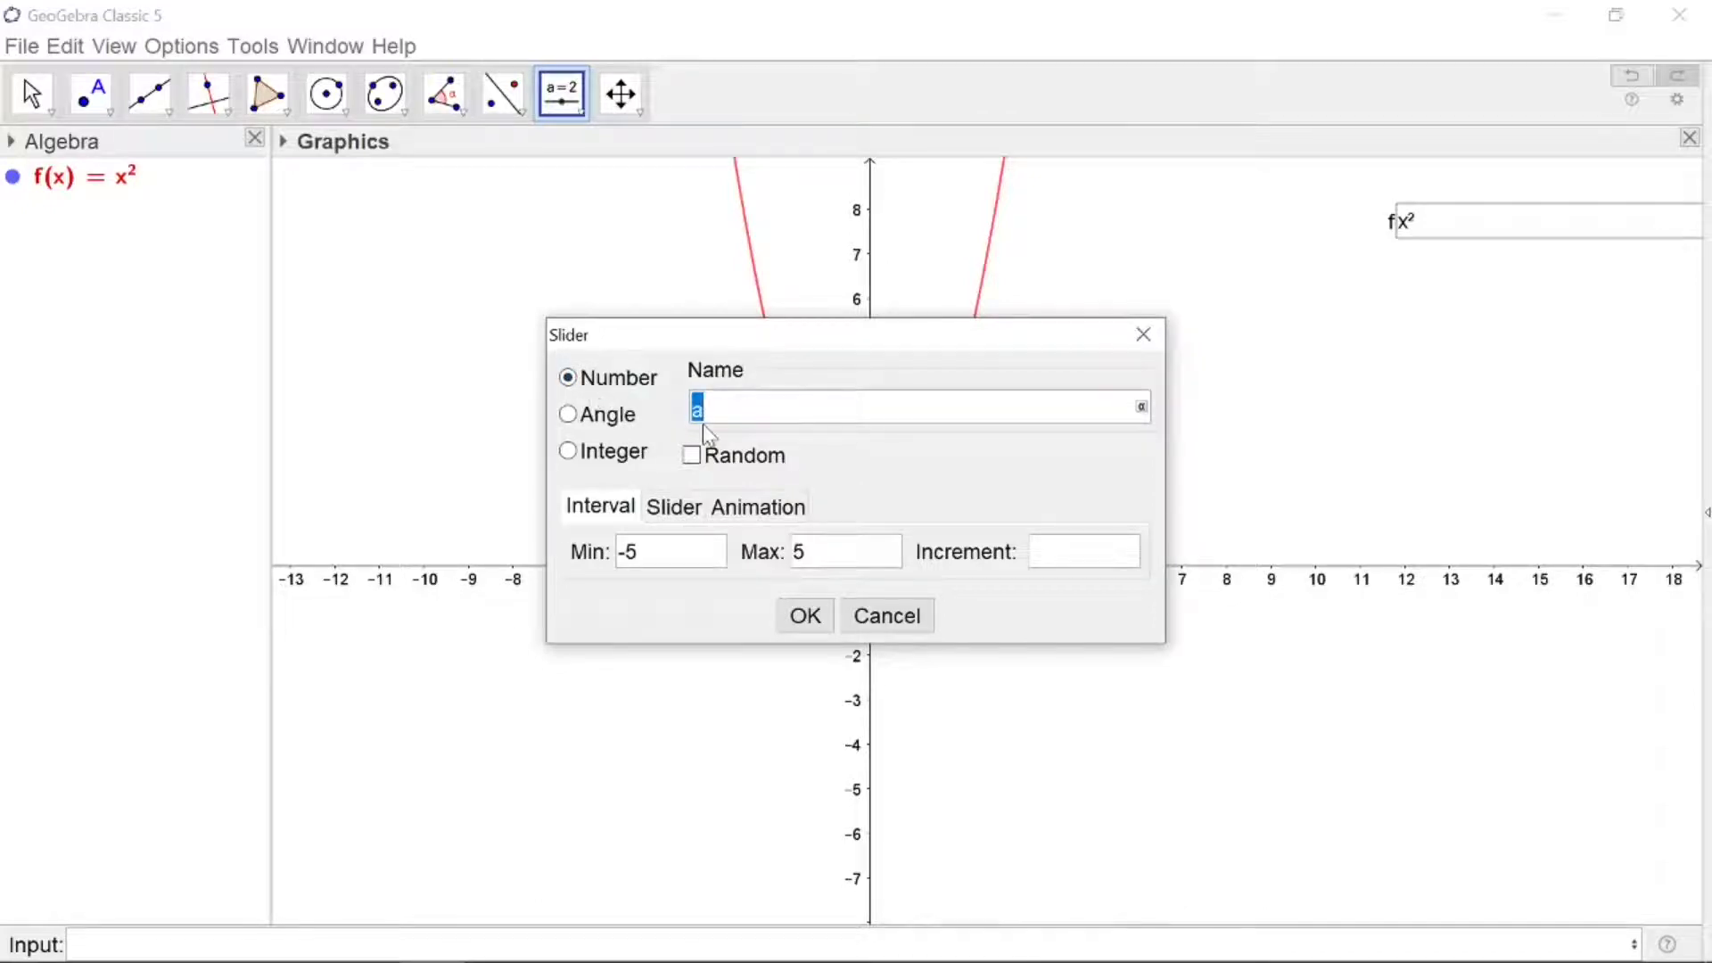
left_click(649, 560)
key("BackSpace")
type("1")
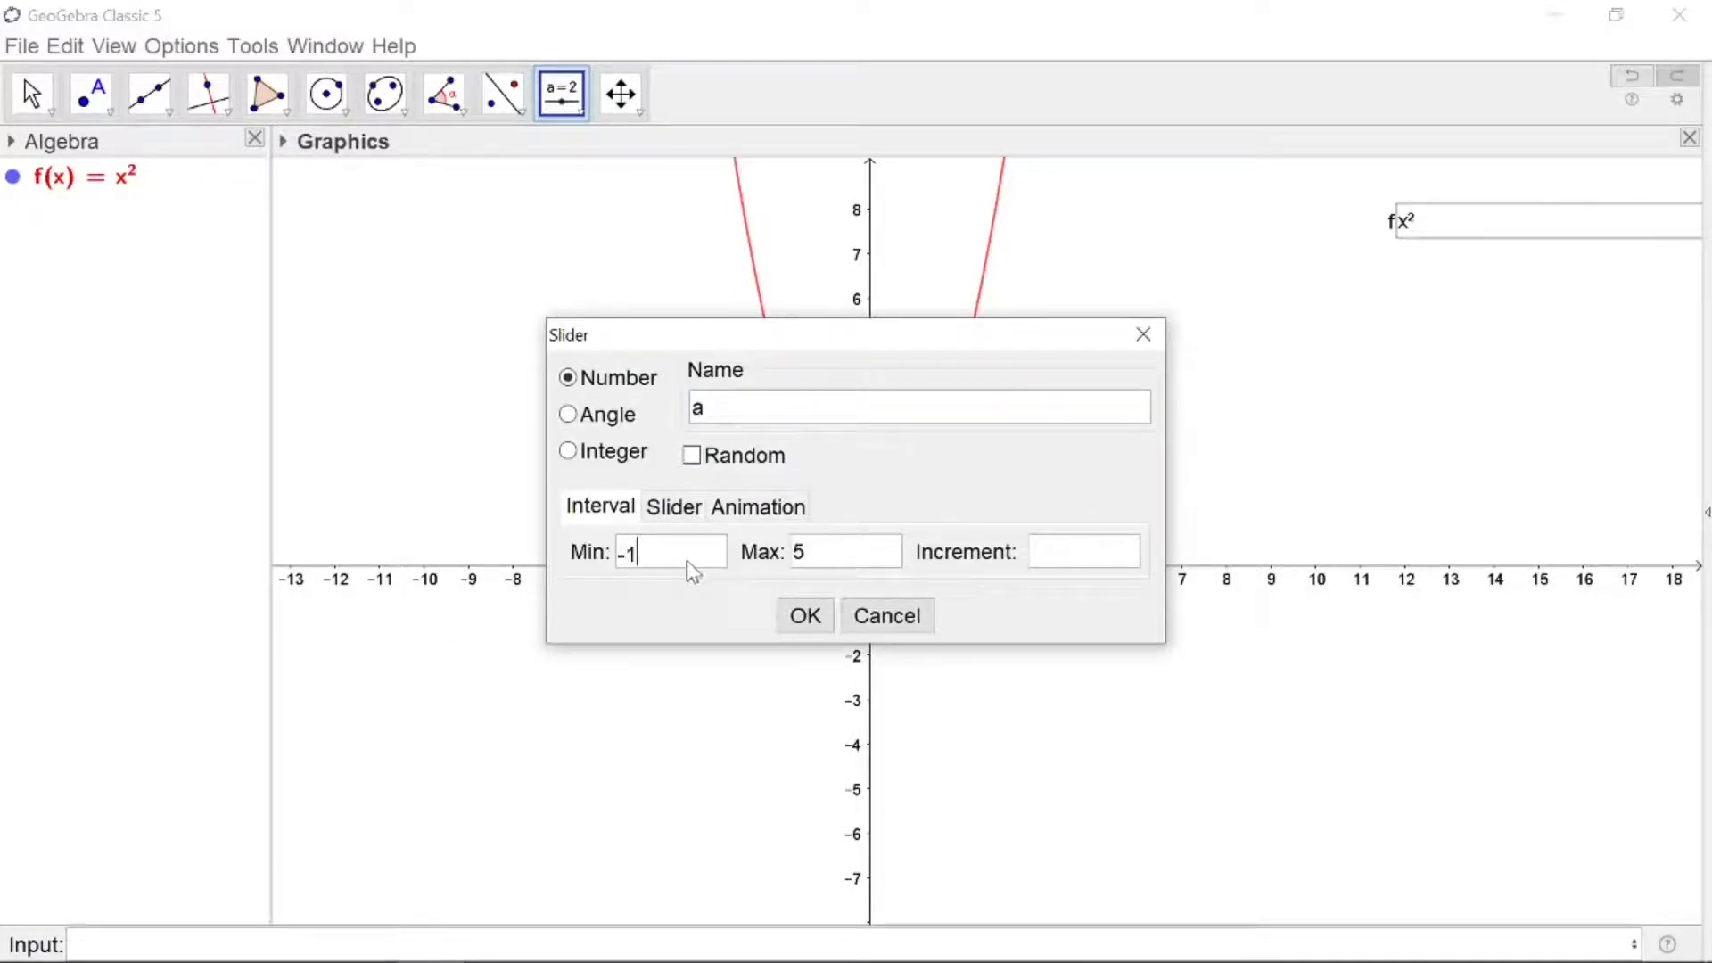
type("0")
left_click(815, 555)
type("10")
left_click(803, 616)
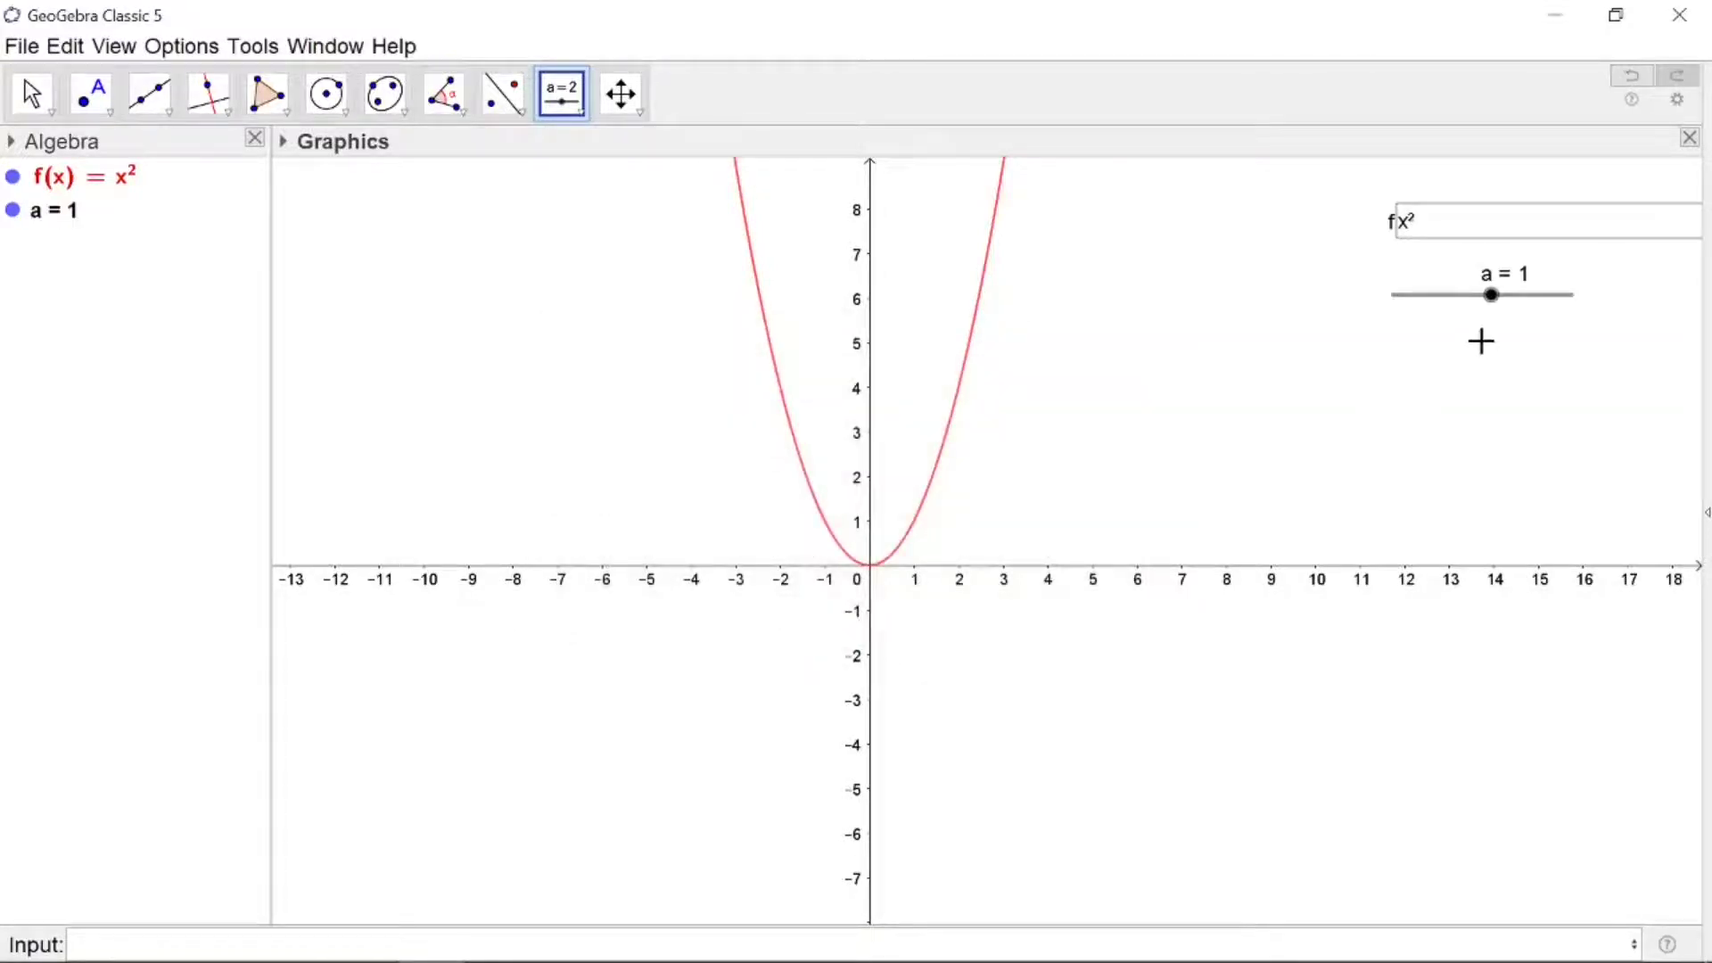
- Insert an input box captioned "a" and linked to slider a, placed below that slider
left_click(575, 120)
left_click(611, 389)
left_click(1423, 356)
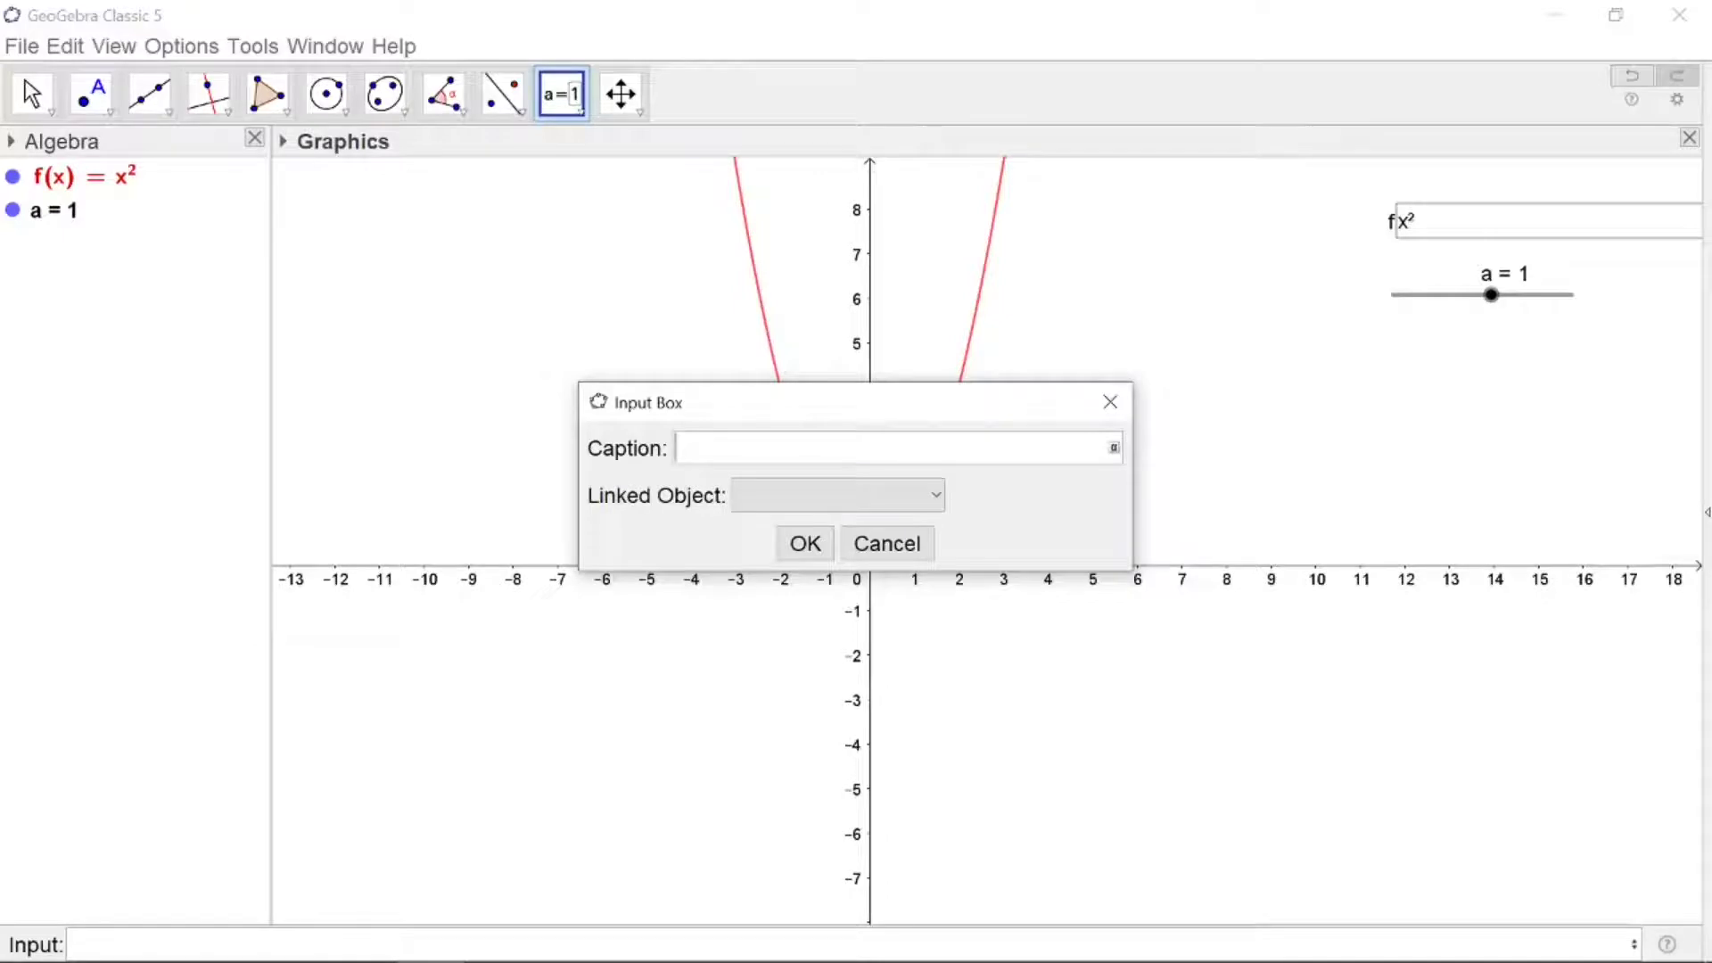
left_click(937, 498)
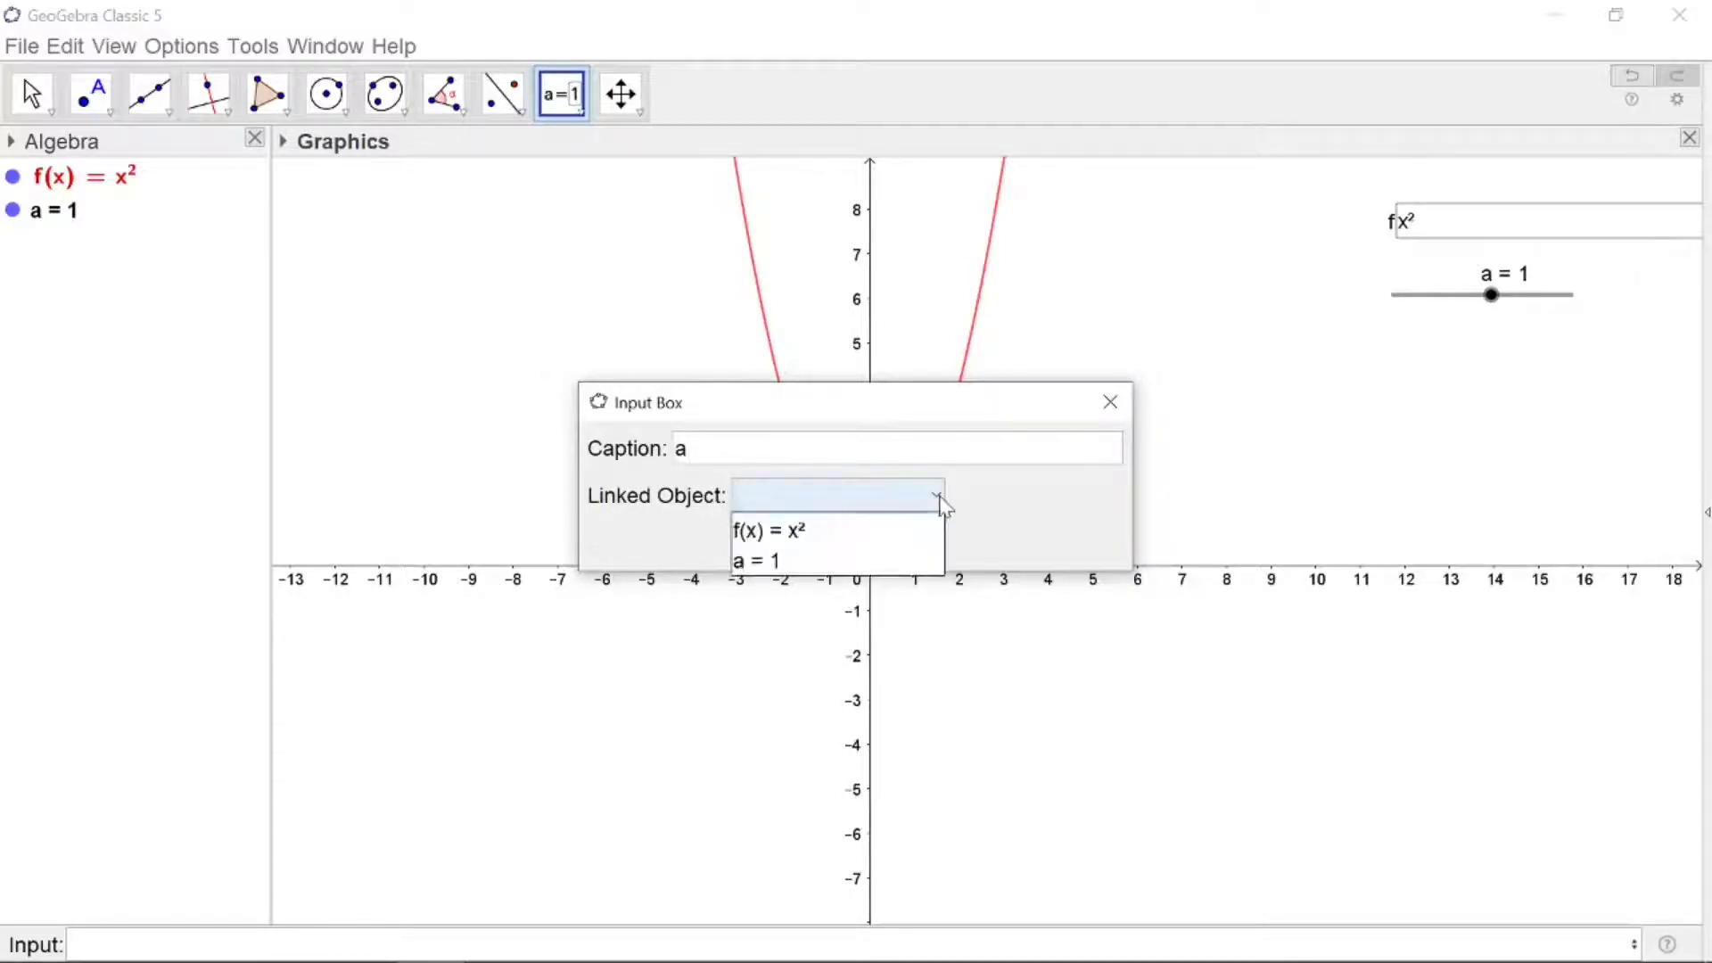
left_click(790, 560)
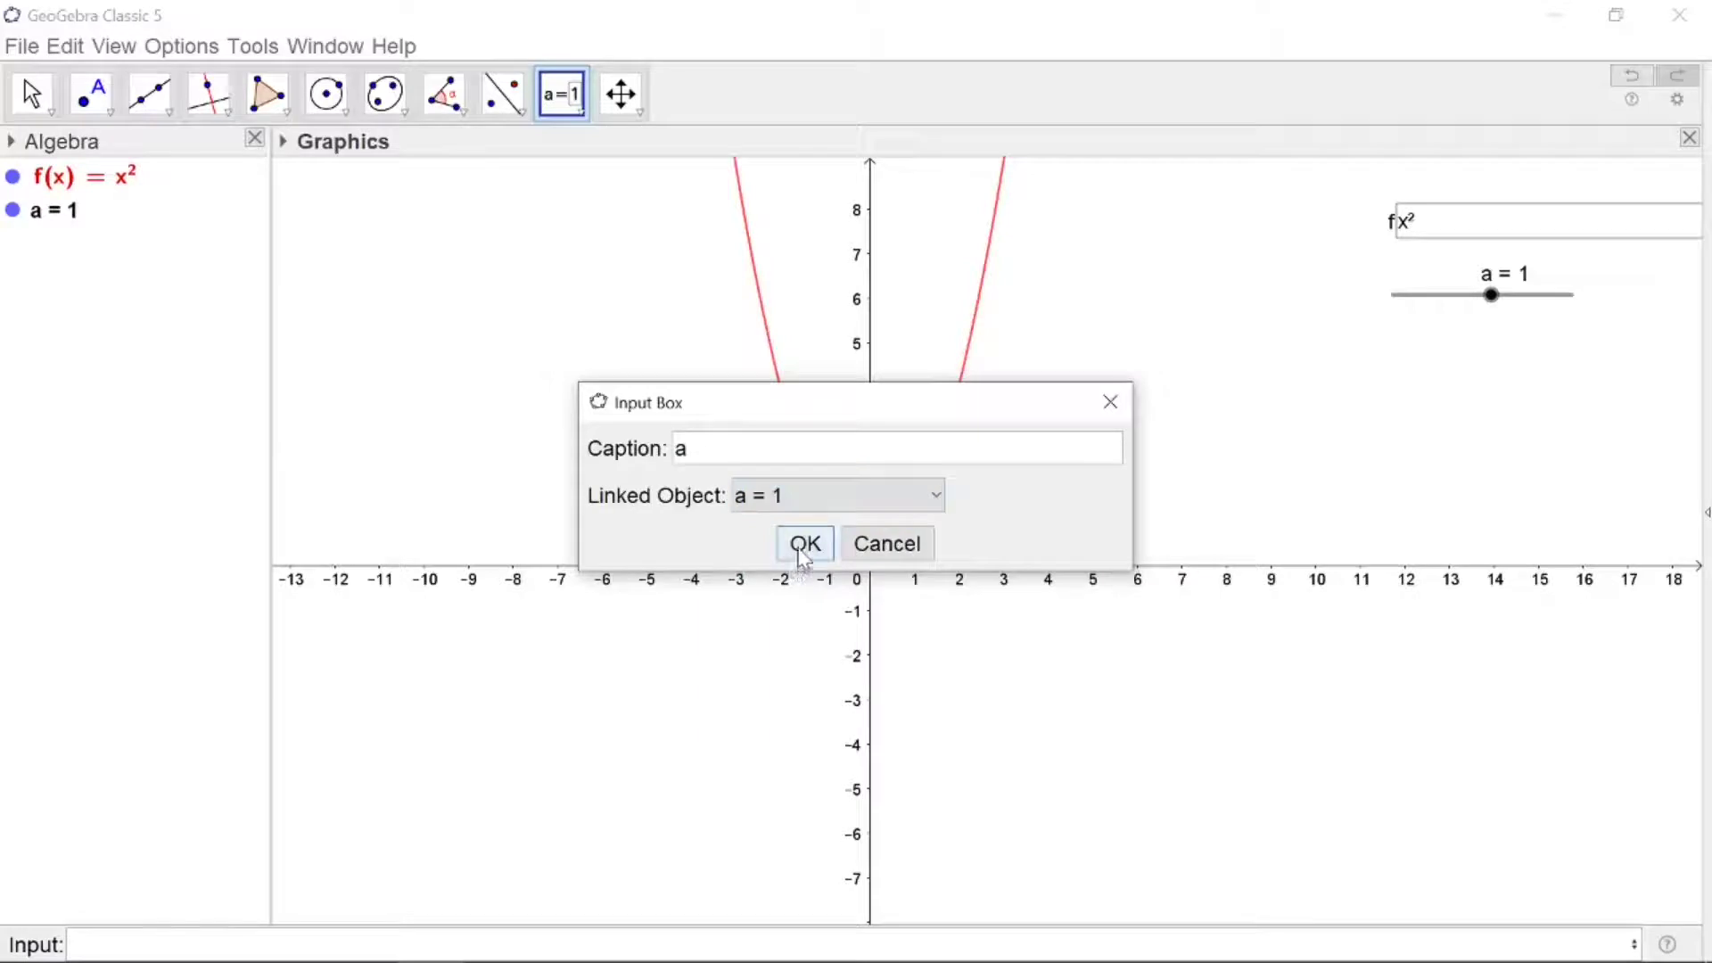
left_click(803, 537)
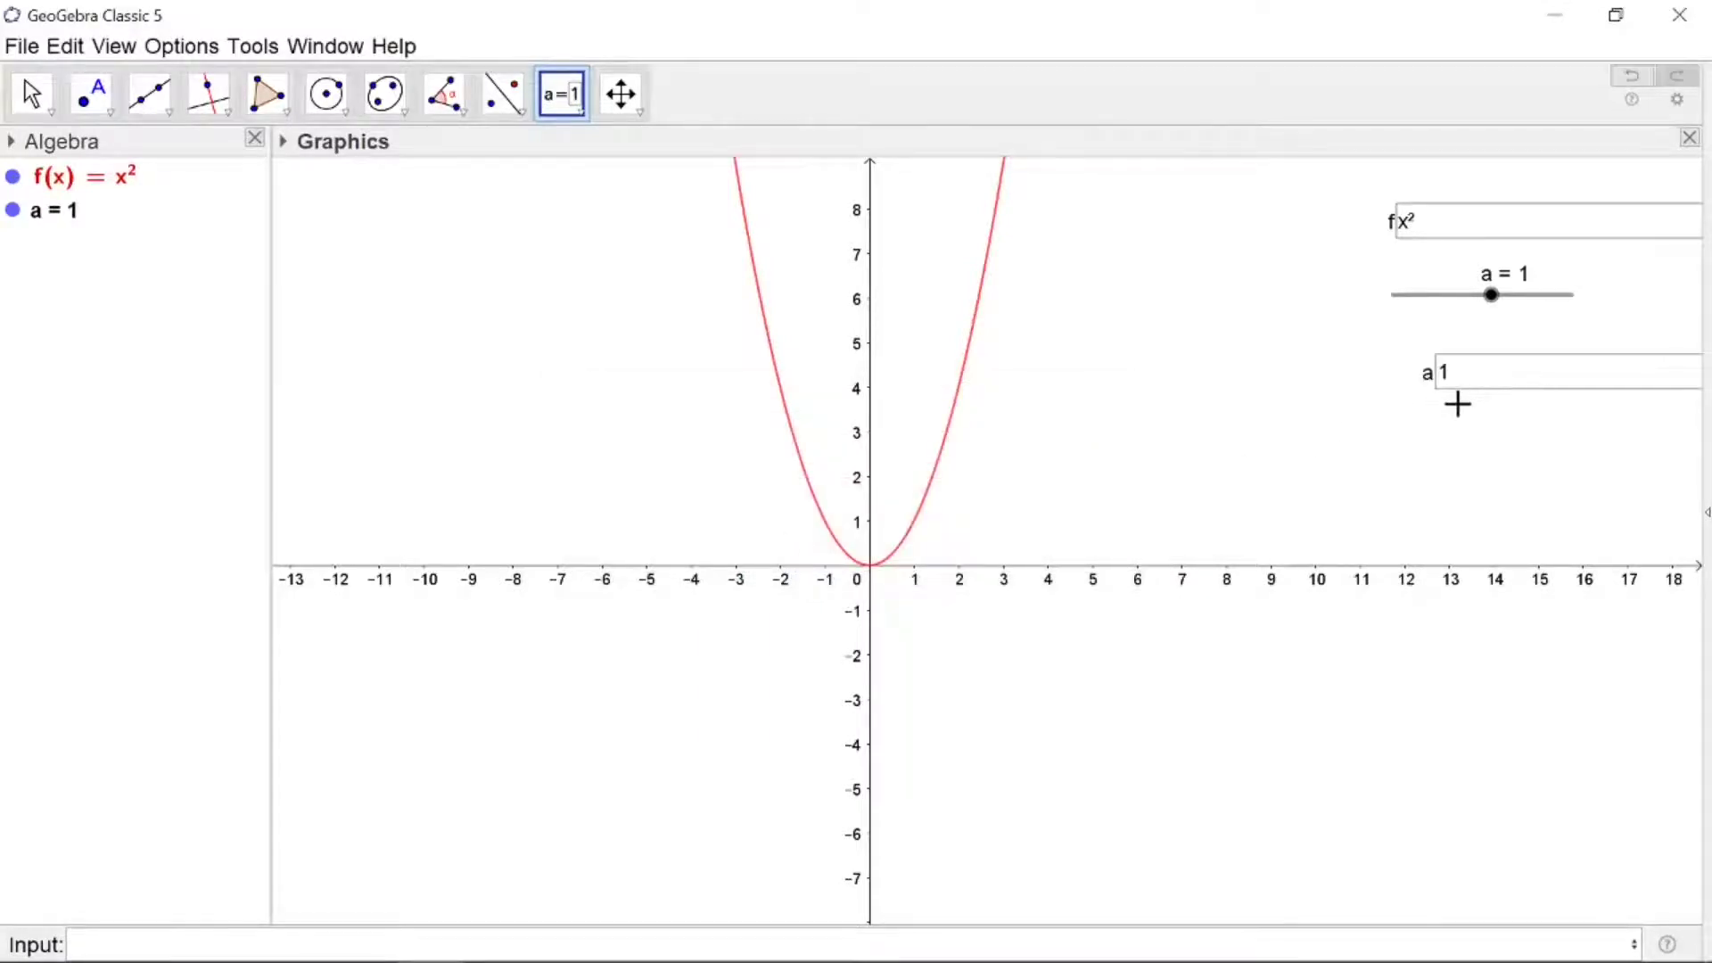
- Create a number slider named h ranging from -1 to 1 below the a input box
left_click(584, 114)
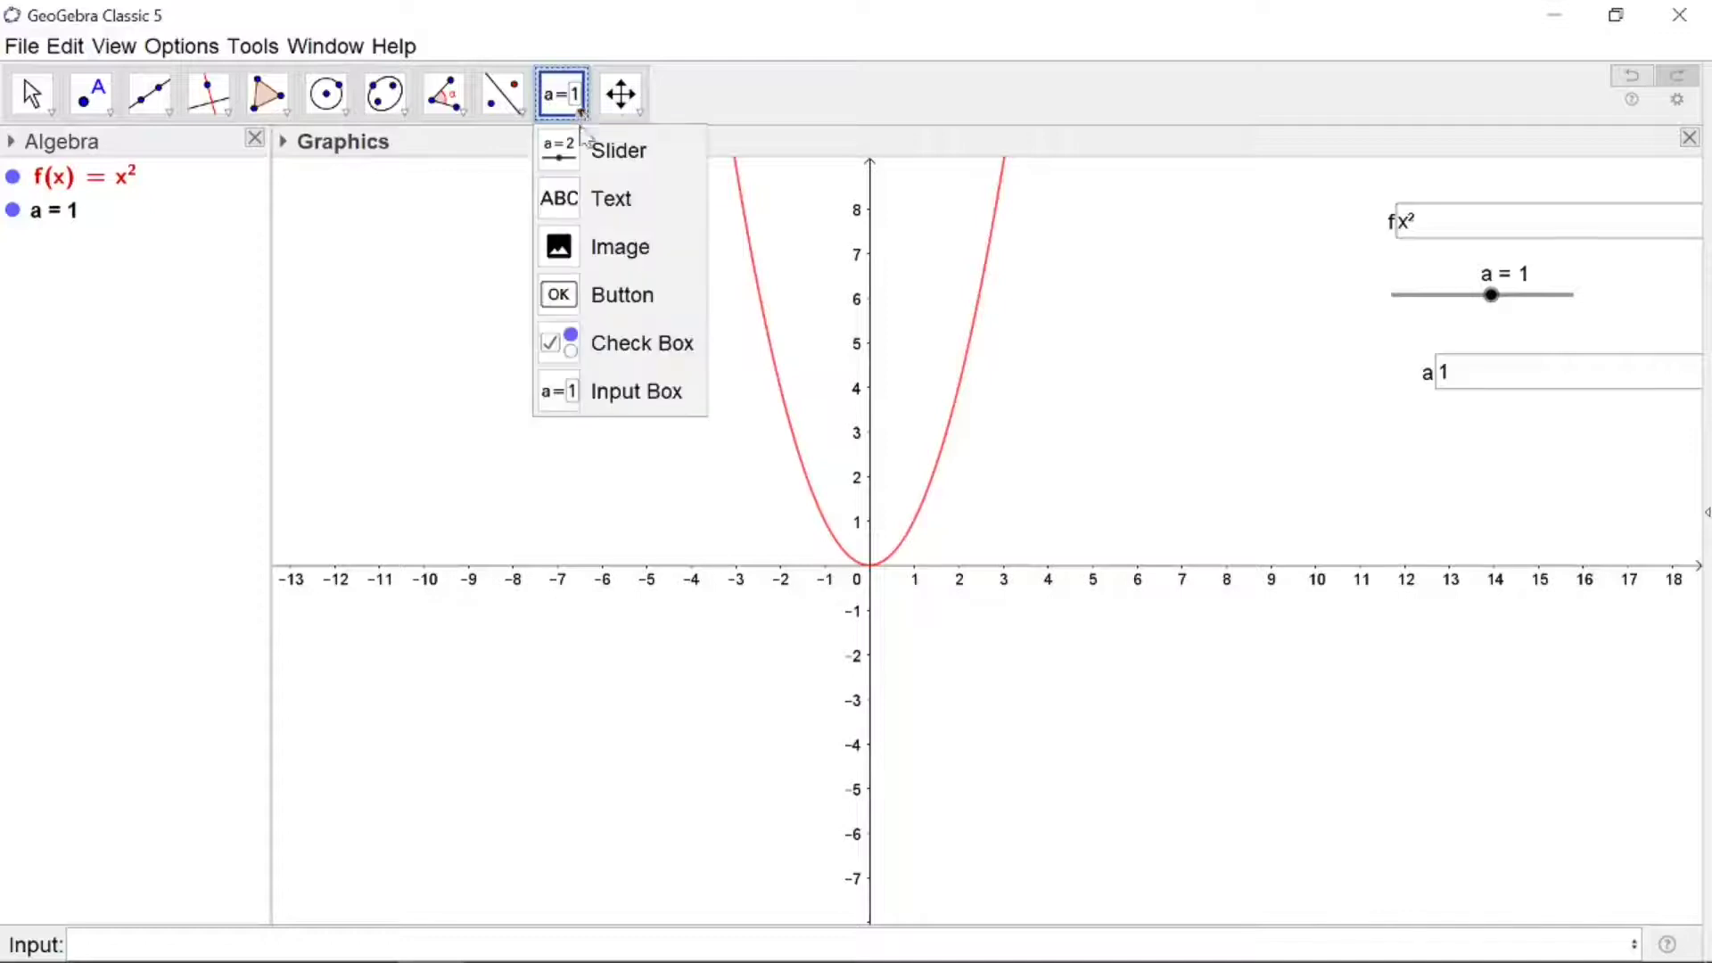
left_click(630, 148)
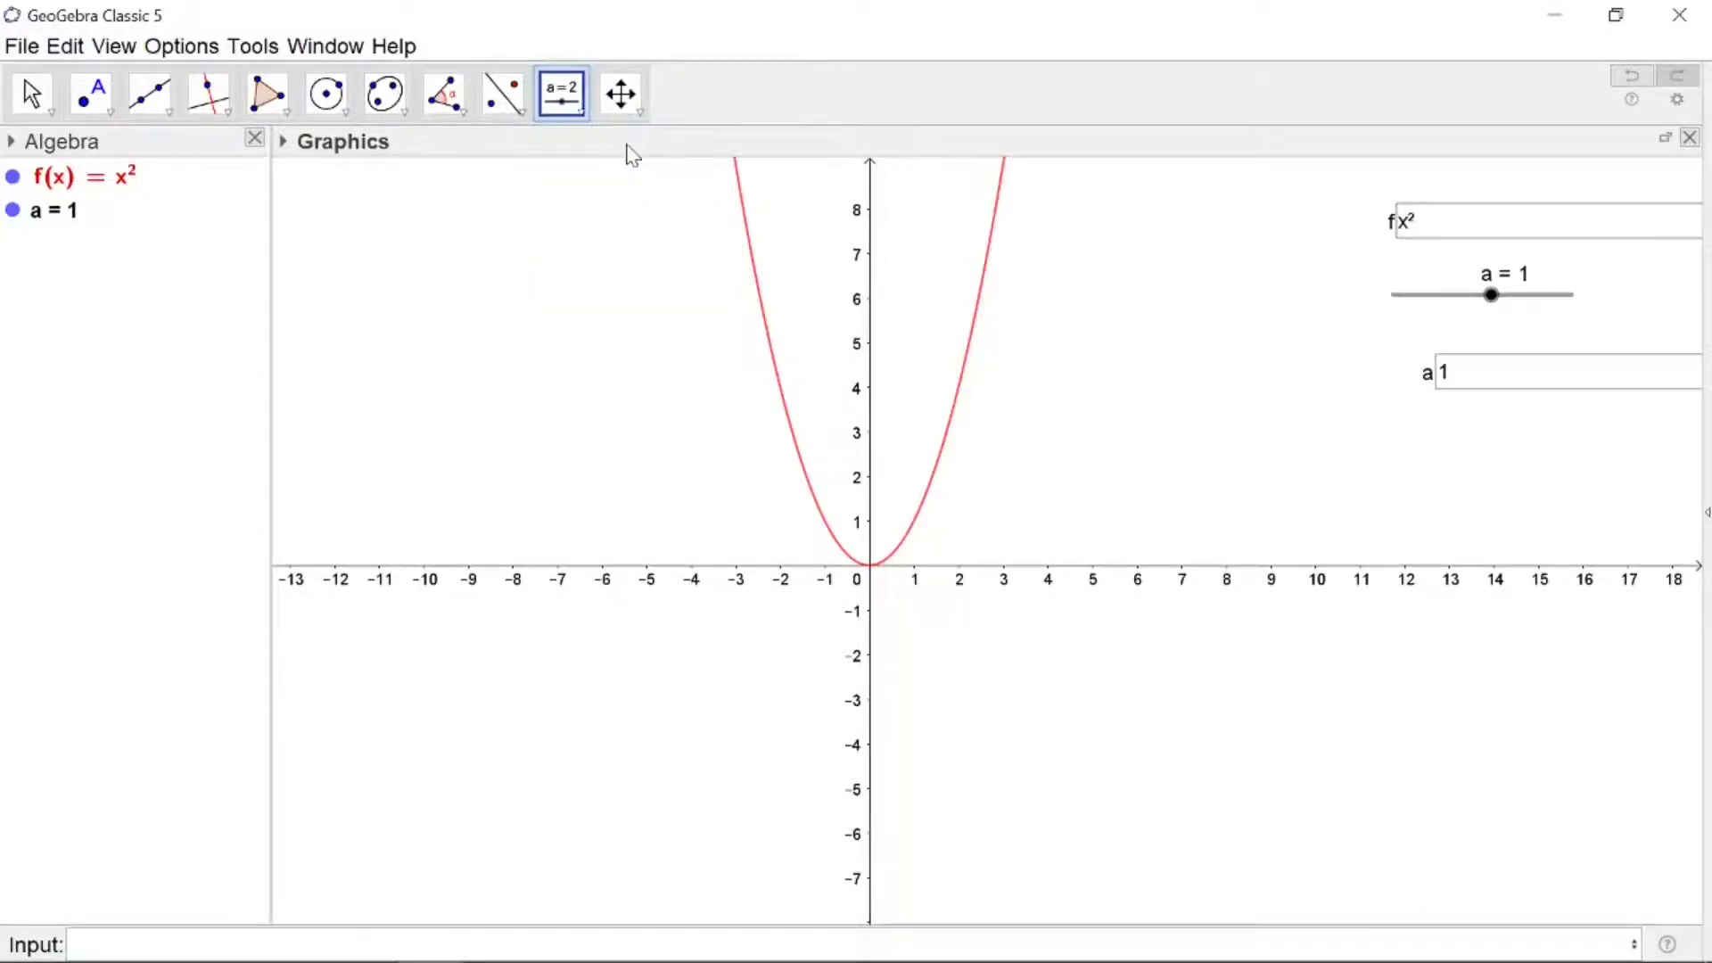
left_click(1425, 459)
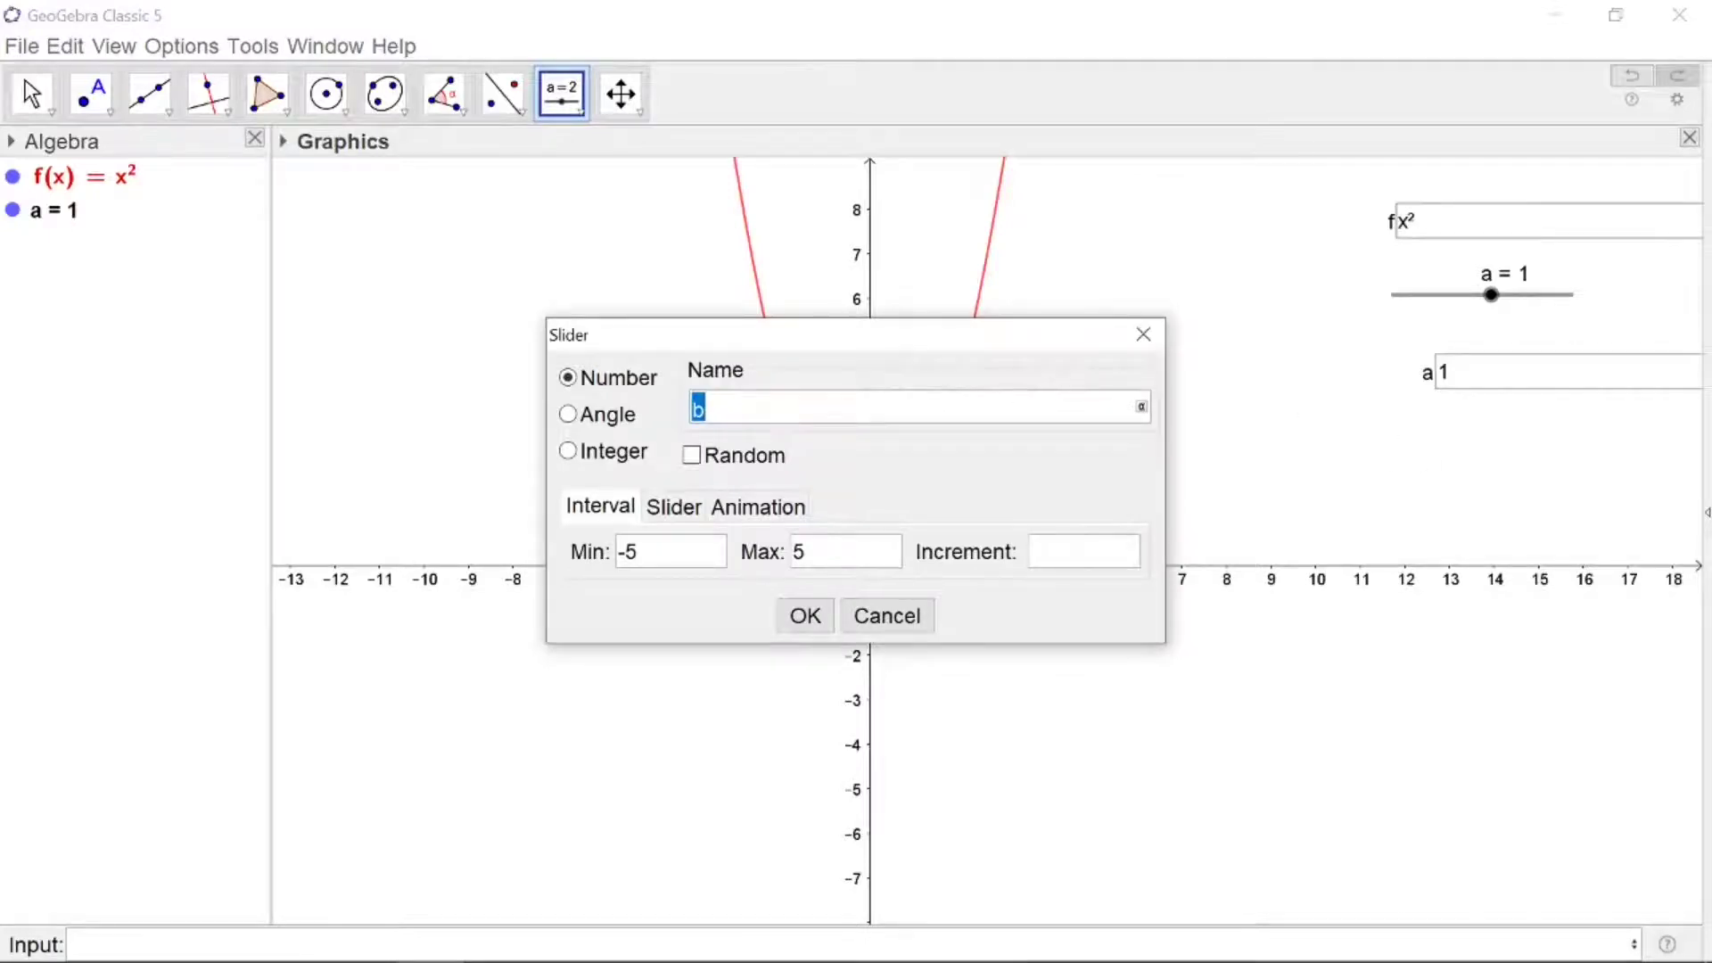
type("h")
left_click(655, 560)
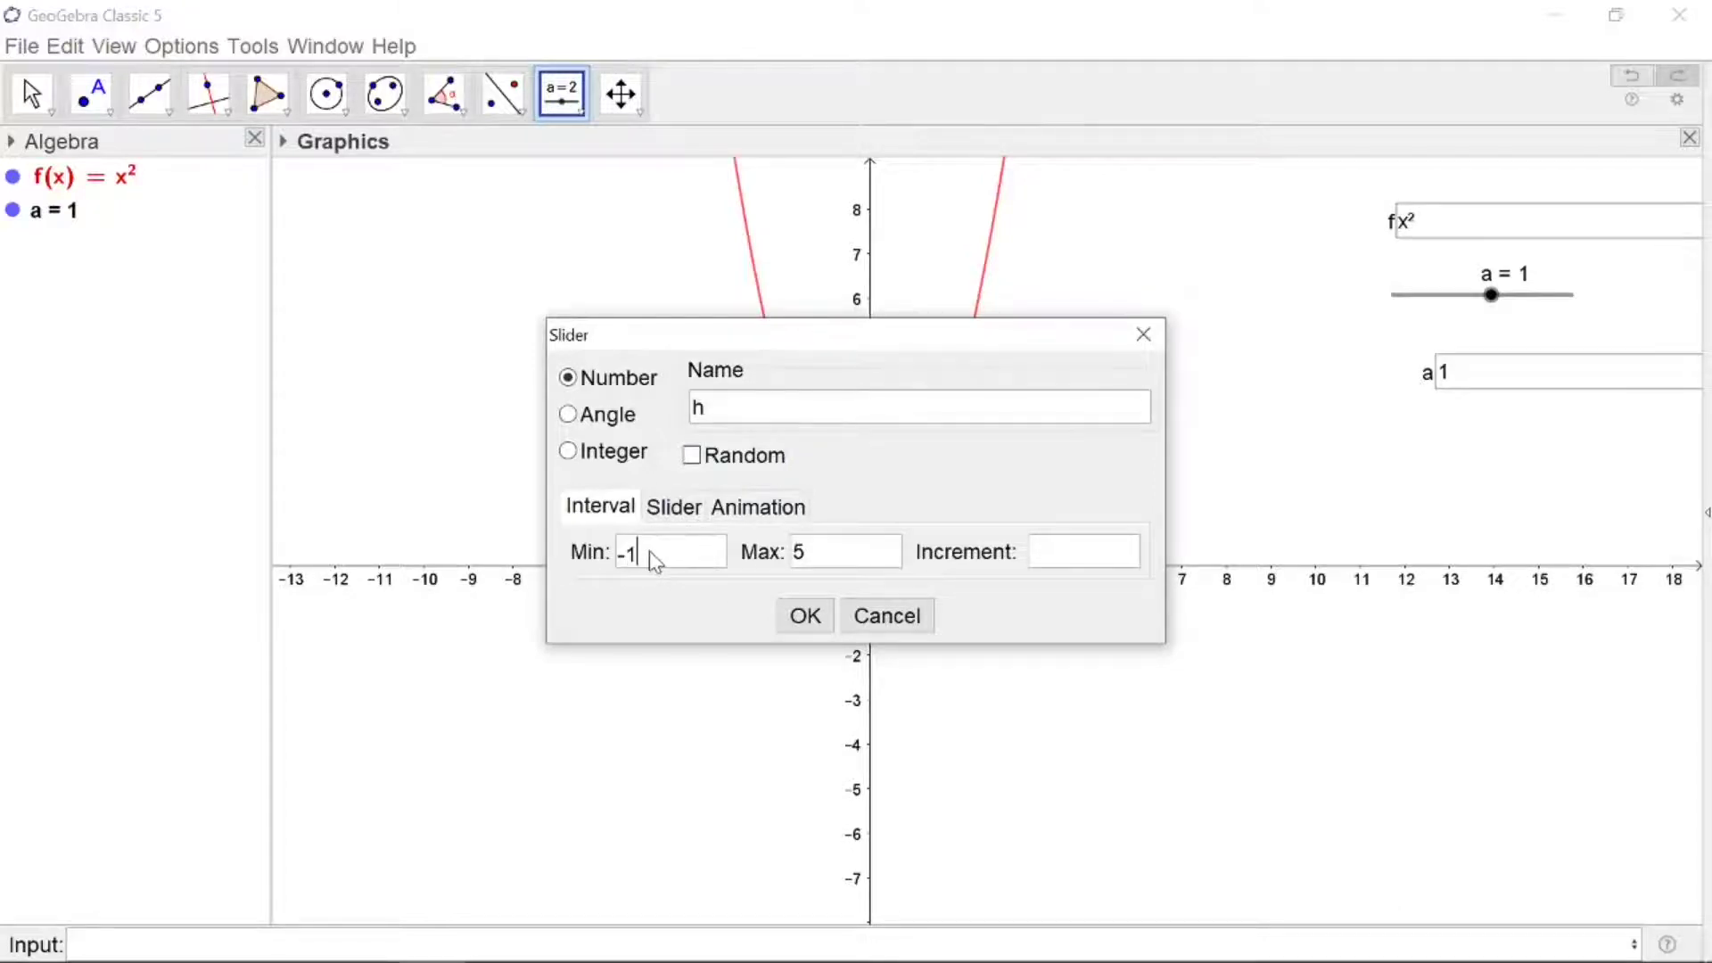
left_click(815, 555)
left_click(1052, 562)
left_click(805, 615)
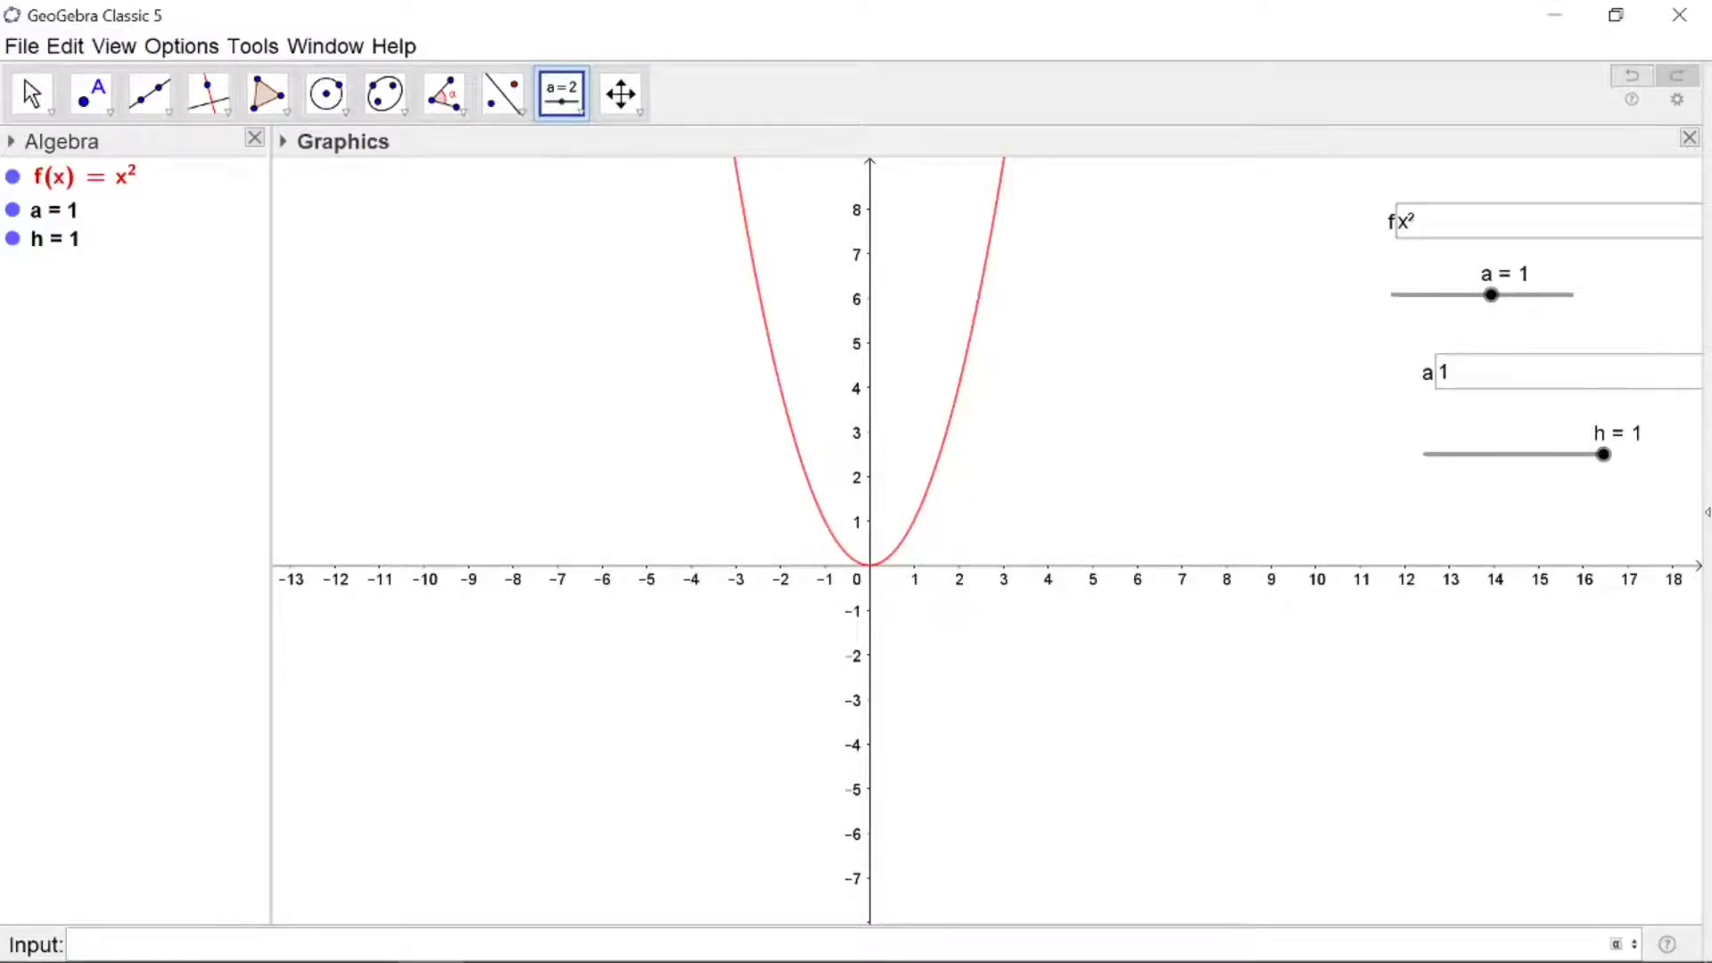
- Define point P as (a, f(a)) and move slider a to 0.9
type("p")
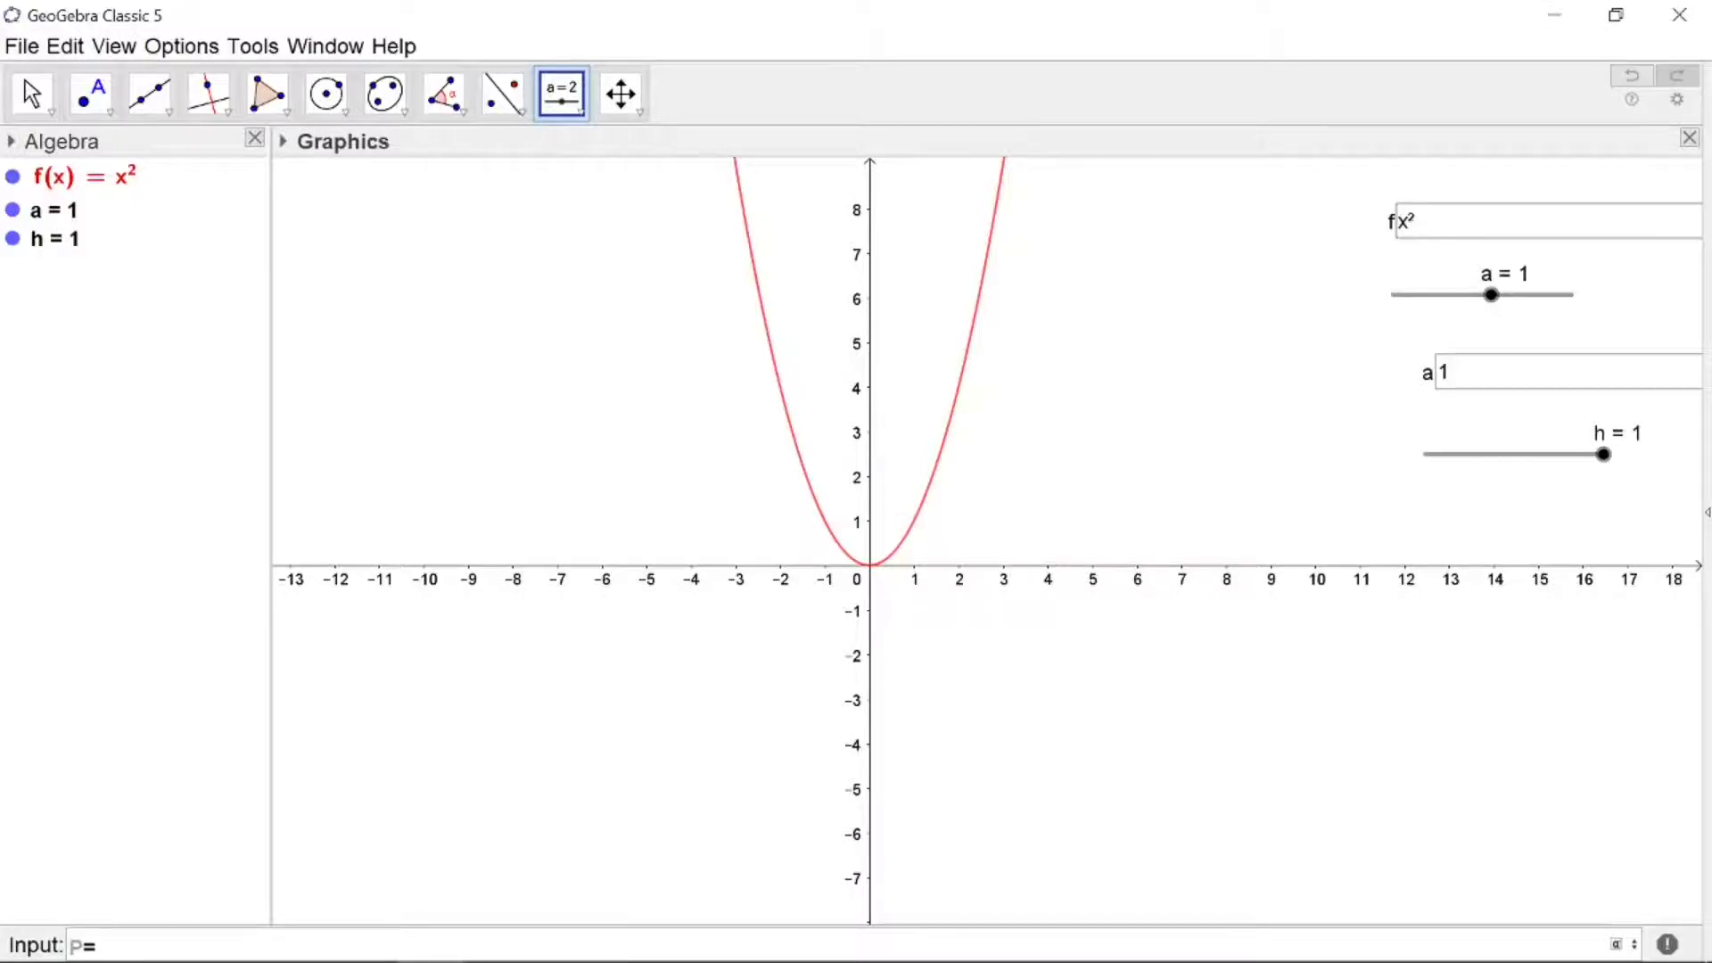
type("=(1,1")
key("Return")
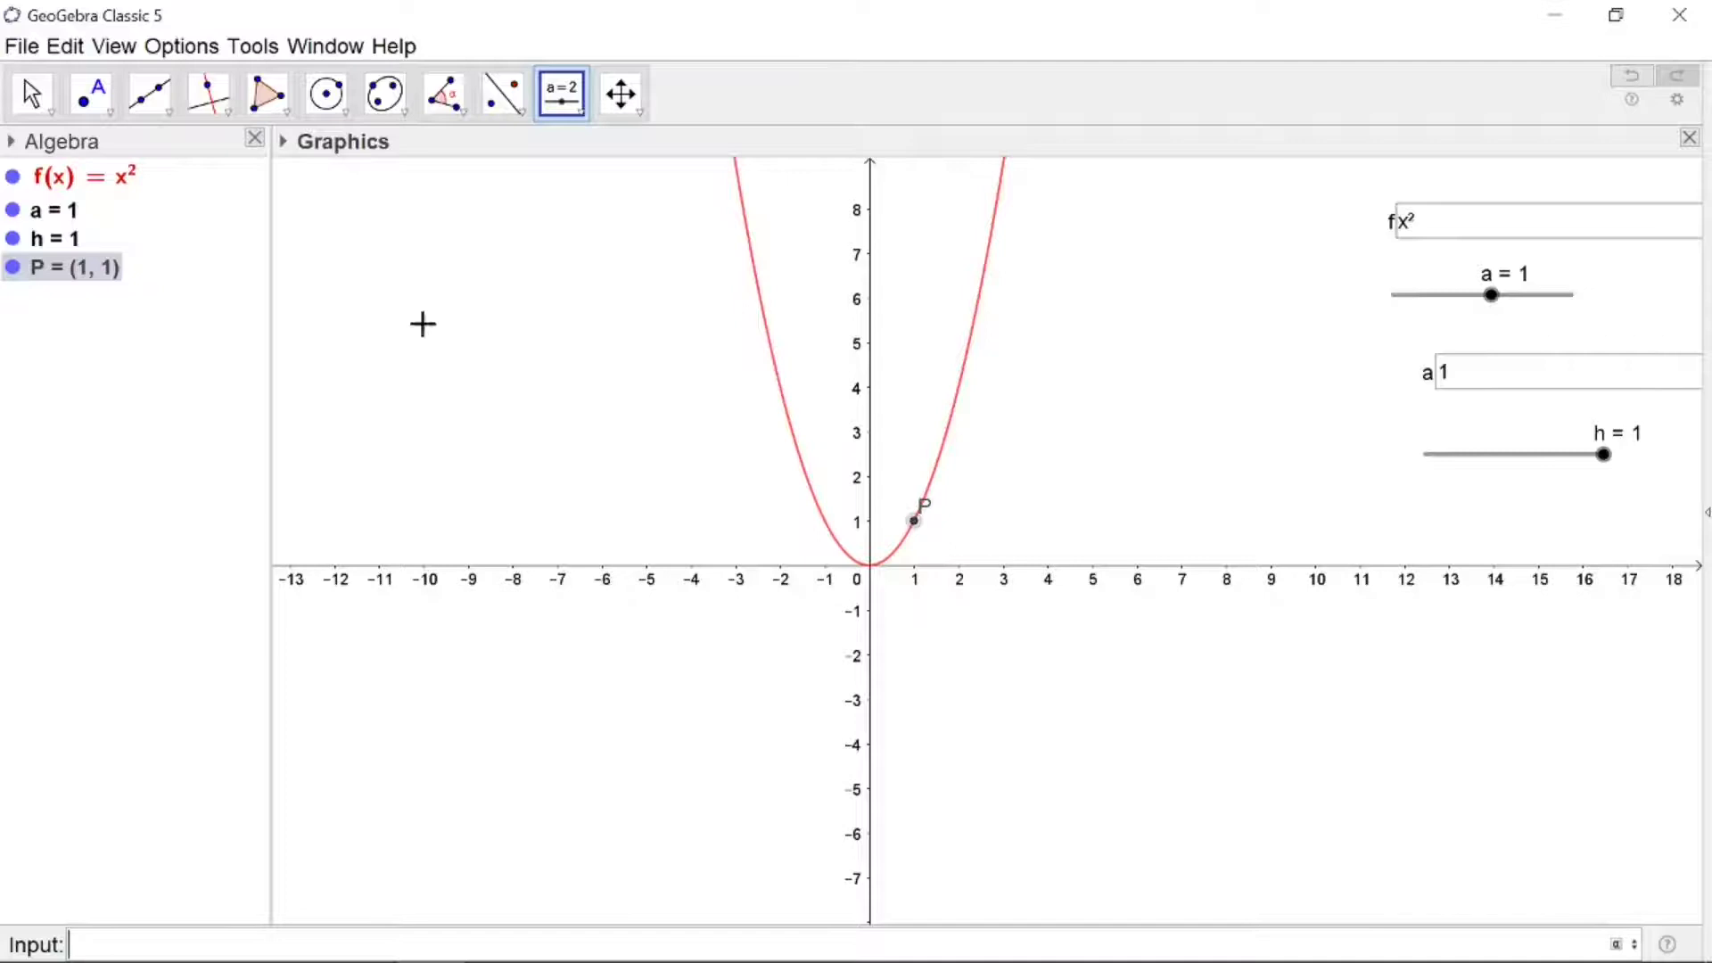
left_click(1494, 308)
mouse_move(1495, 309)
left_mouse_down()
mouse_move(1512, 308)
mouse_move(1415, 328)
mouse_move(1492, 321)
left_mouse_up()
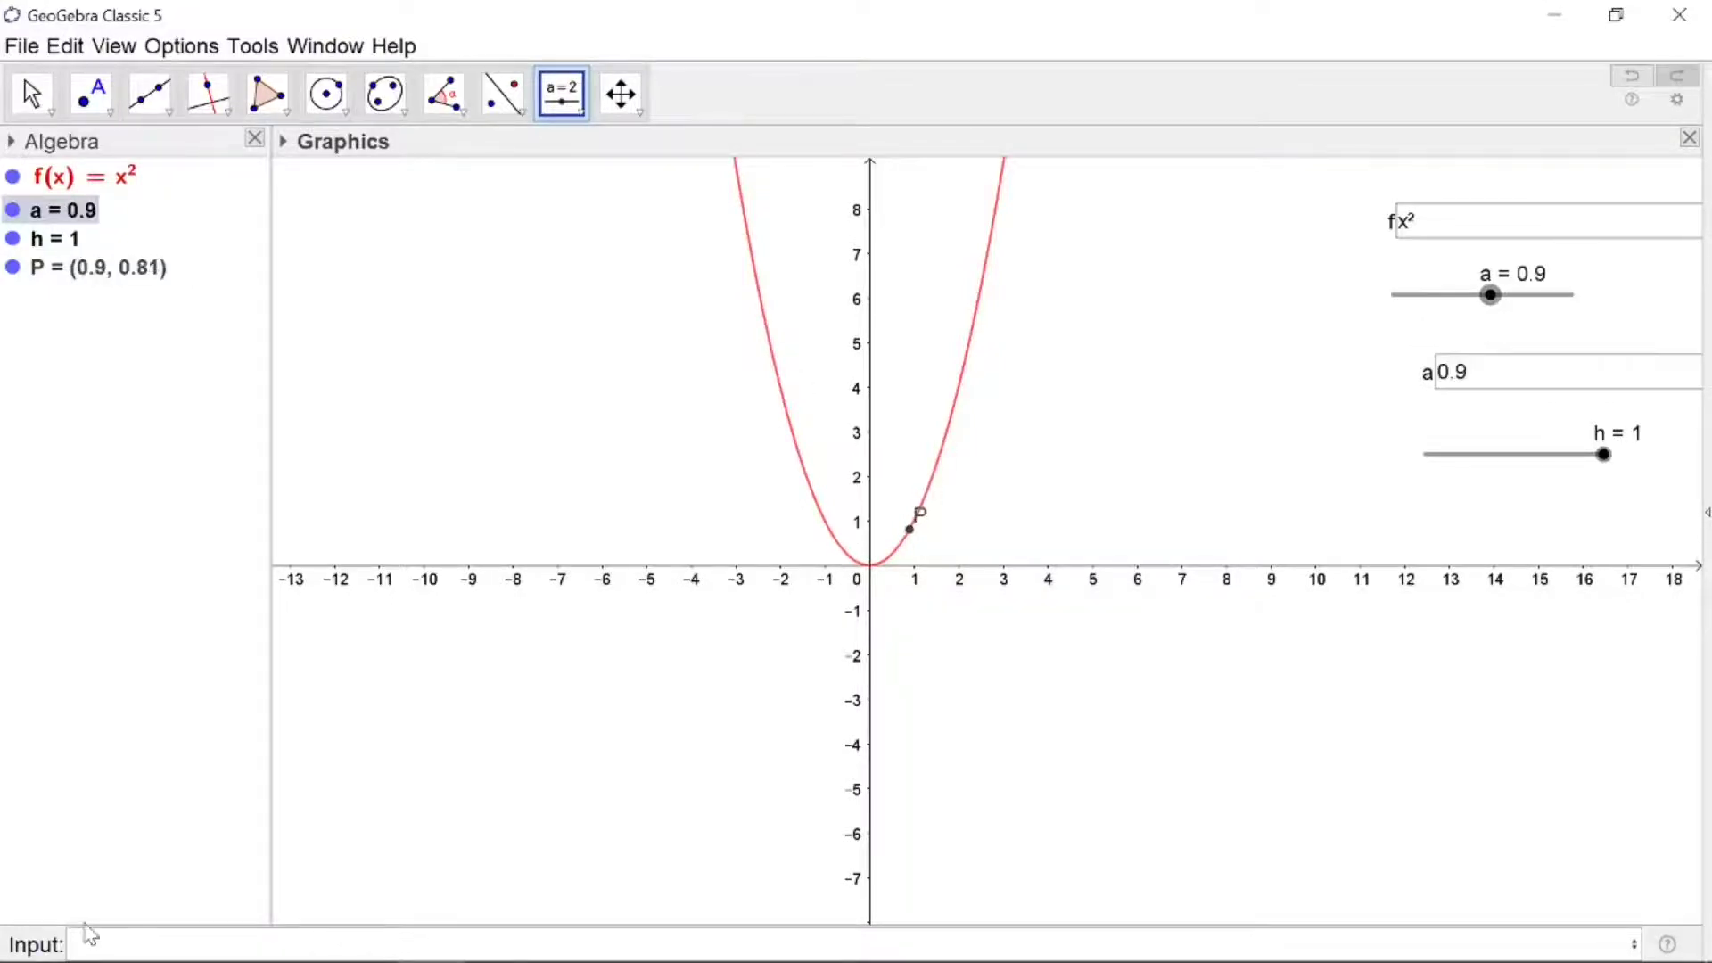
- Define point Q as (a+h, f(a+h))
left_click(71, 945)
type("a")
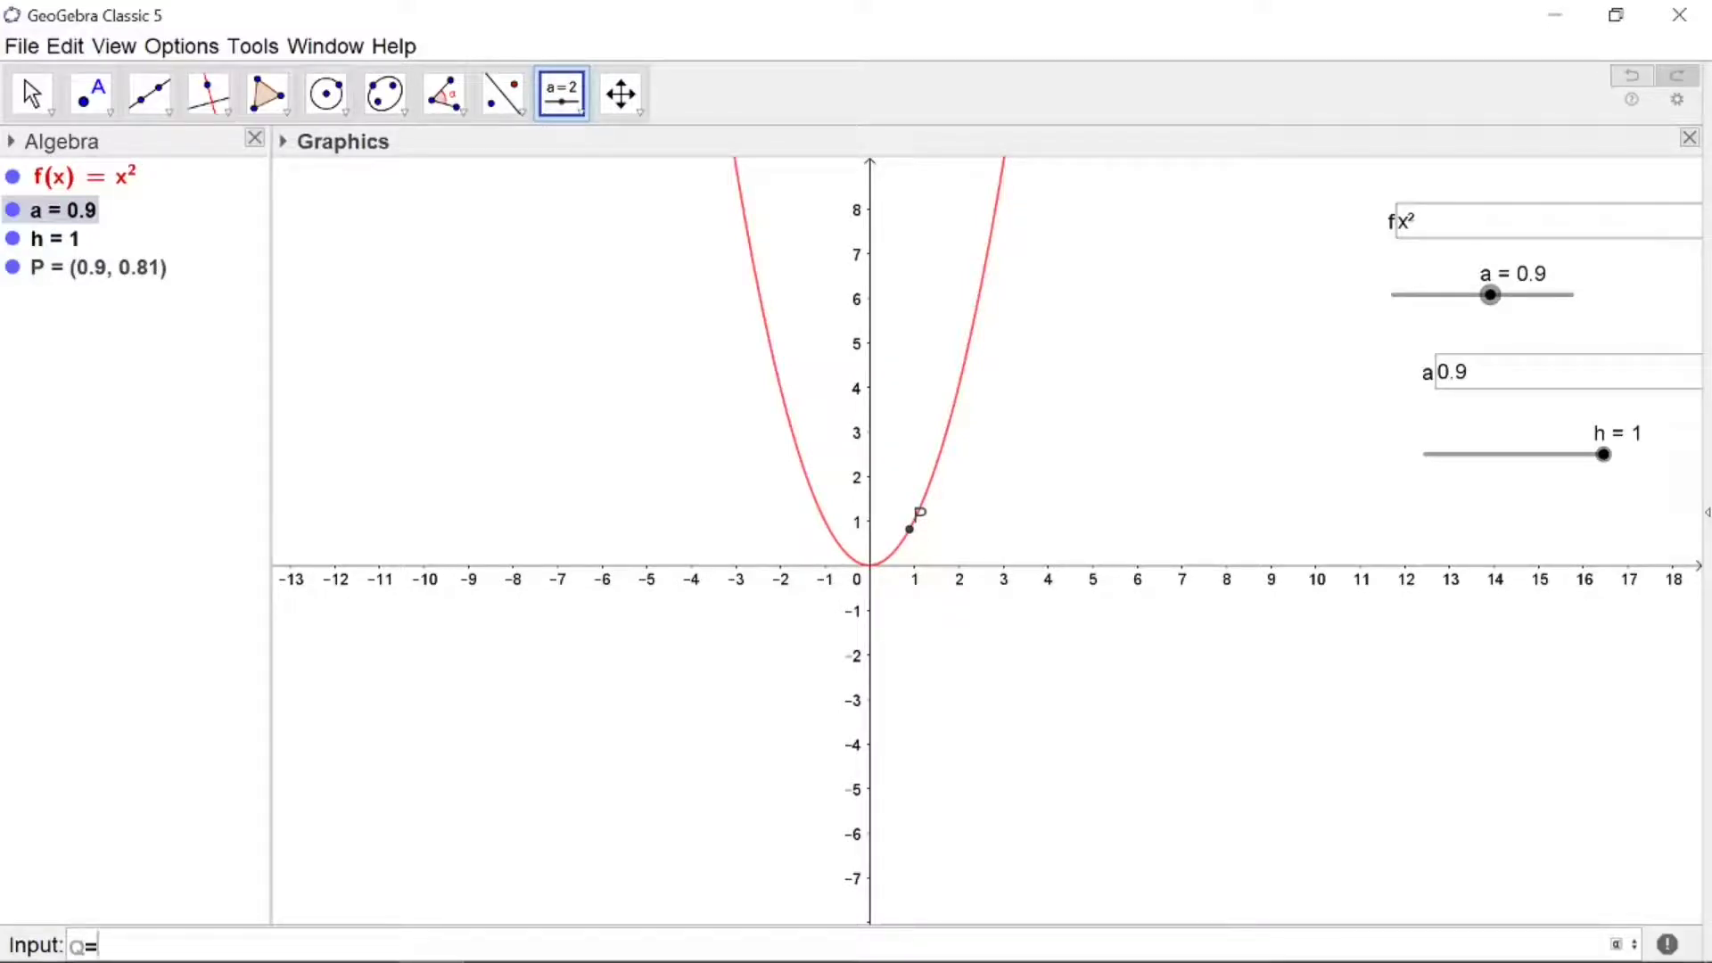
type("=(a+h,f(a")
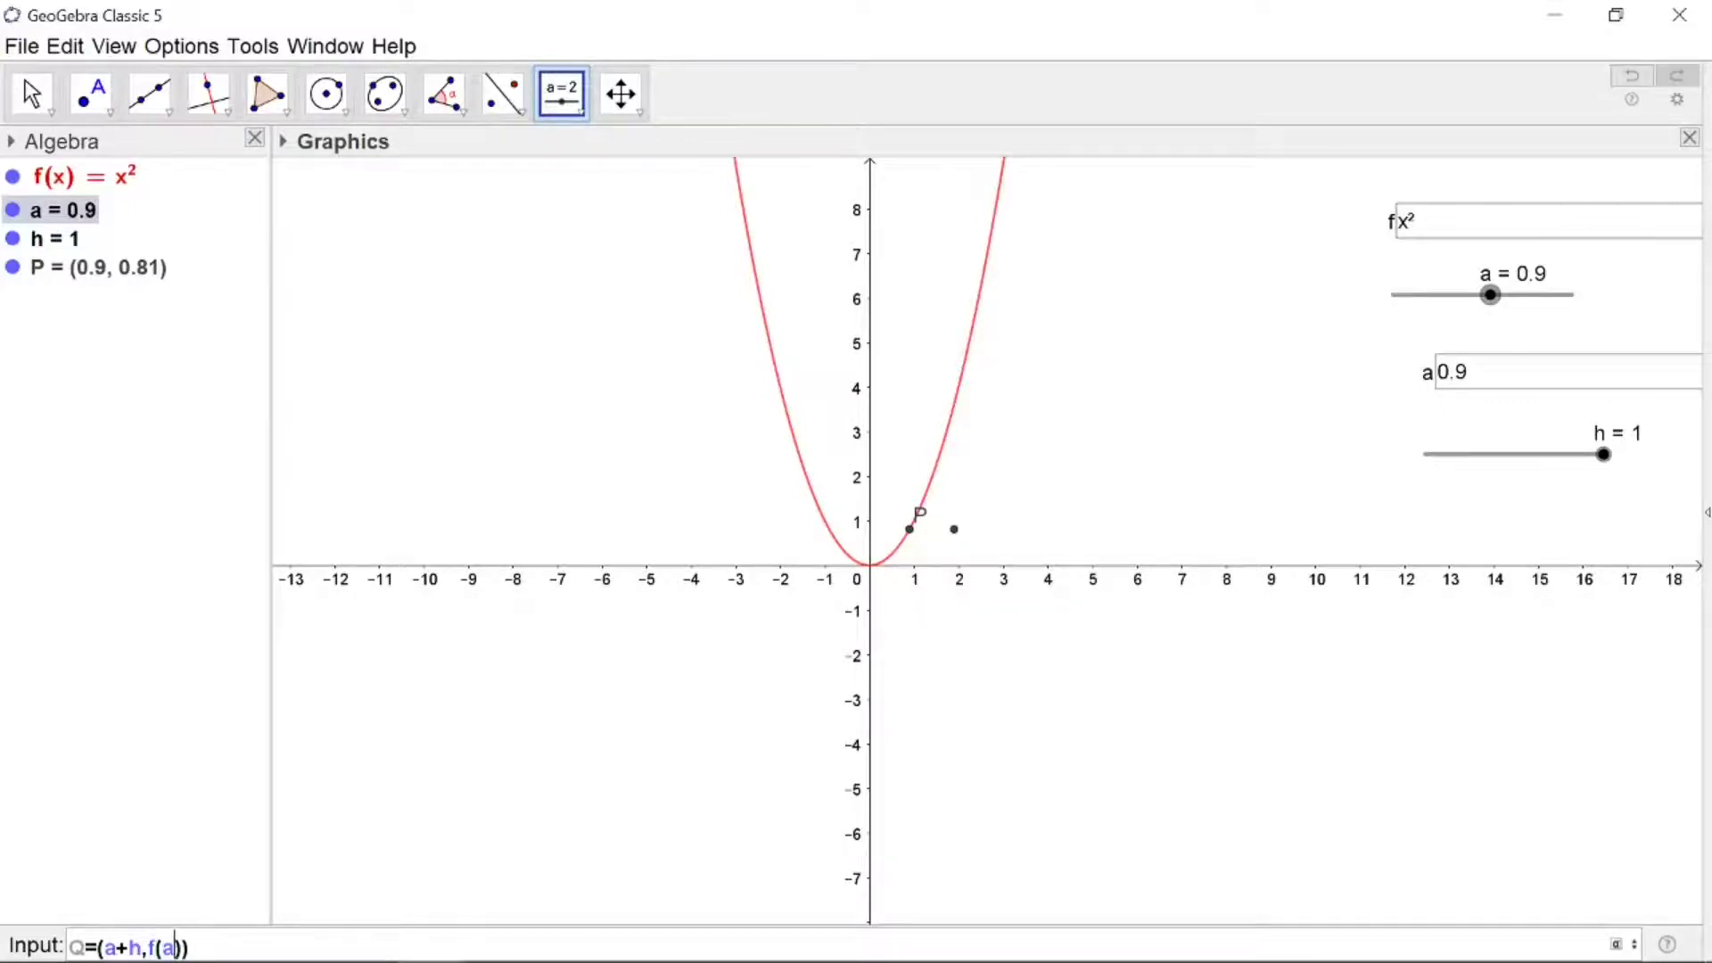
type("+h")
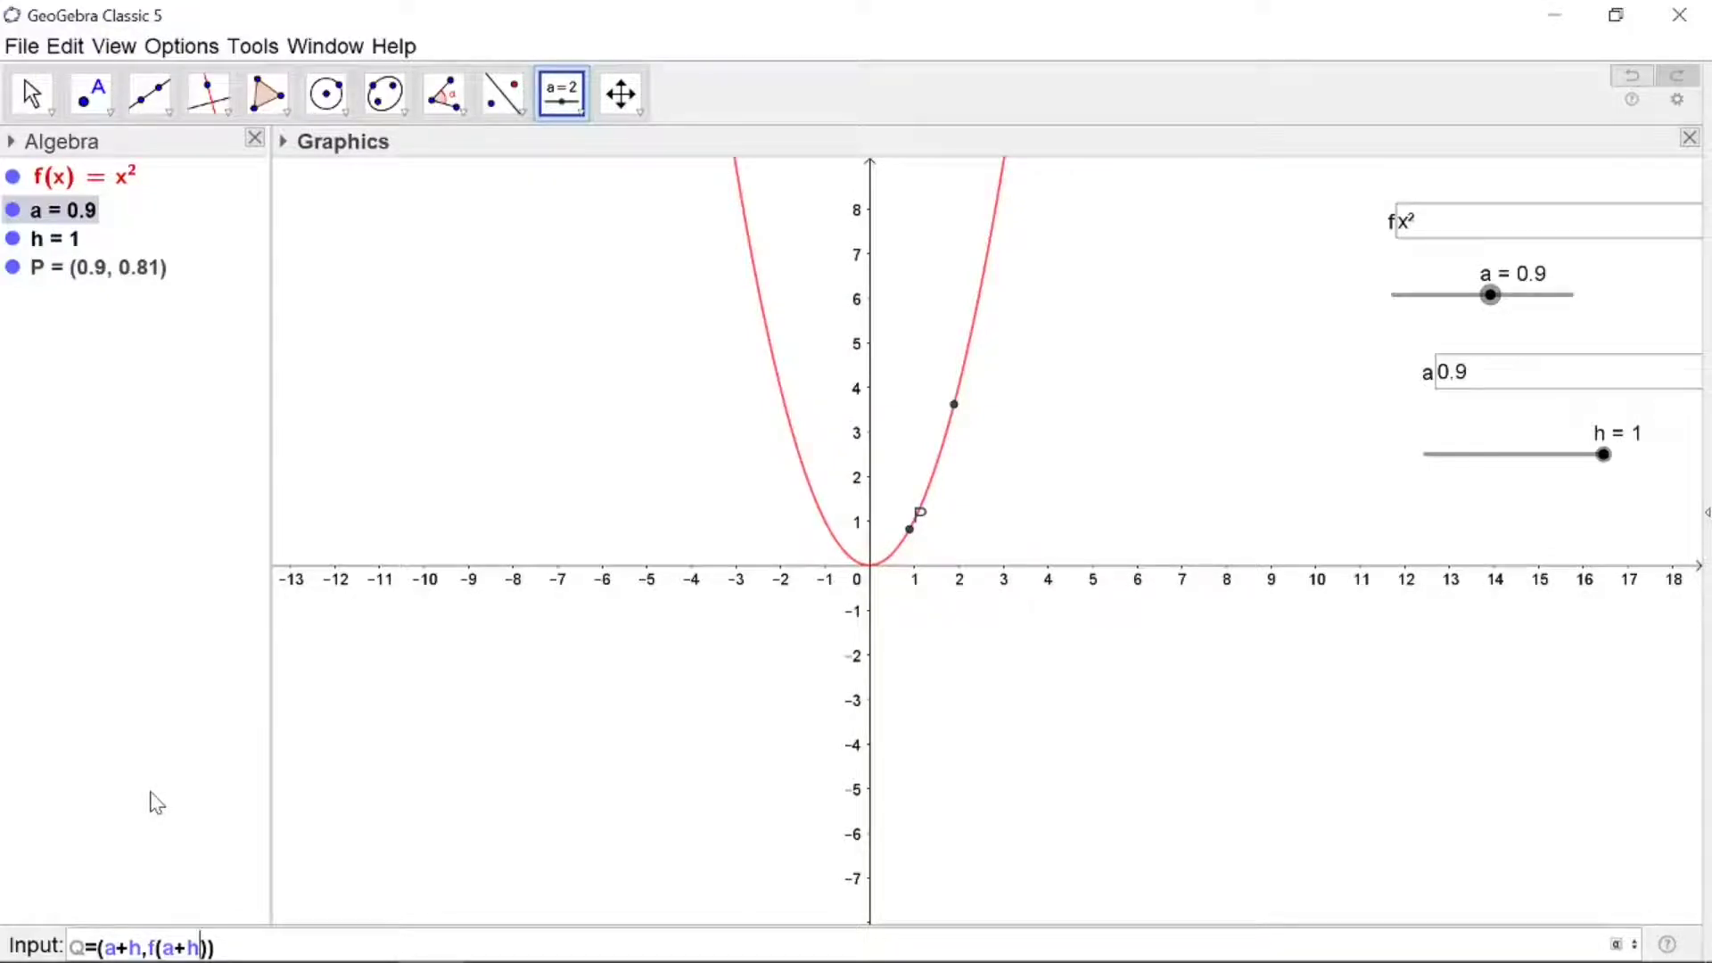
key("Return")
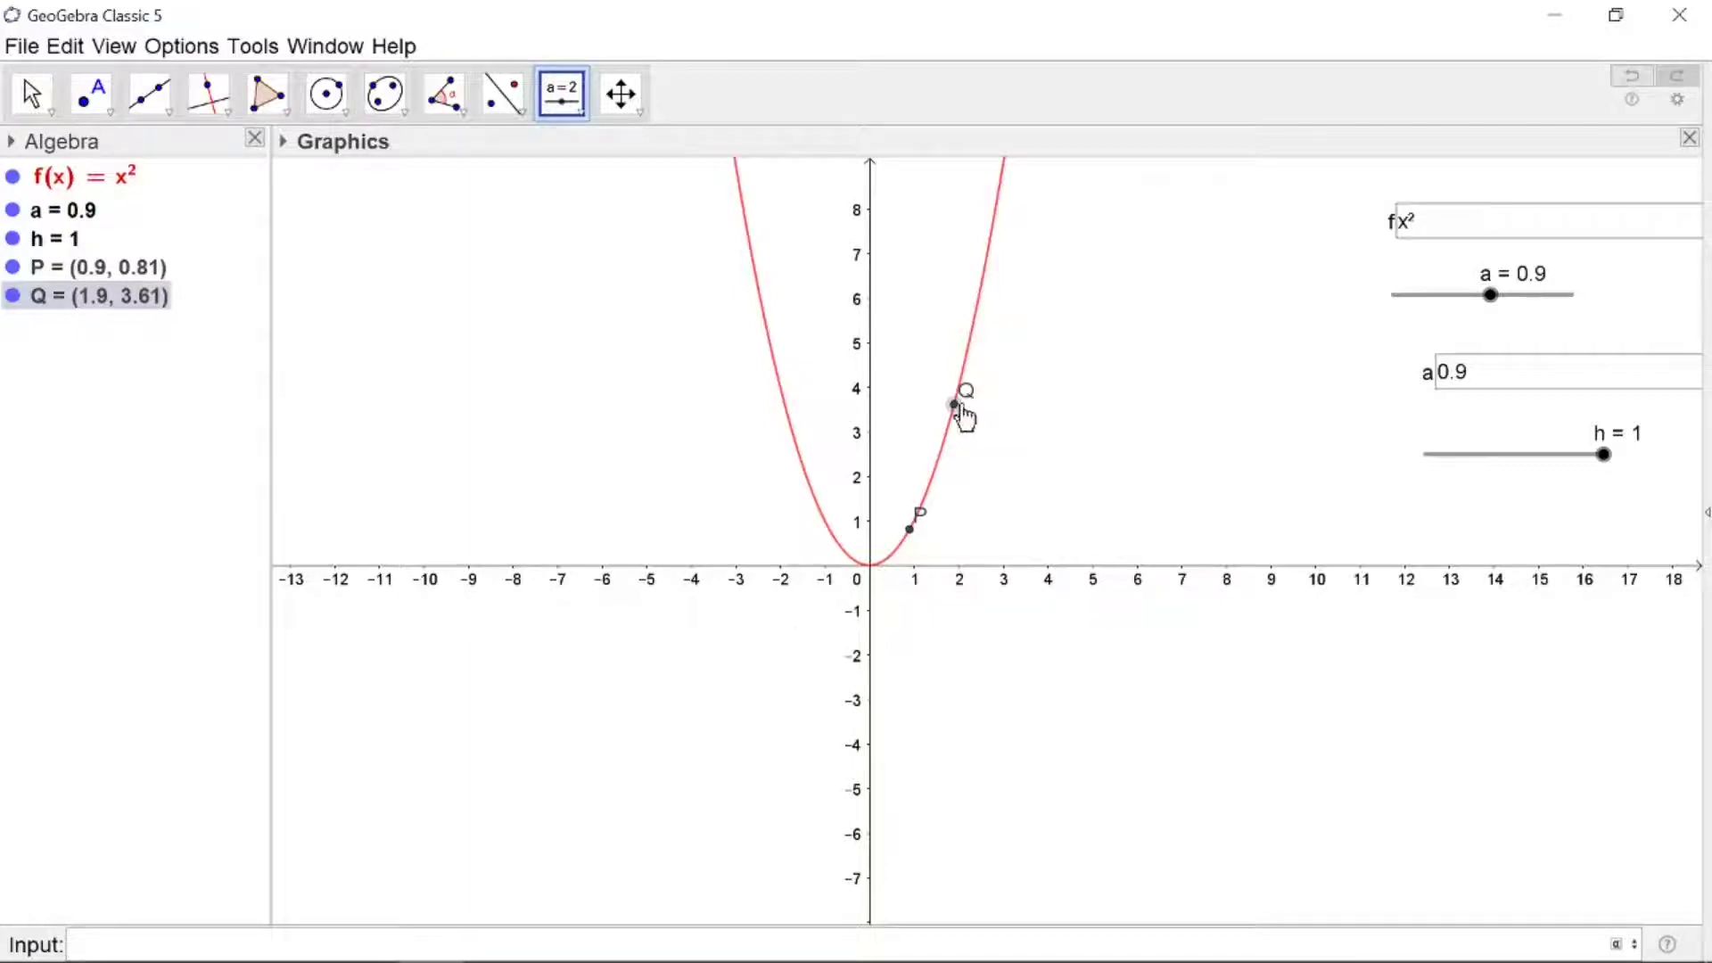
key("Escape")
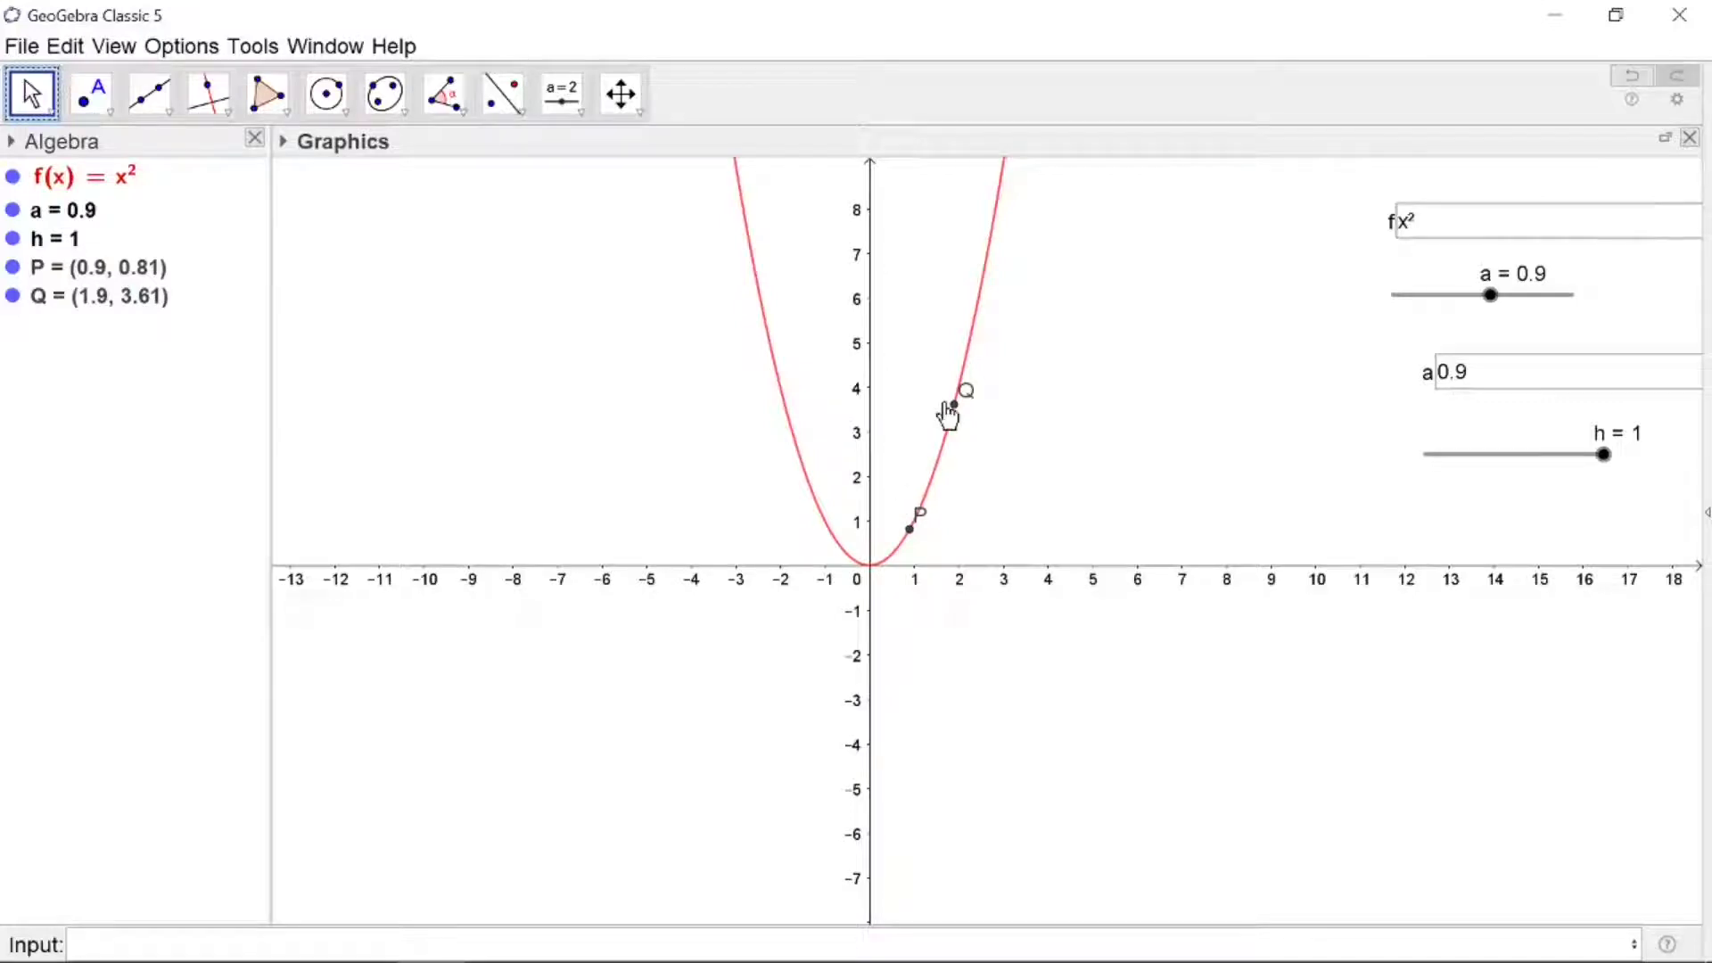
- Draw a line through points P and Q, then return to the Move tool
left_click(172, 119)
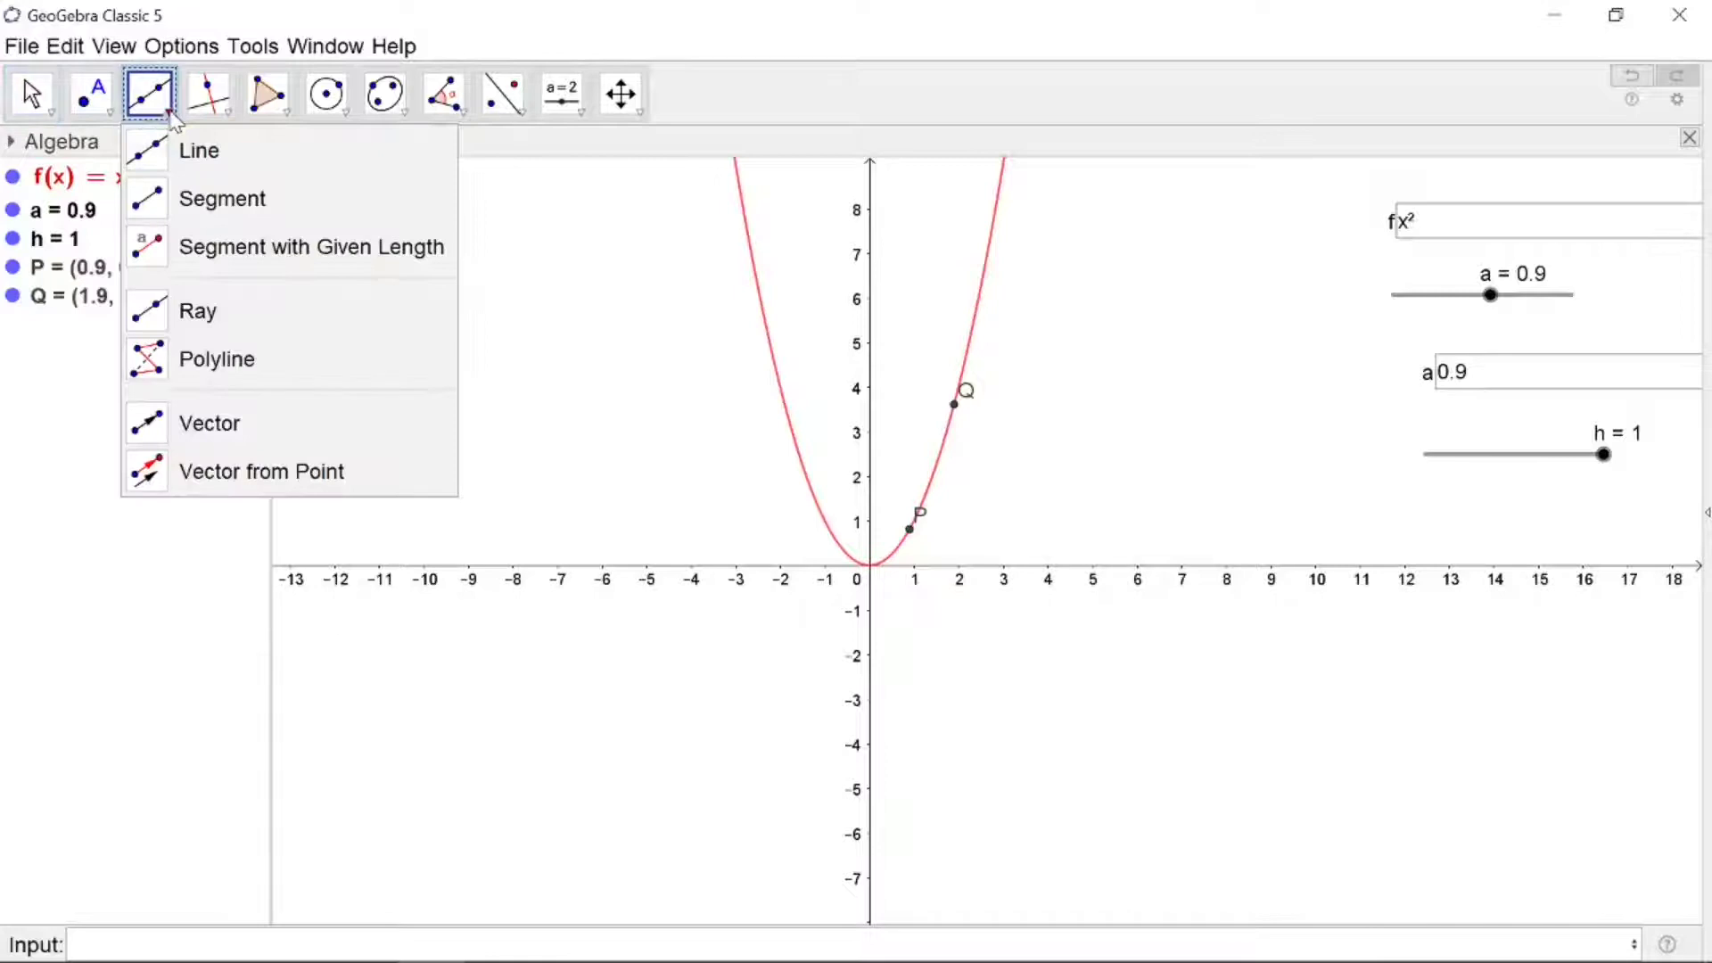
left_click(191, 162)
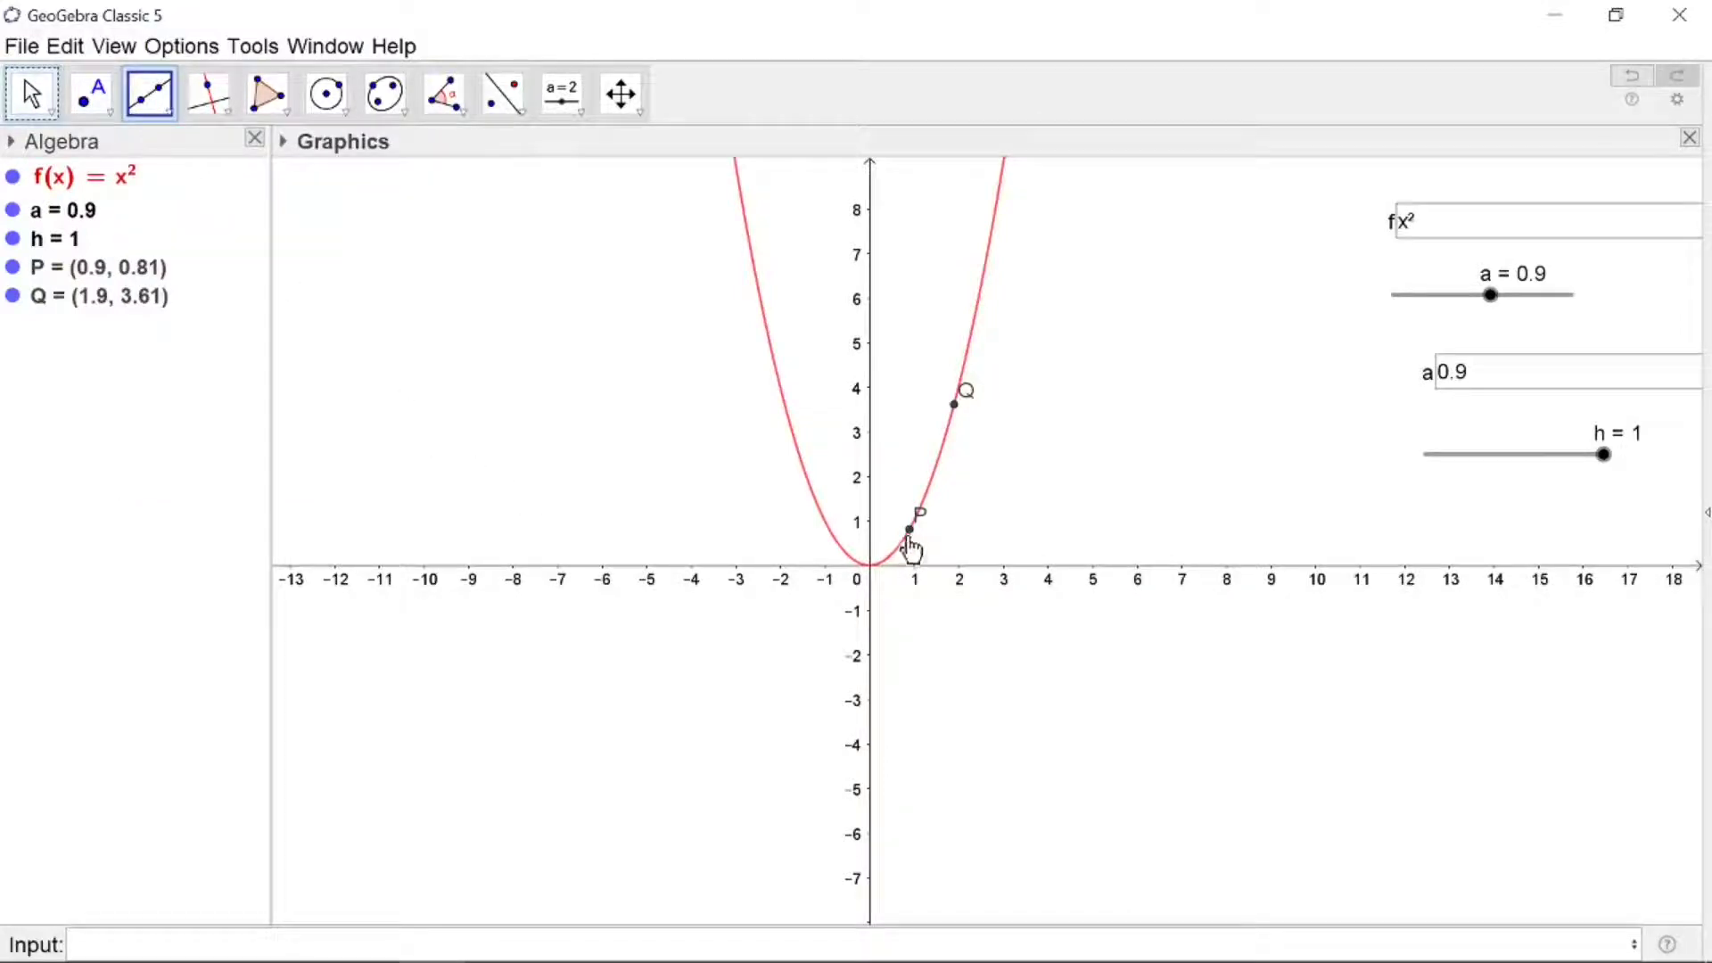
left_click(910, 528)
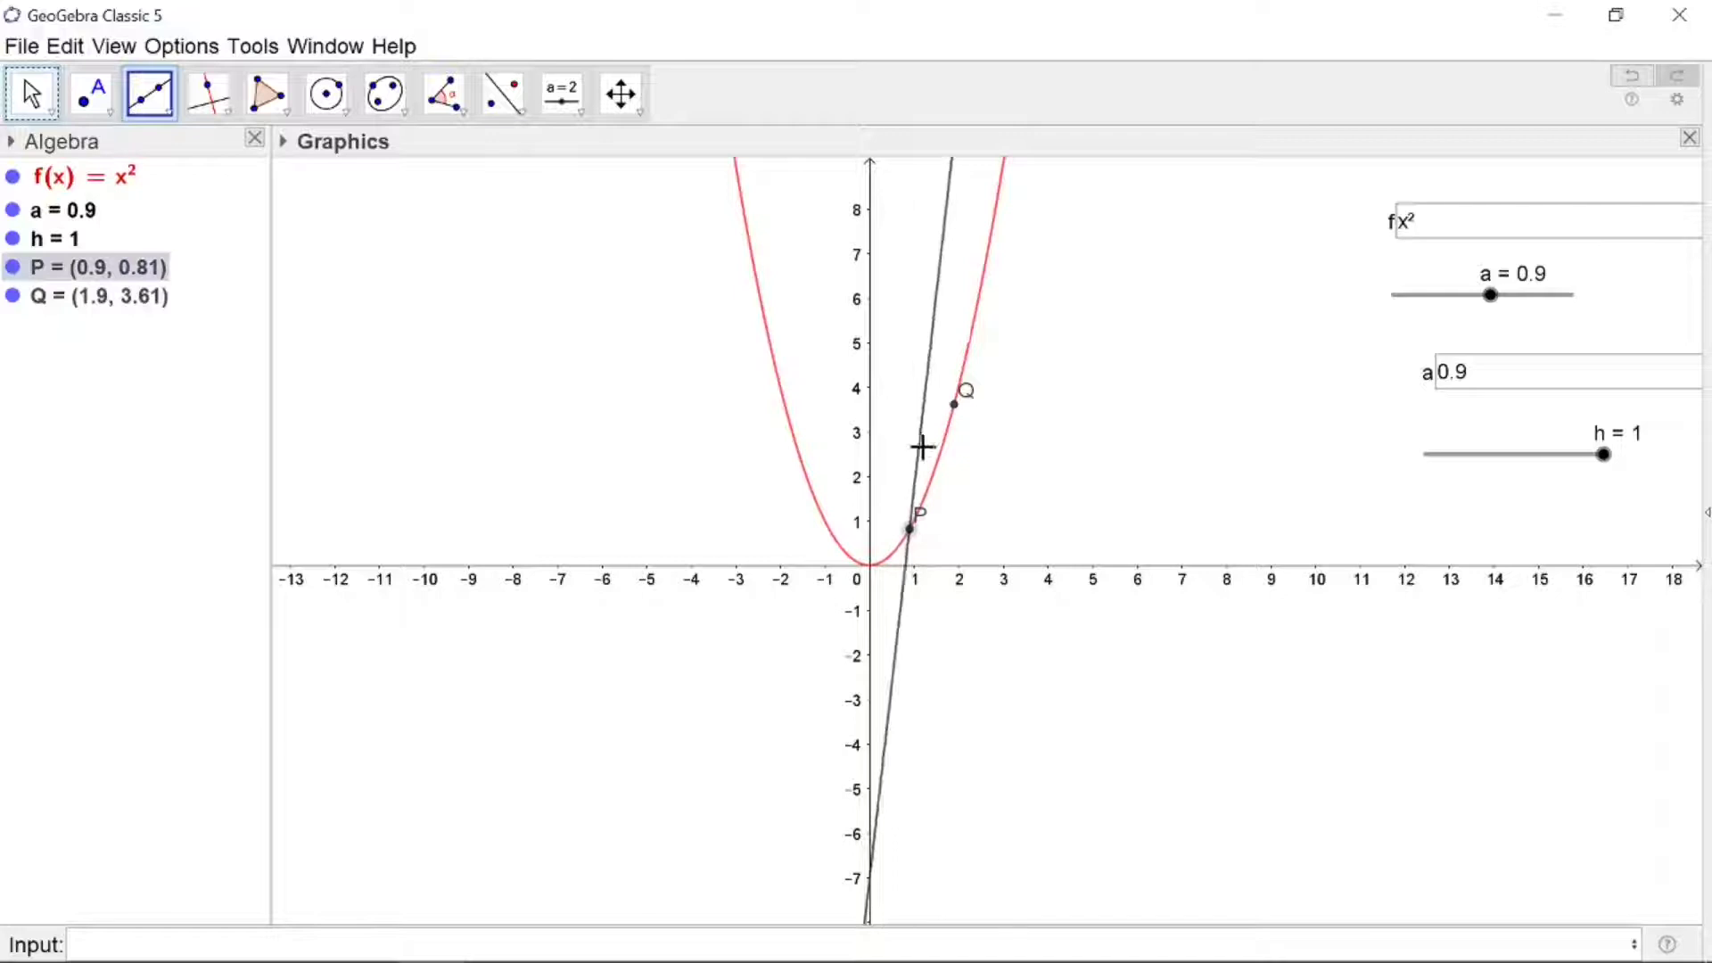
left_click(956, 405)
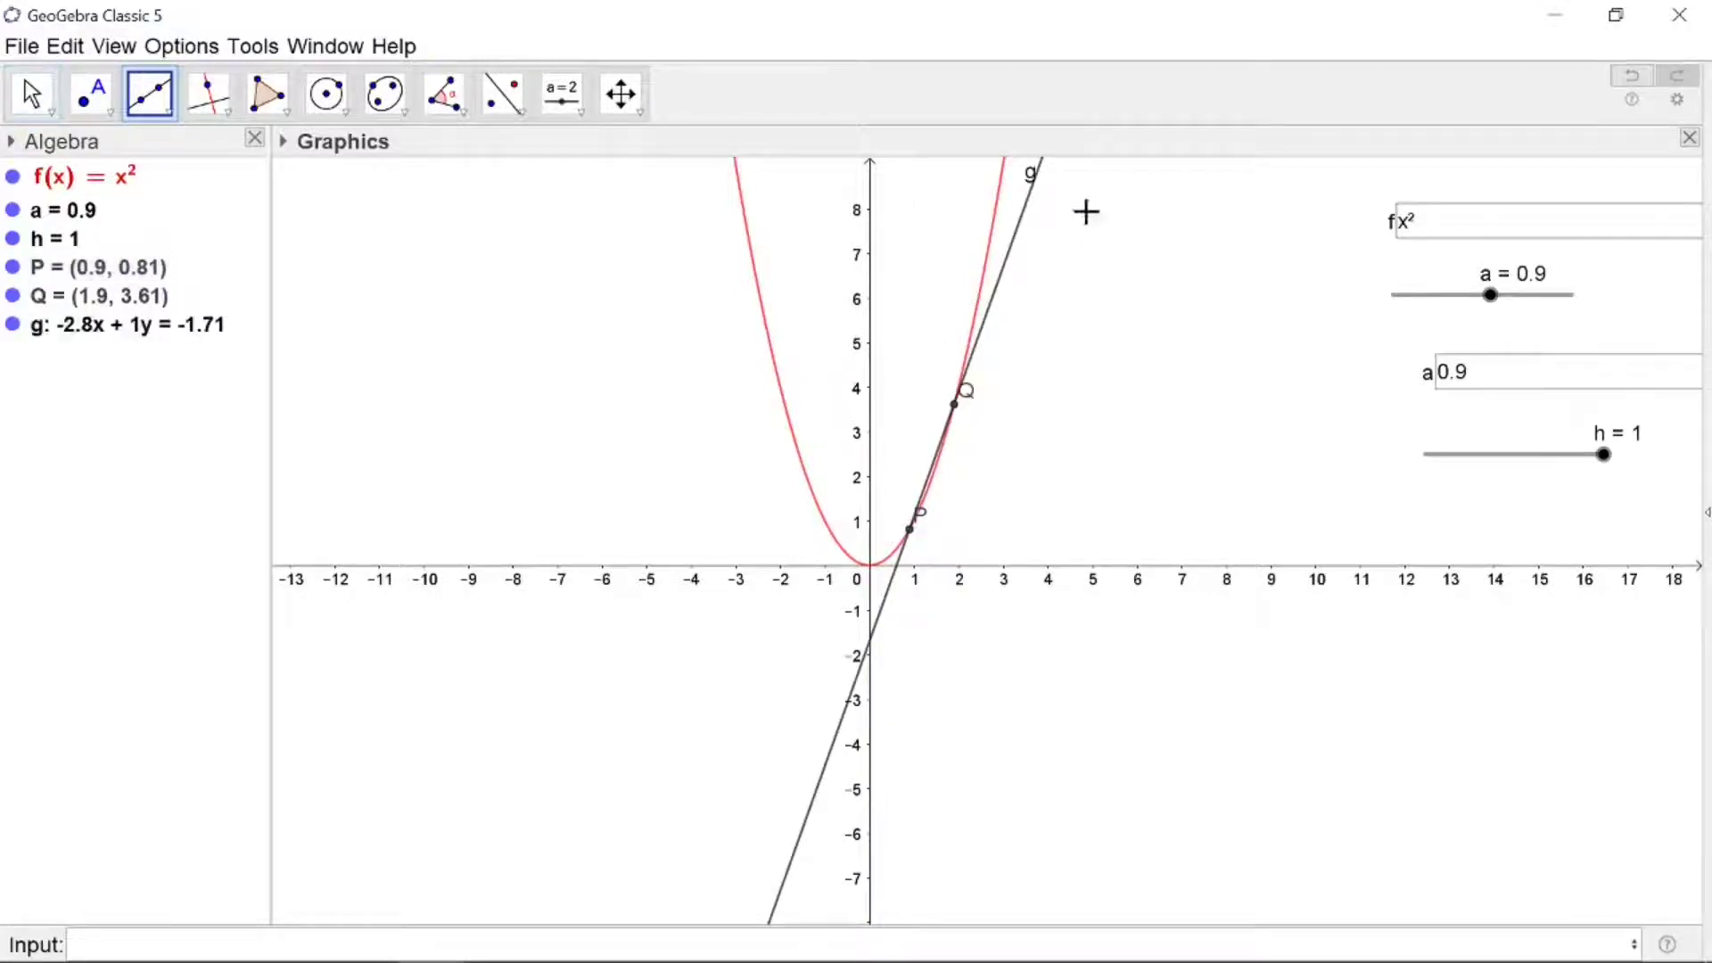
left_click(33, 93)
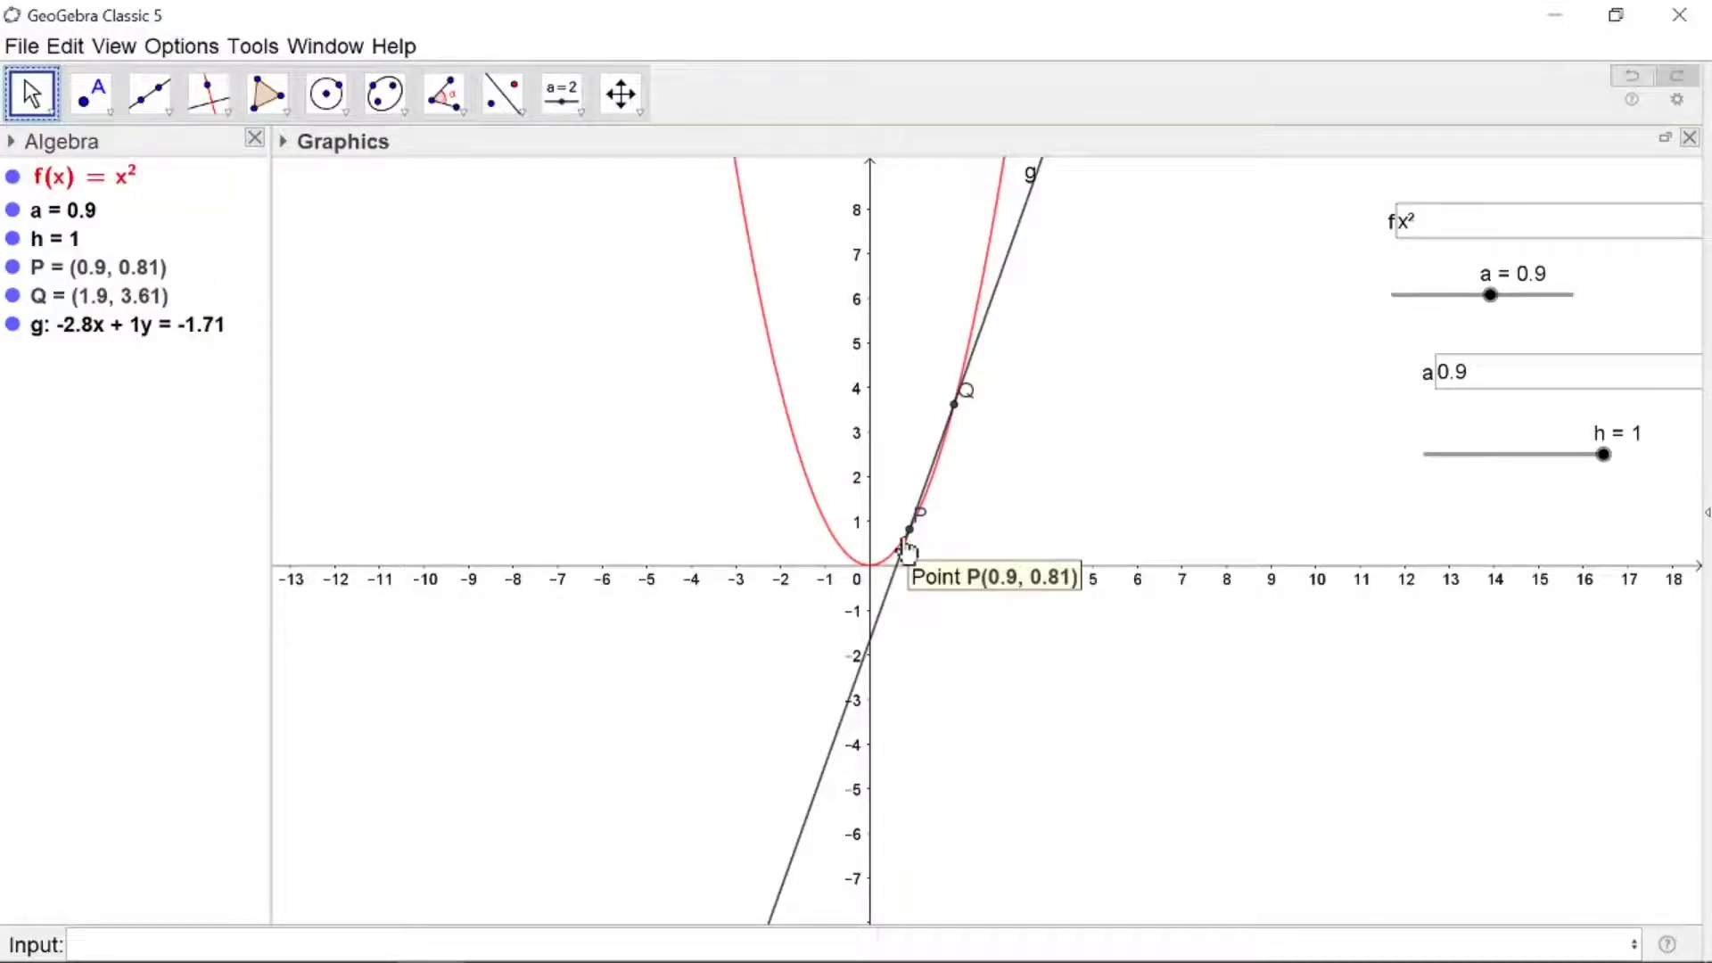
- Hide the label of the line through P and Q and color the line green (0, 204, 0)
left_click(112, 332)
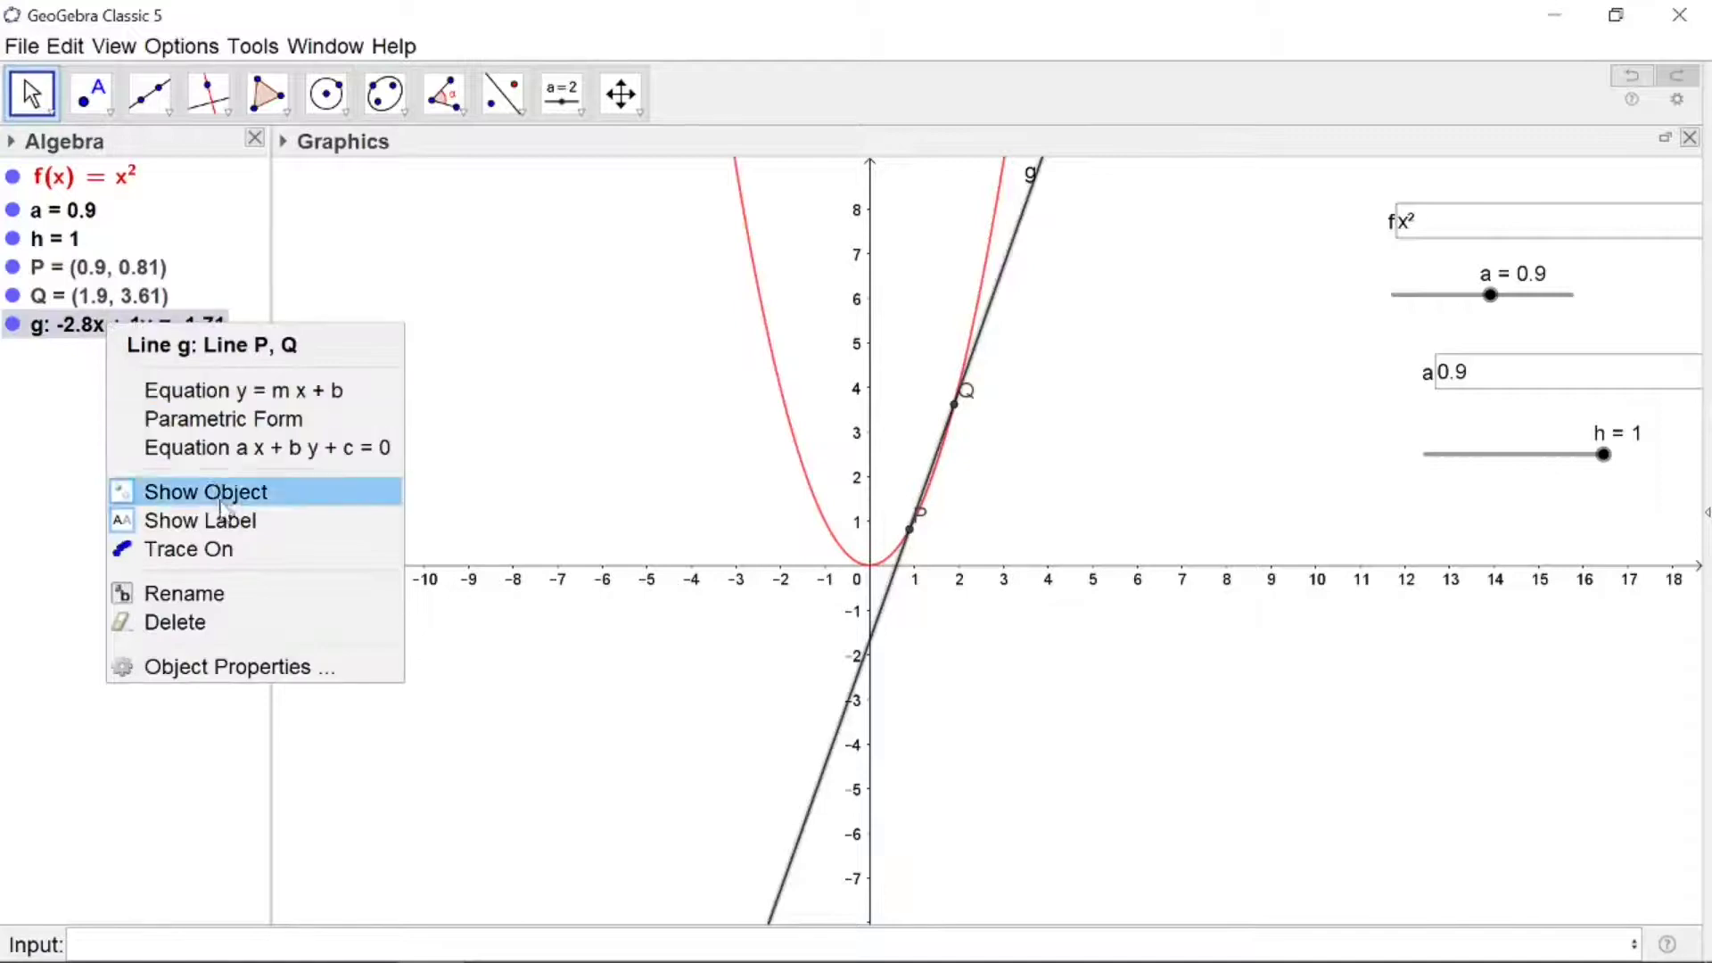
left_click(200, 521)
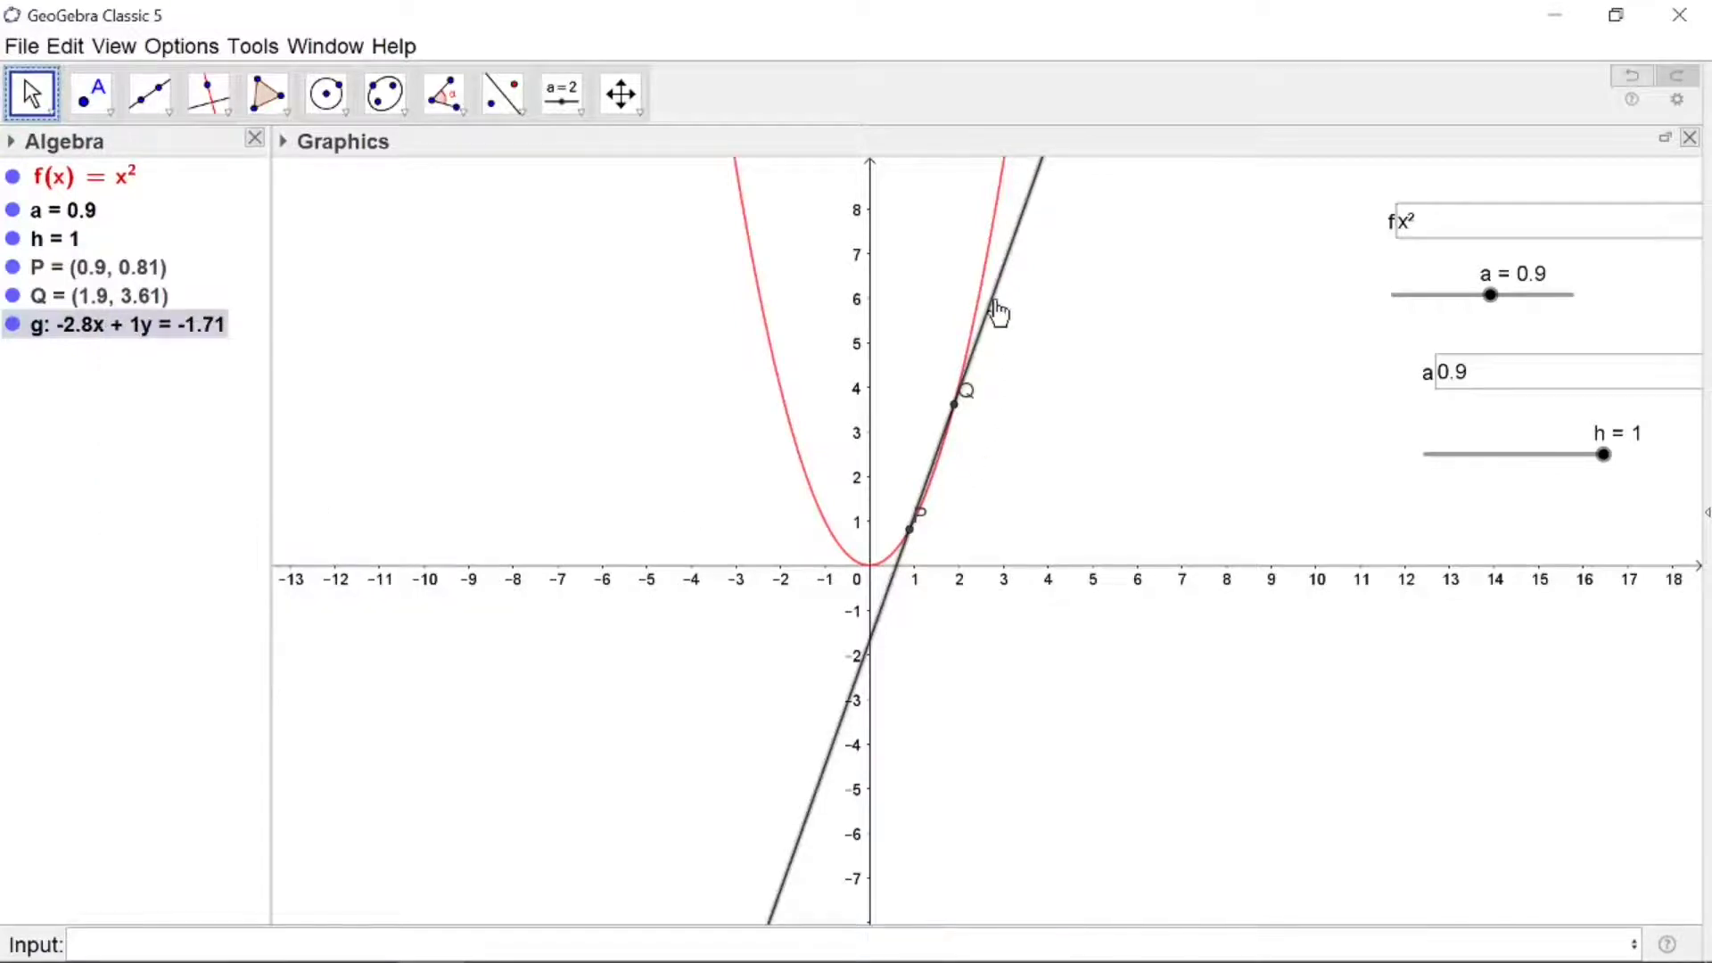
right_click(994, 295)
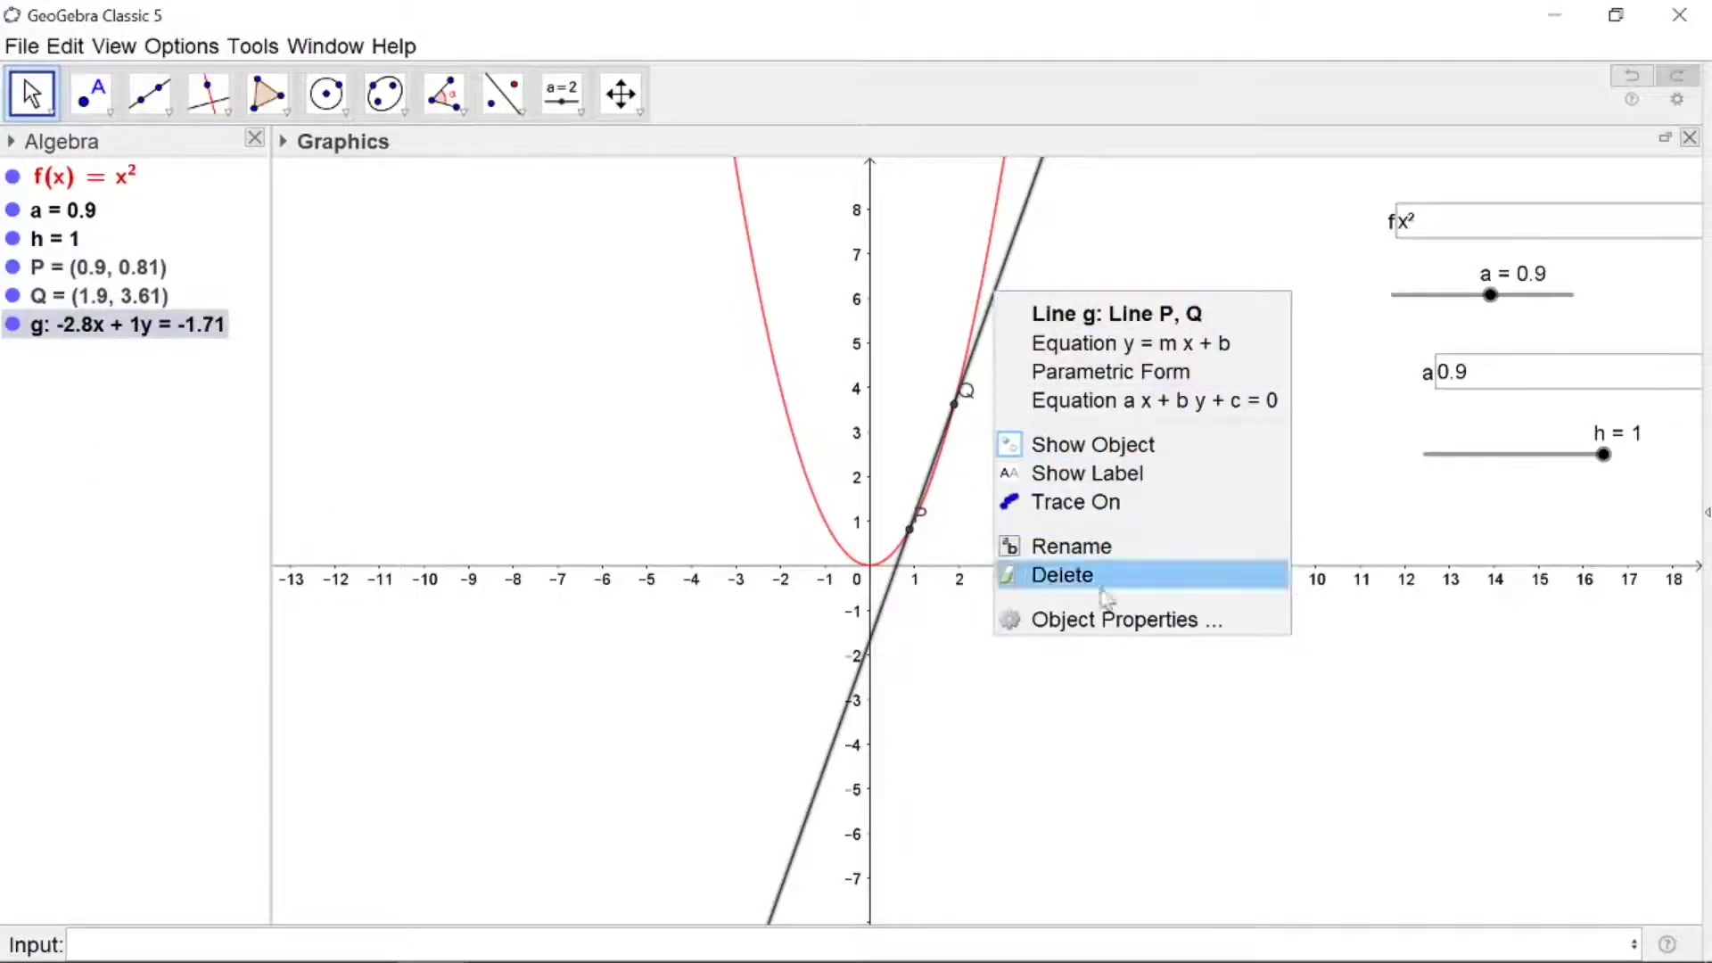
left_click(1113, 623)
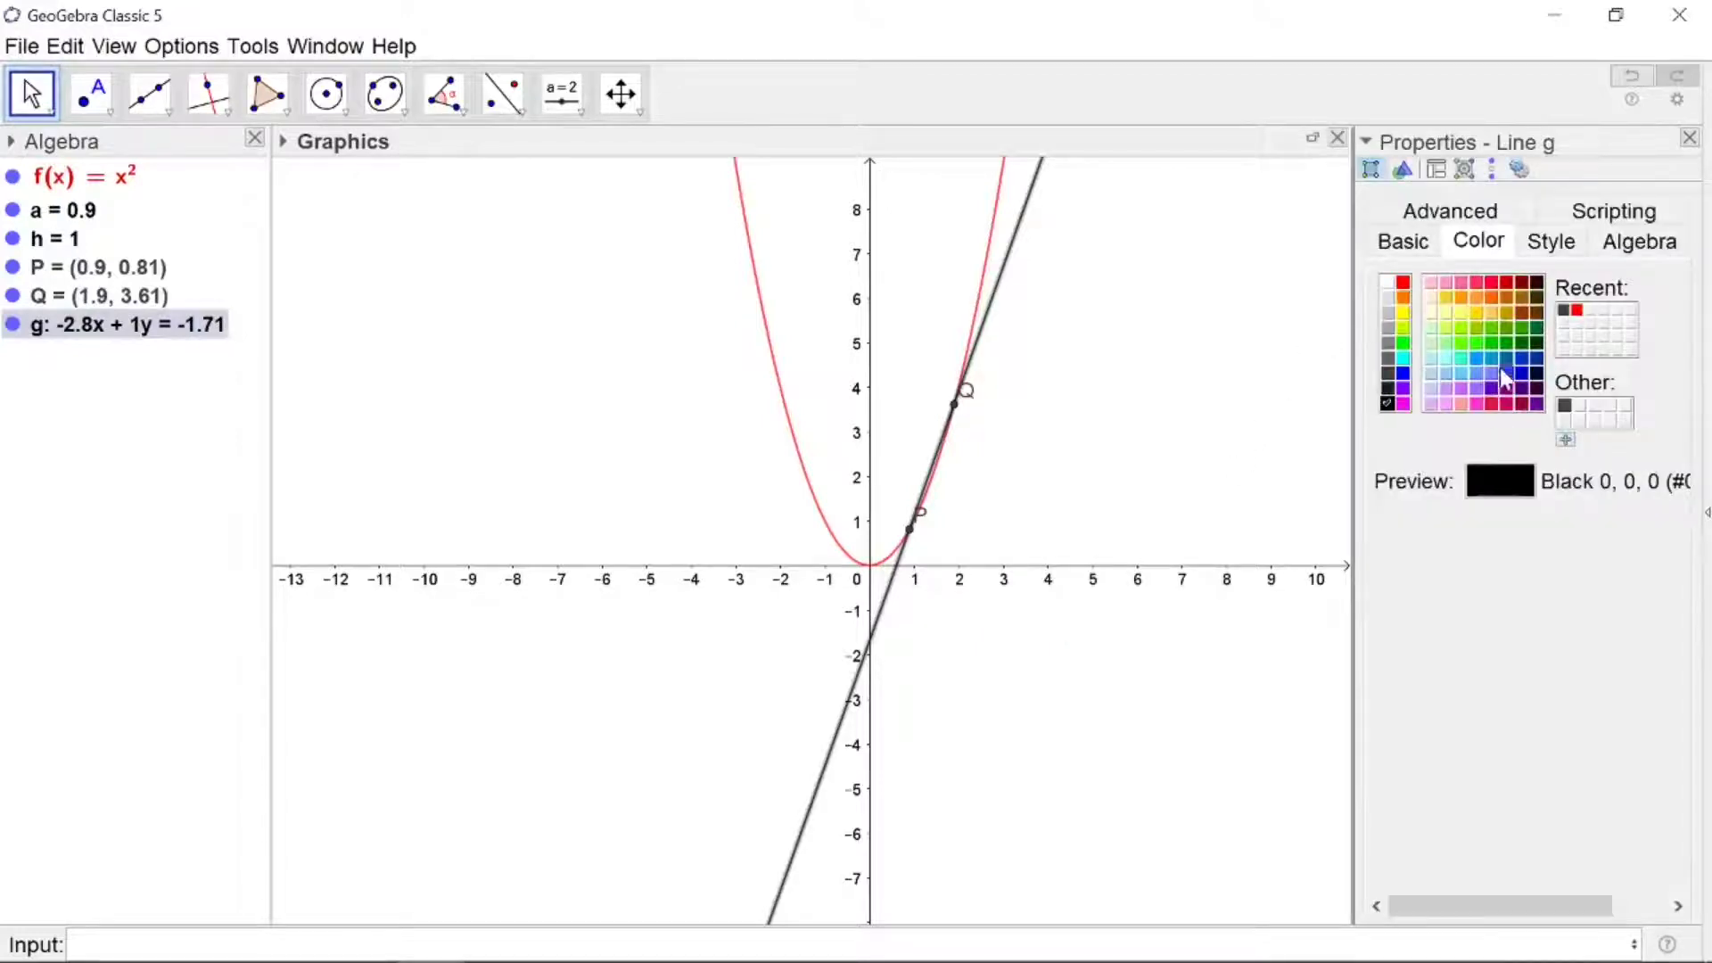
left_click(1492, 346)
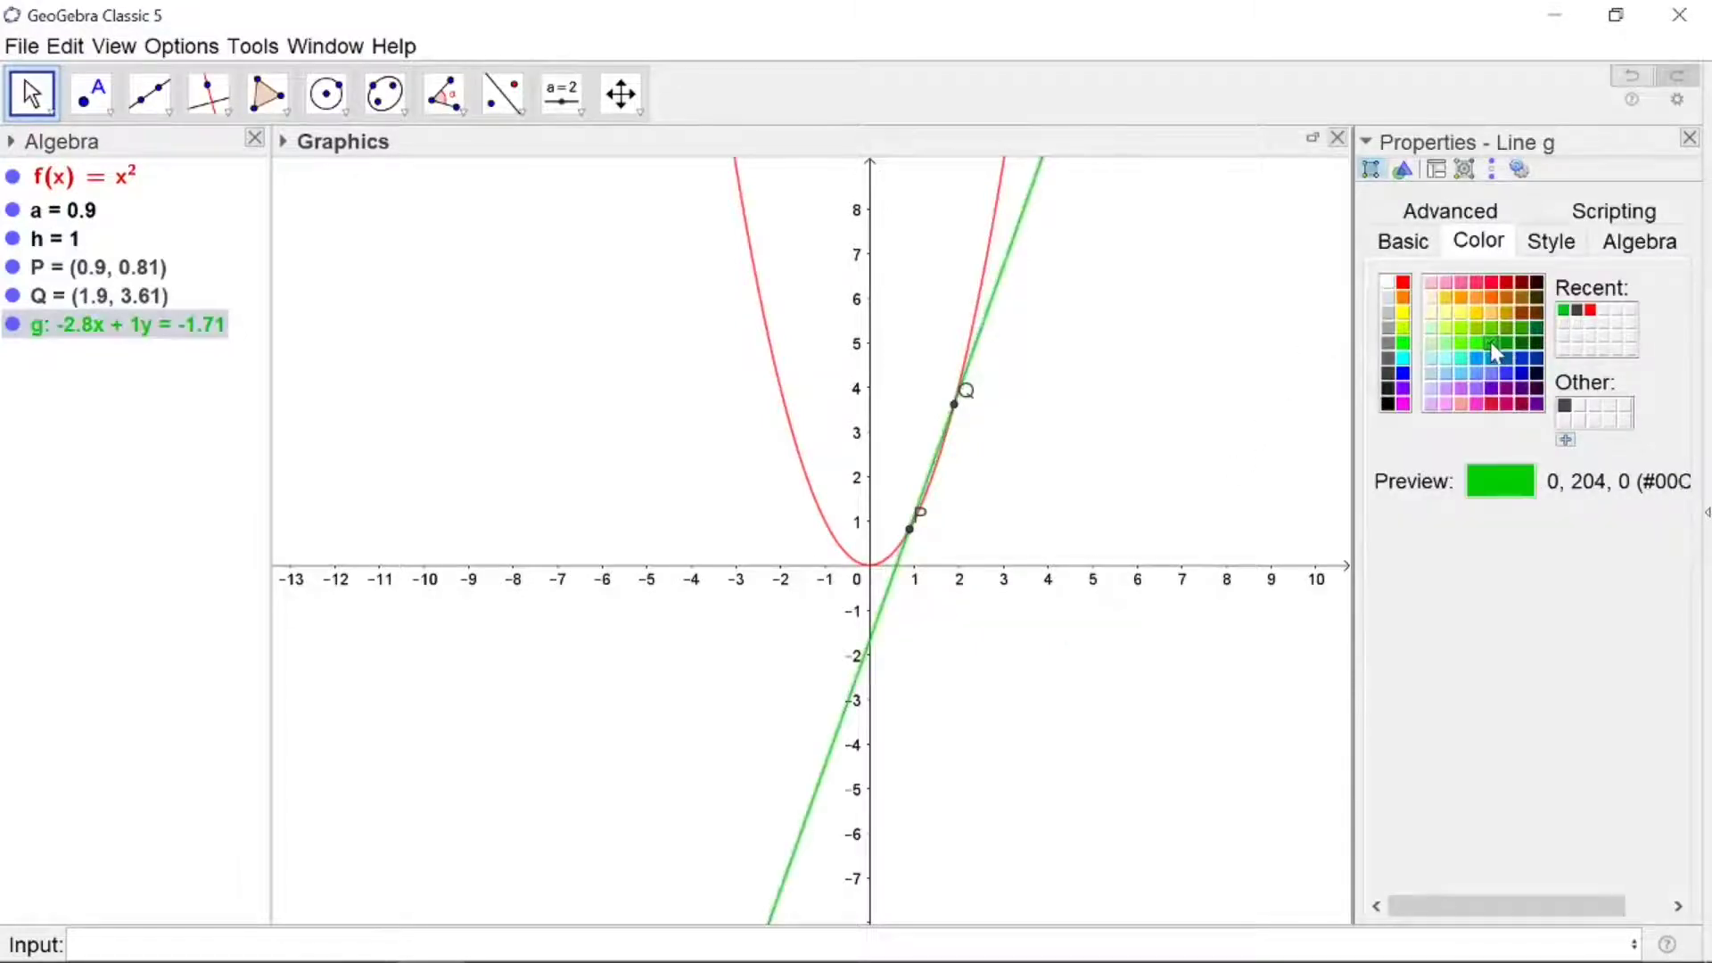
left_click(1689, 138)
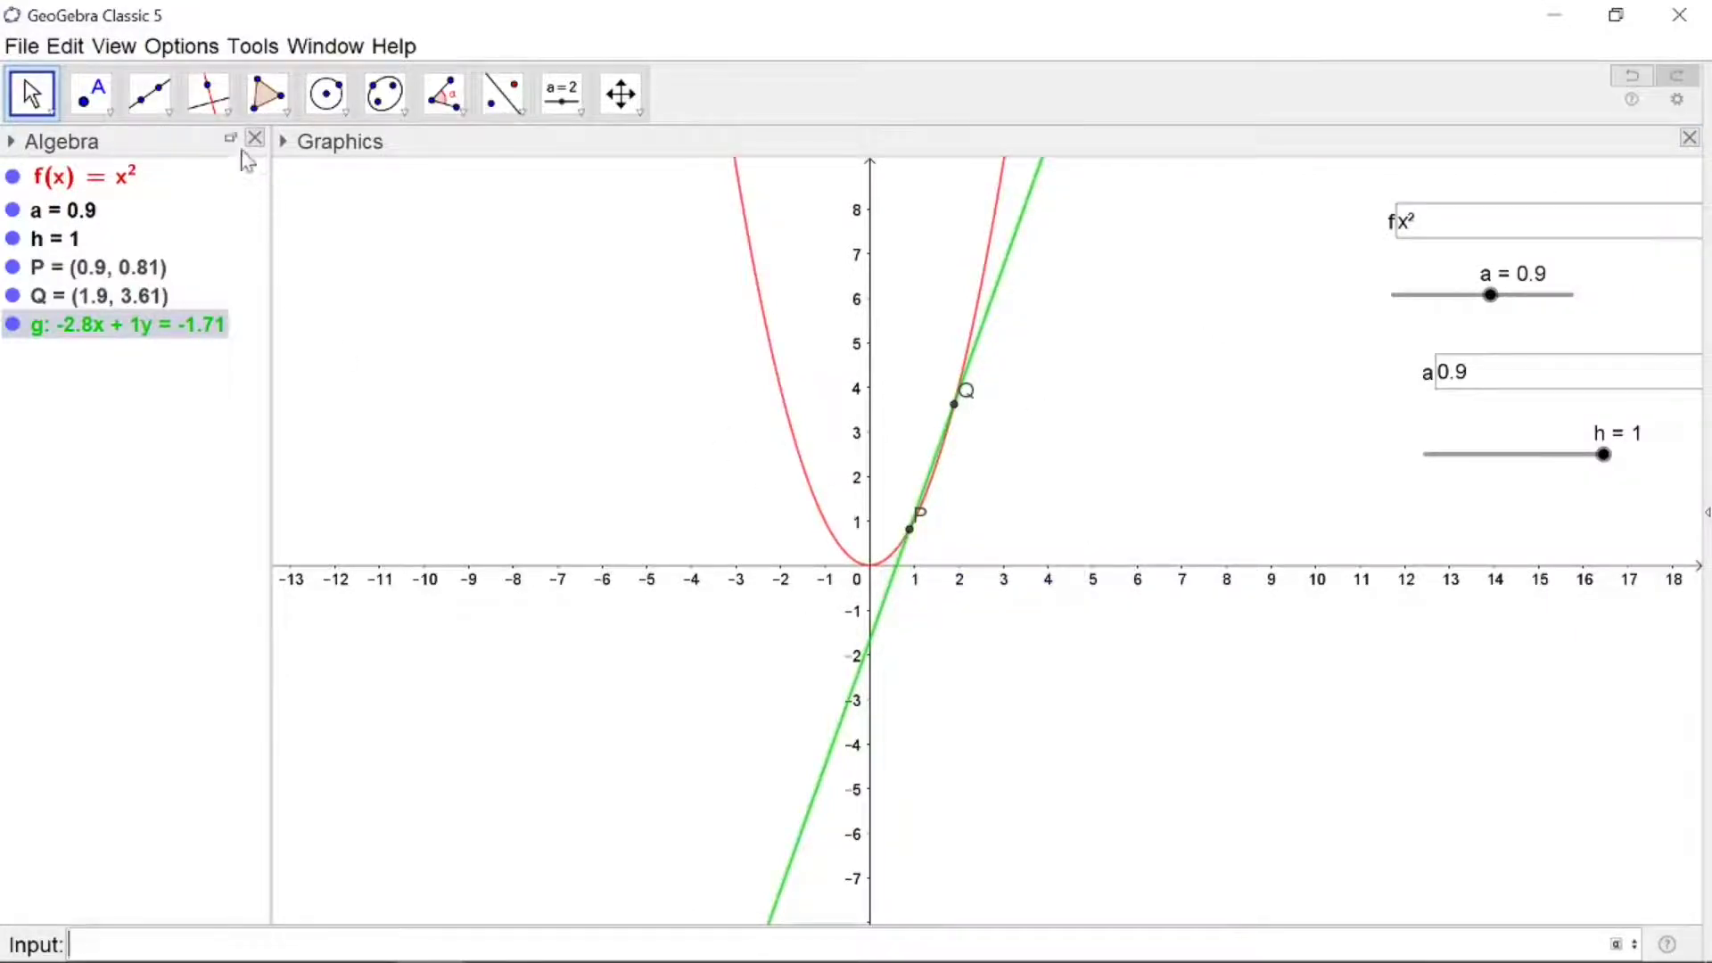
- Construct the tangent to the parabola f at point P and hide the tangent's label
left_click(229, 112)
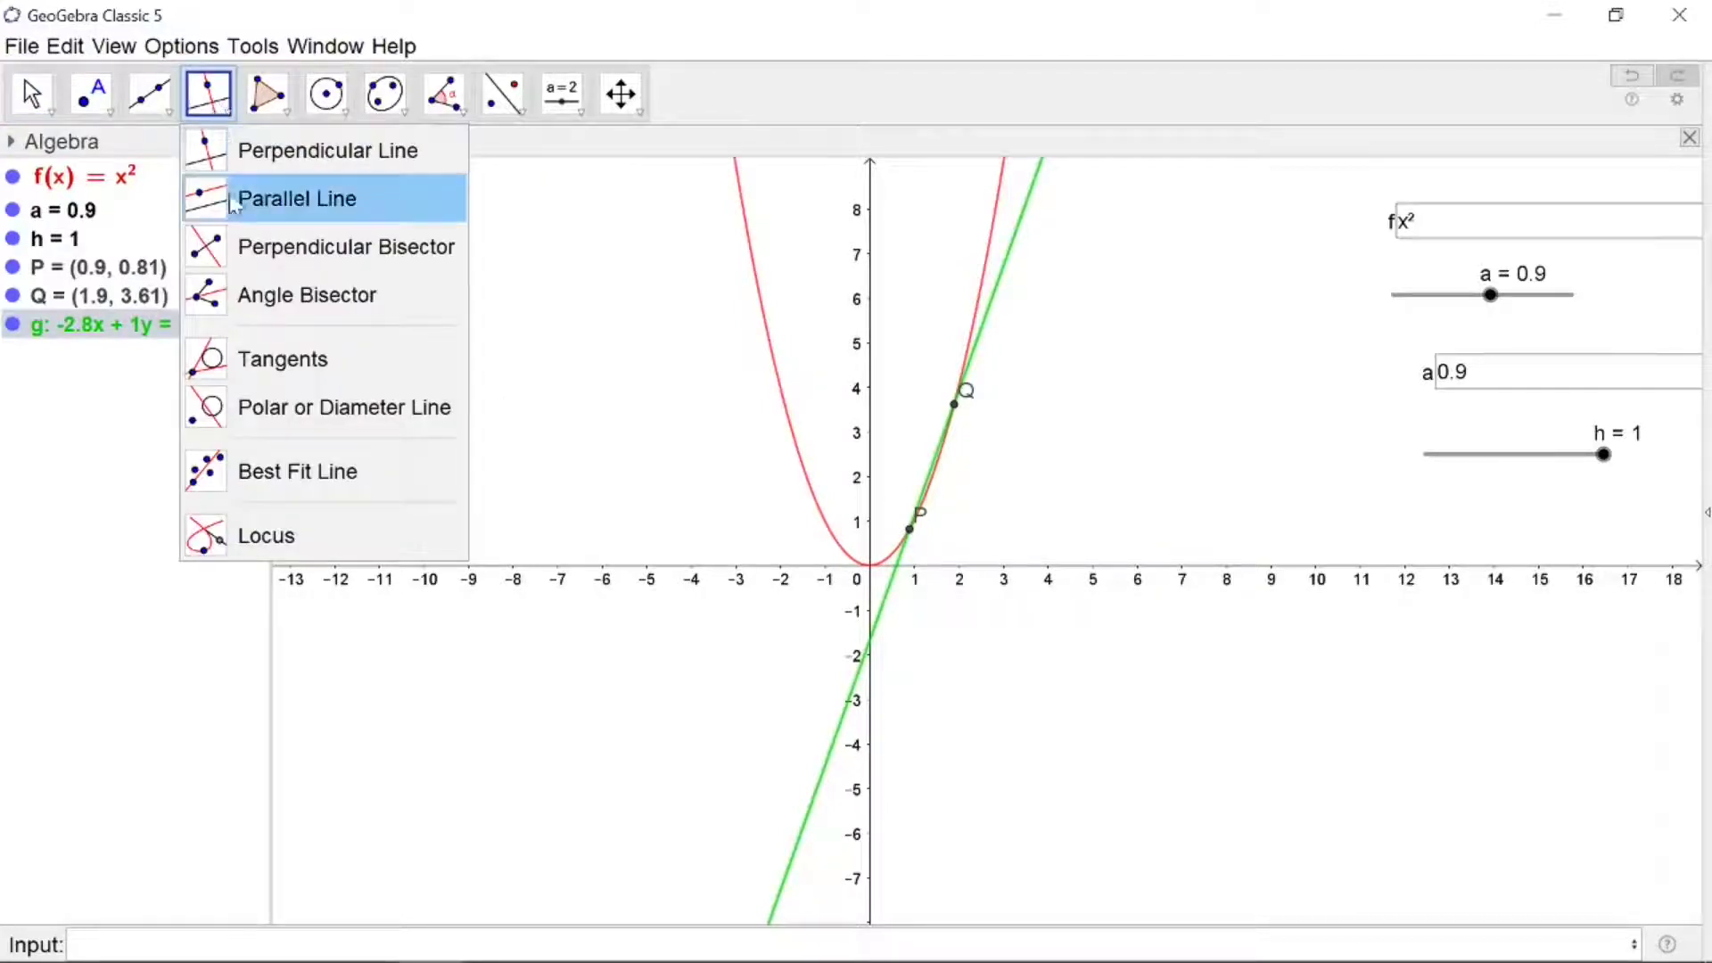
left_click(280, 361)
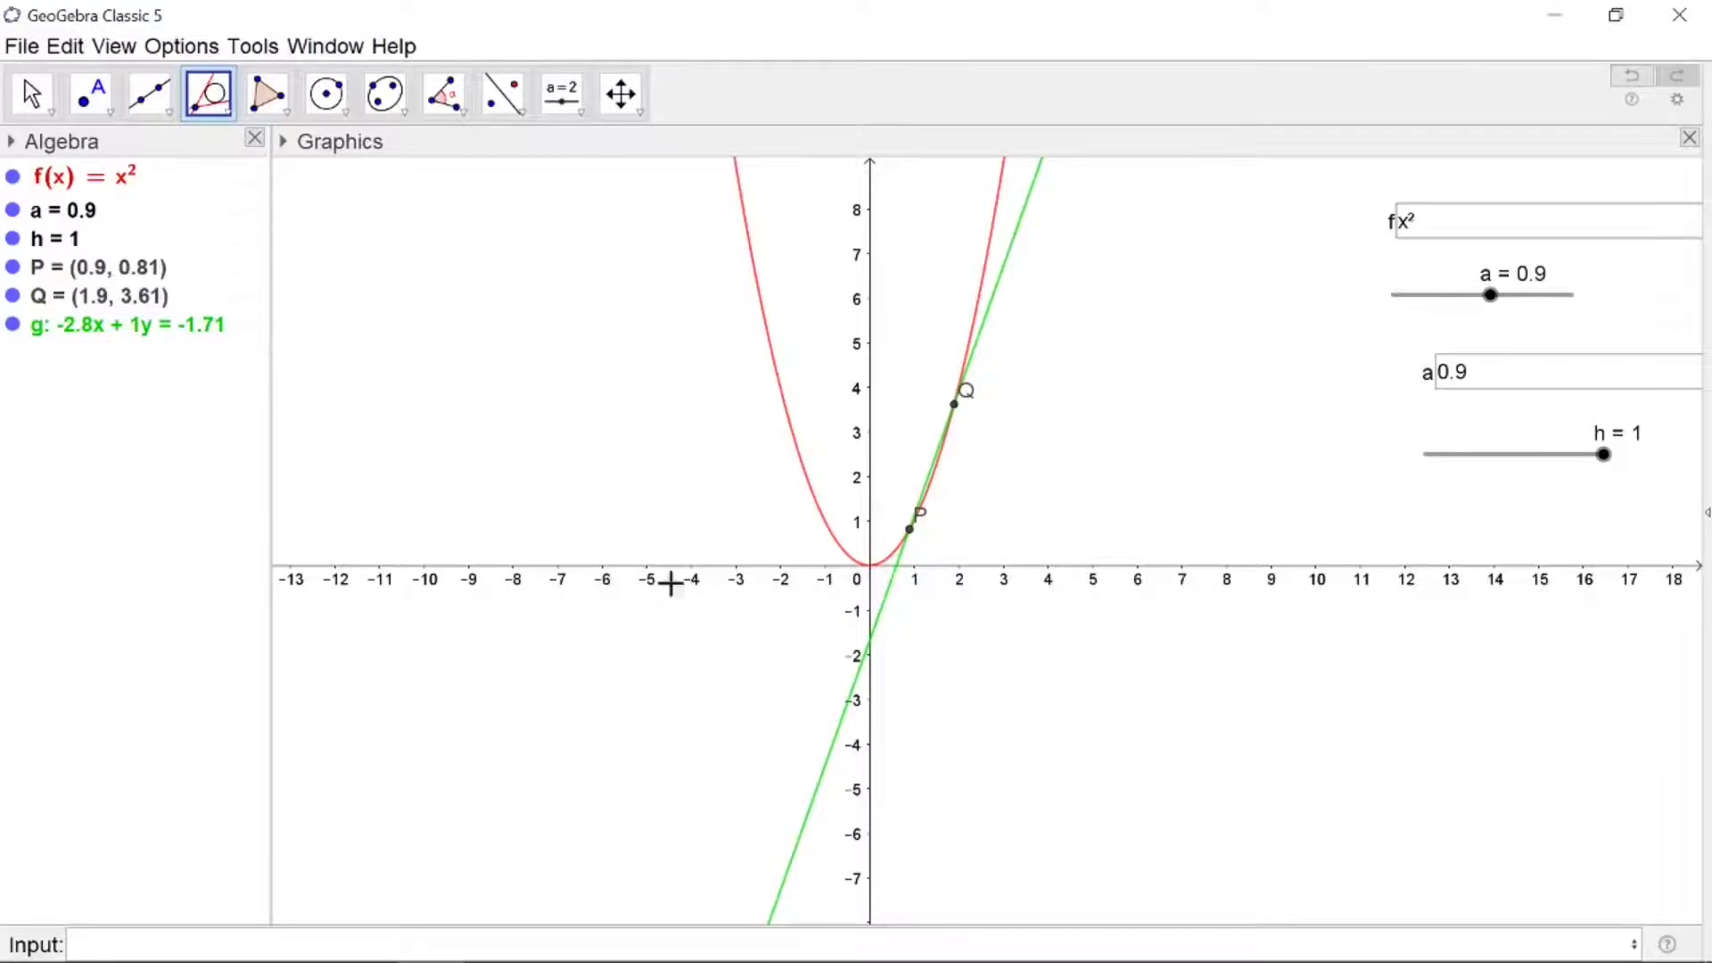
left_click(909, 529)
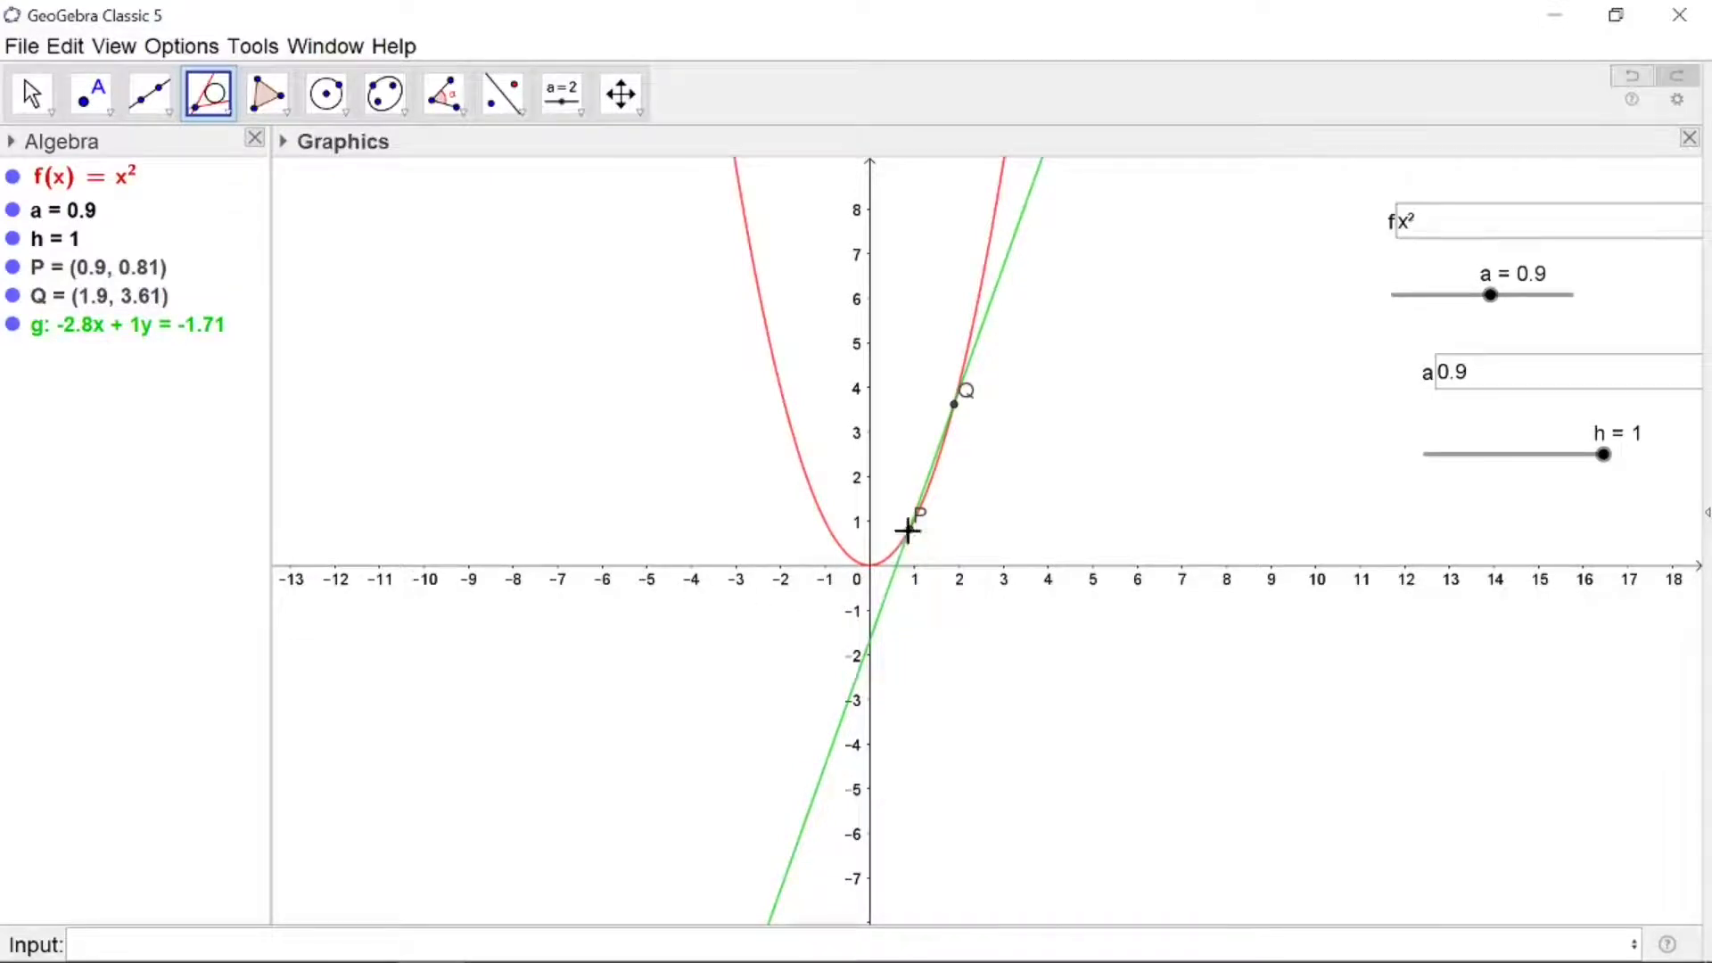
left_click(813, 504)
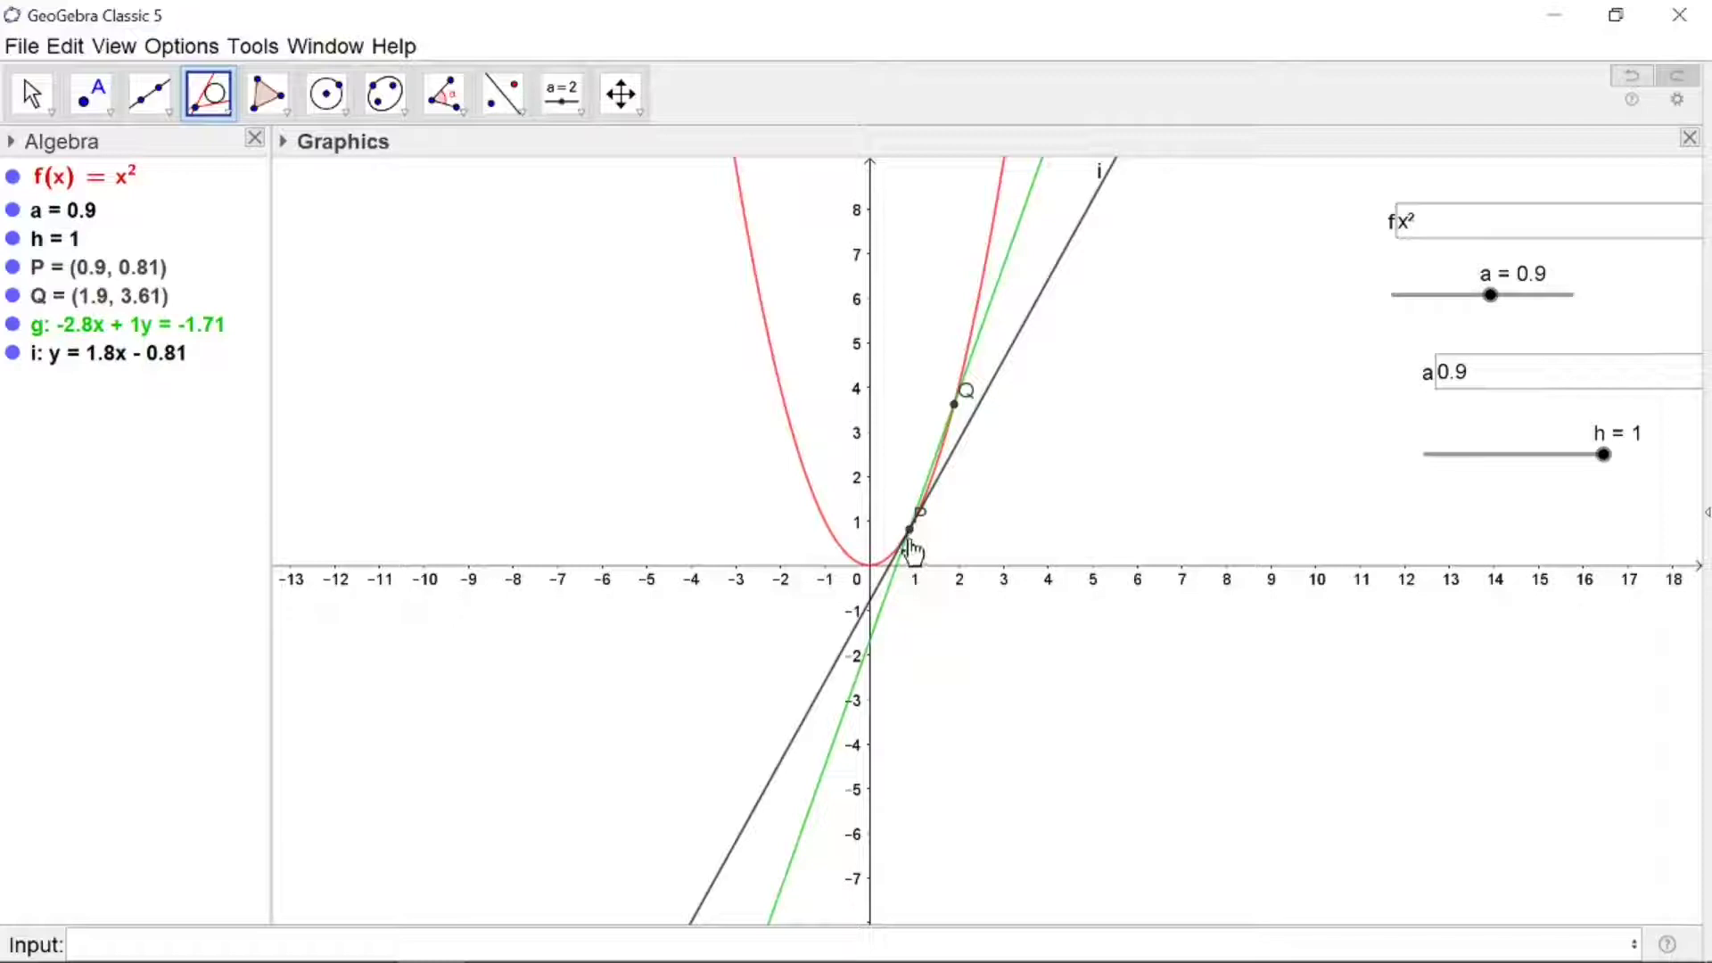
key("Escape")
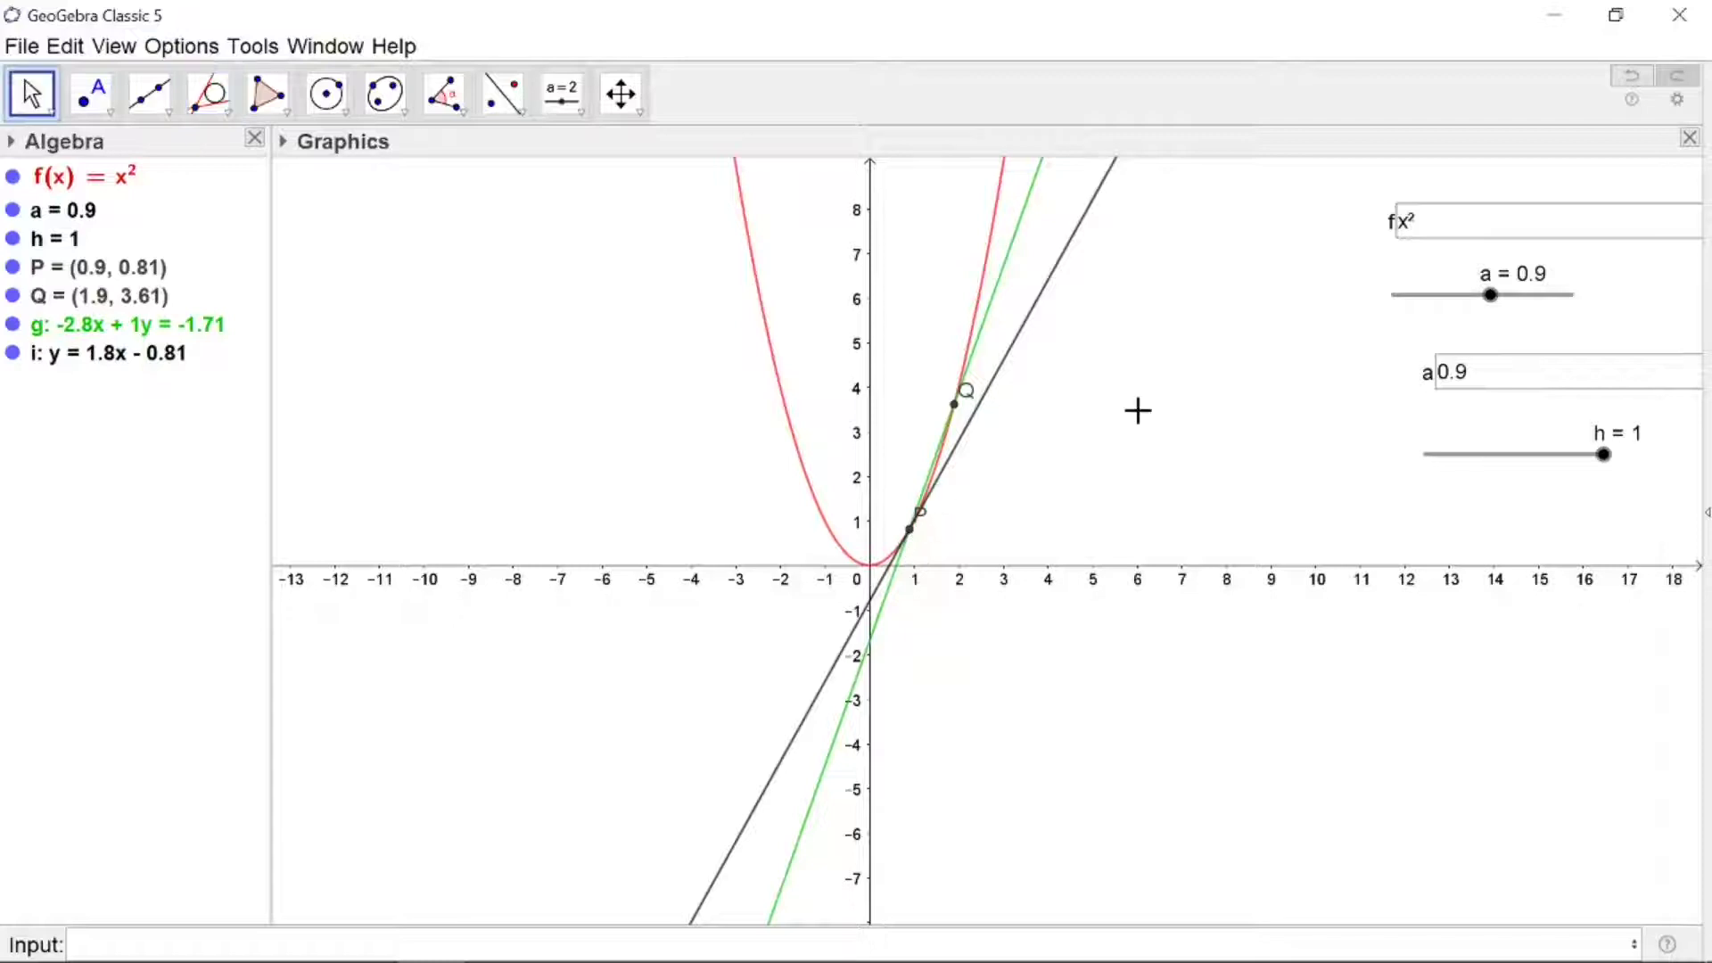
- Color the tangent line at P blue (0, 0, 255)
left_click(1027, 321)
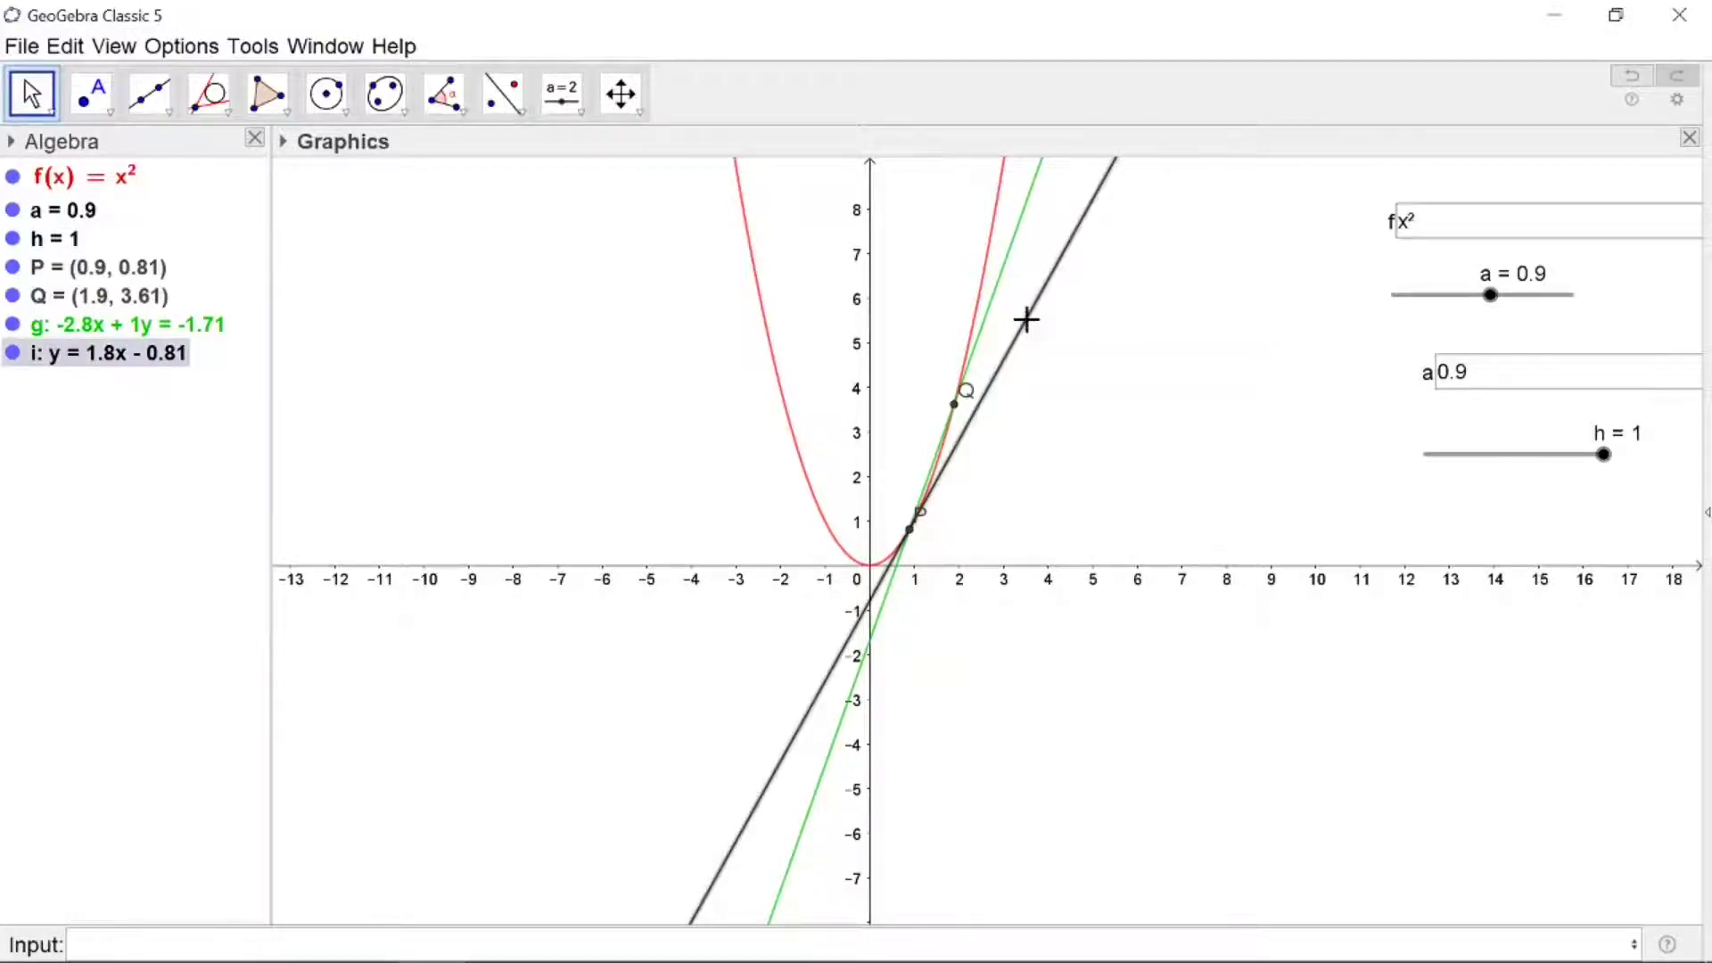
right_click(1026, 320)
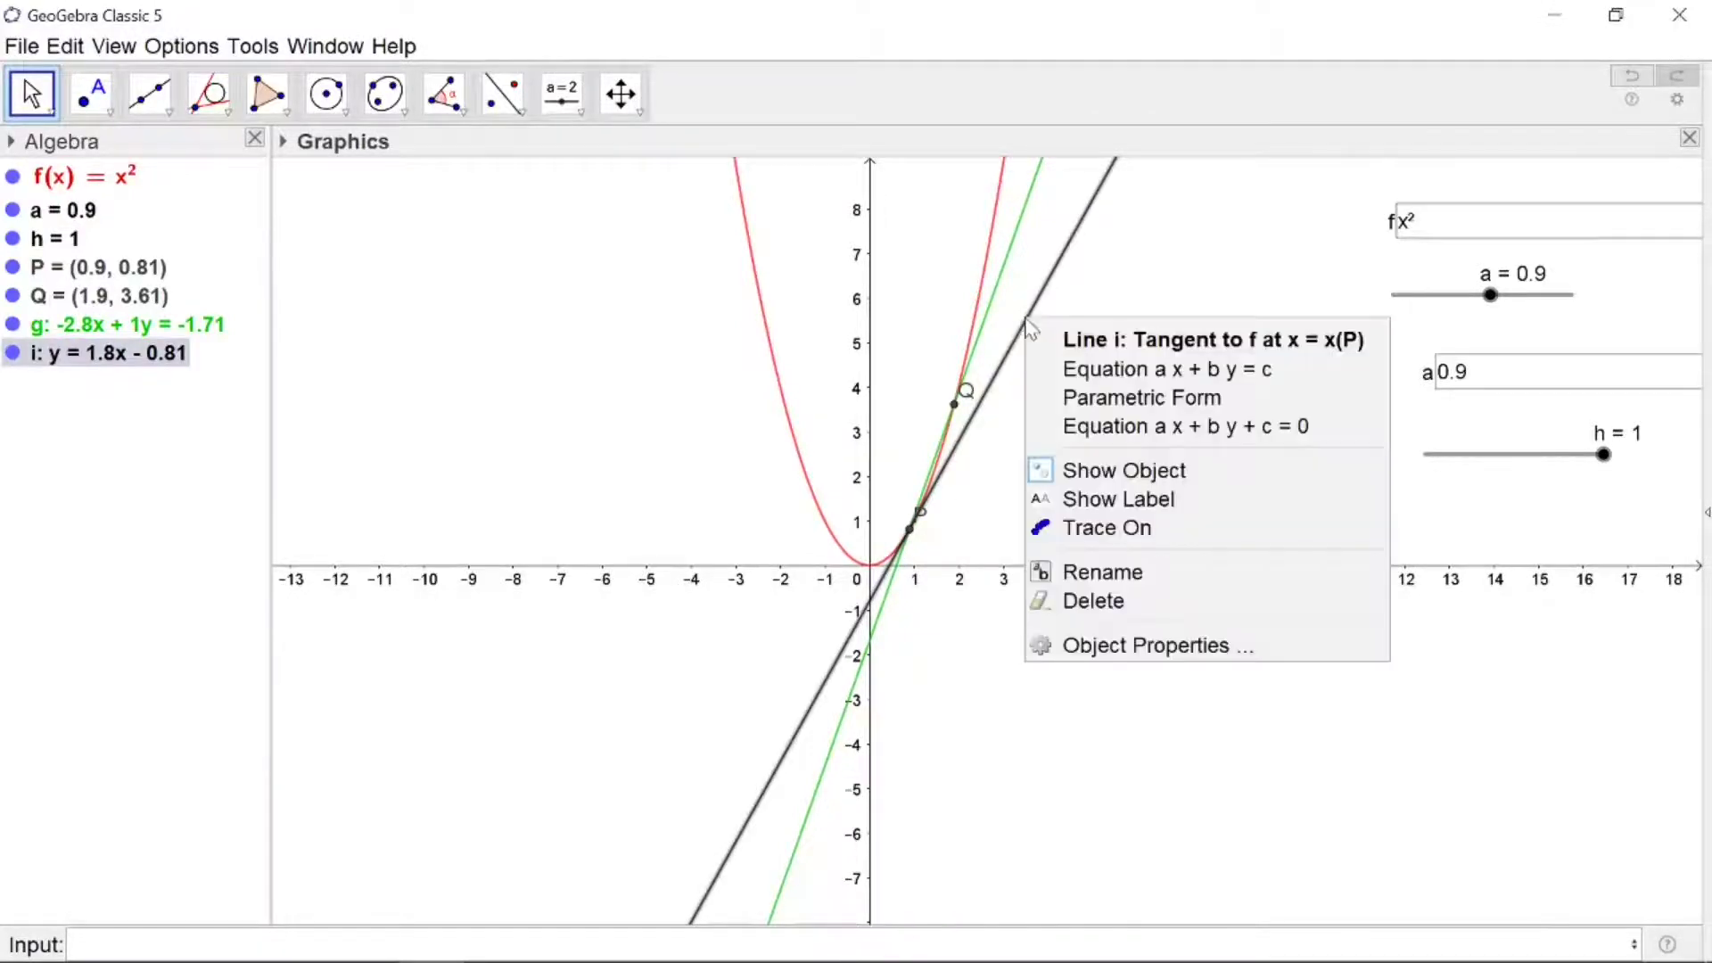
left_click(1088, 648)
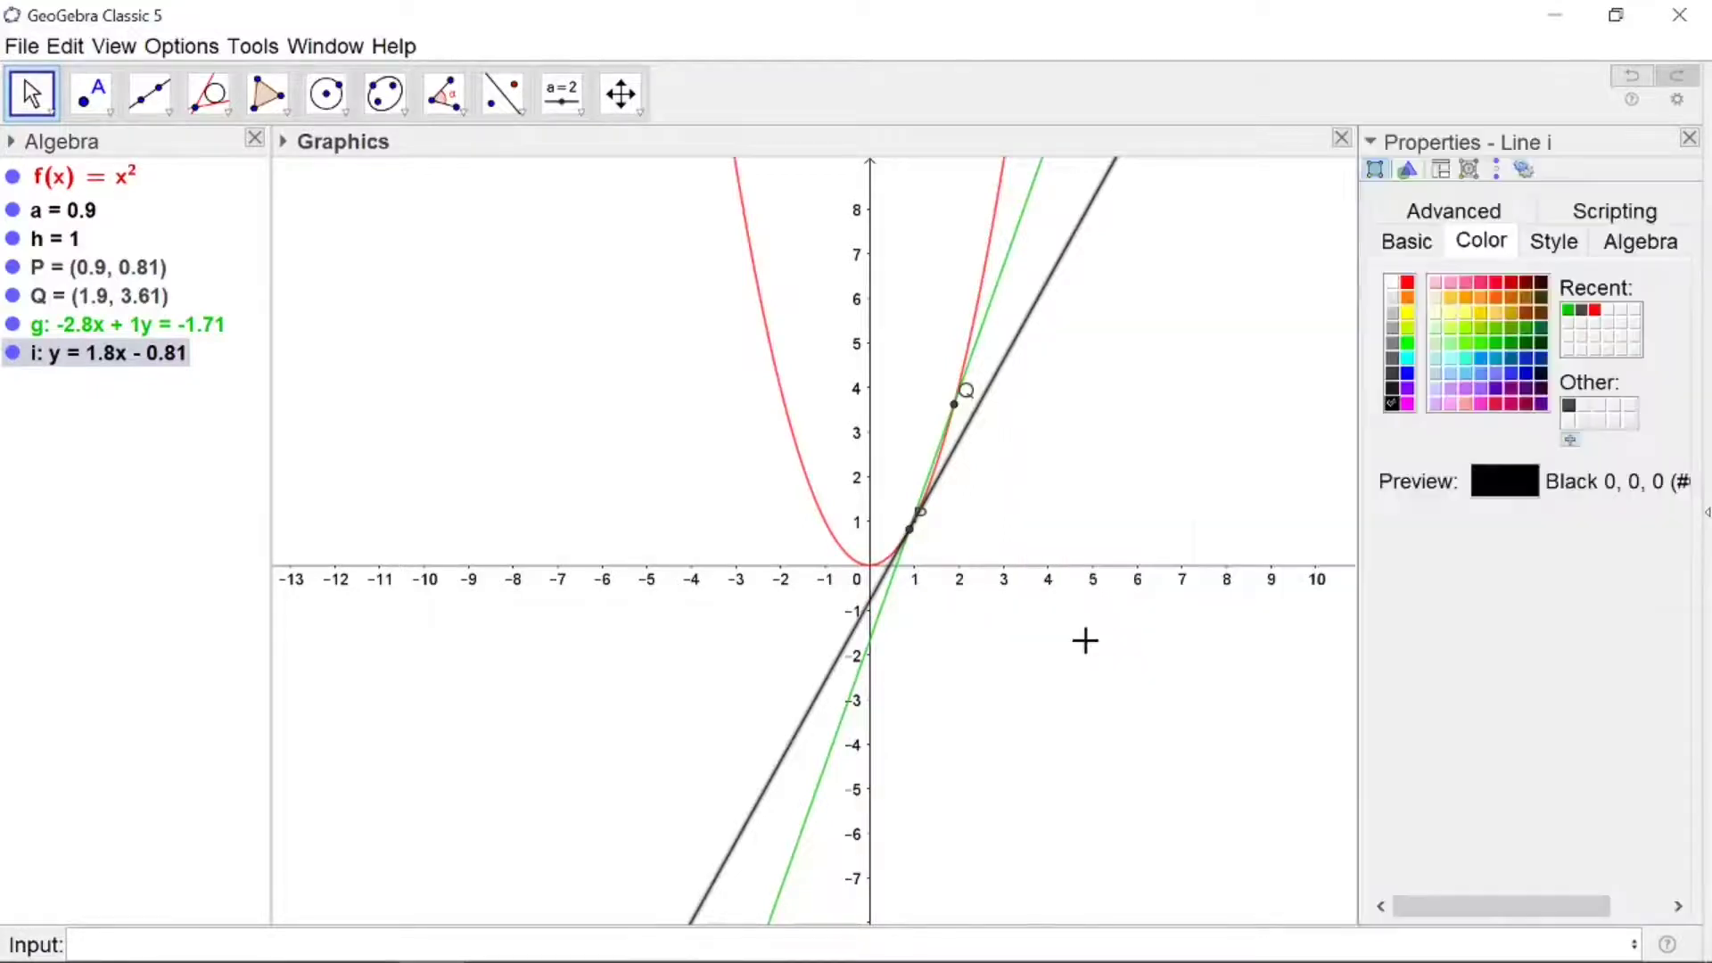
left_click(1407, 373)
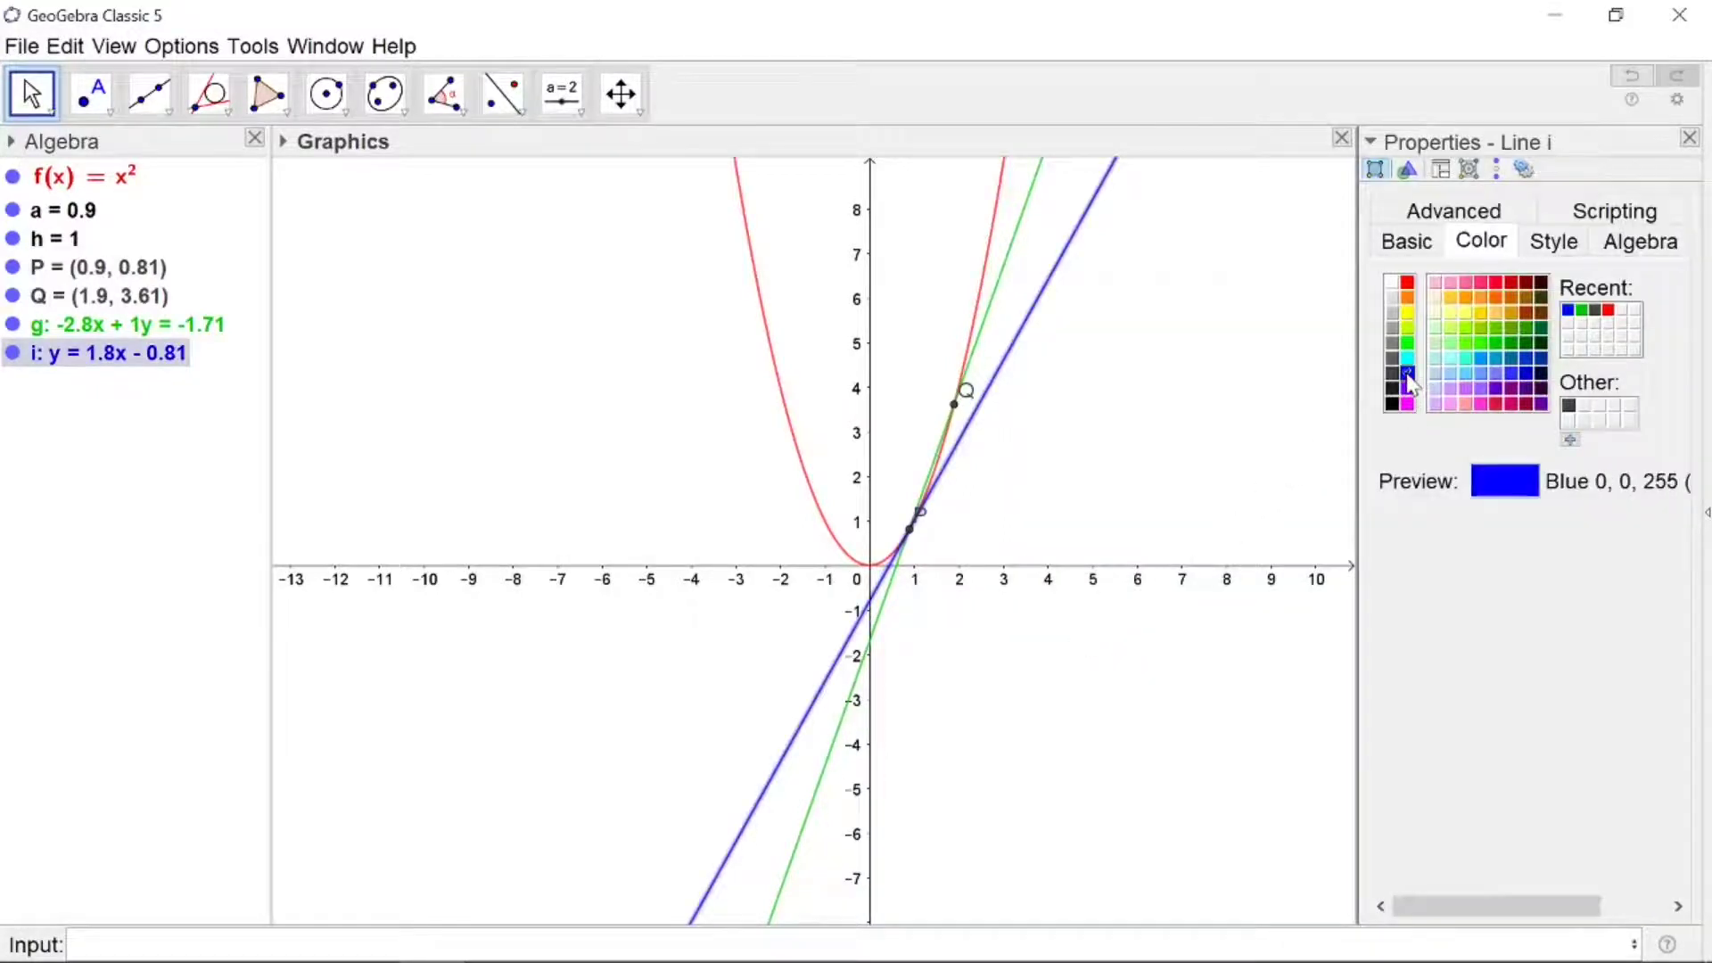
left_click(1690, 140)
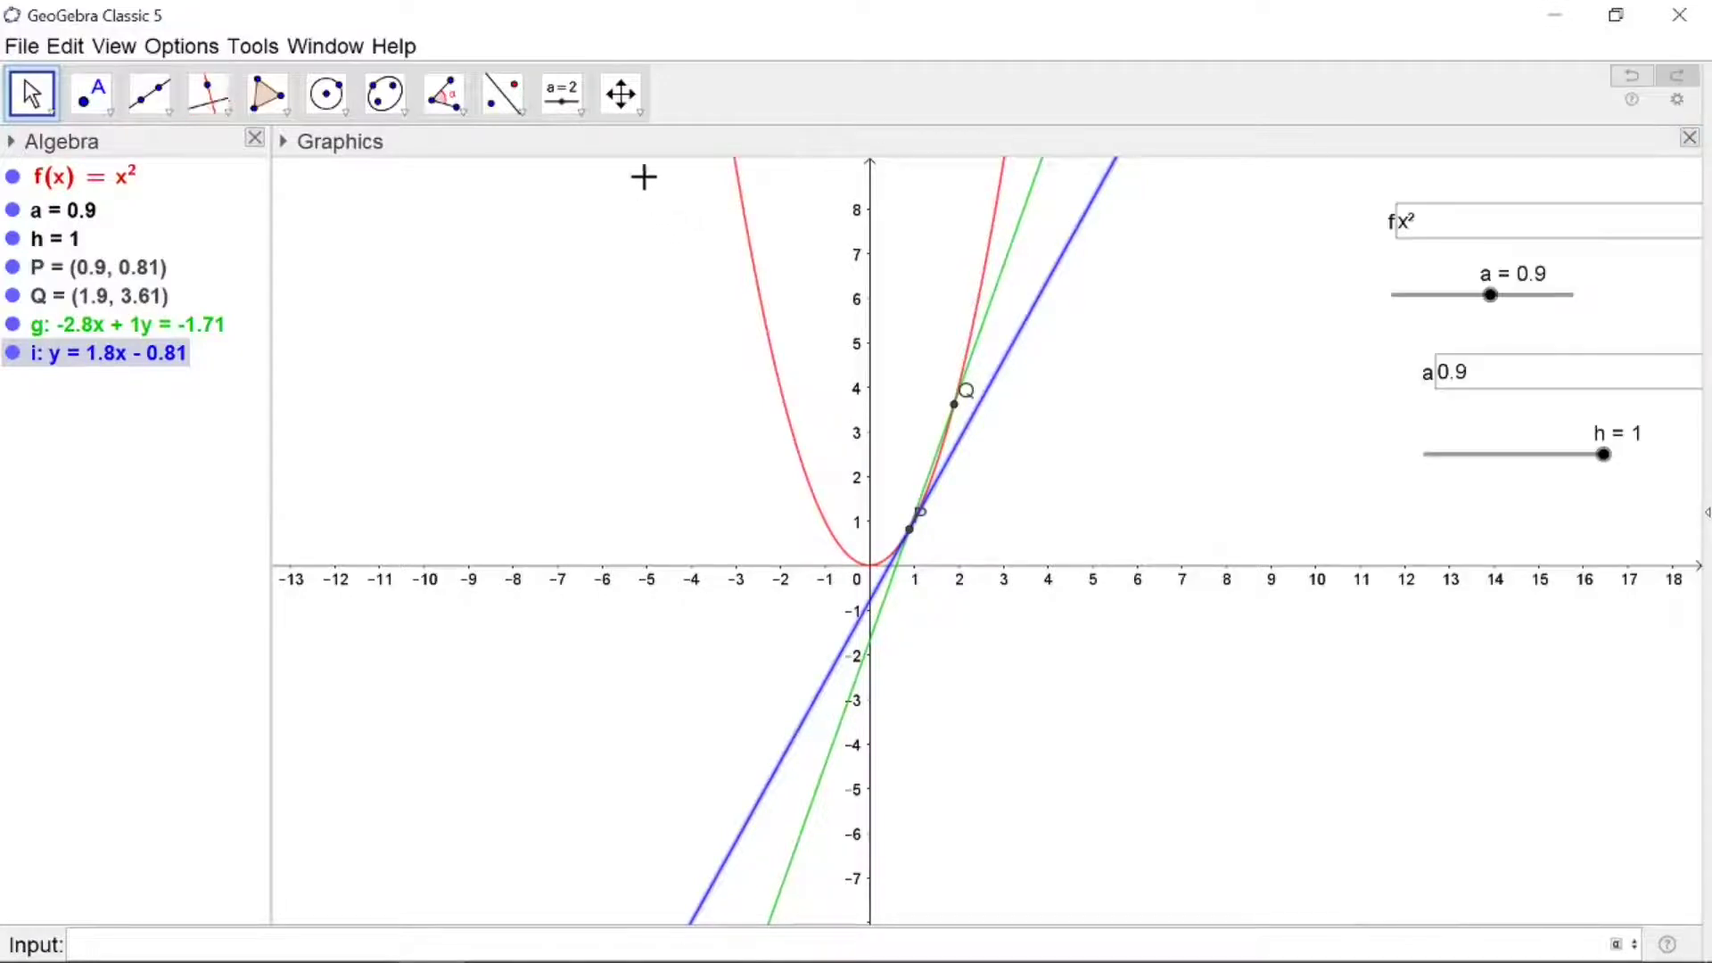
- Insert a check box captioned "SECANT" below the h slider that shows or hides the line through P and Q
left_click(582, 113)
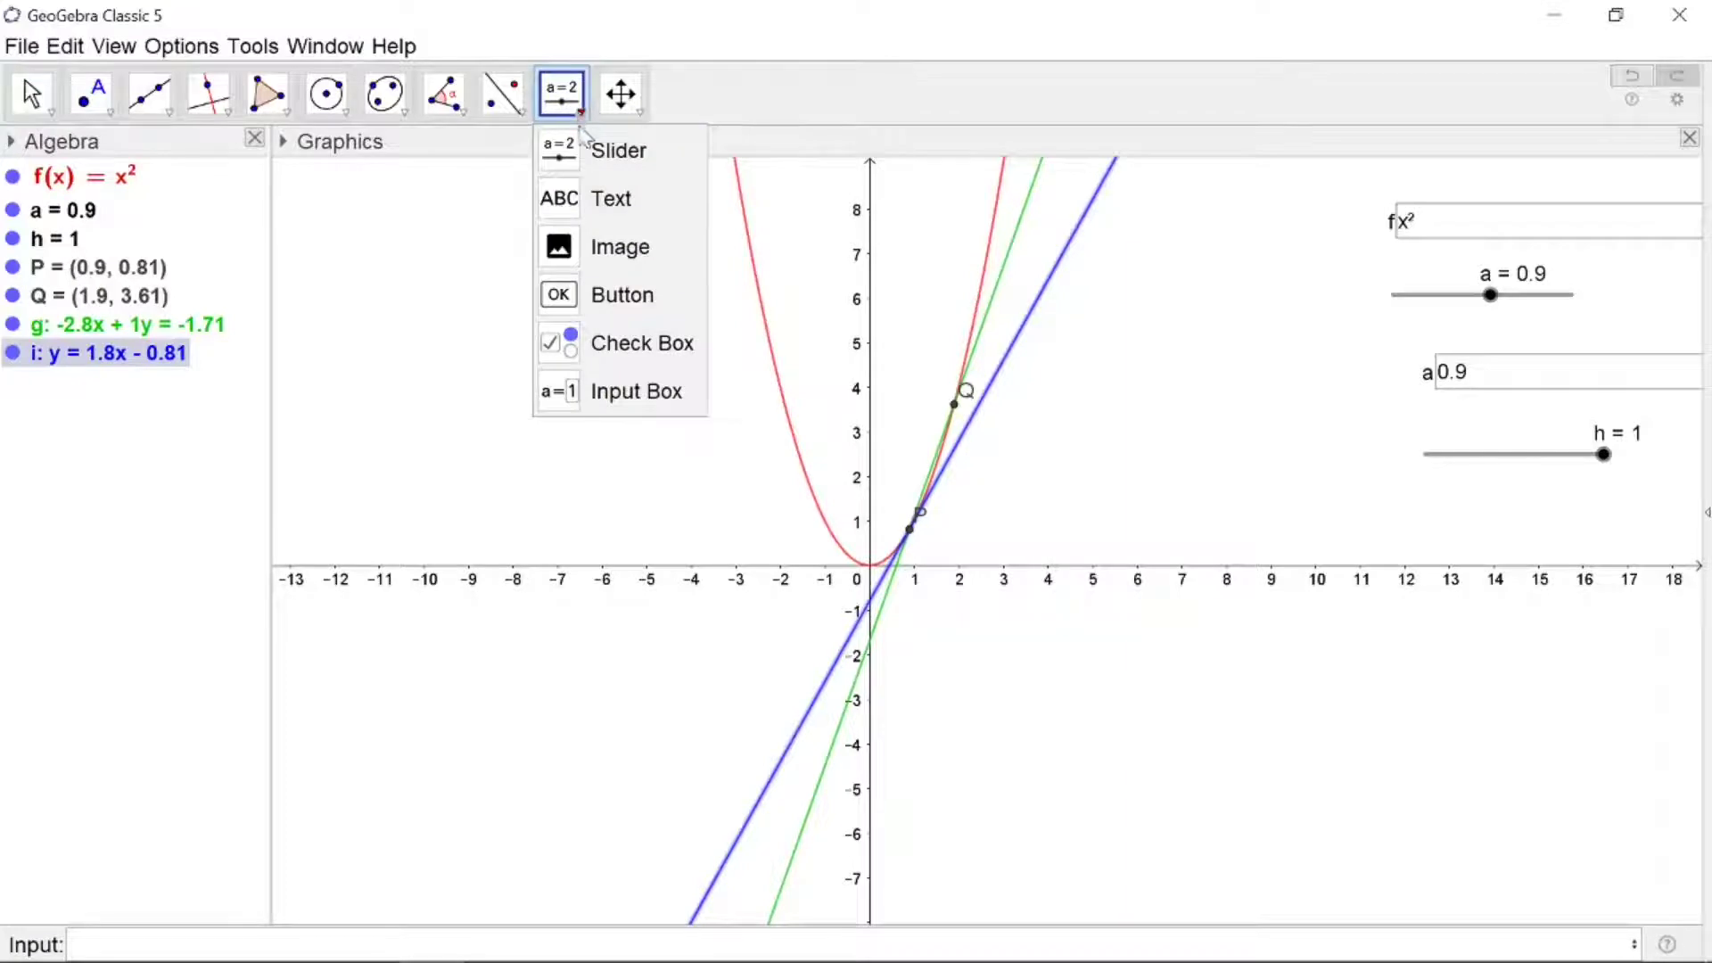
left_click(610, 350)
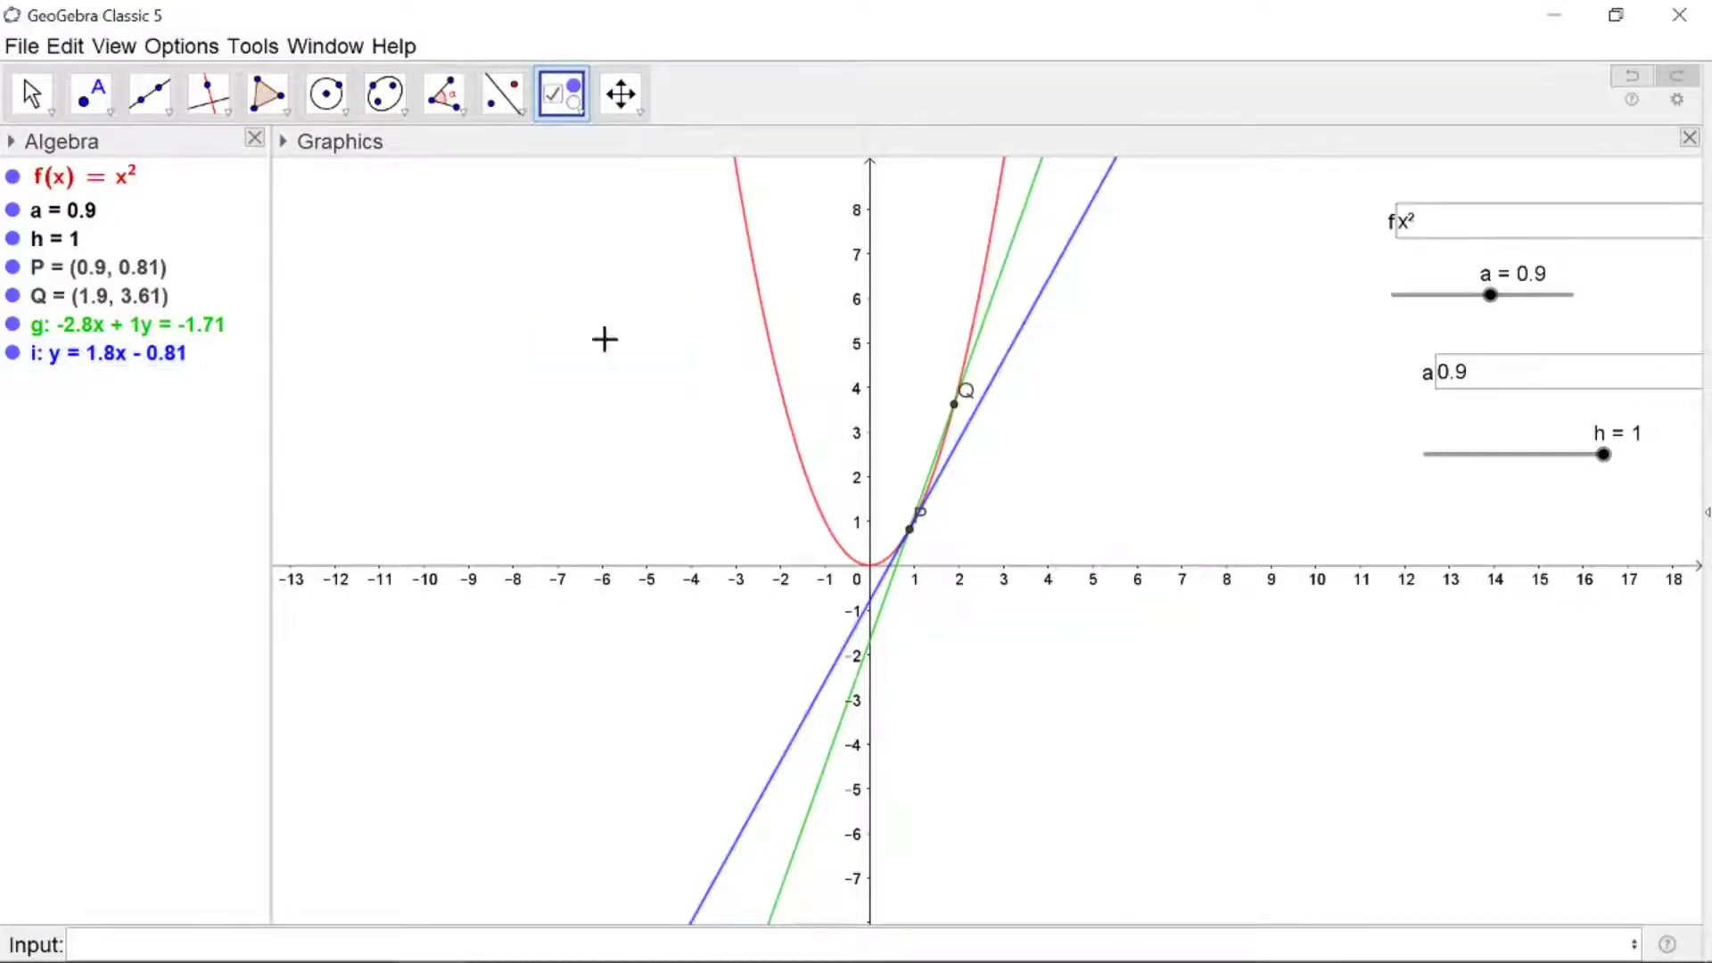
left_click(1427, 506)
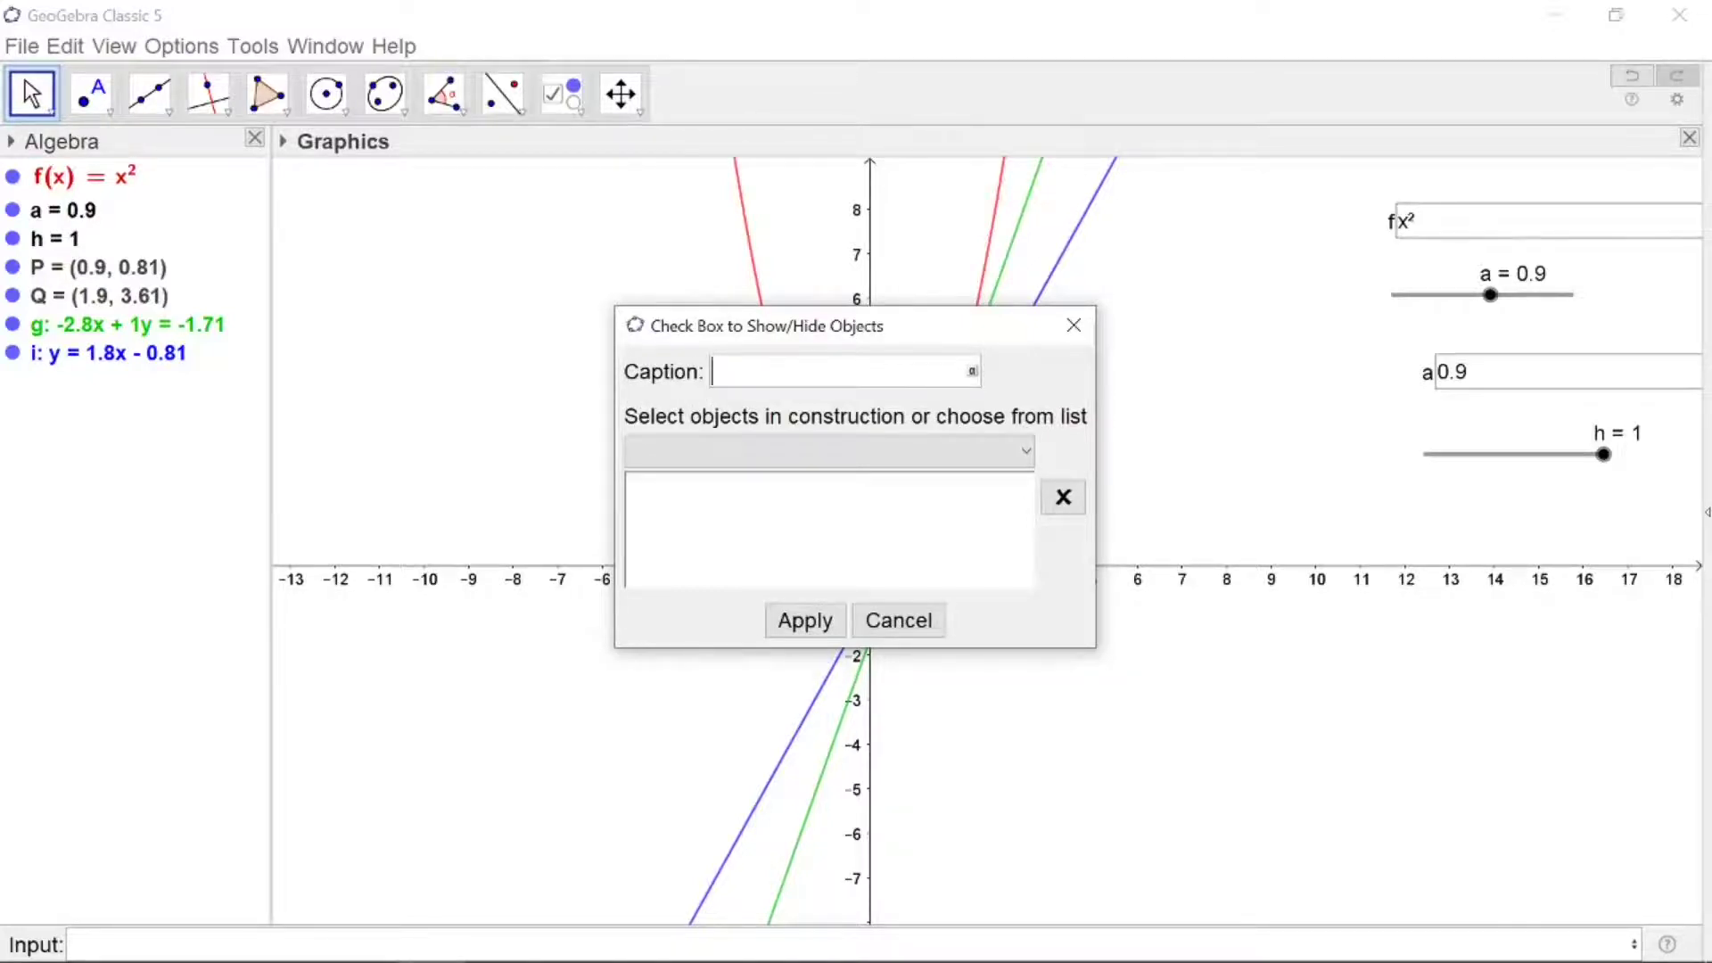
type("SECANT")
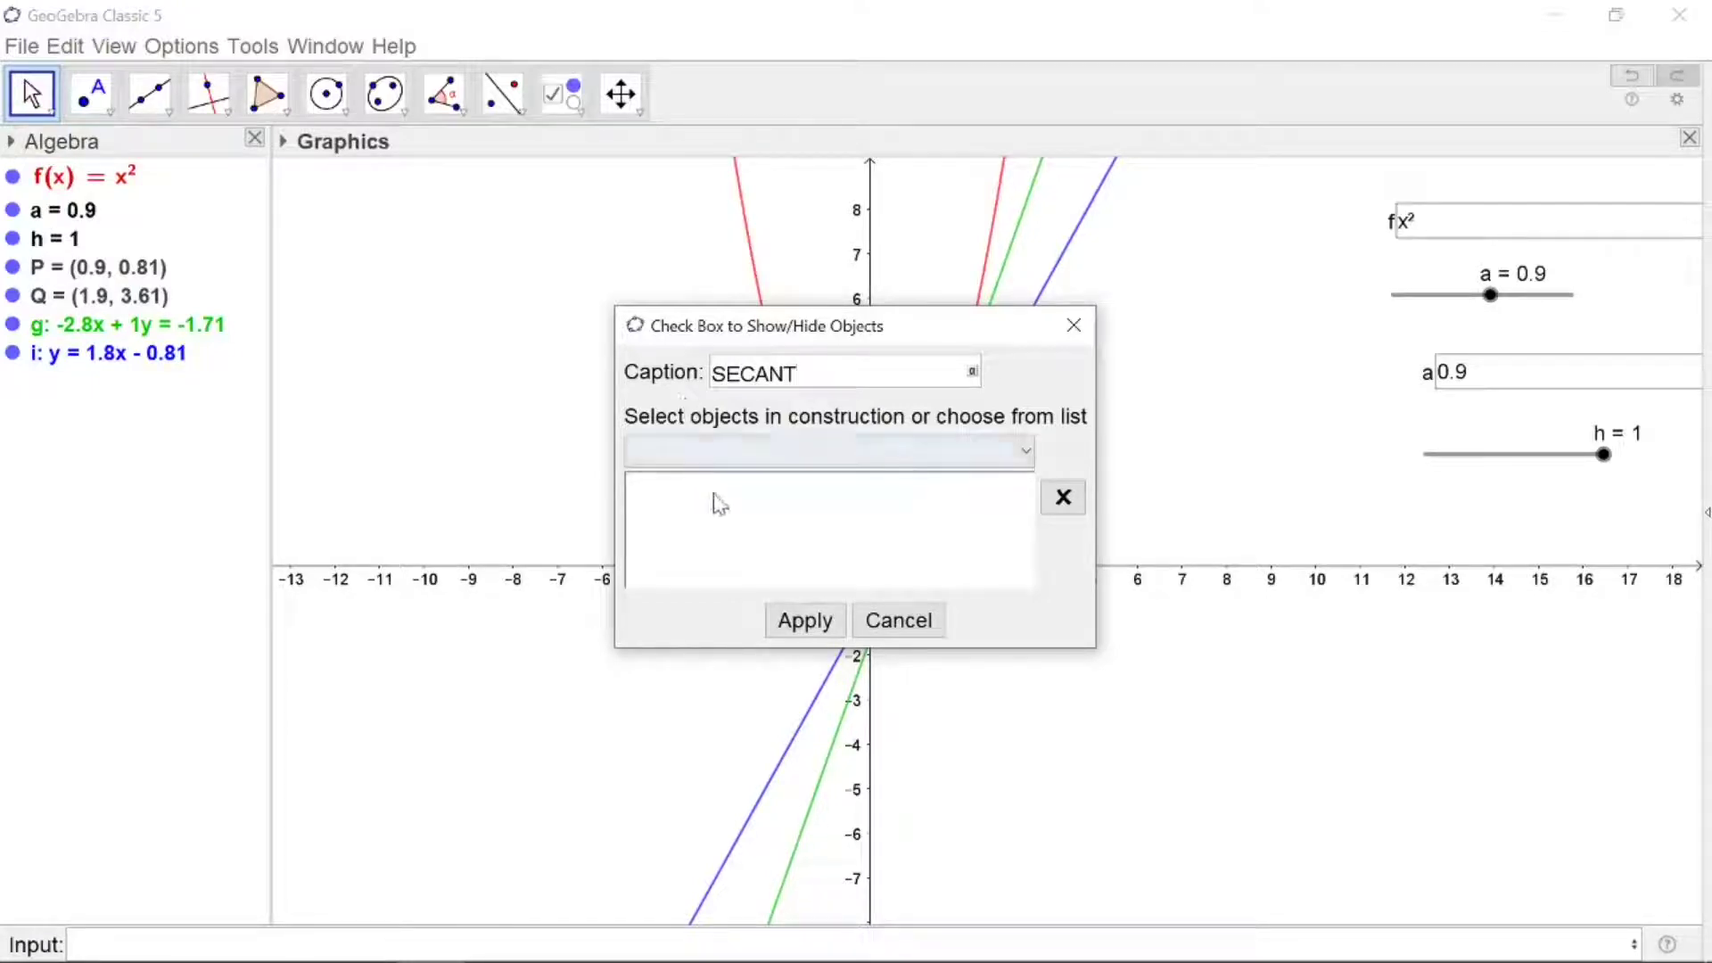
left_click(1025, 456)
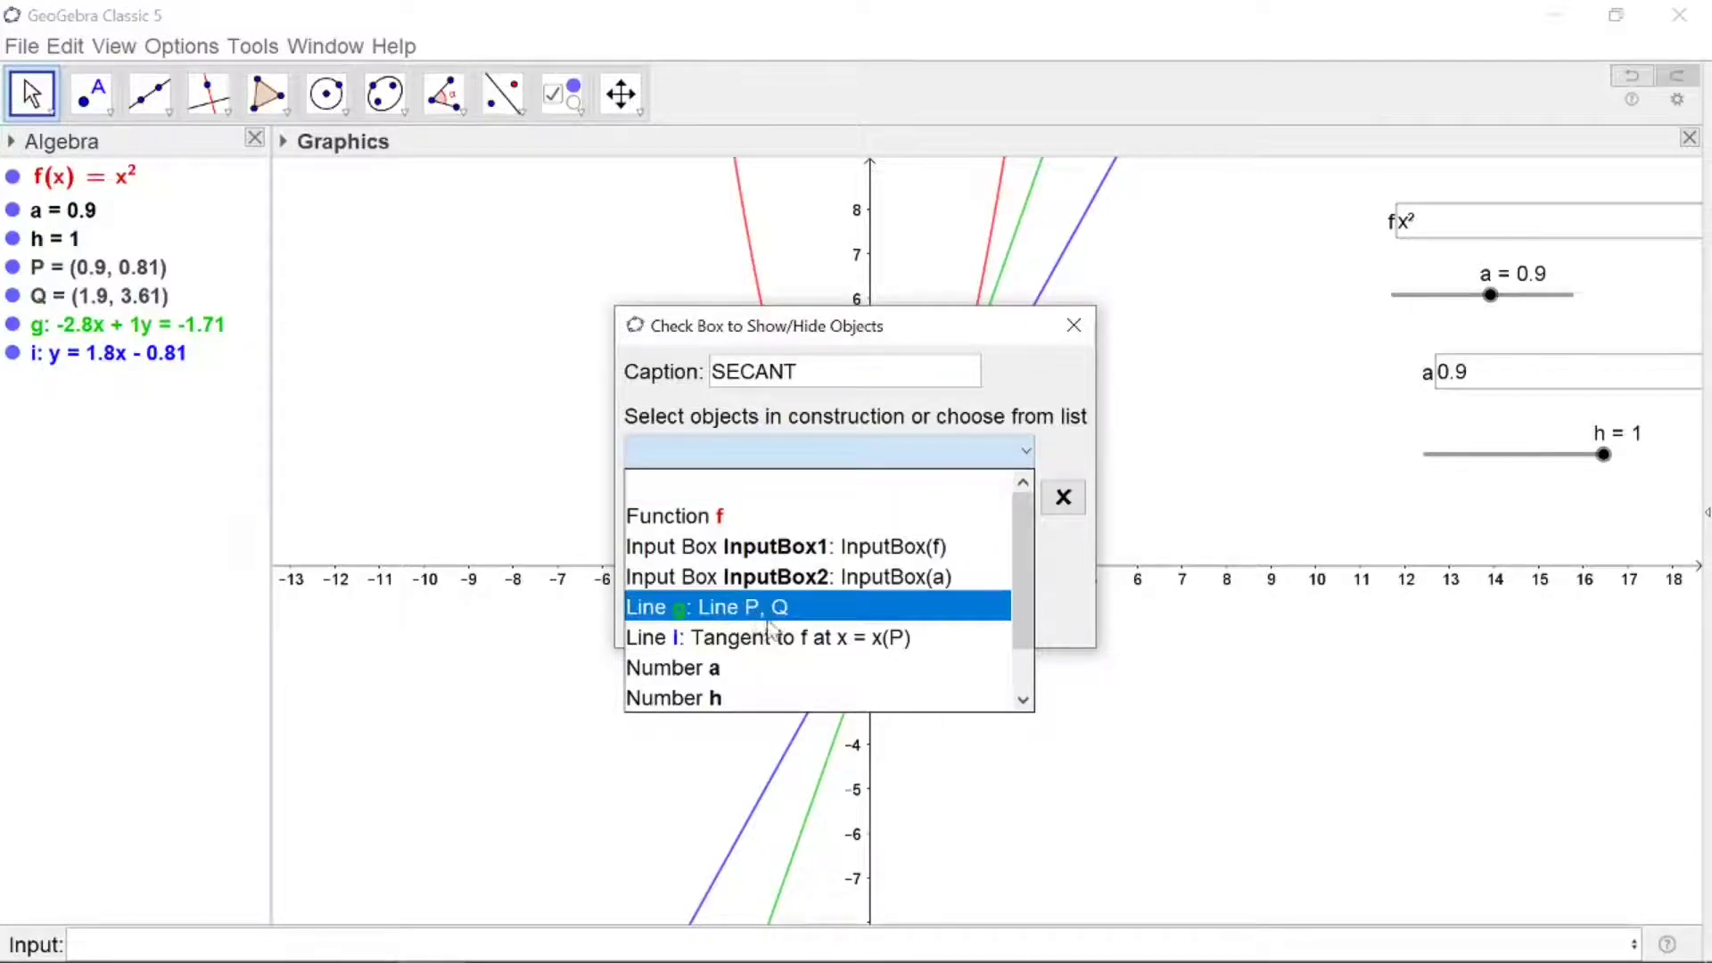
left_click(688, 616)
left_click(805, 620)
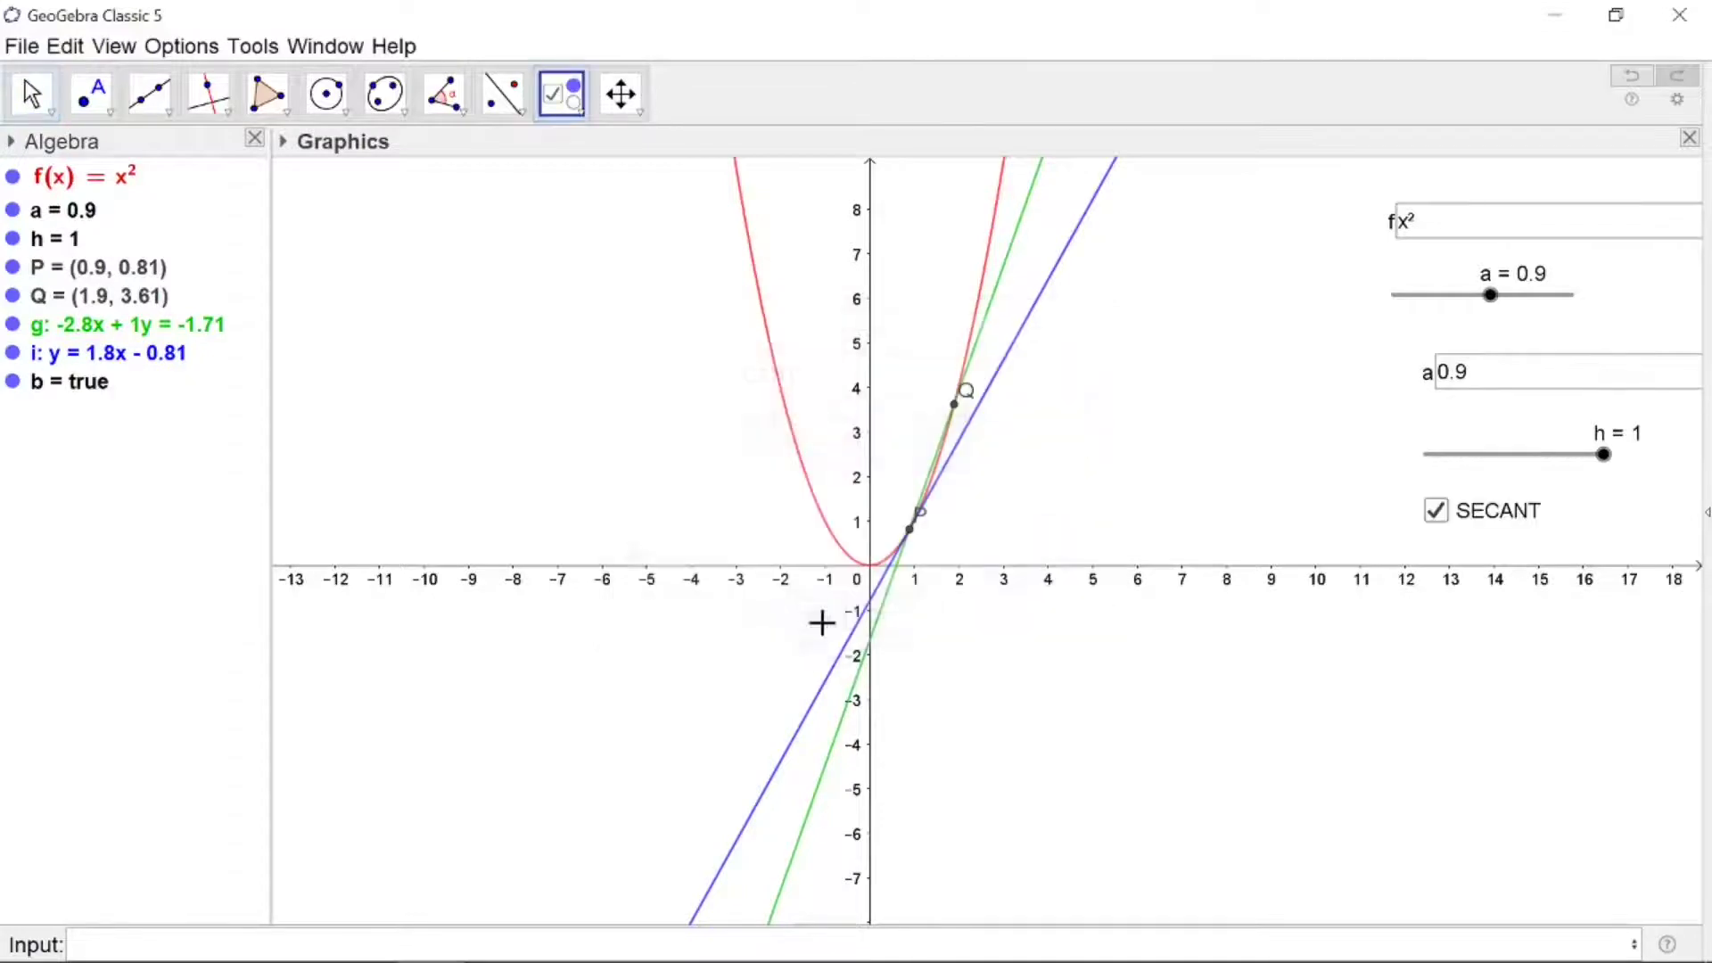
- Color the SECANT check box caption pure green (0, 255, 0)
right_click(1484, 516)
left_click(1517, 729)
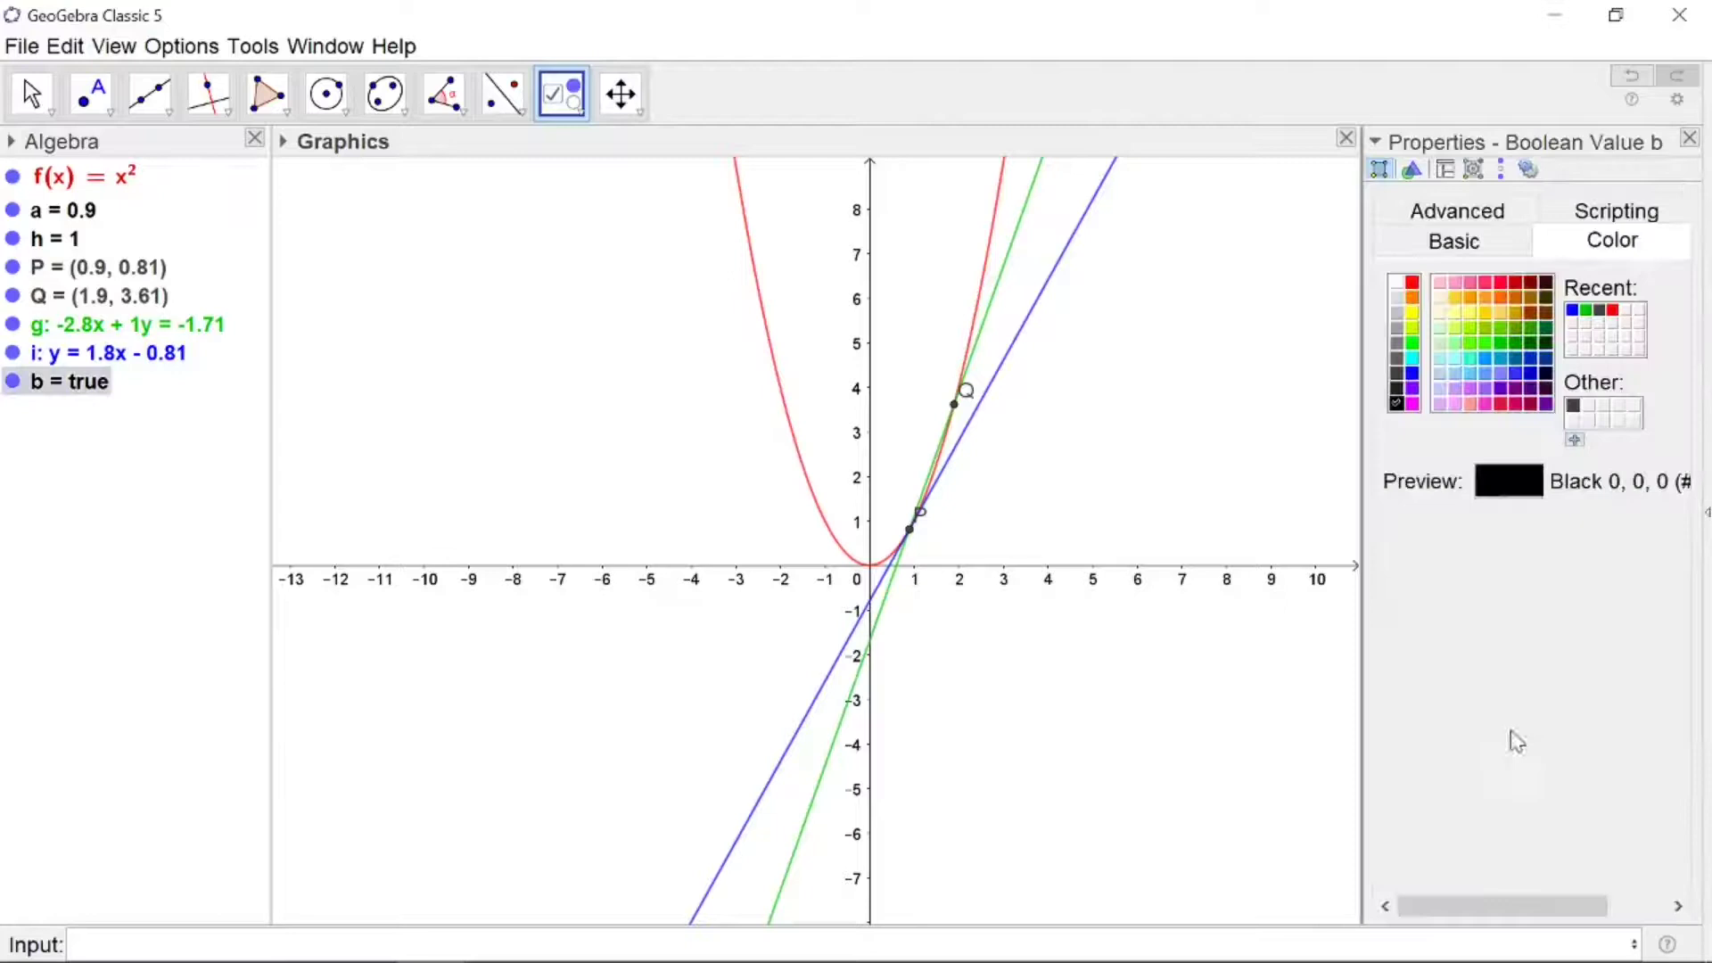
left_click(1412, 342)
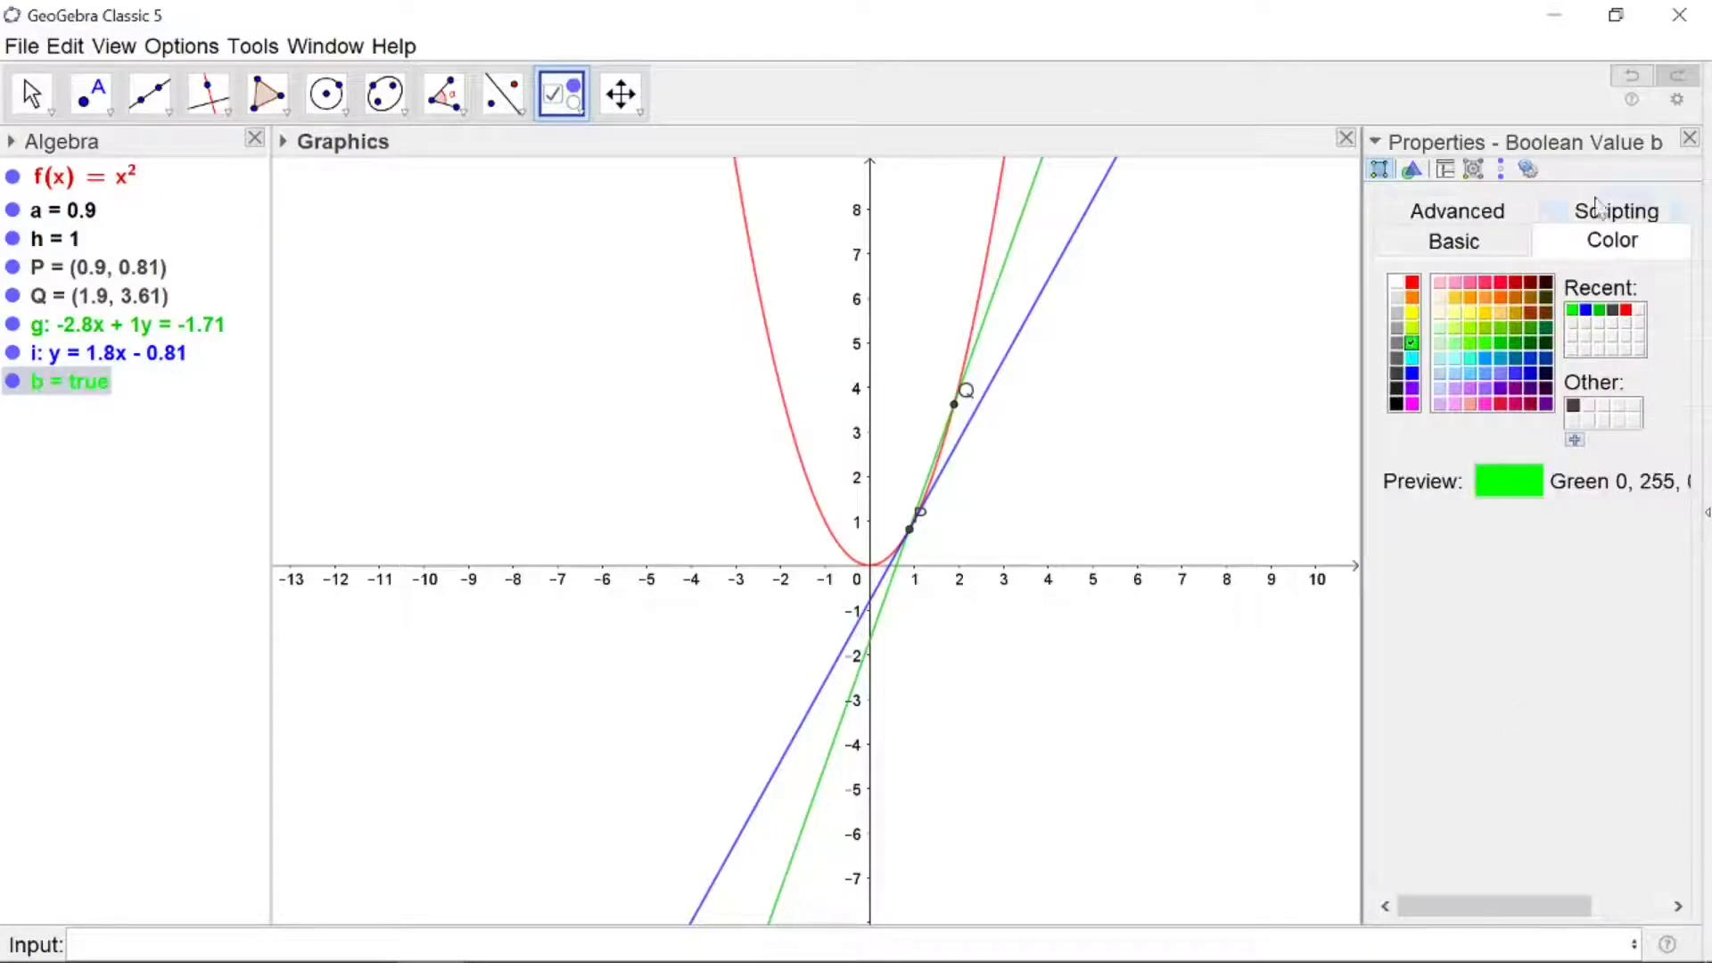
left_click(1690, 138)
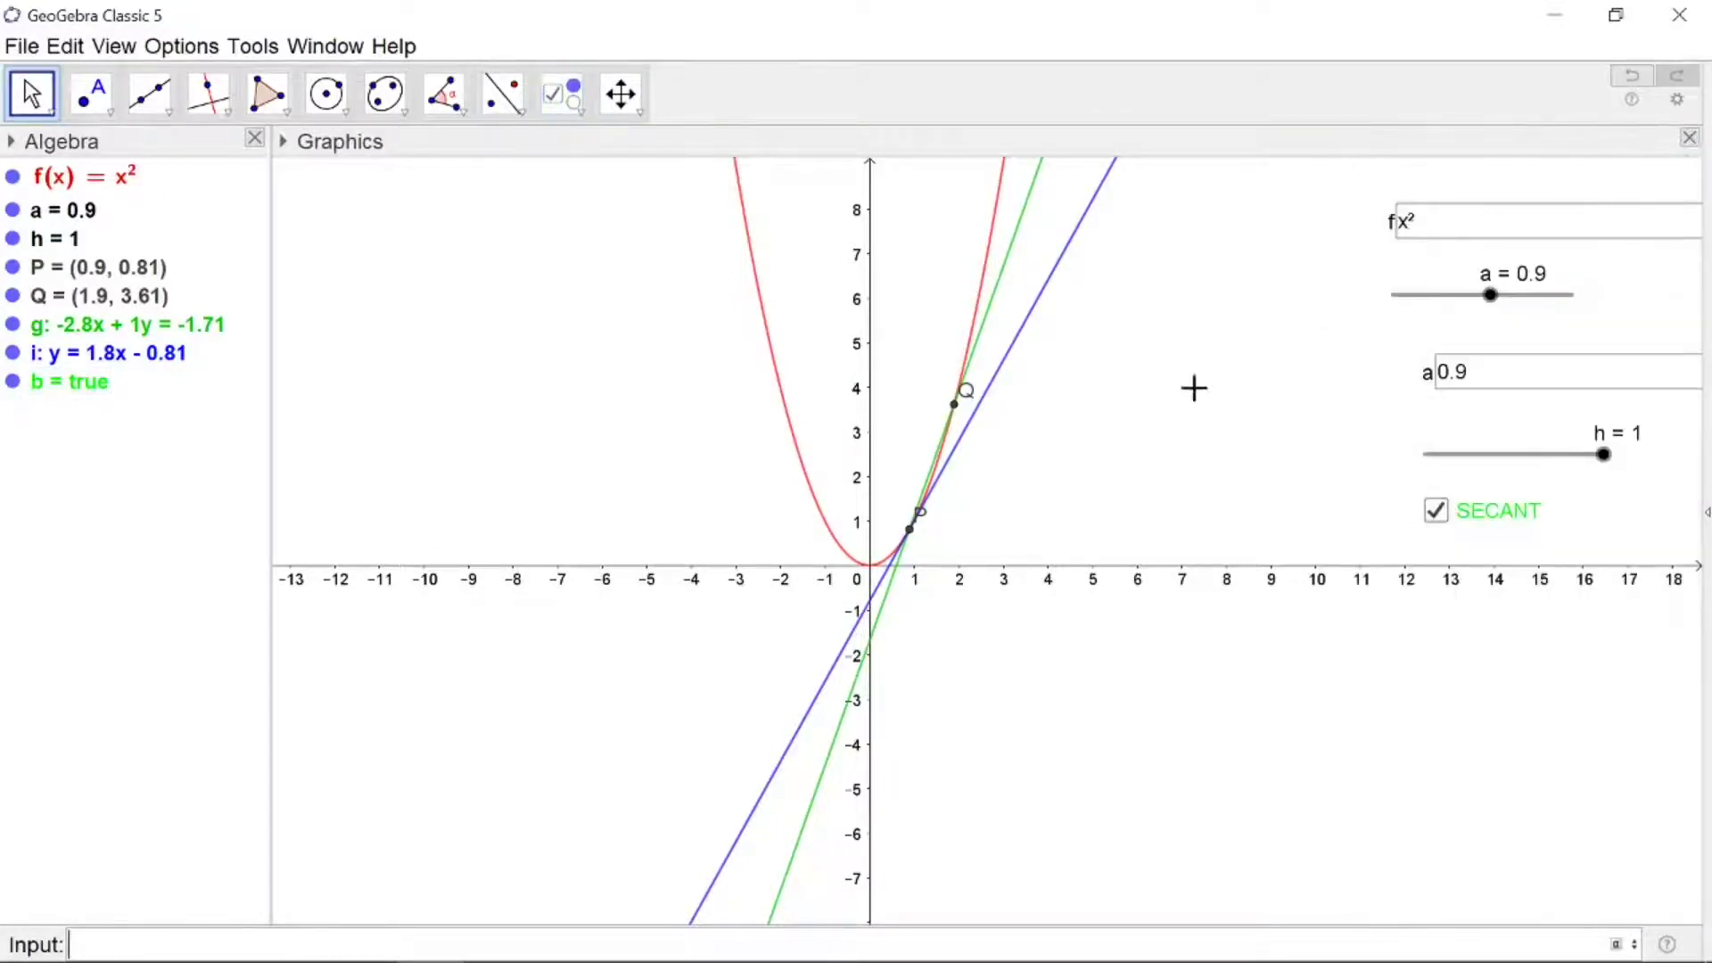
- Insert a check box captioned "TANGENT" in the empty area left of the parabola that shows or hides the tangent at P
left_click(583, 111)
left_click(620, 348)
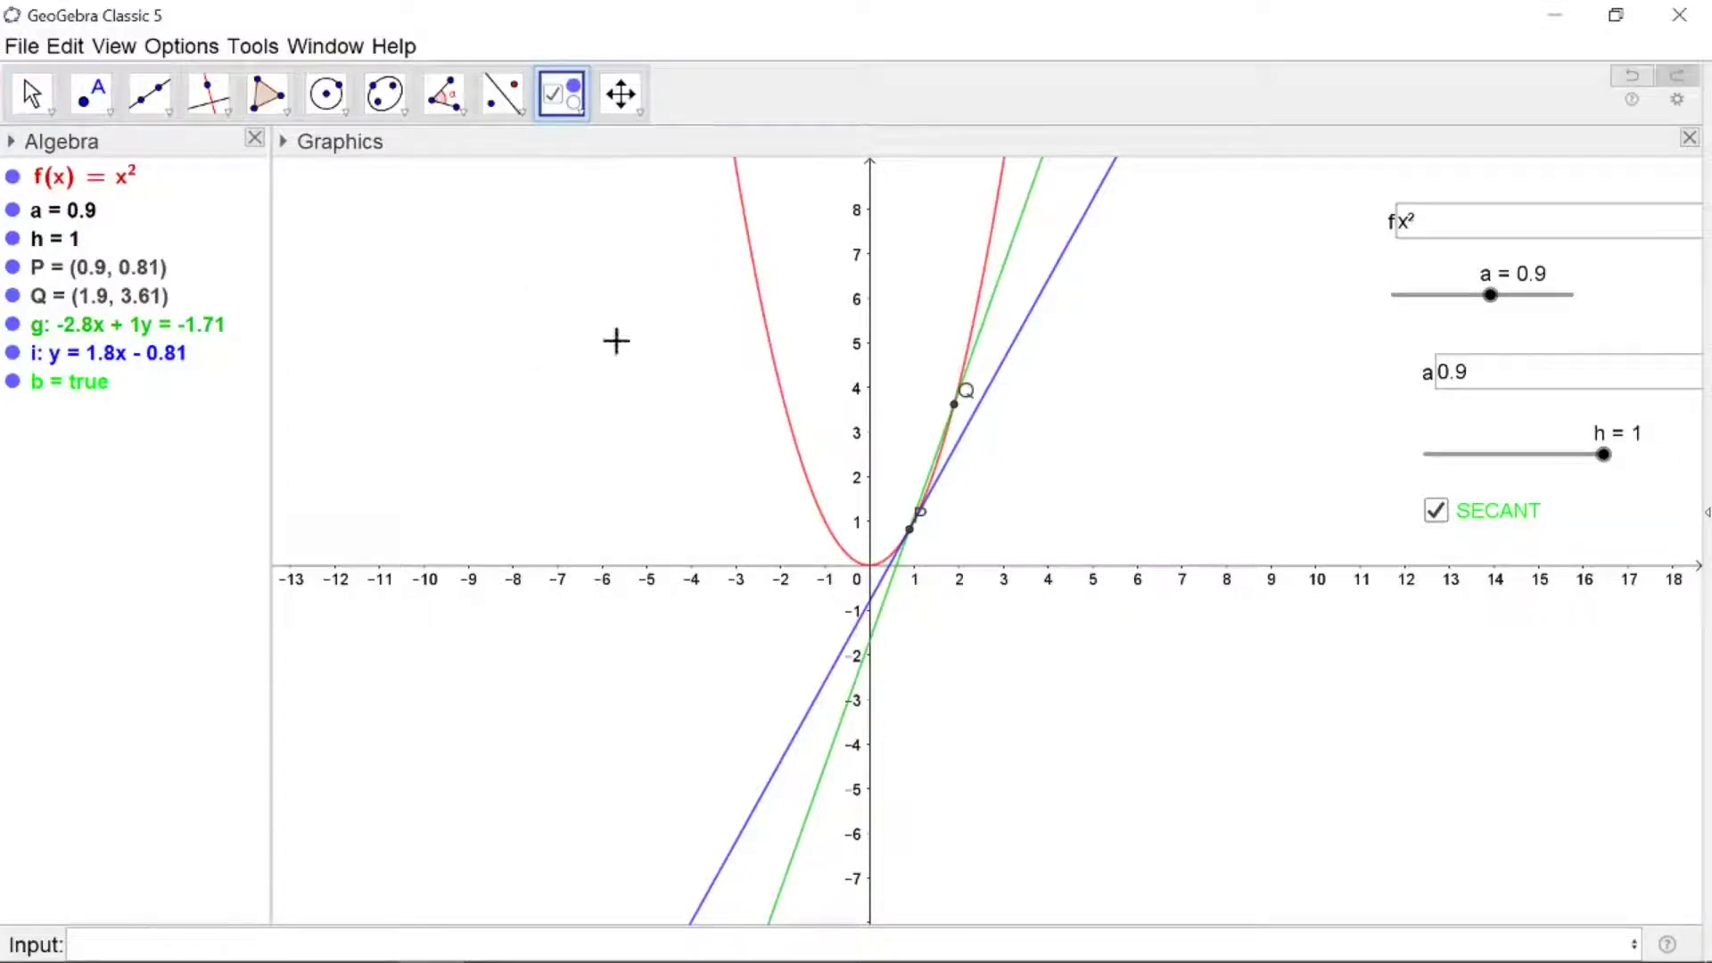
left_click(616, 336)
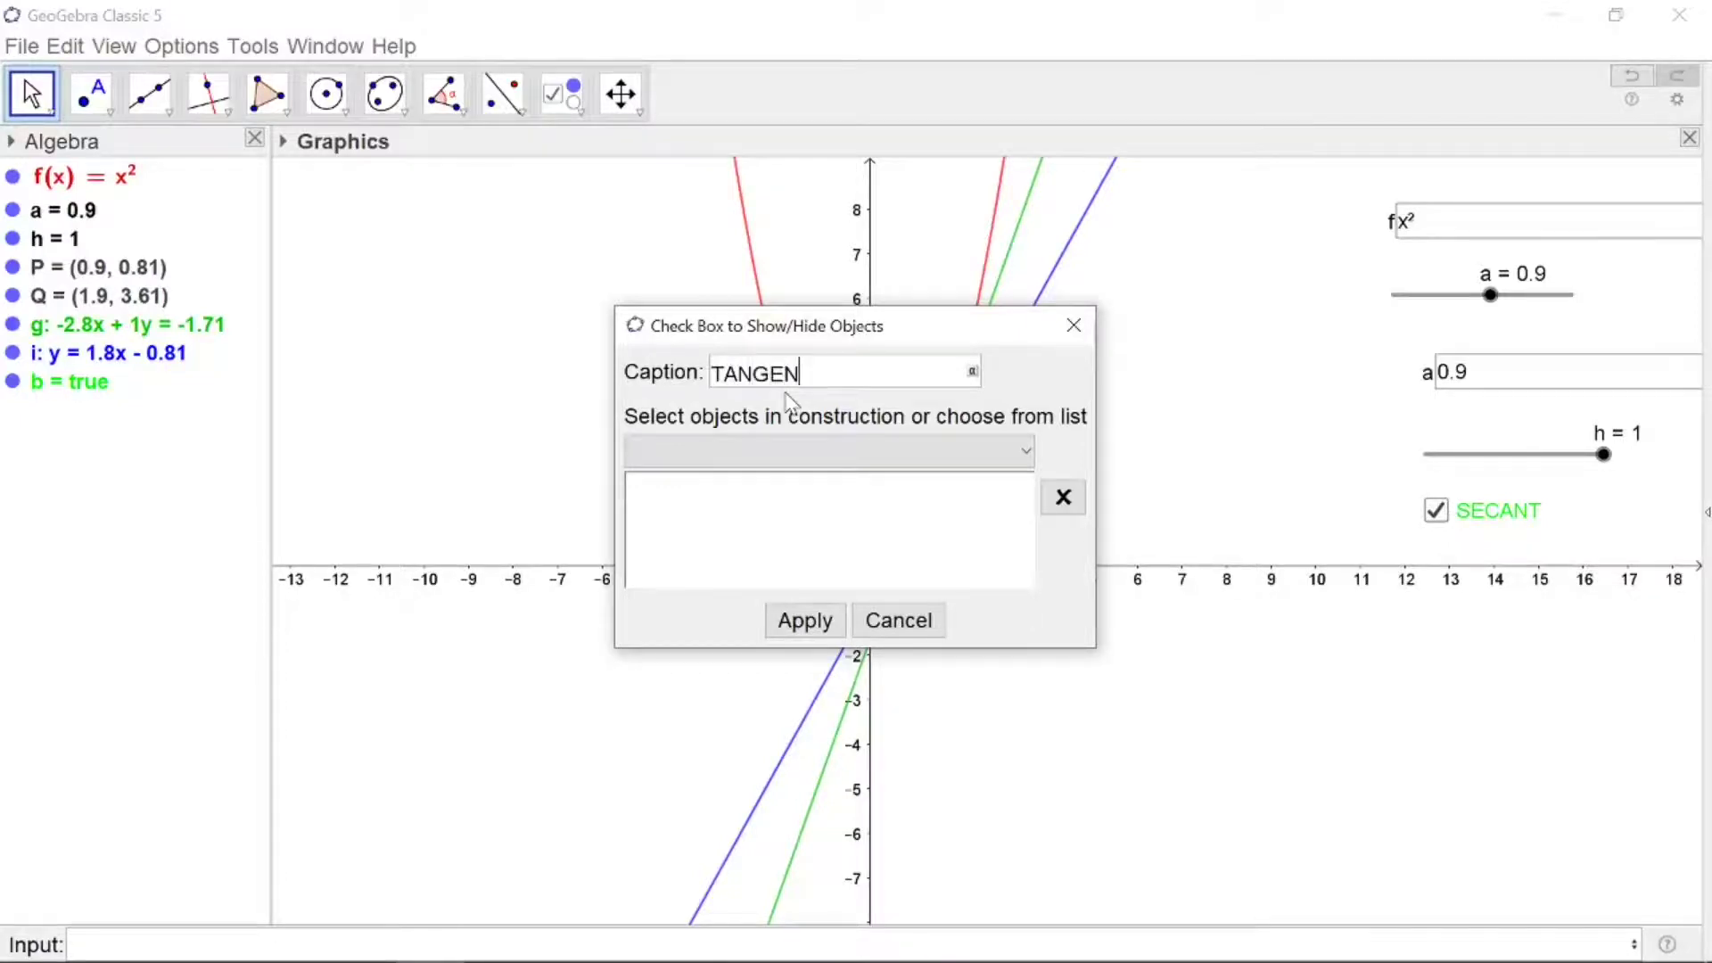
left_click(1026, 451)
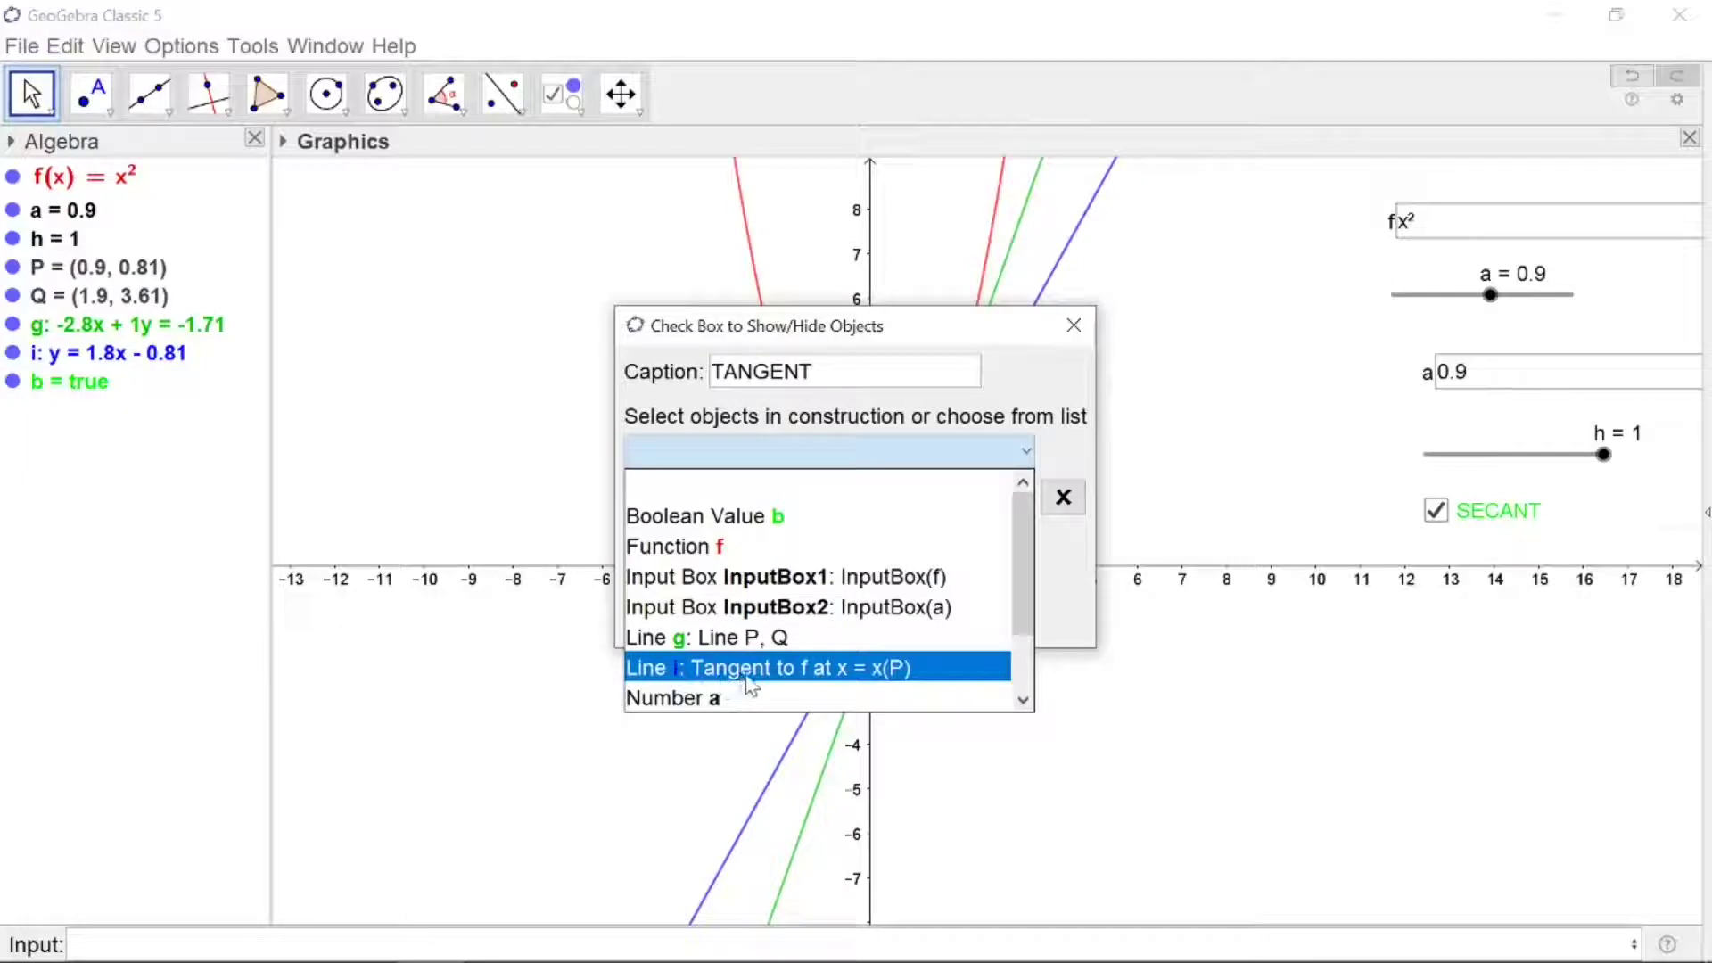
left_click(886, 683)
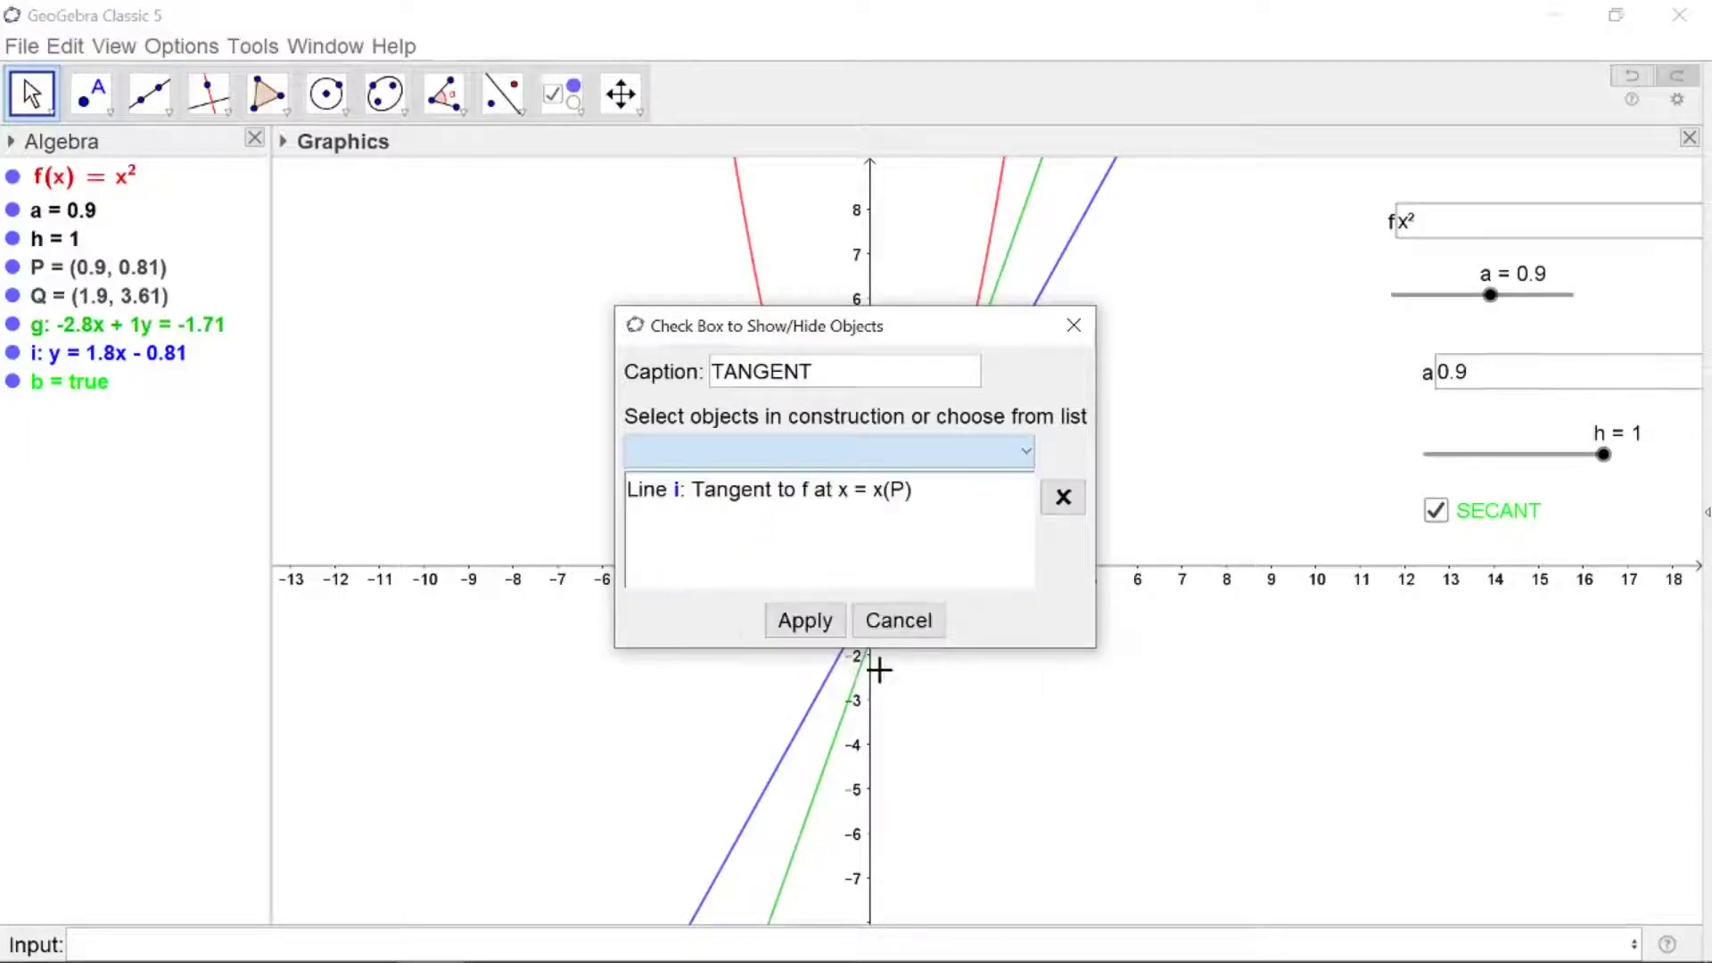
left_click(806, 620)
- Color the TANGENT check box caption blue (0, 0, 255)
right_click(591, 288)
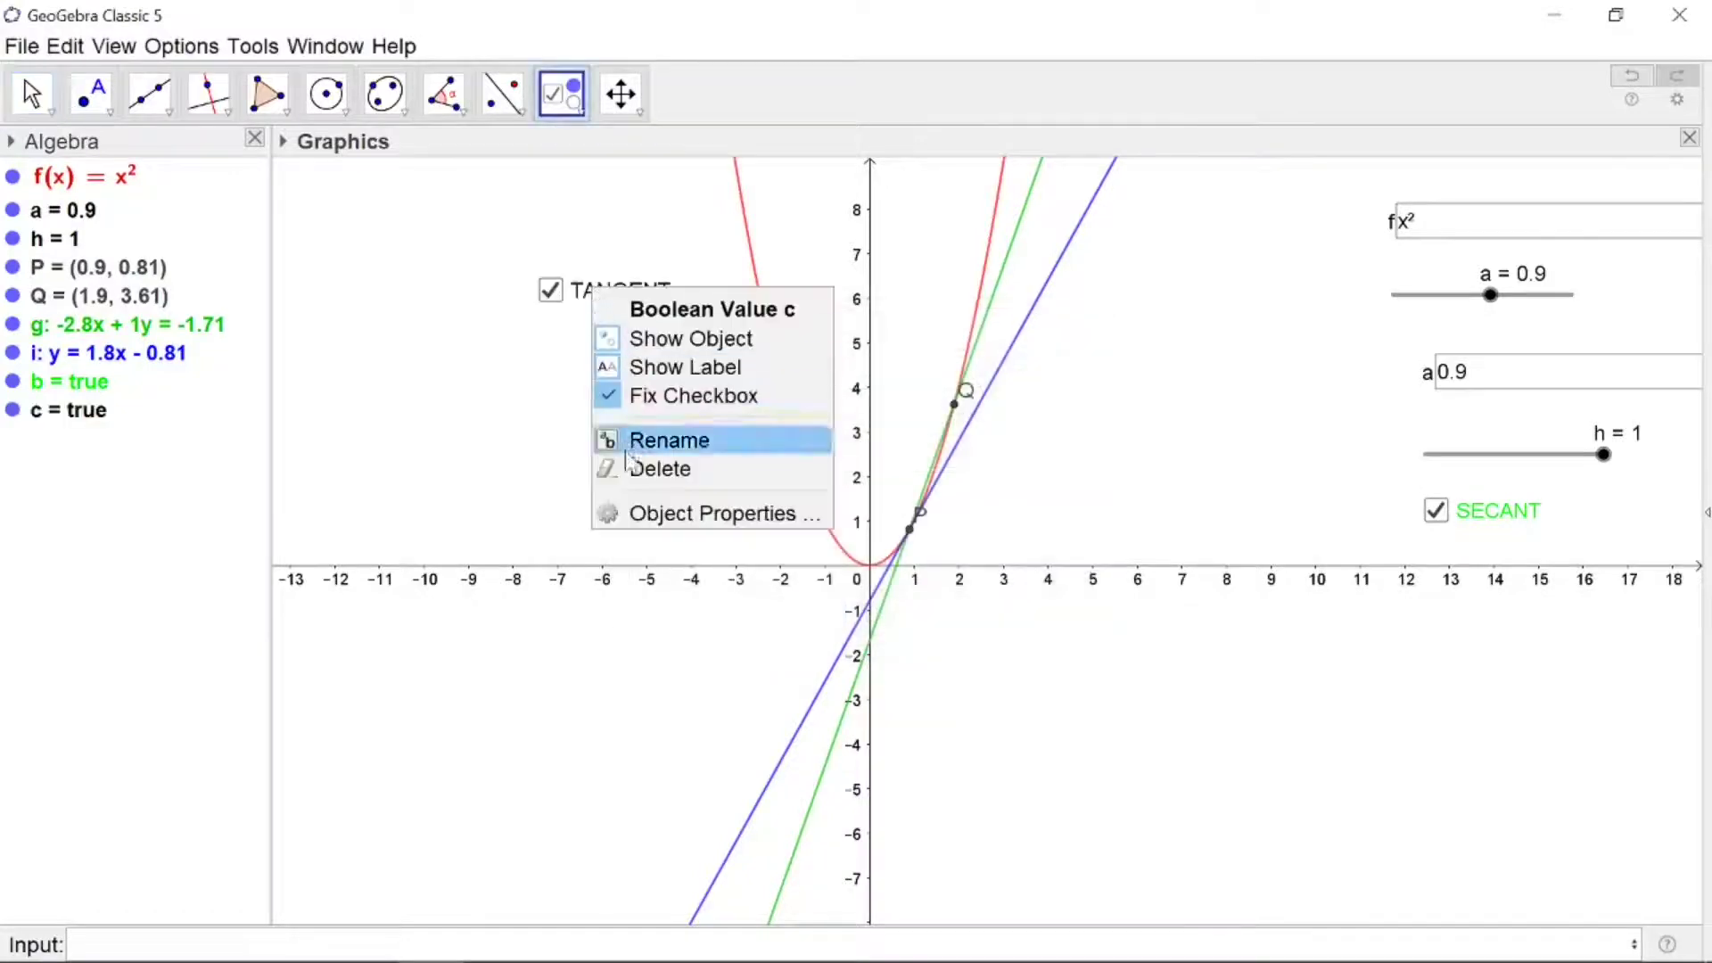
left_click(642, 513)
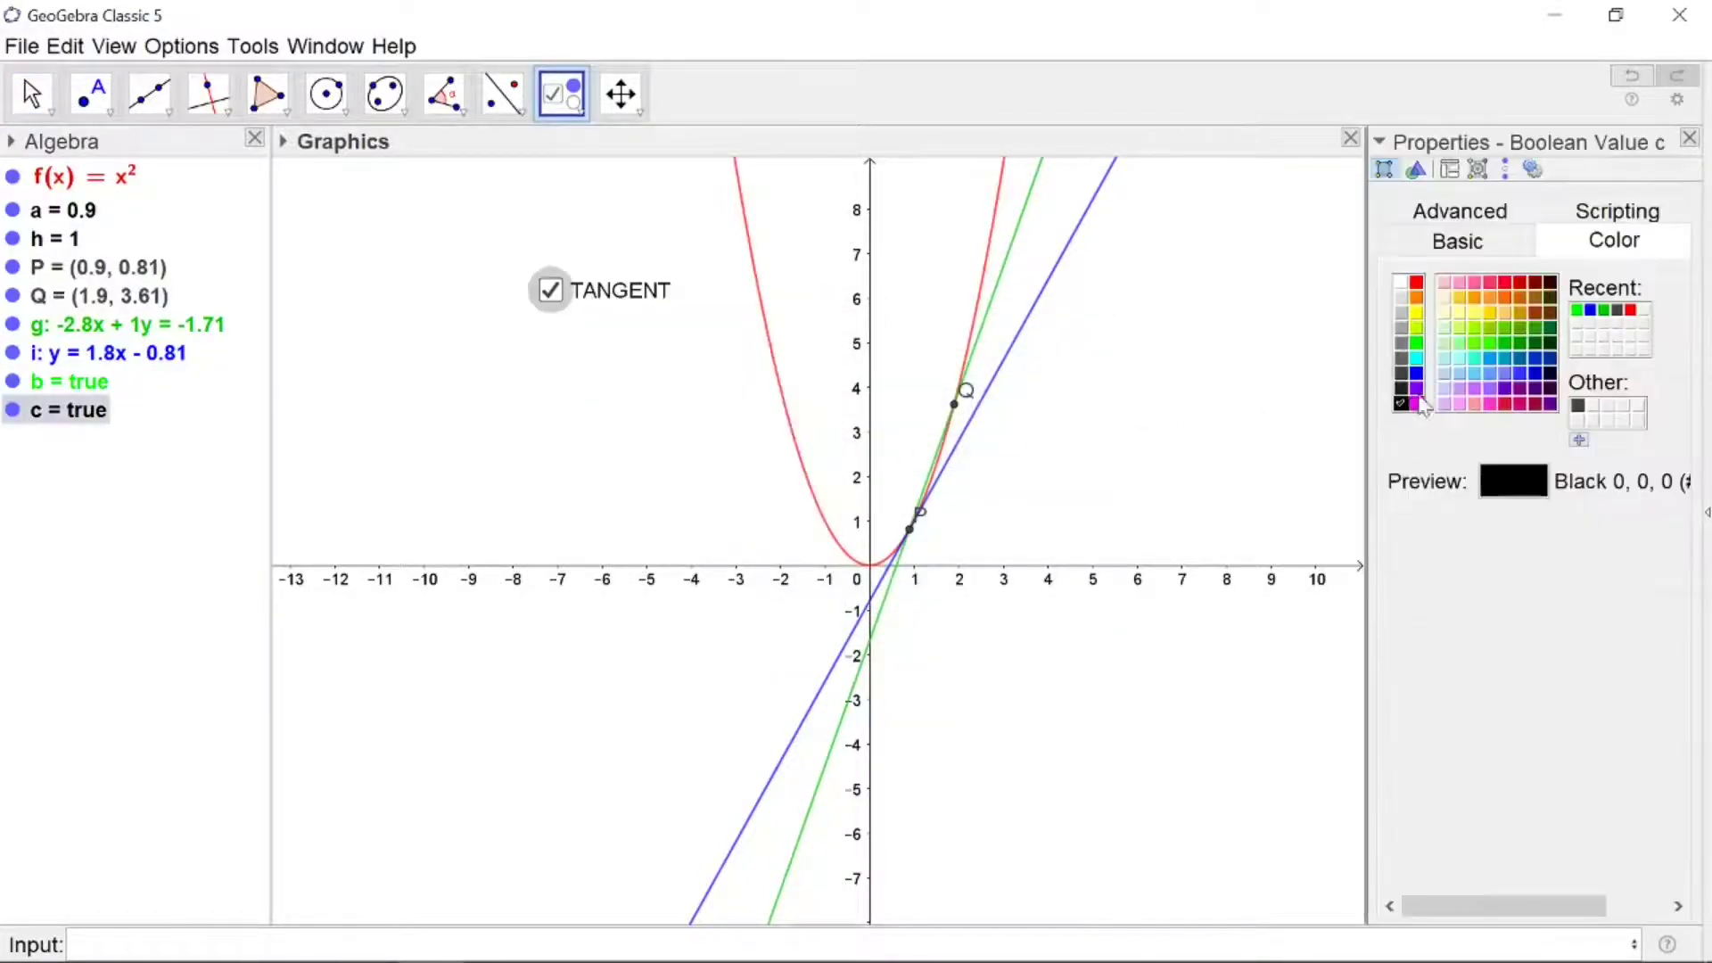
left_click(1416, 373)
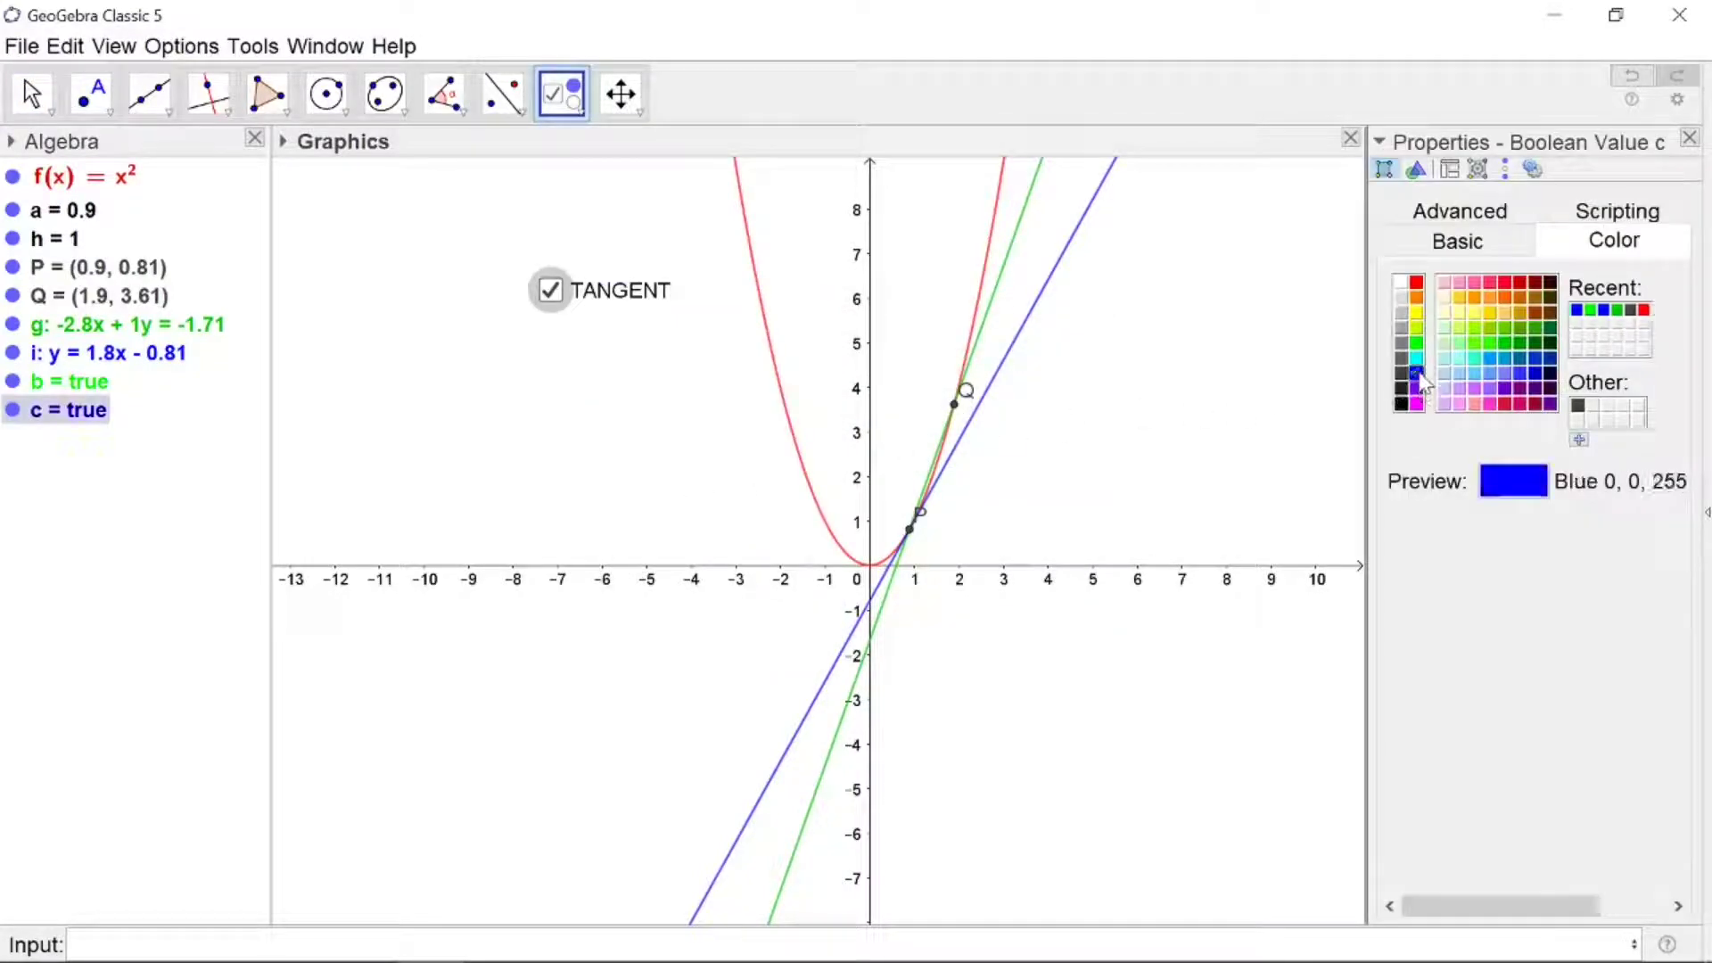
left_click(1688, 141)
- Stack the controls right of the graph: a slider above the input boxes, then the h slider, SECANT and TANGENT check boxes below them
left_click_drag(1502, 283, 1493, 209)
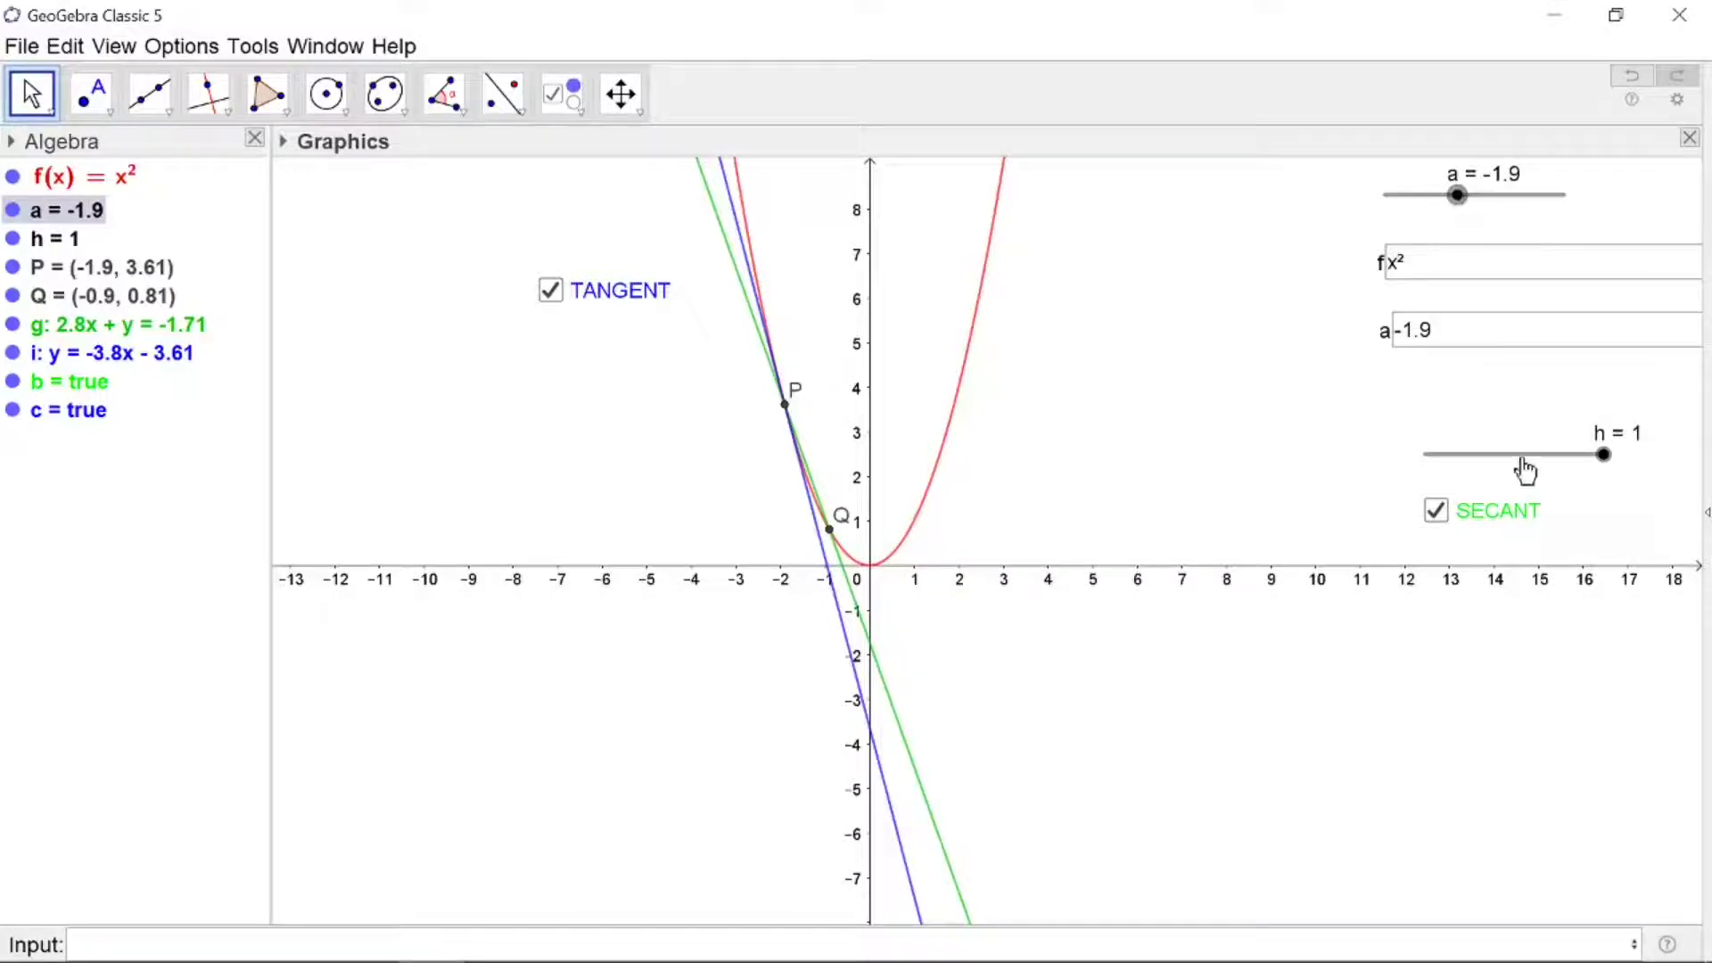
left_click_drag(1524, 457, 1483, 393)
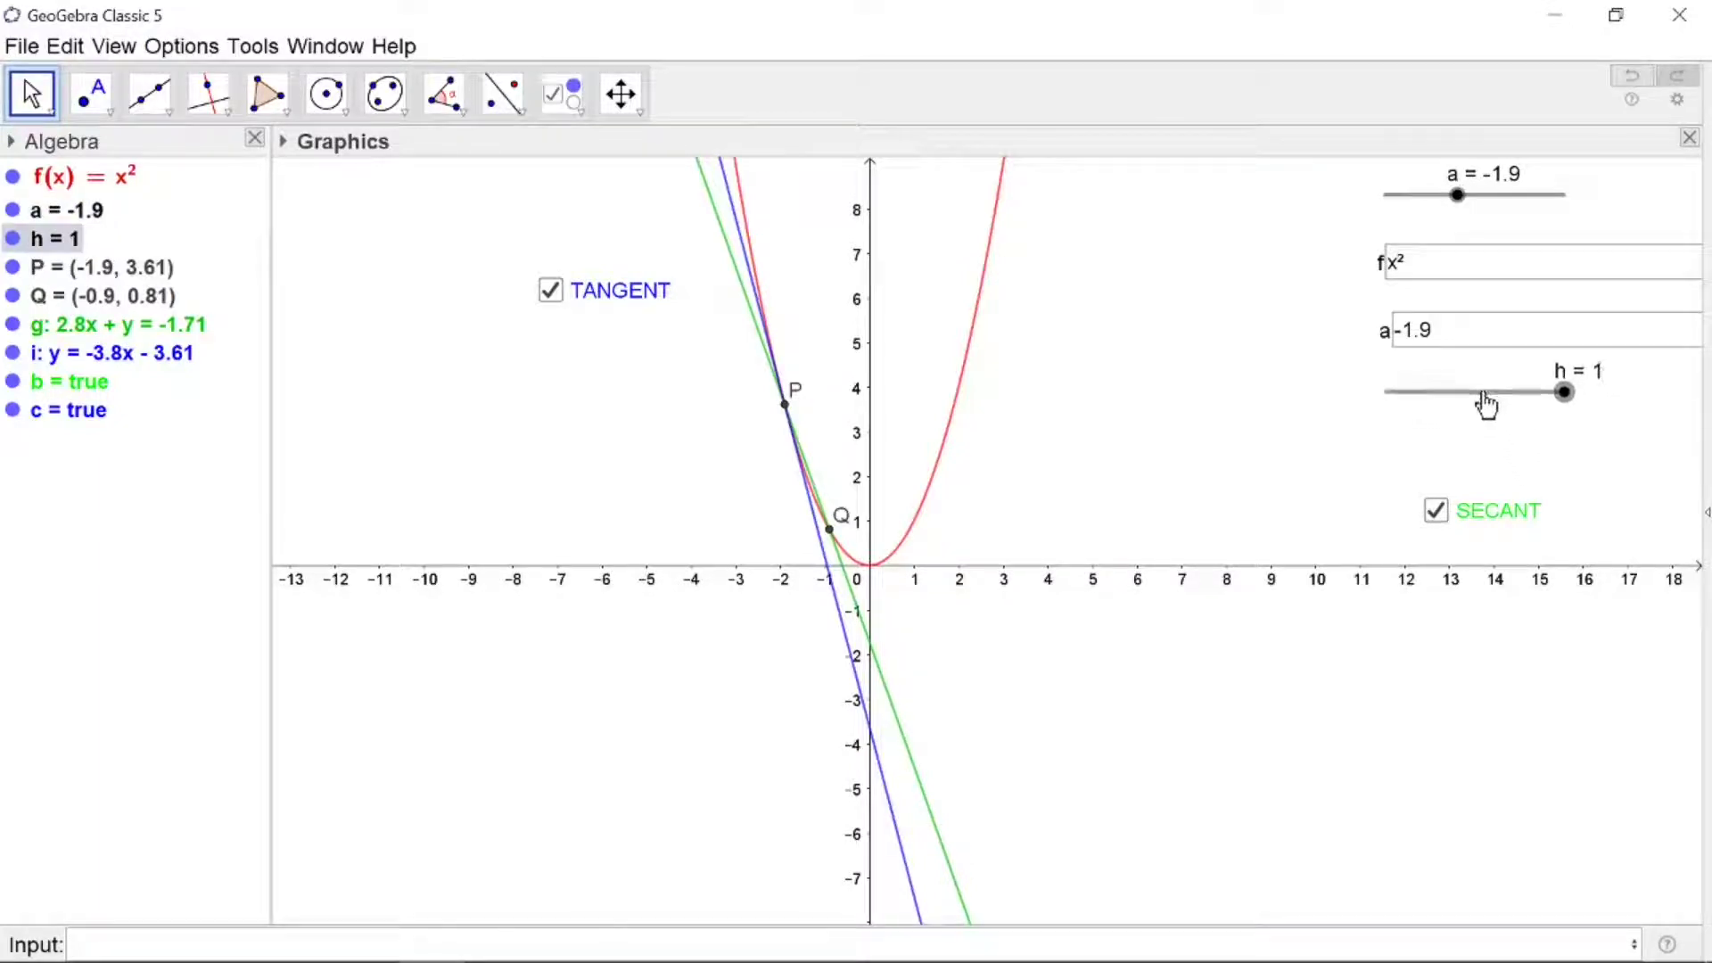
left_click_drag(1477, 521, 1452, 459)
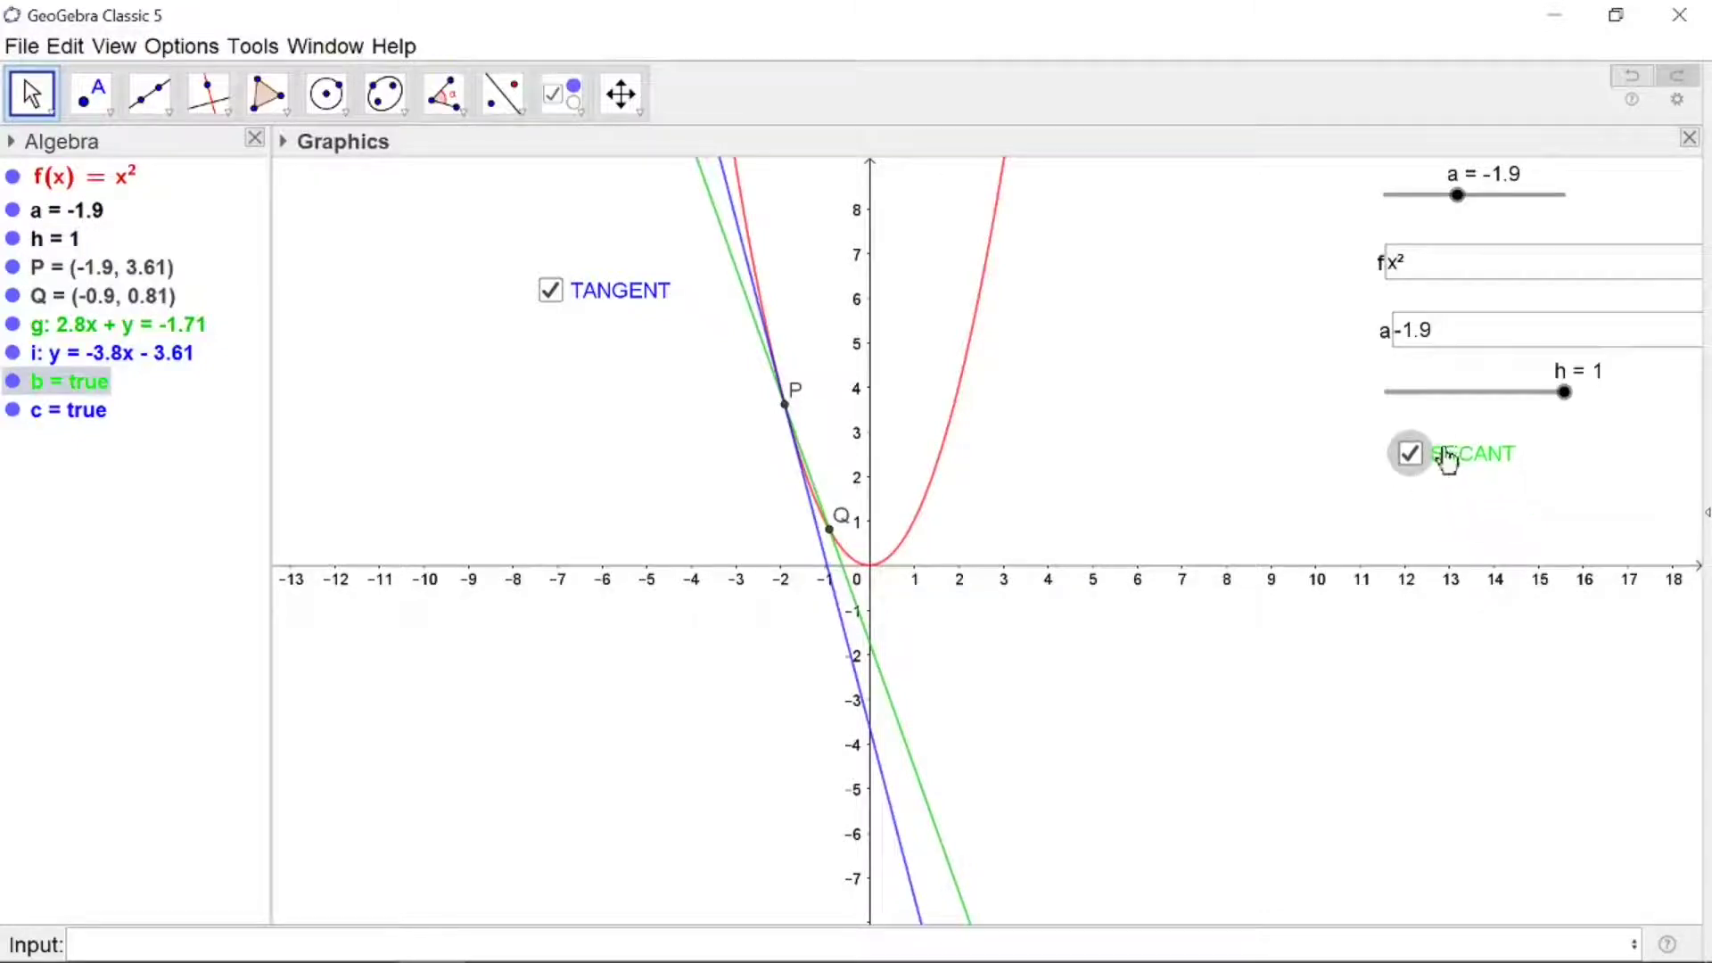
left_click(631, 310)
left_click_drag(631, 309, 1485, 525)
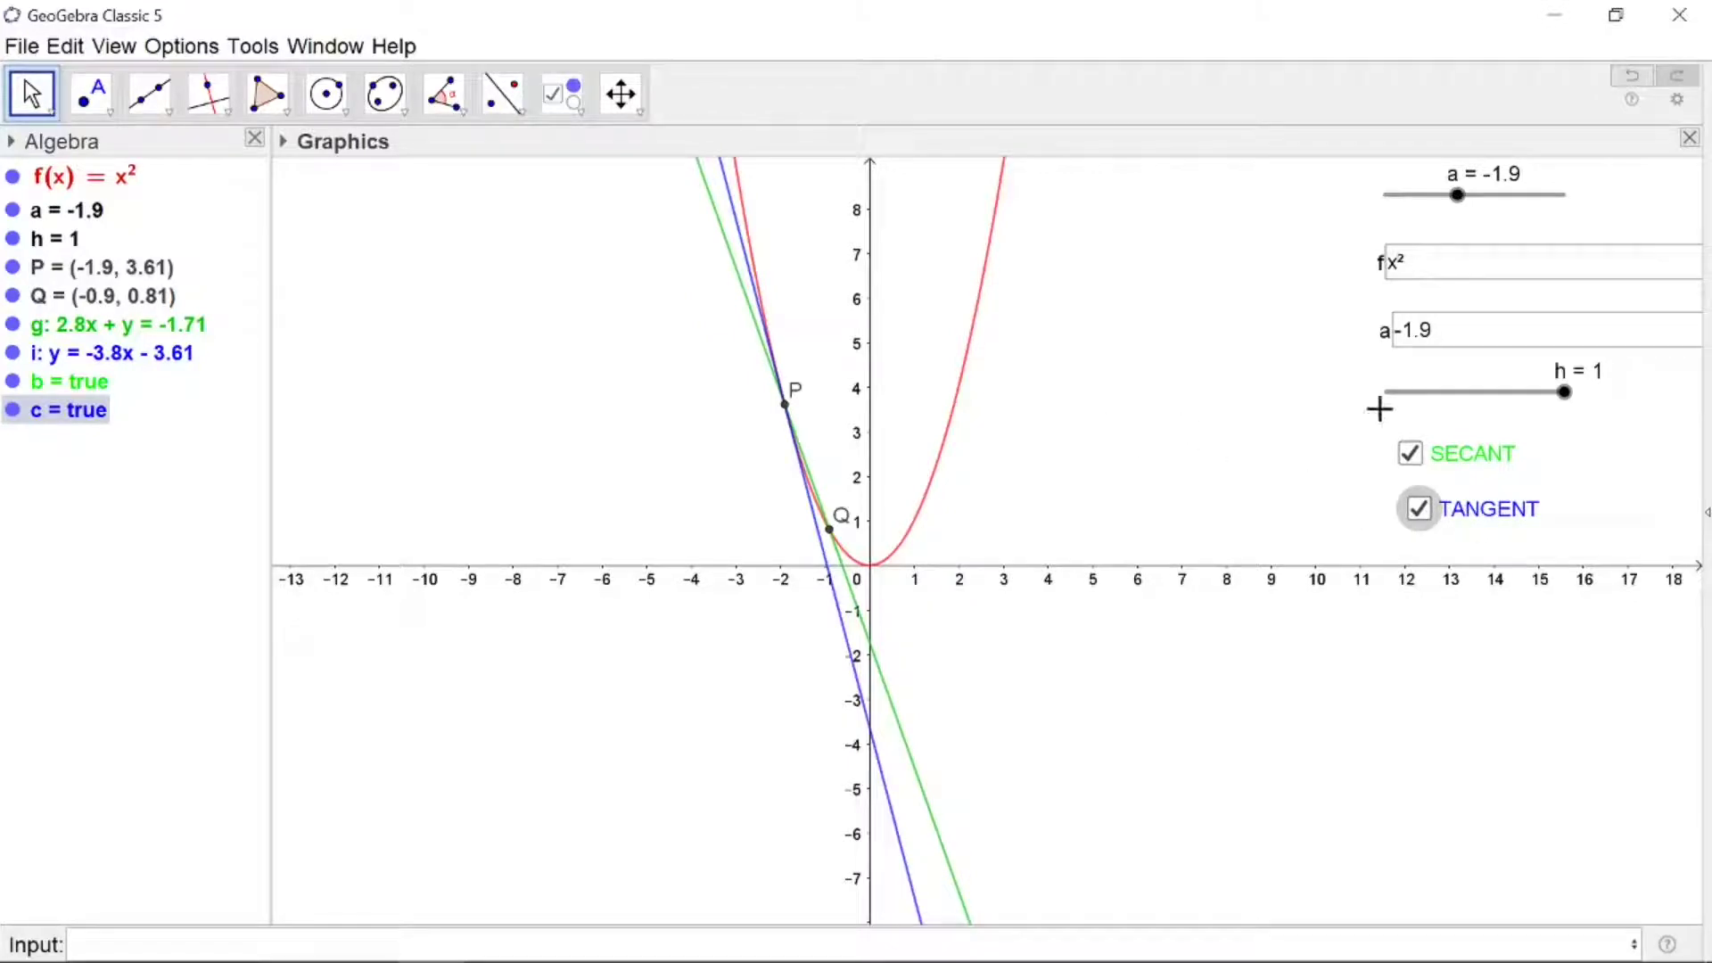
- Color the h slider crimson
right_click(1415, 402)
left_click(1432, 675)
left_click(1556, 245)
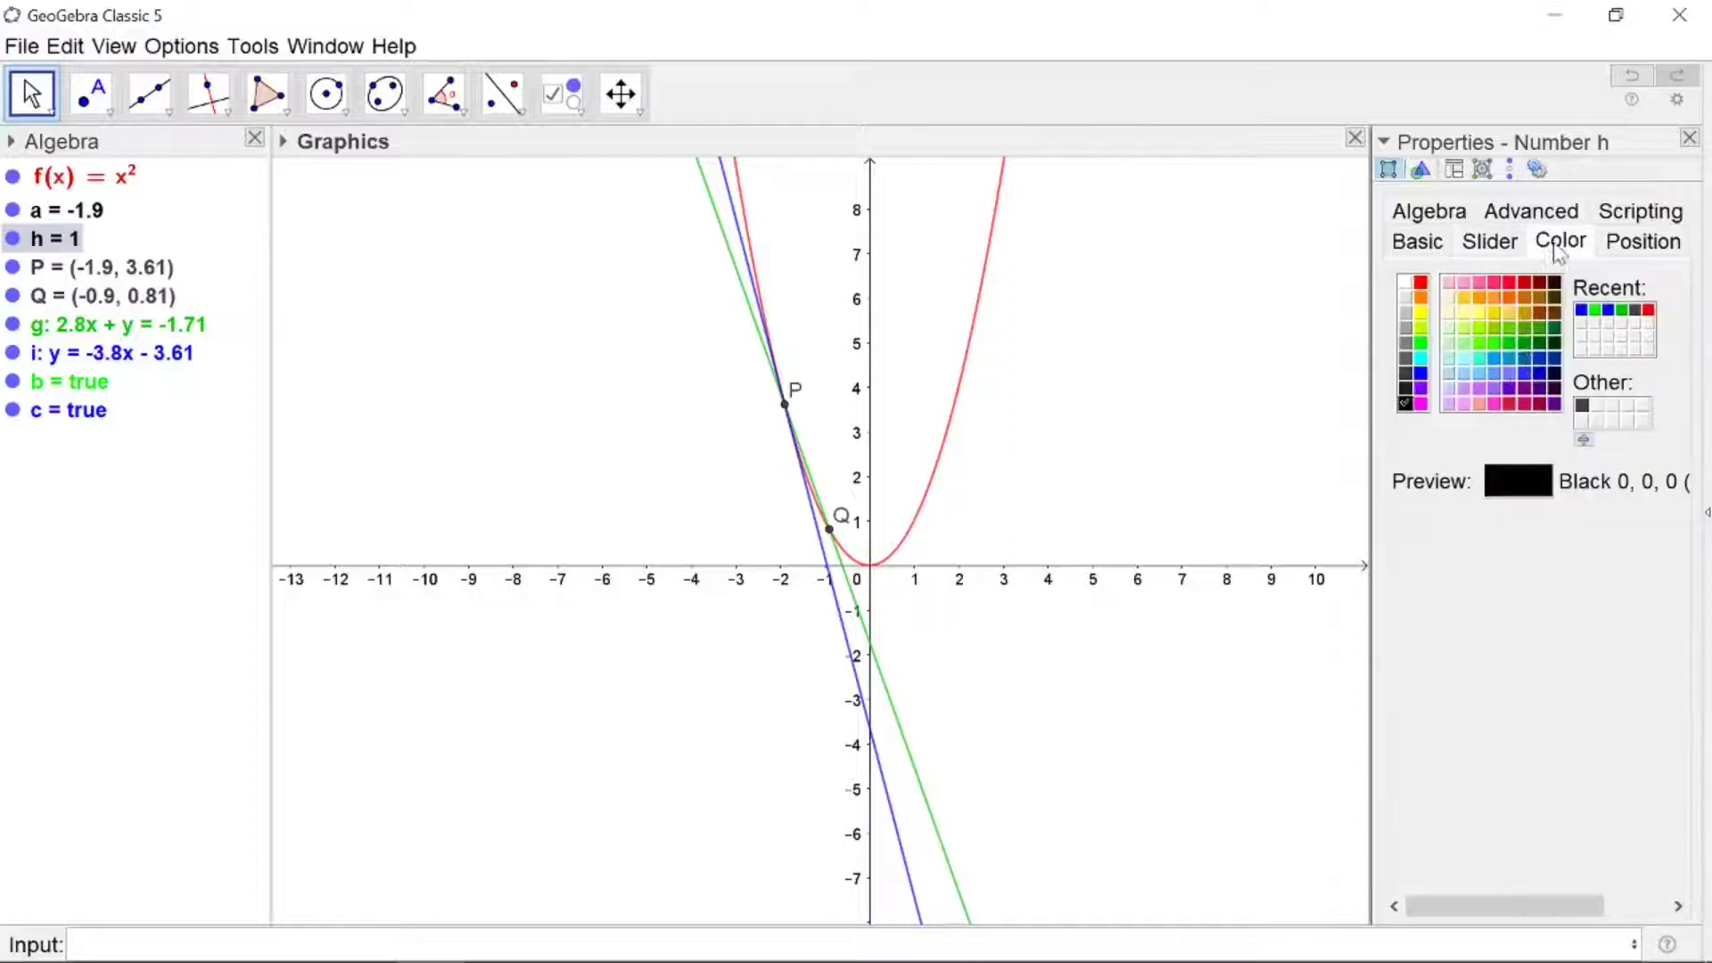
left_click(1509, 403)
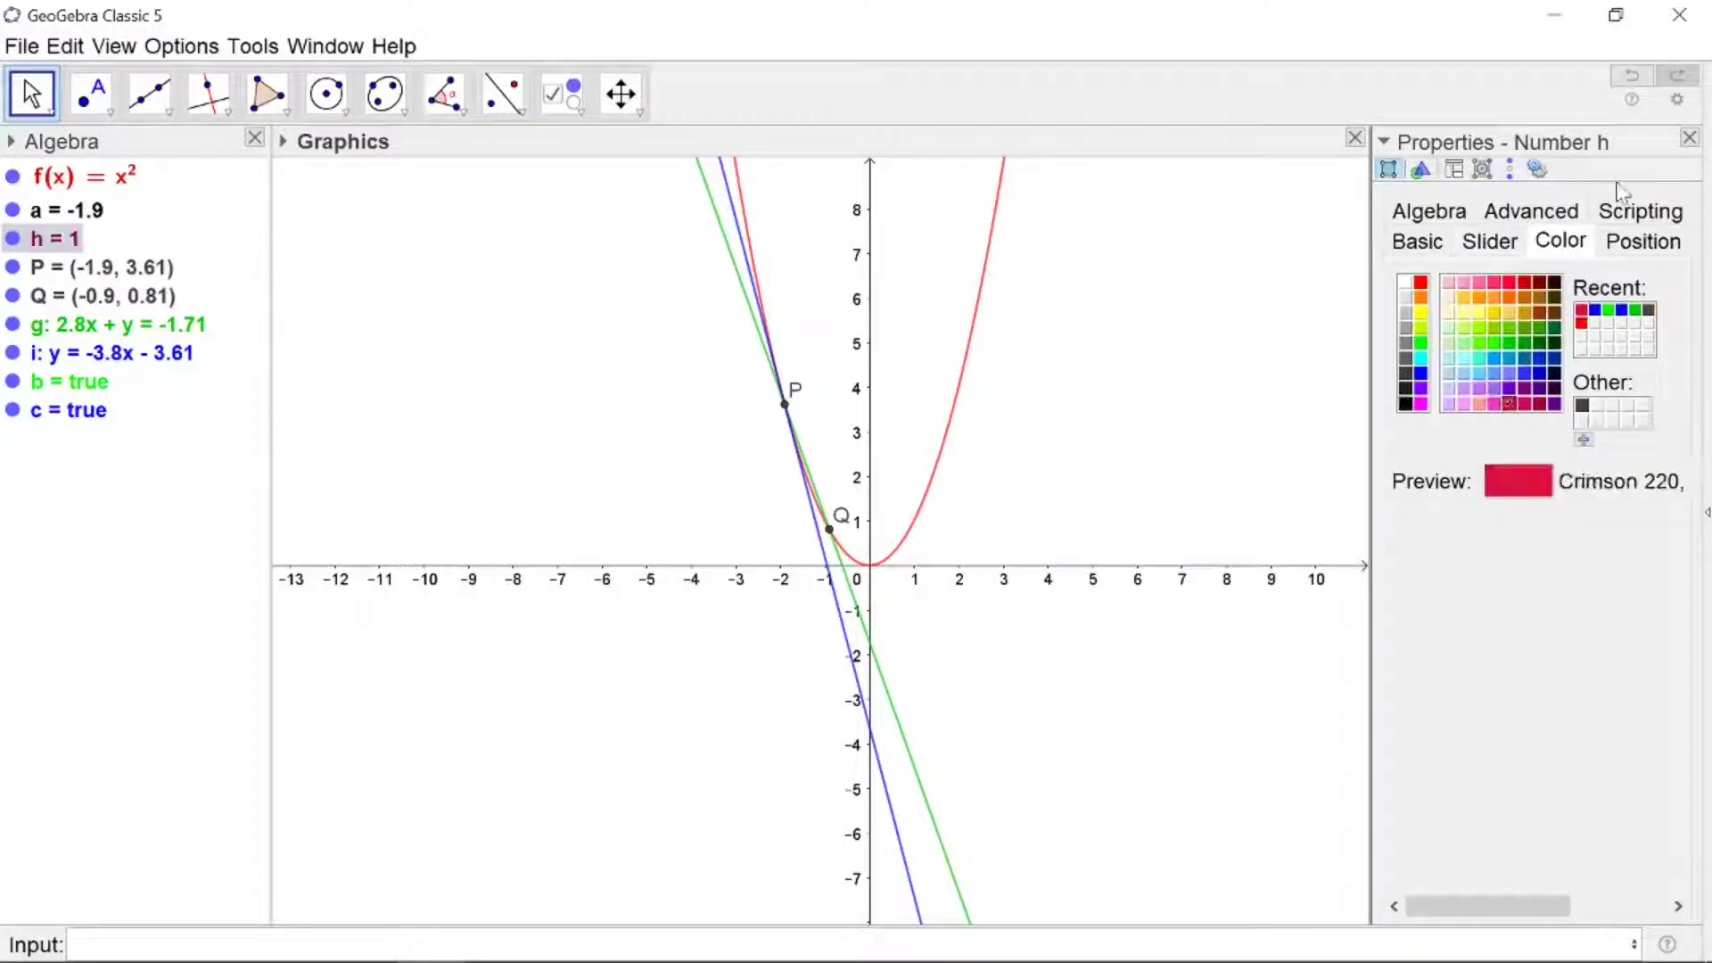
left_click(1691, 138)
- Set a to 1 in its input box on the graph
left_click(1547, 331)
key("ctrl+a")
key("BackSpace")
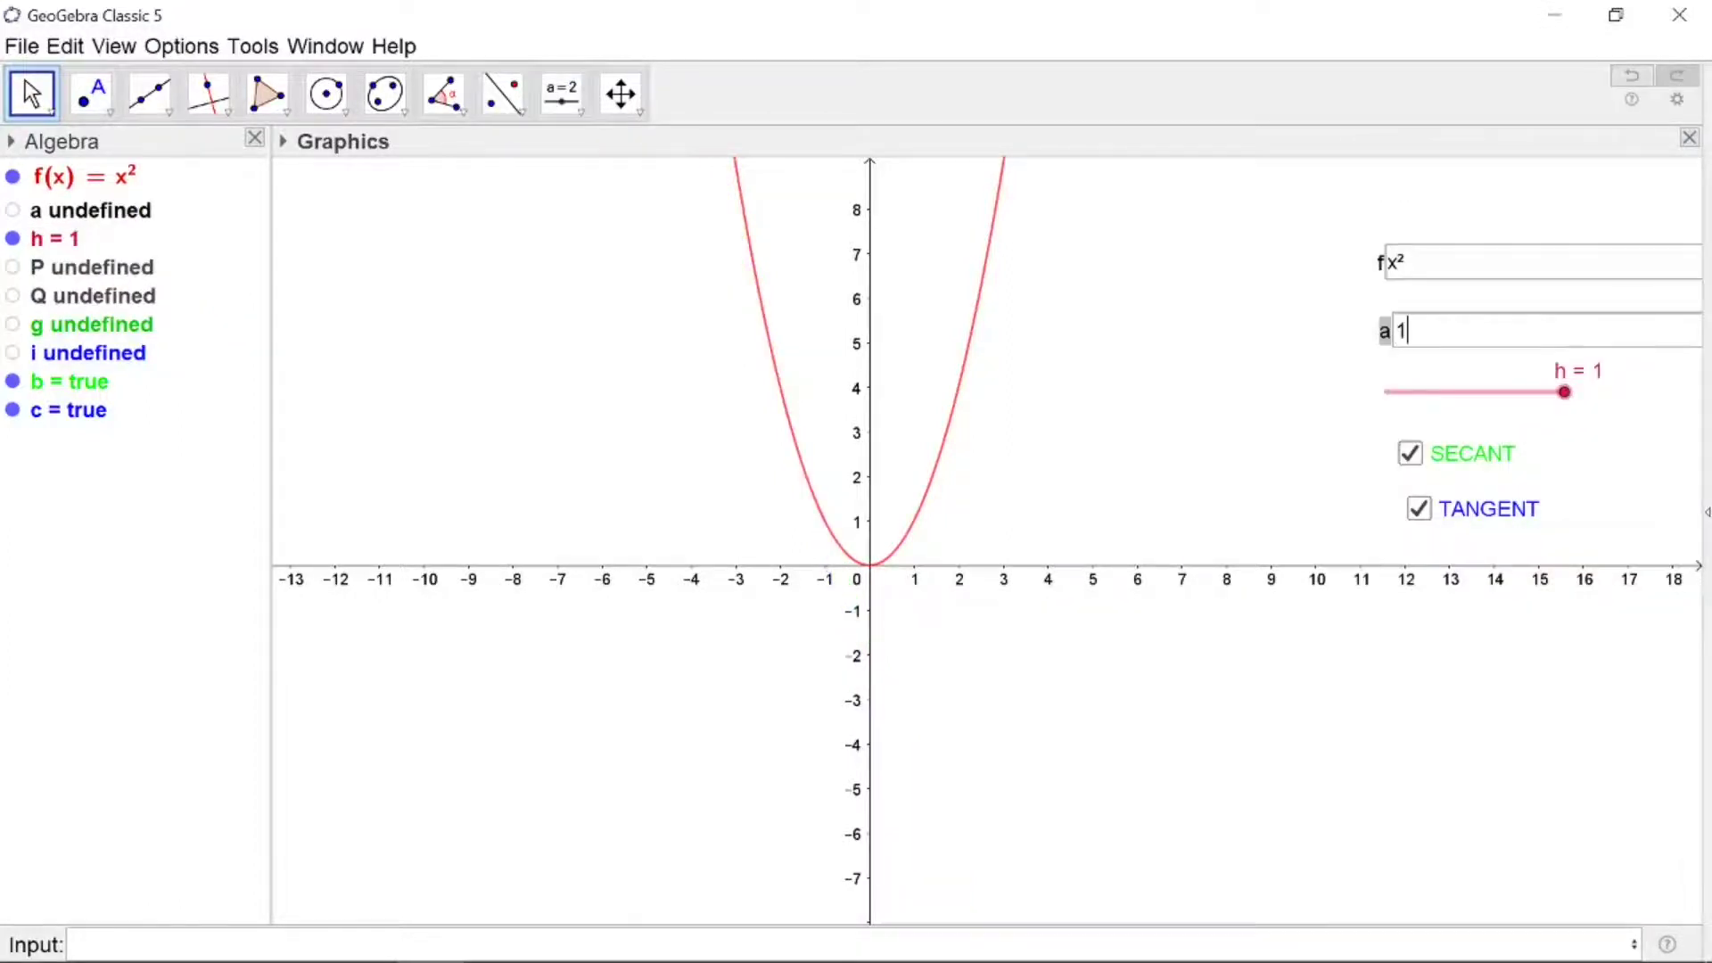
type("1")
key("Return")
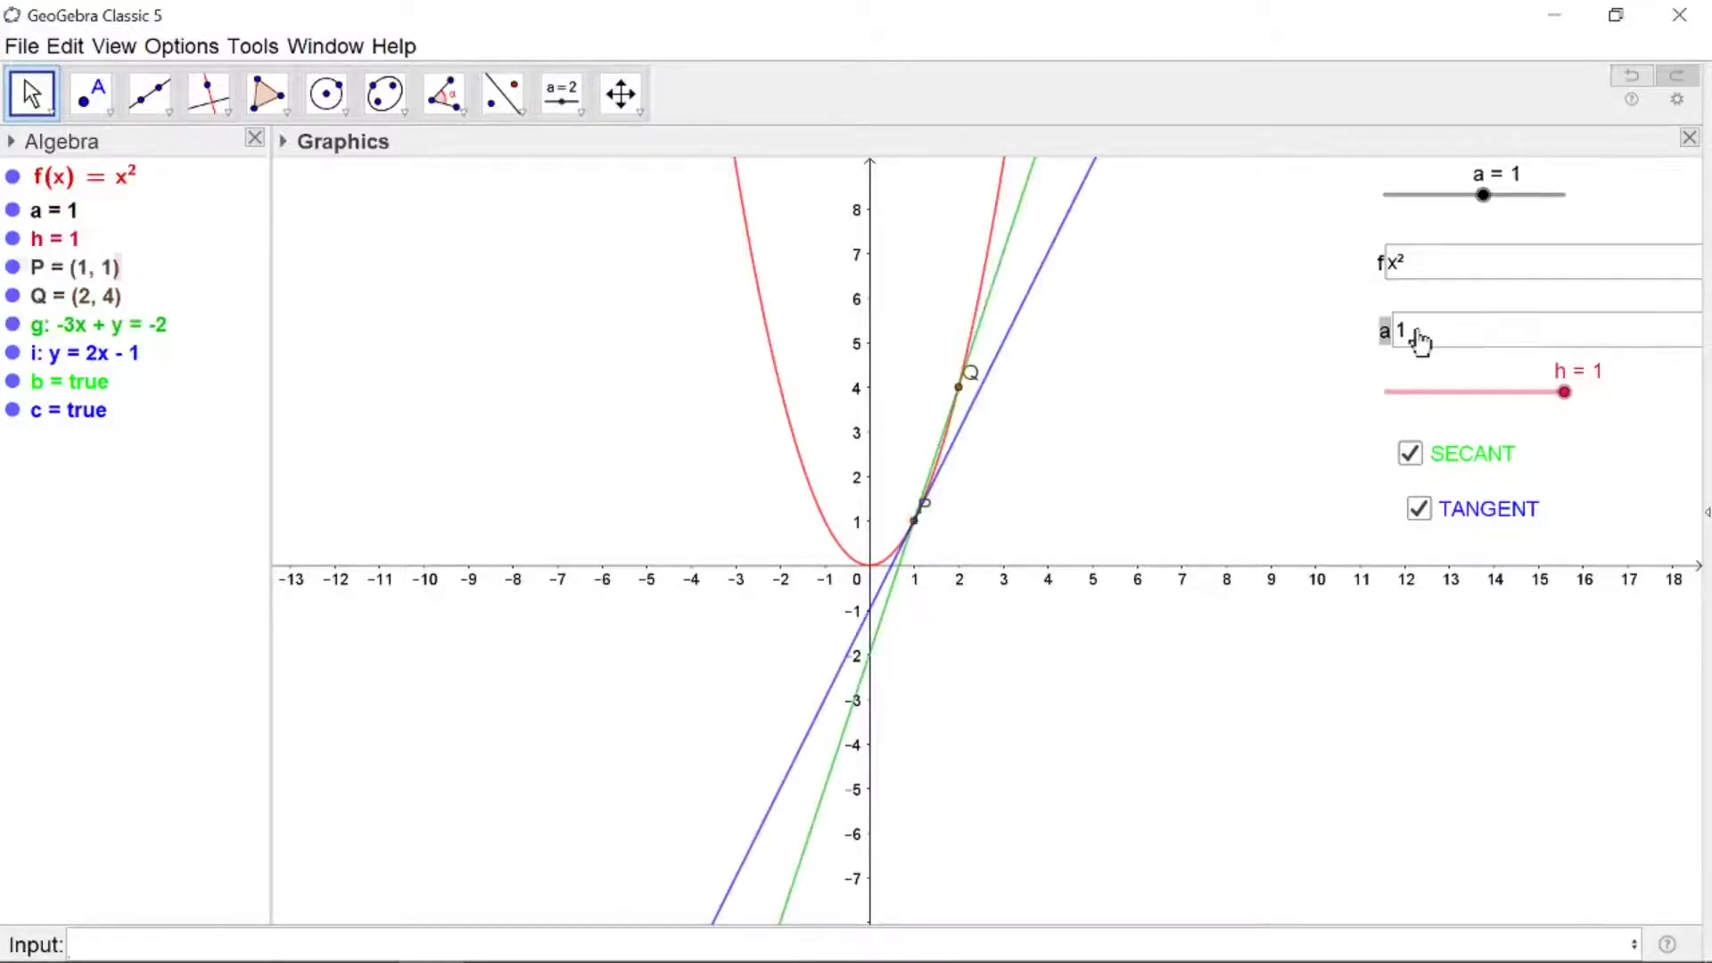
- Define the secant slope m=(f(a+h)-f(a))/h and place it as a text in the empty area below the x-axis, right of the graph
key("Tab")
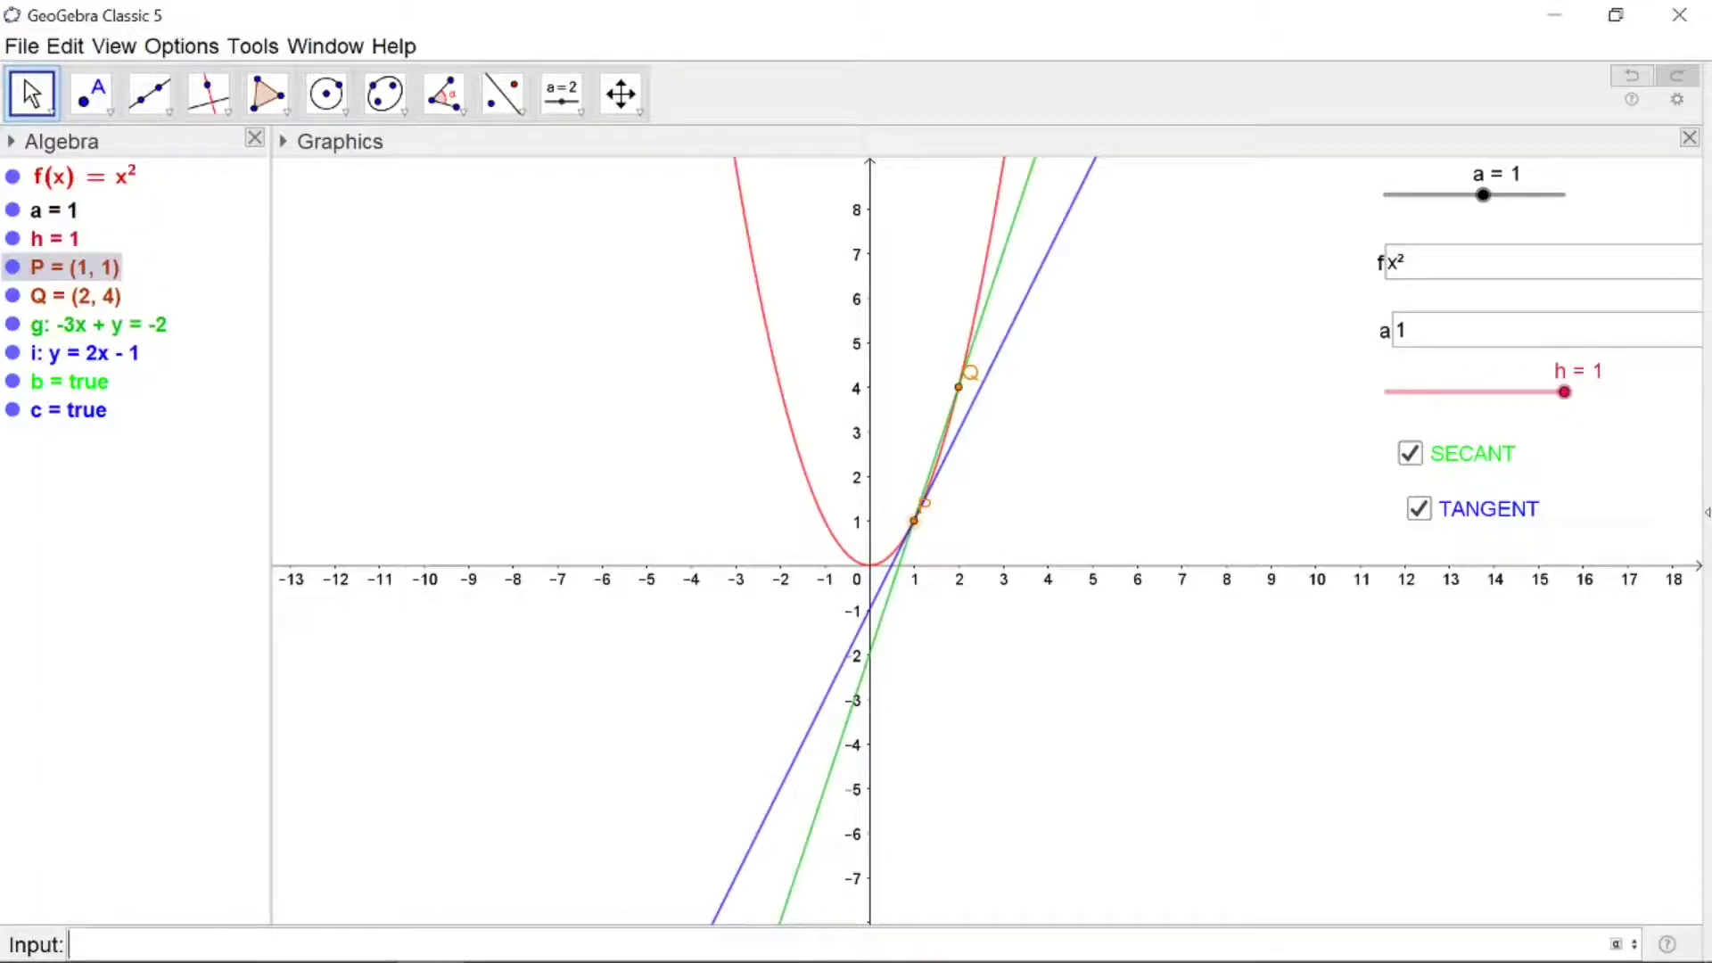
type("m=")
type("(f(")
type("a+h")
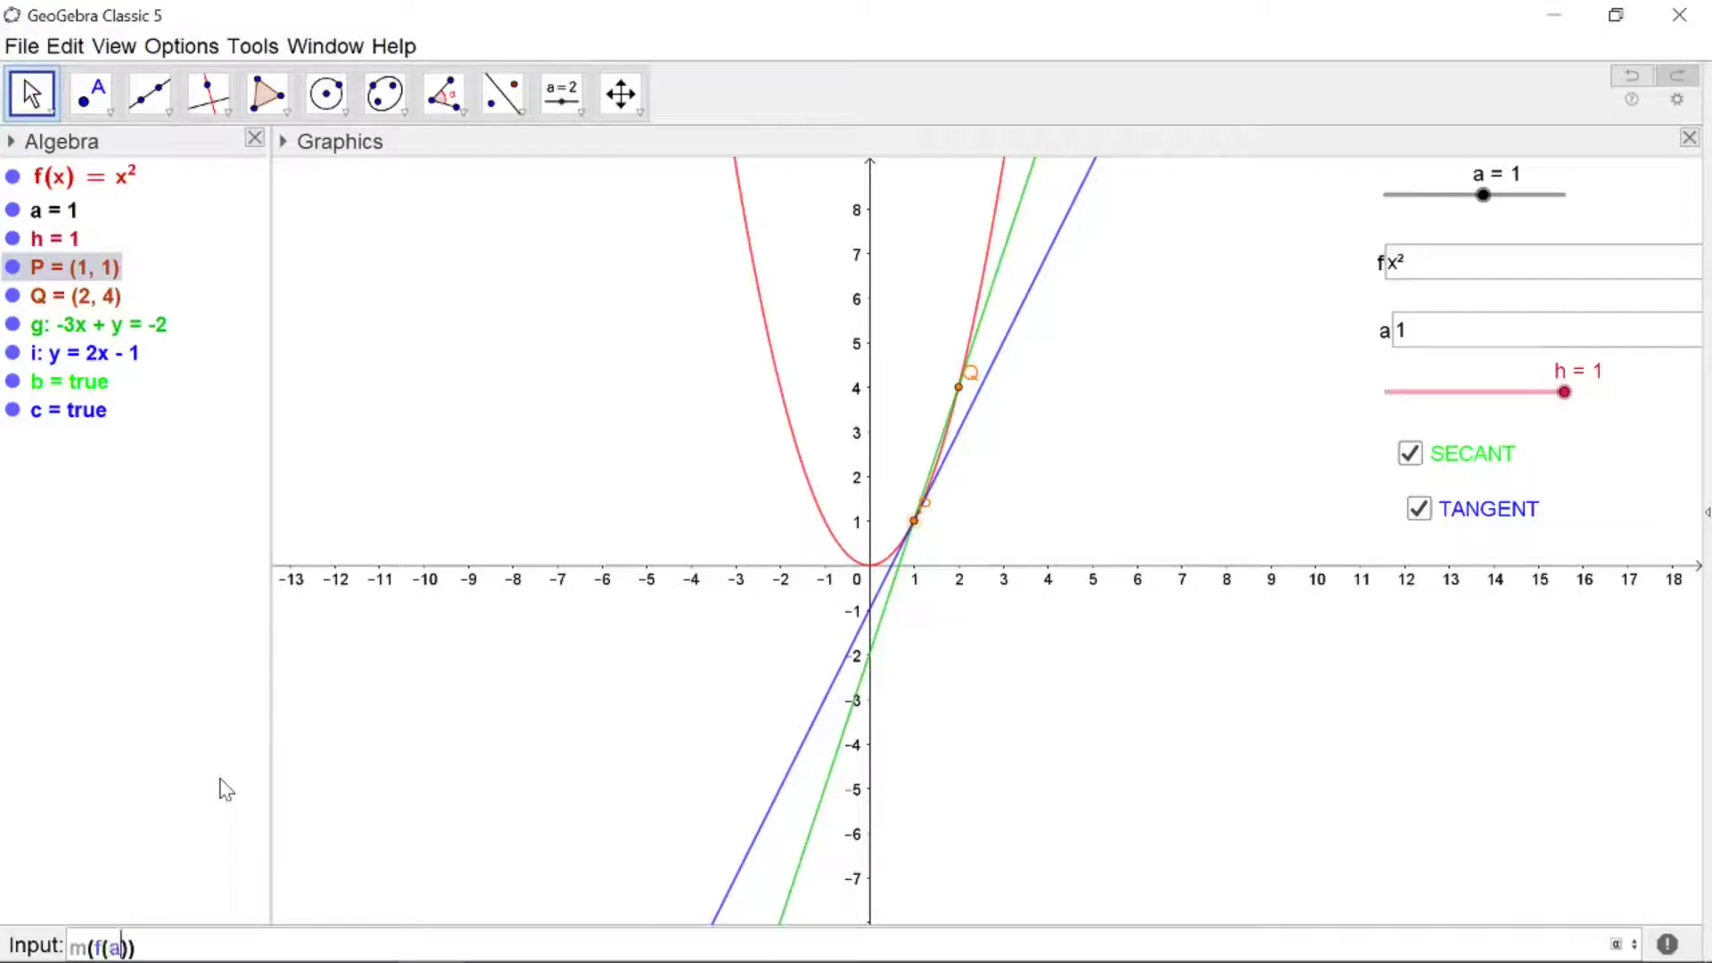
key("Right")
type("-f(a")
key("Right")
key("Right")
type("/h")
key("Home")
key("Right")
type("=")
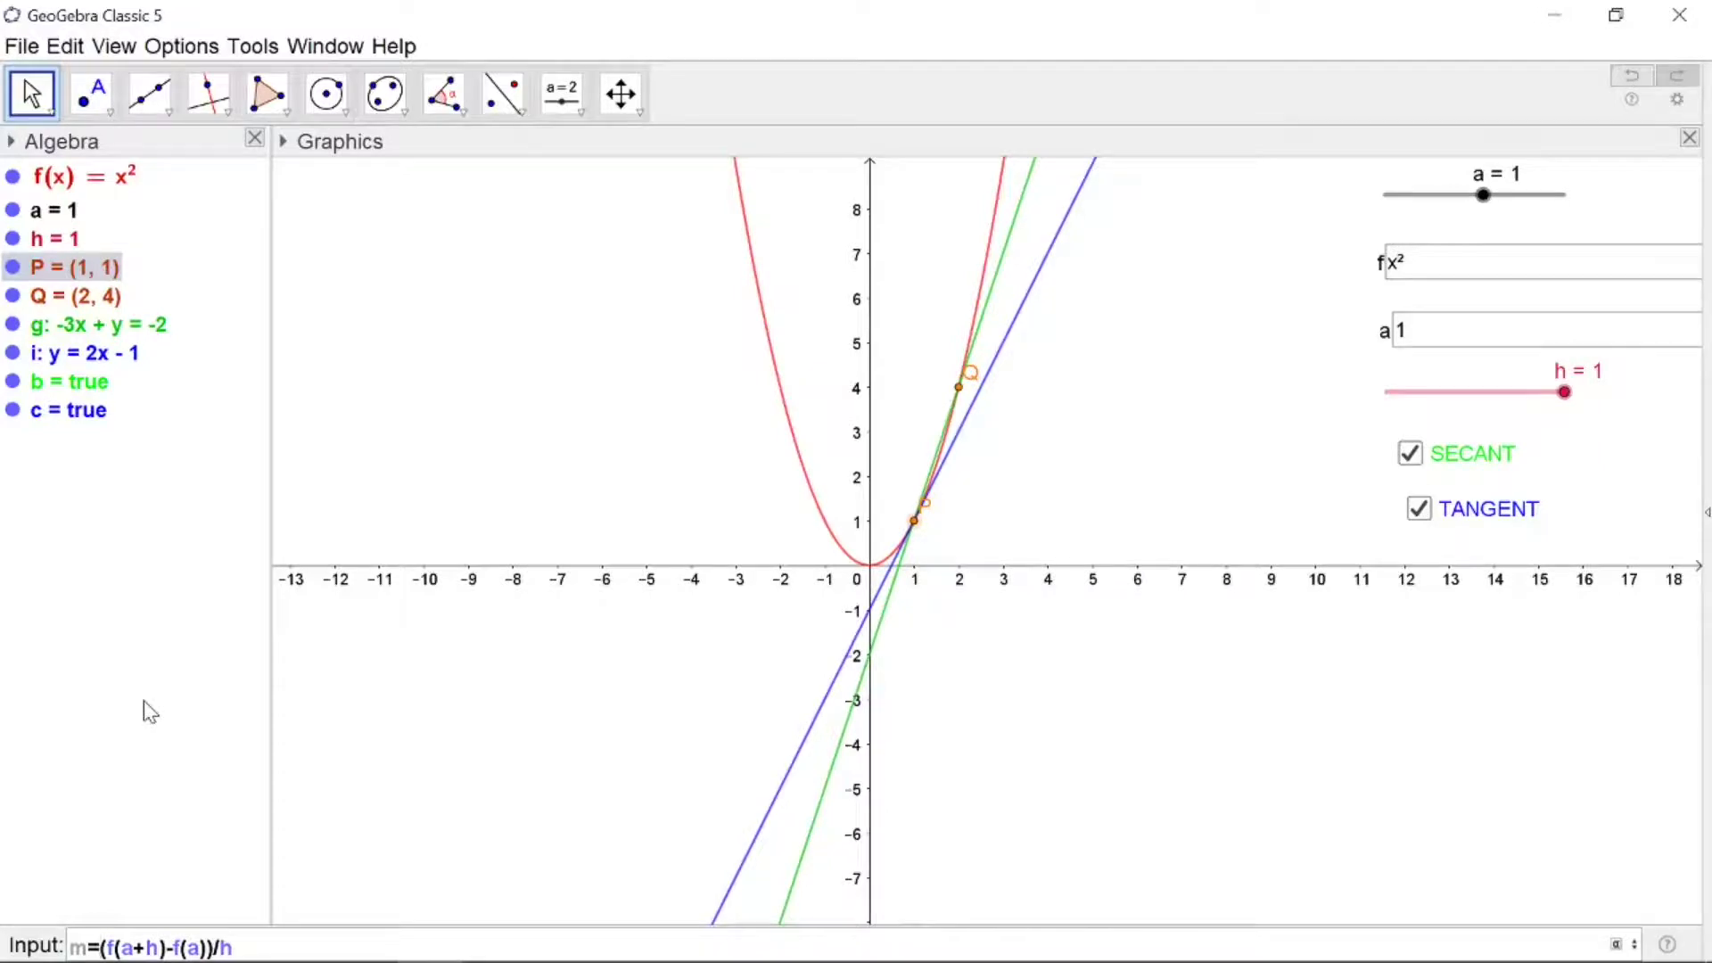
key("Return")
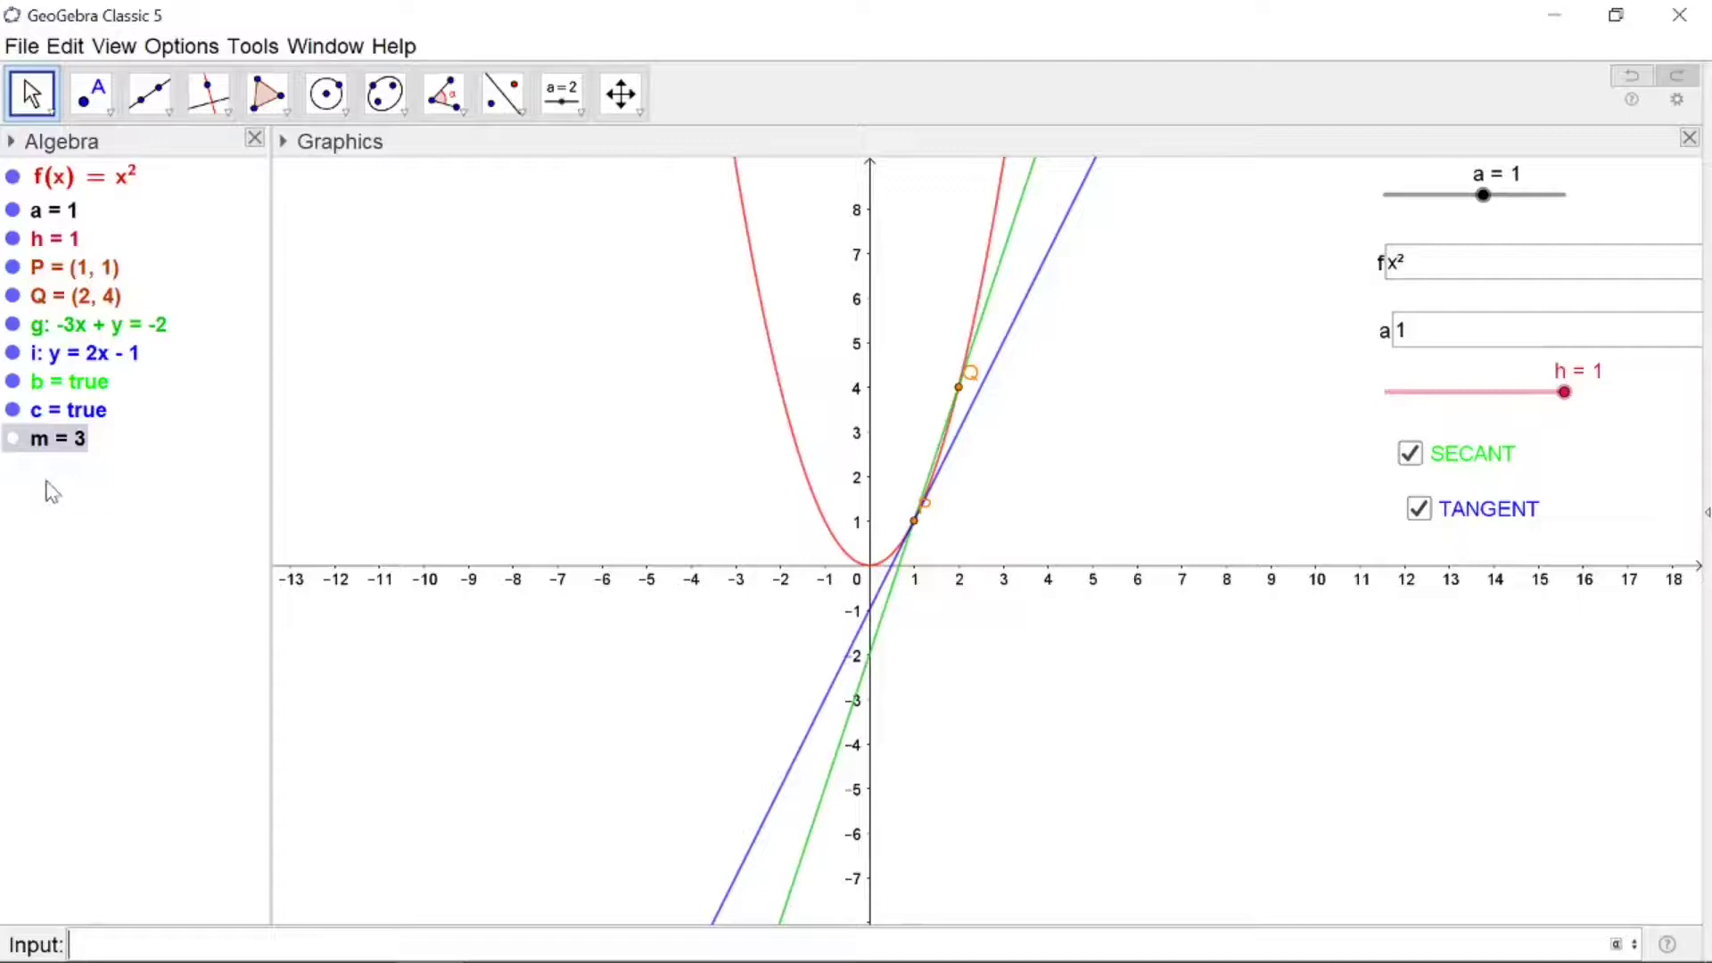
left_click_drag(52, 437, 1258, 696)
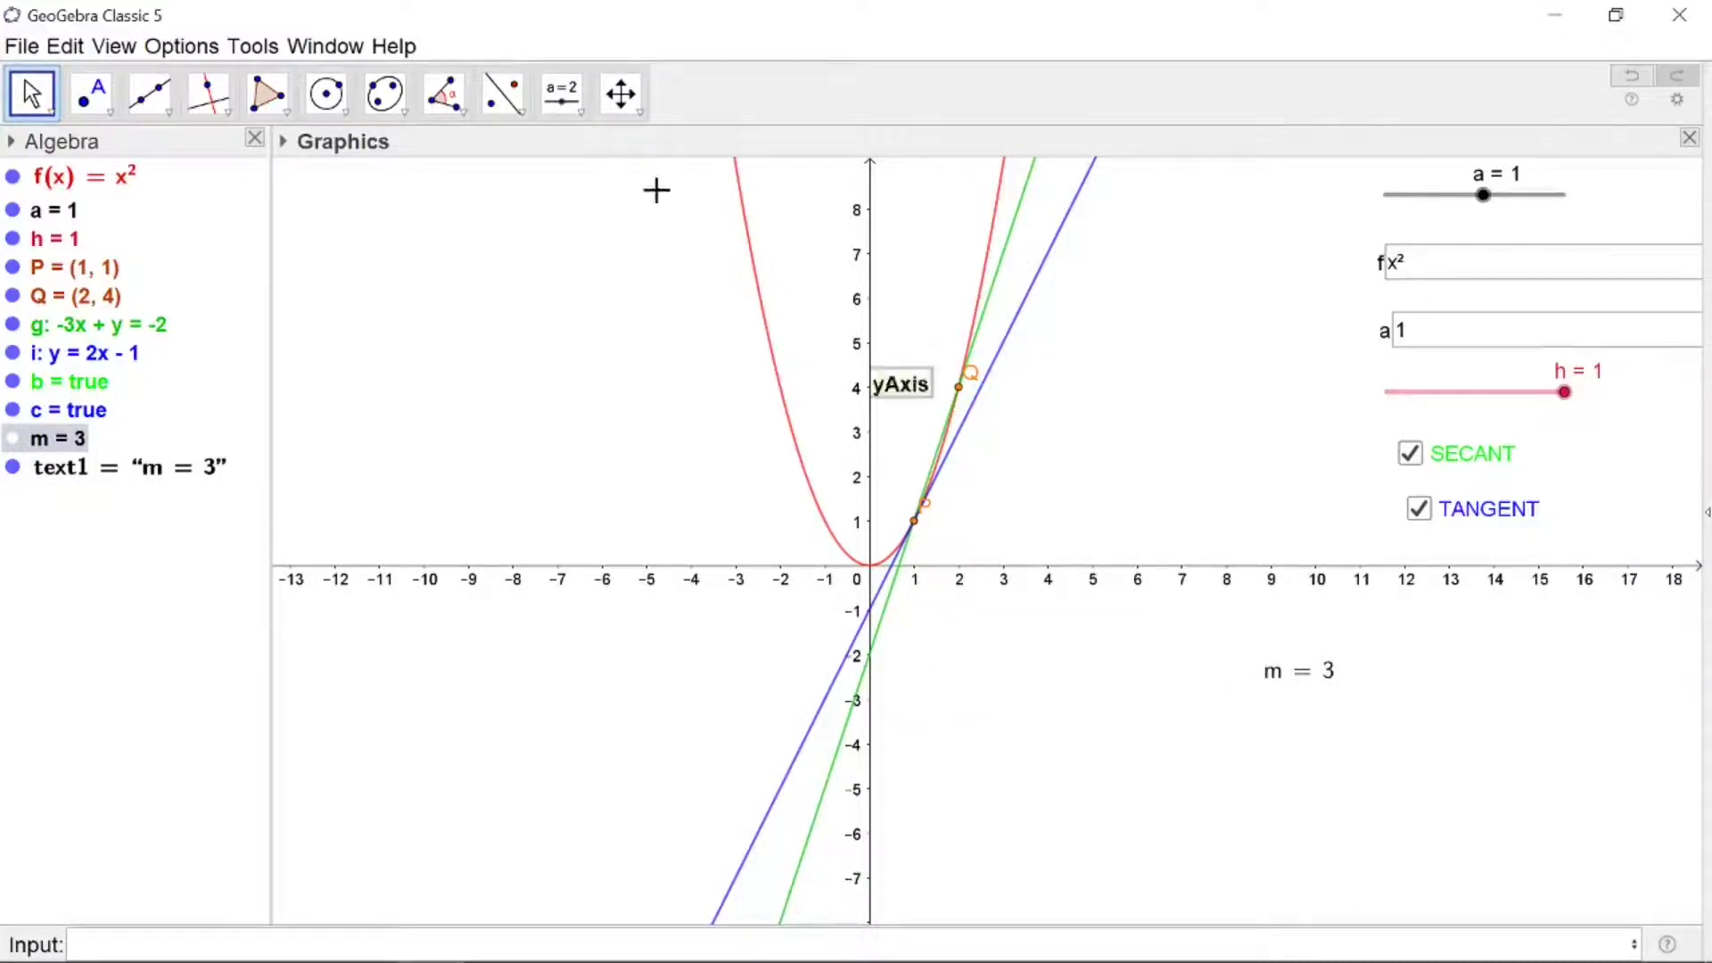
- Add the LaTeX text "slope \ of \ secant" to the graph and align it just left of the m text
left_click(582, 117)
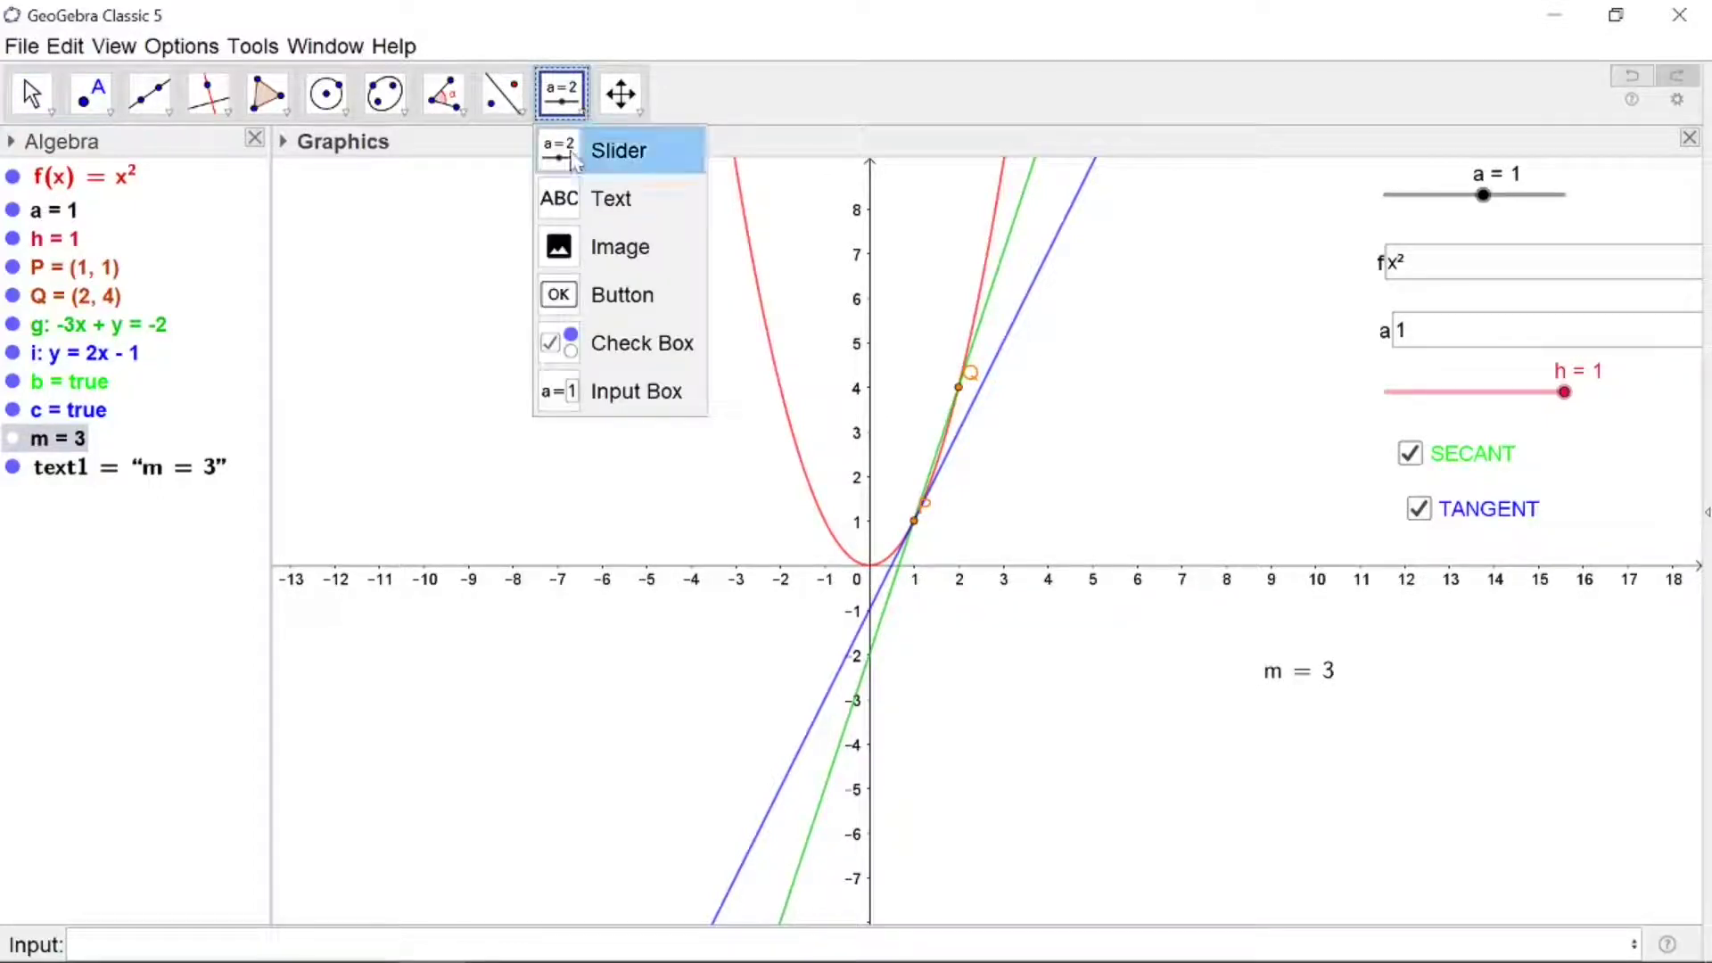
left_click(607, 203)
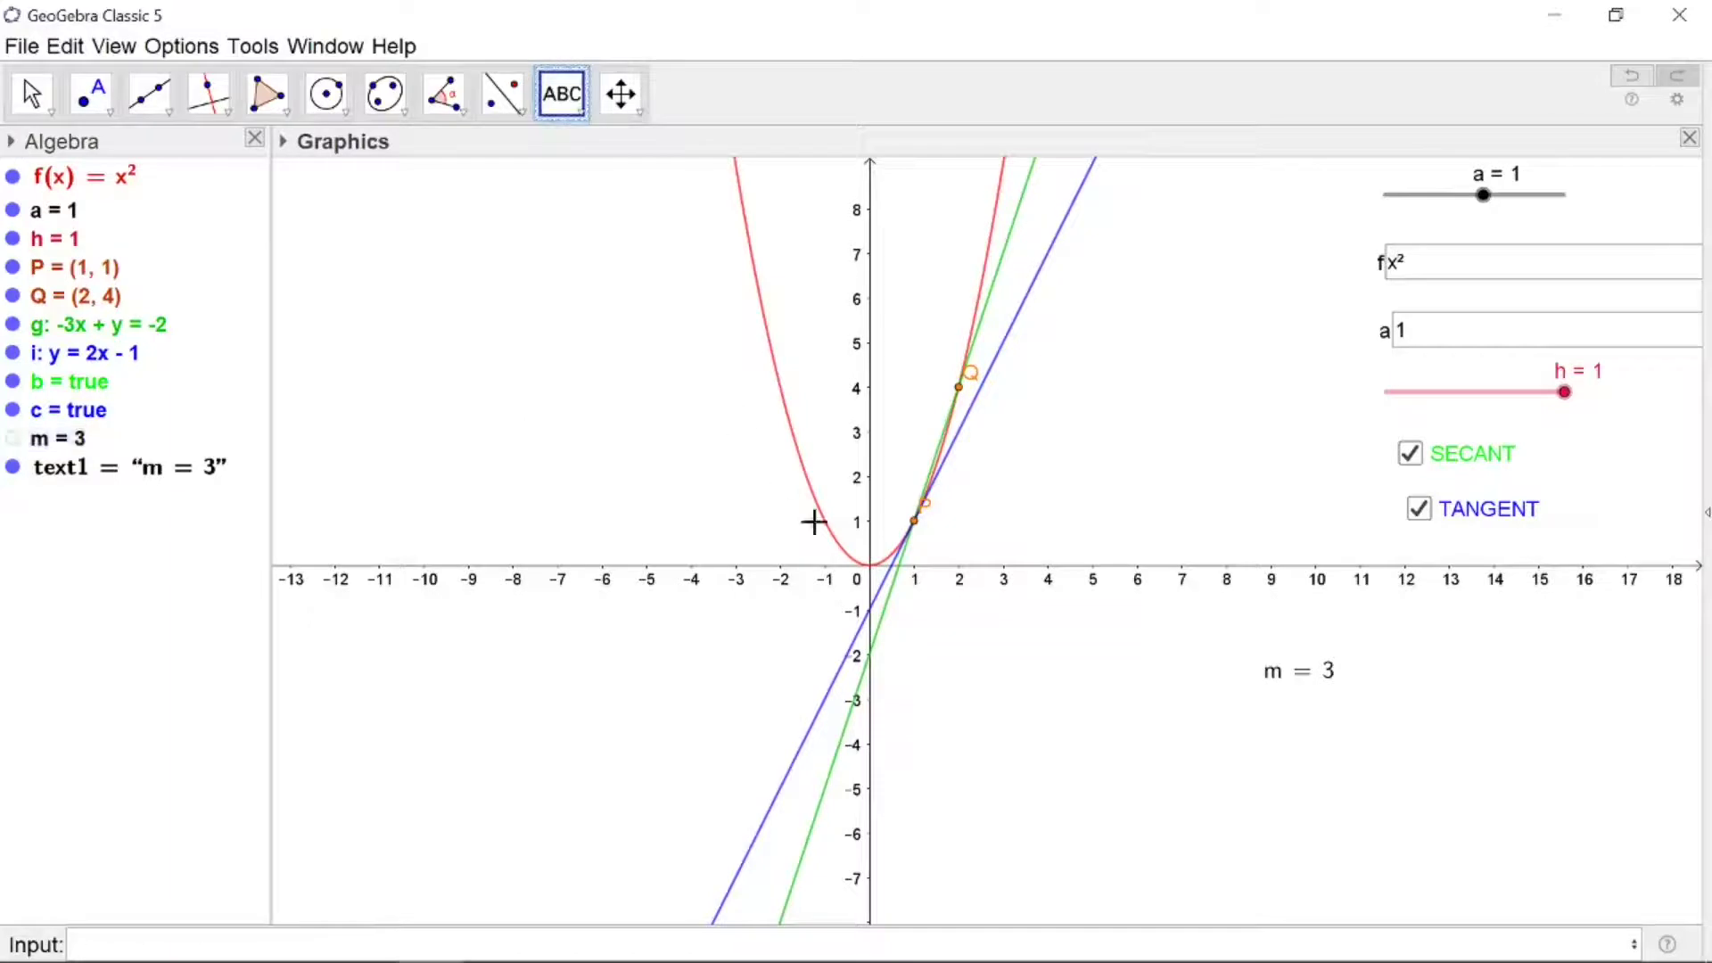
left_click(975, 640)
type("slope of secant")
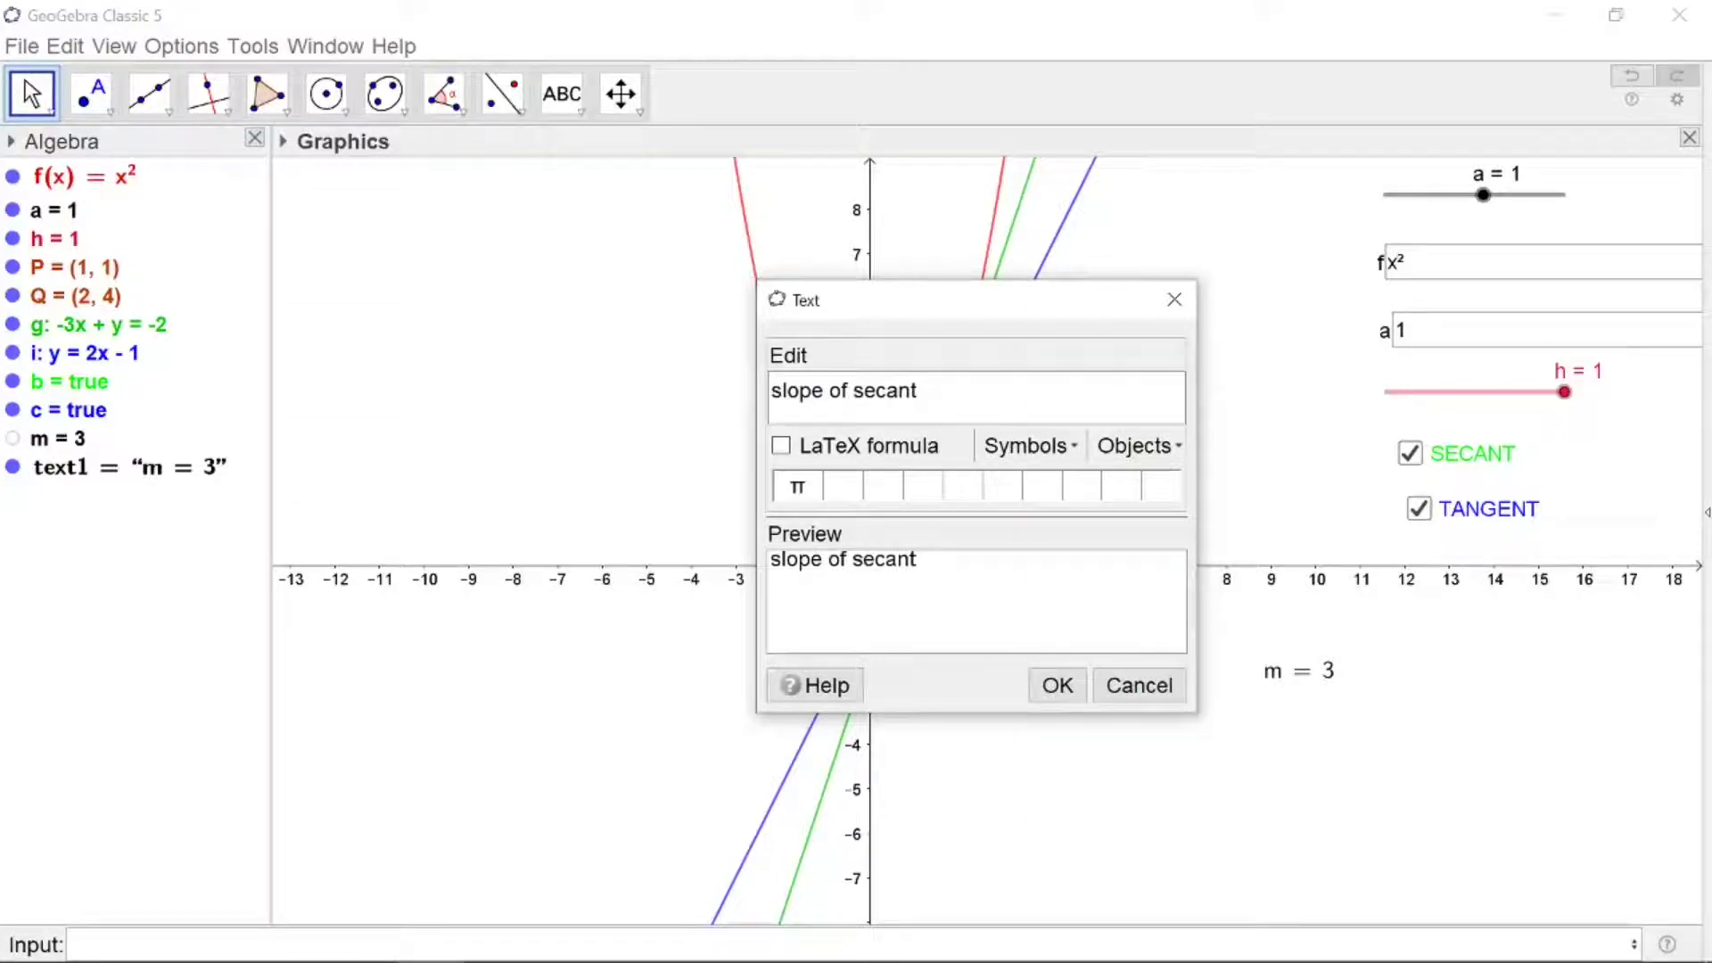
left_click(781, 447)
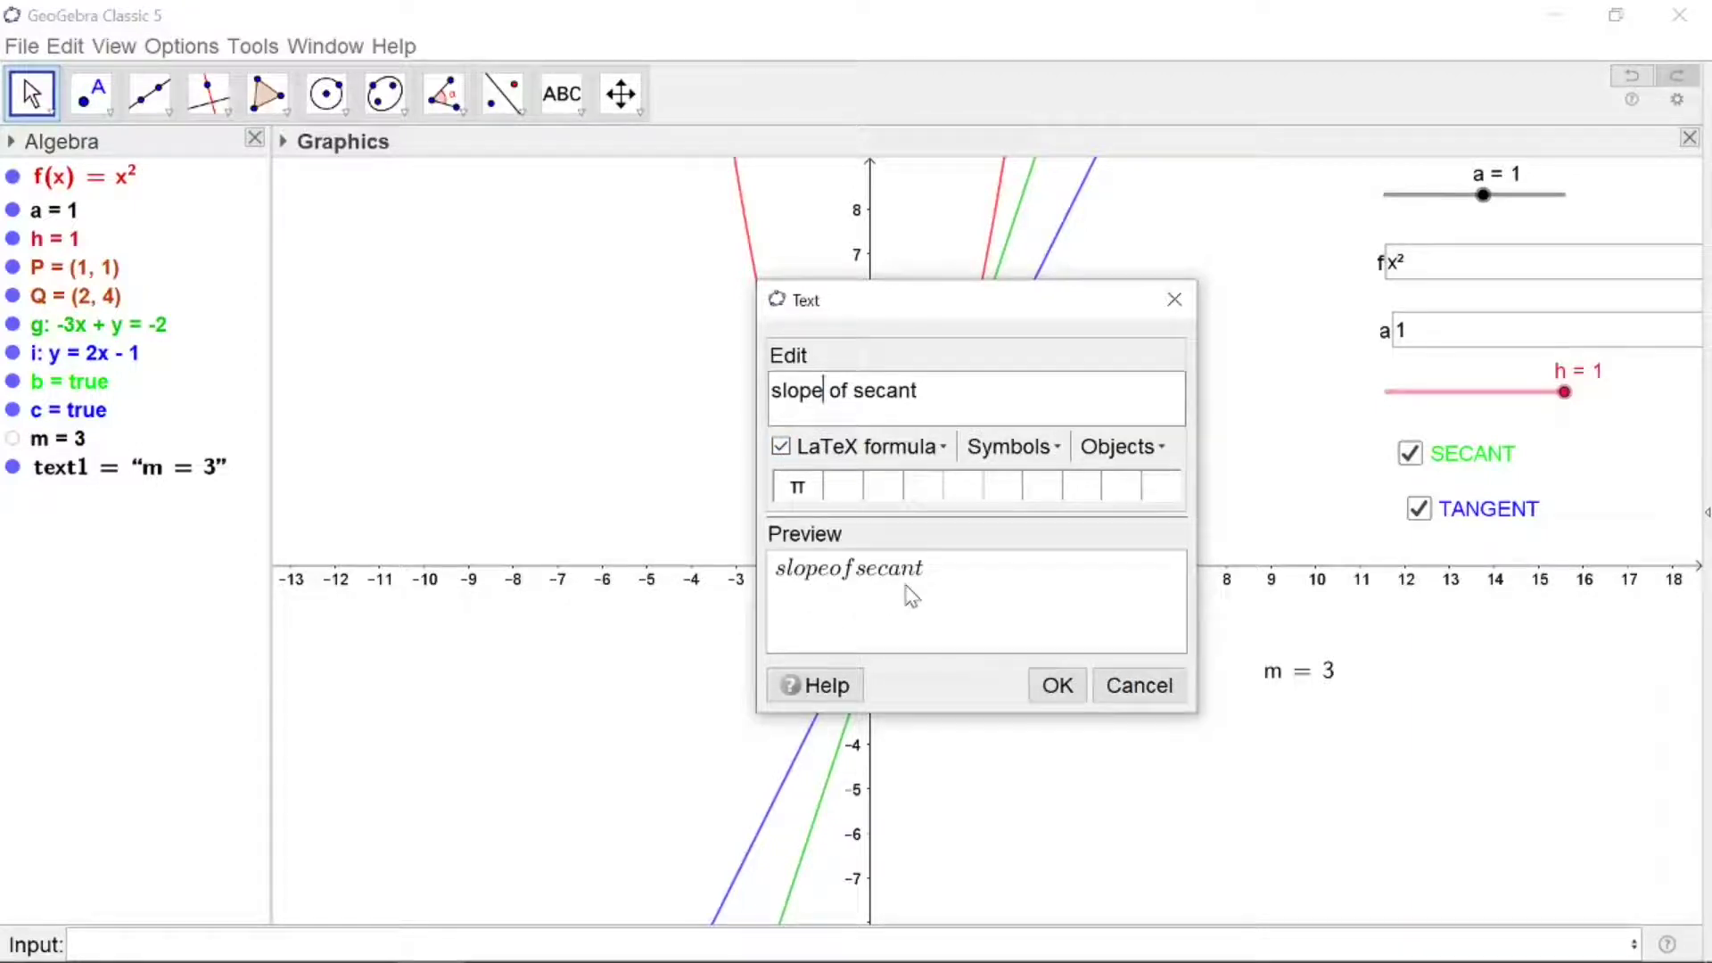
type("\\")
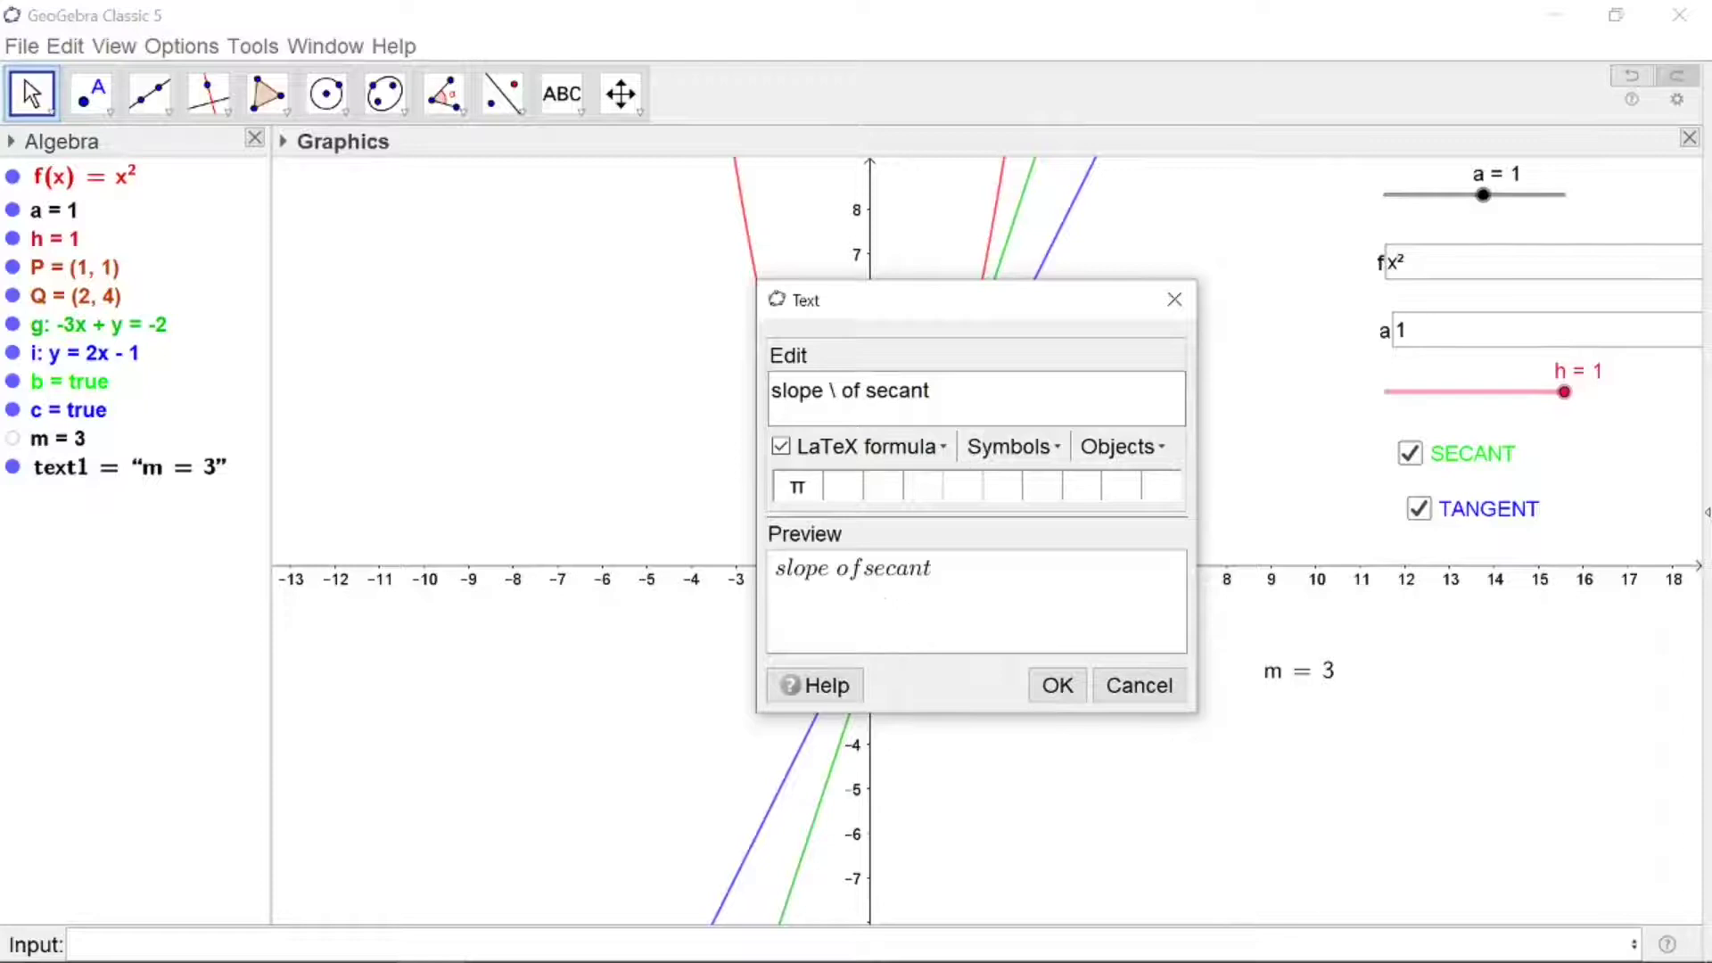
type("\\")
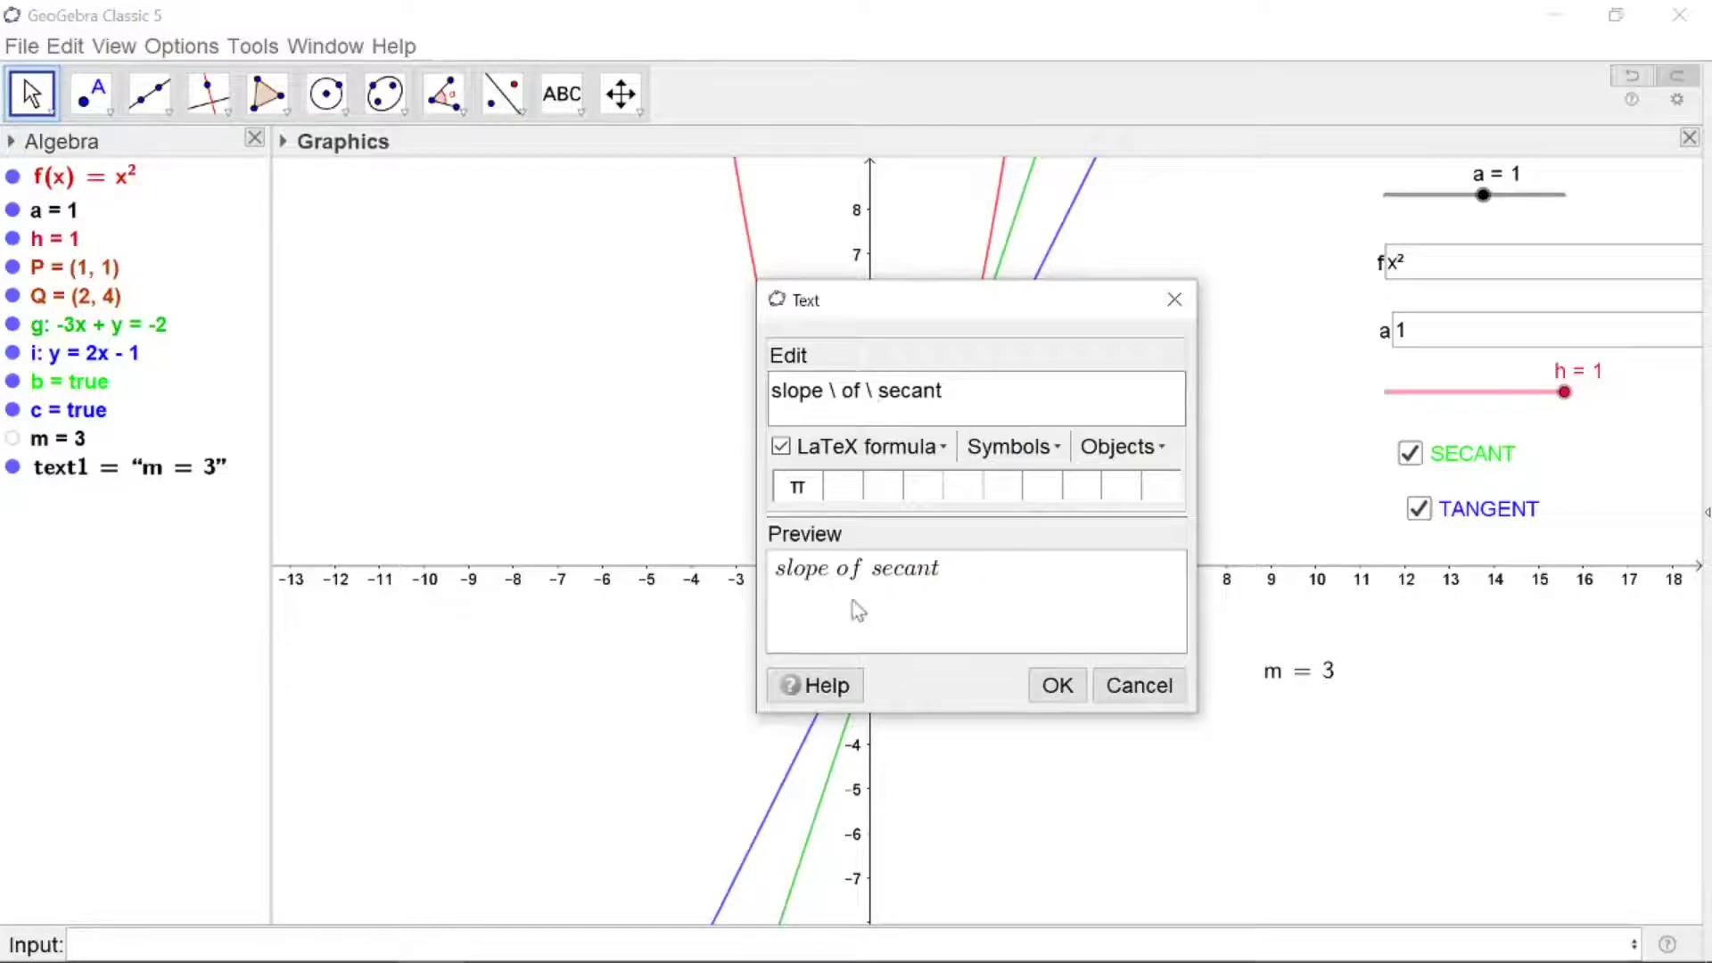
left_click(1056, 686)
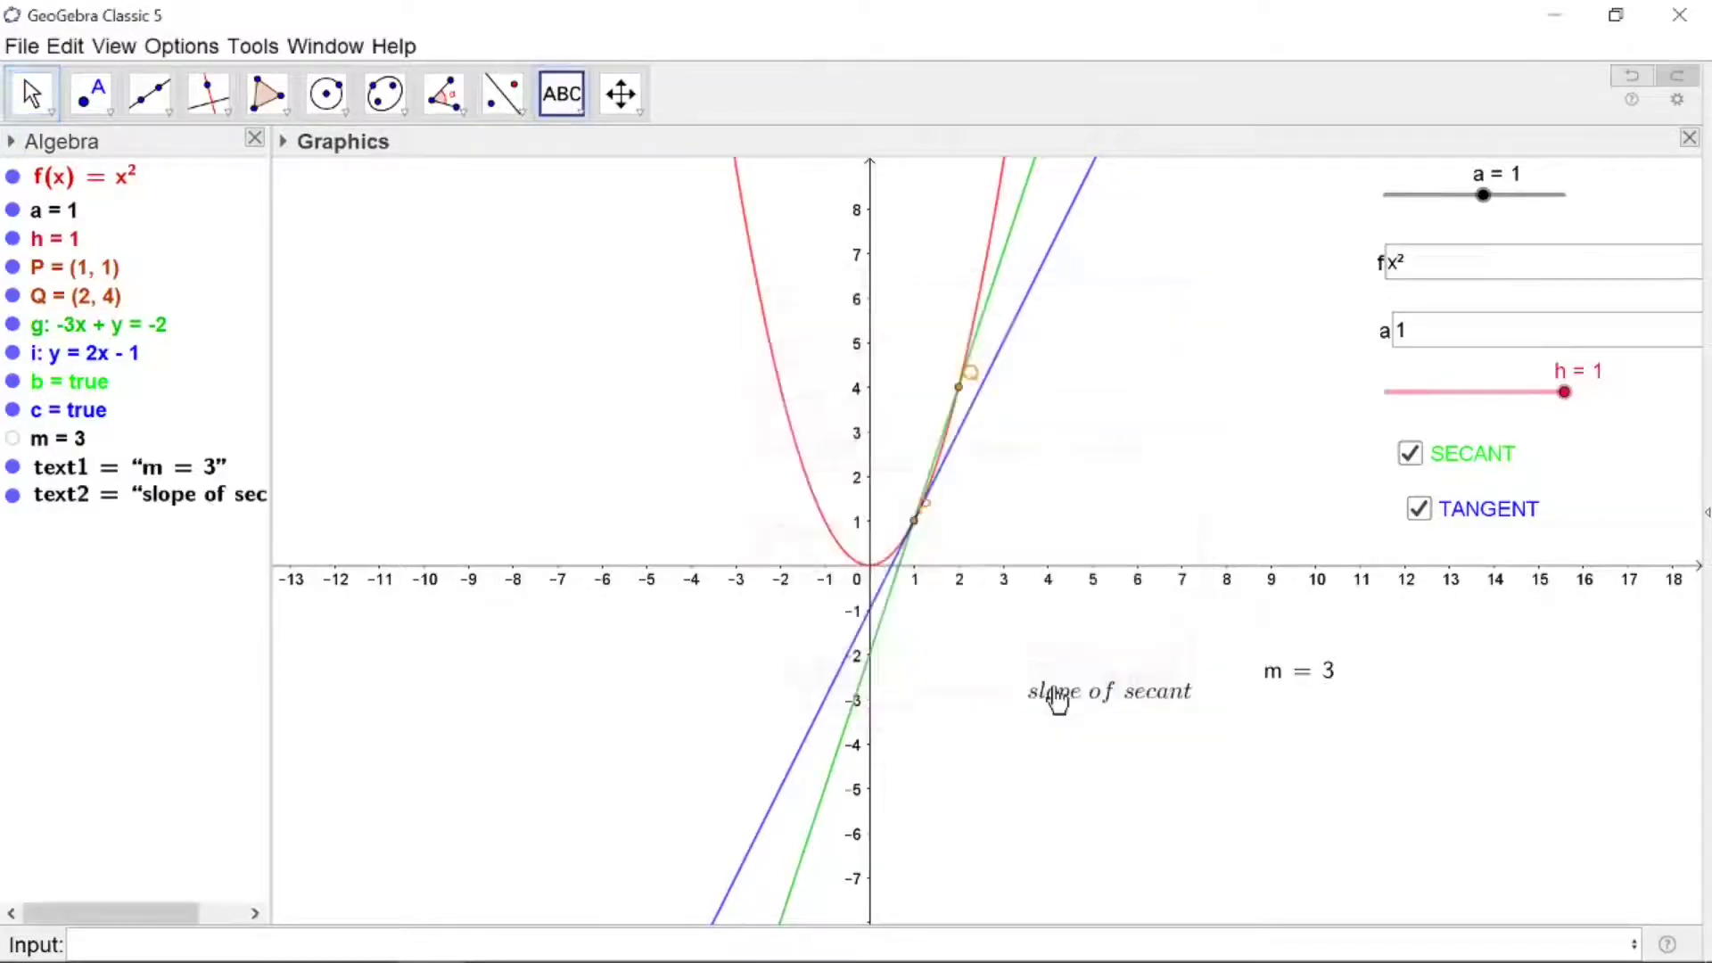
left_click_drag(1113, 704, 1131, 690)
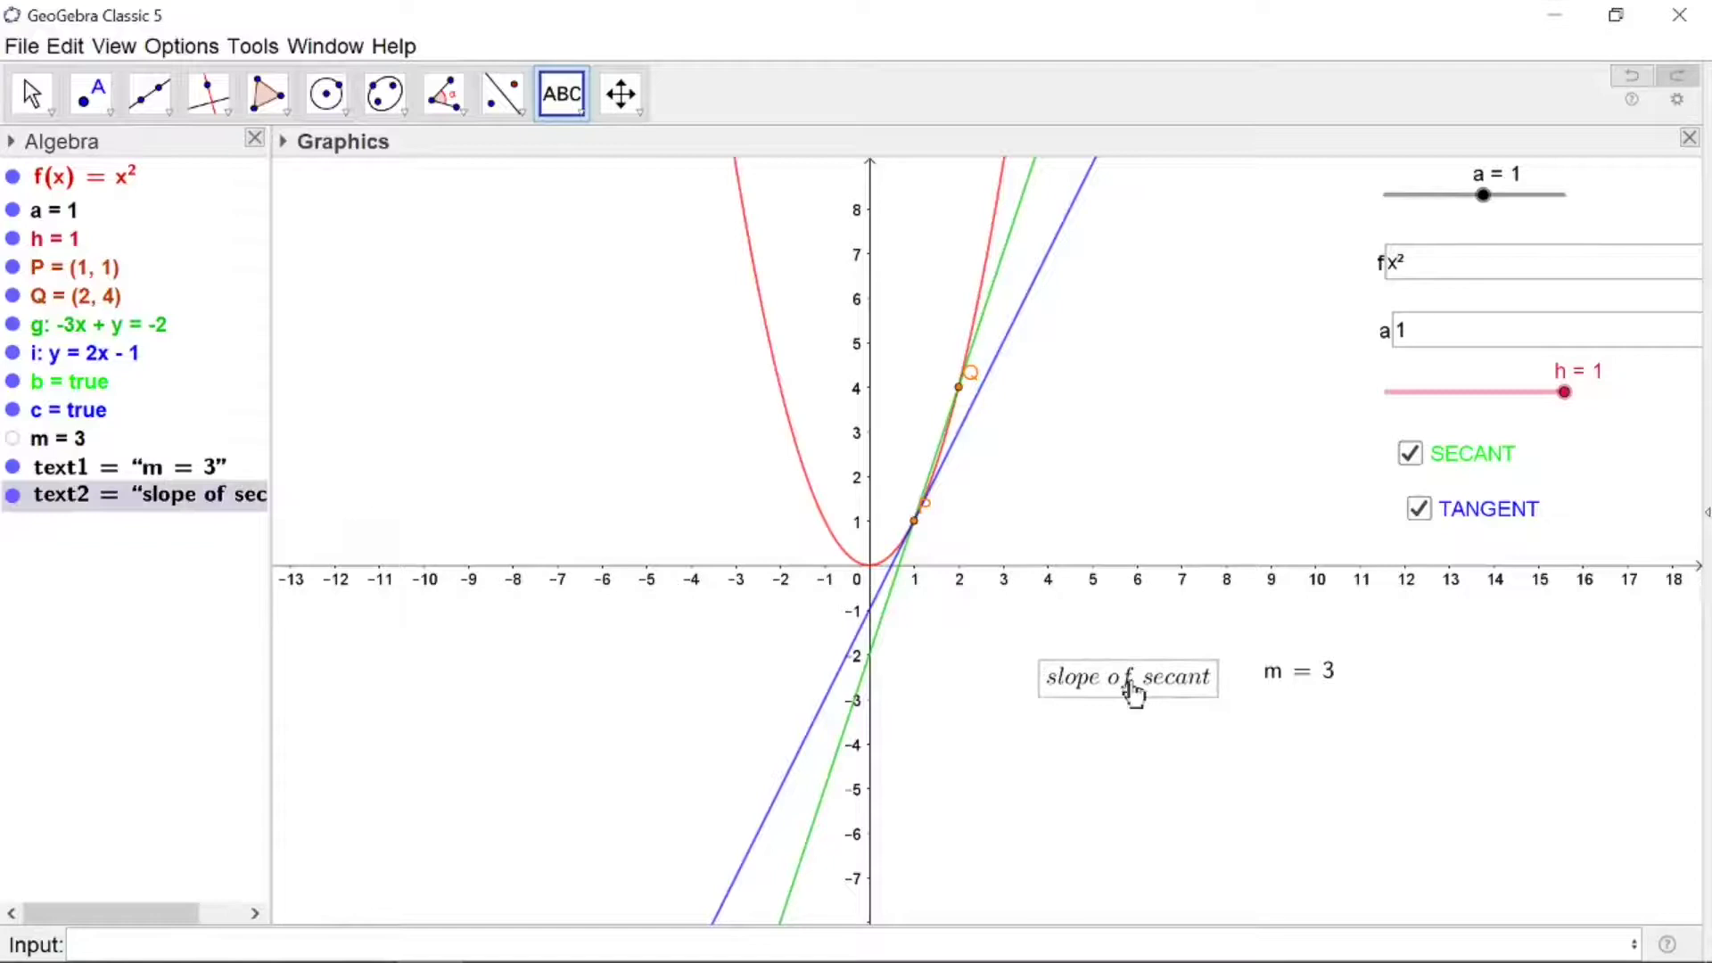
- Format the "slope of secant" text as bold and red (255, 0, 0)
right_click(1155, 682)
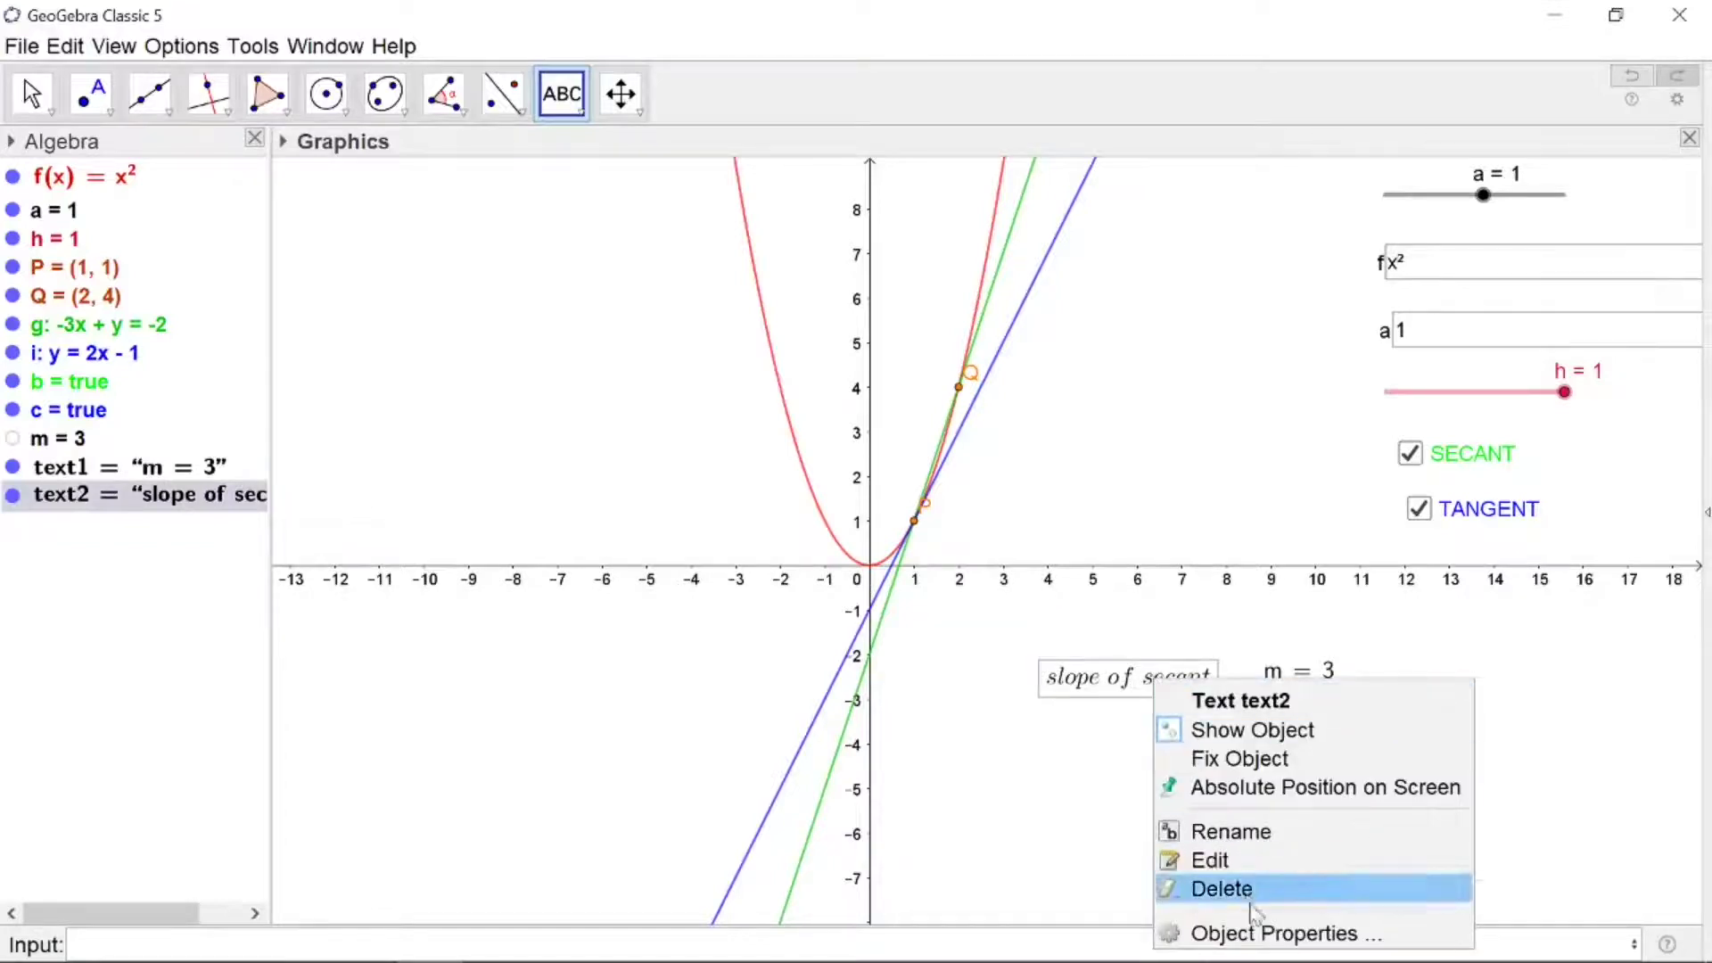
left_click(1270, 935)
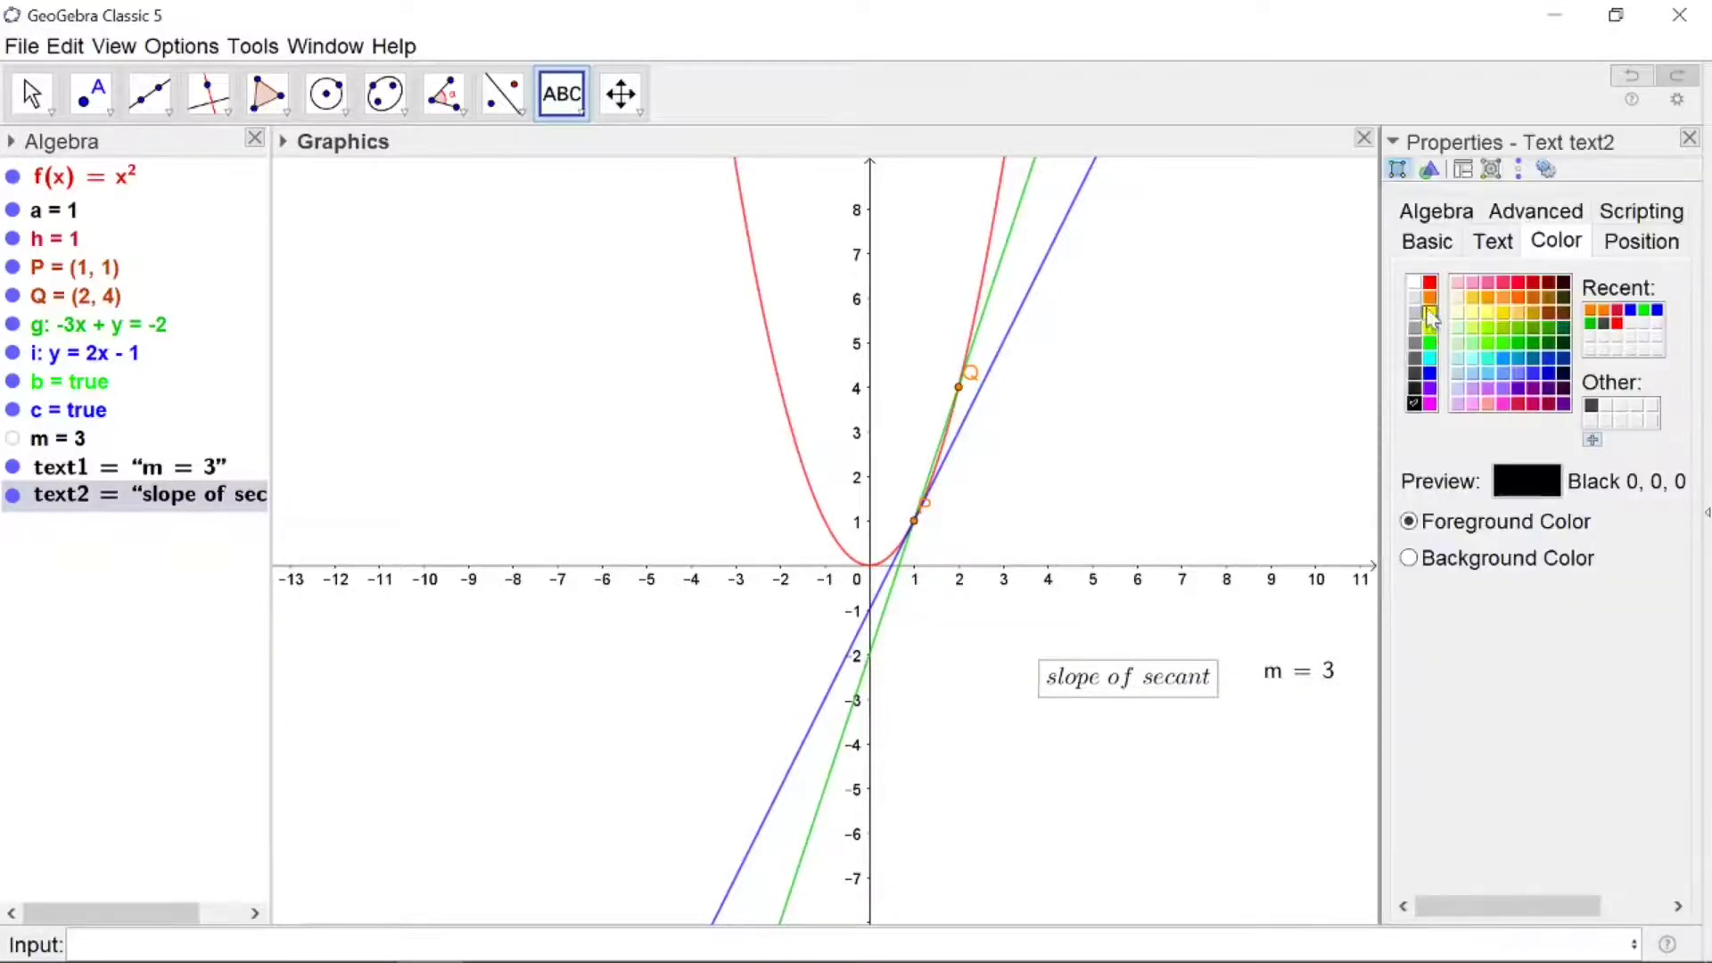
left_click(1430, 283)
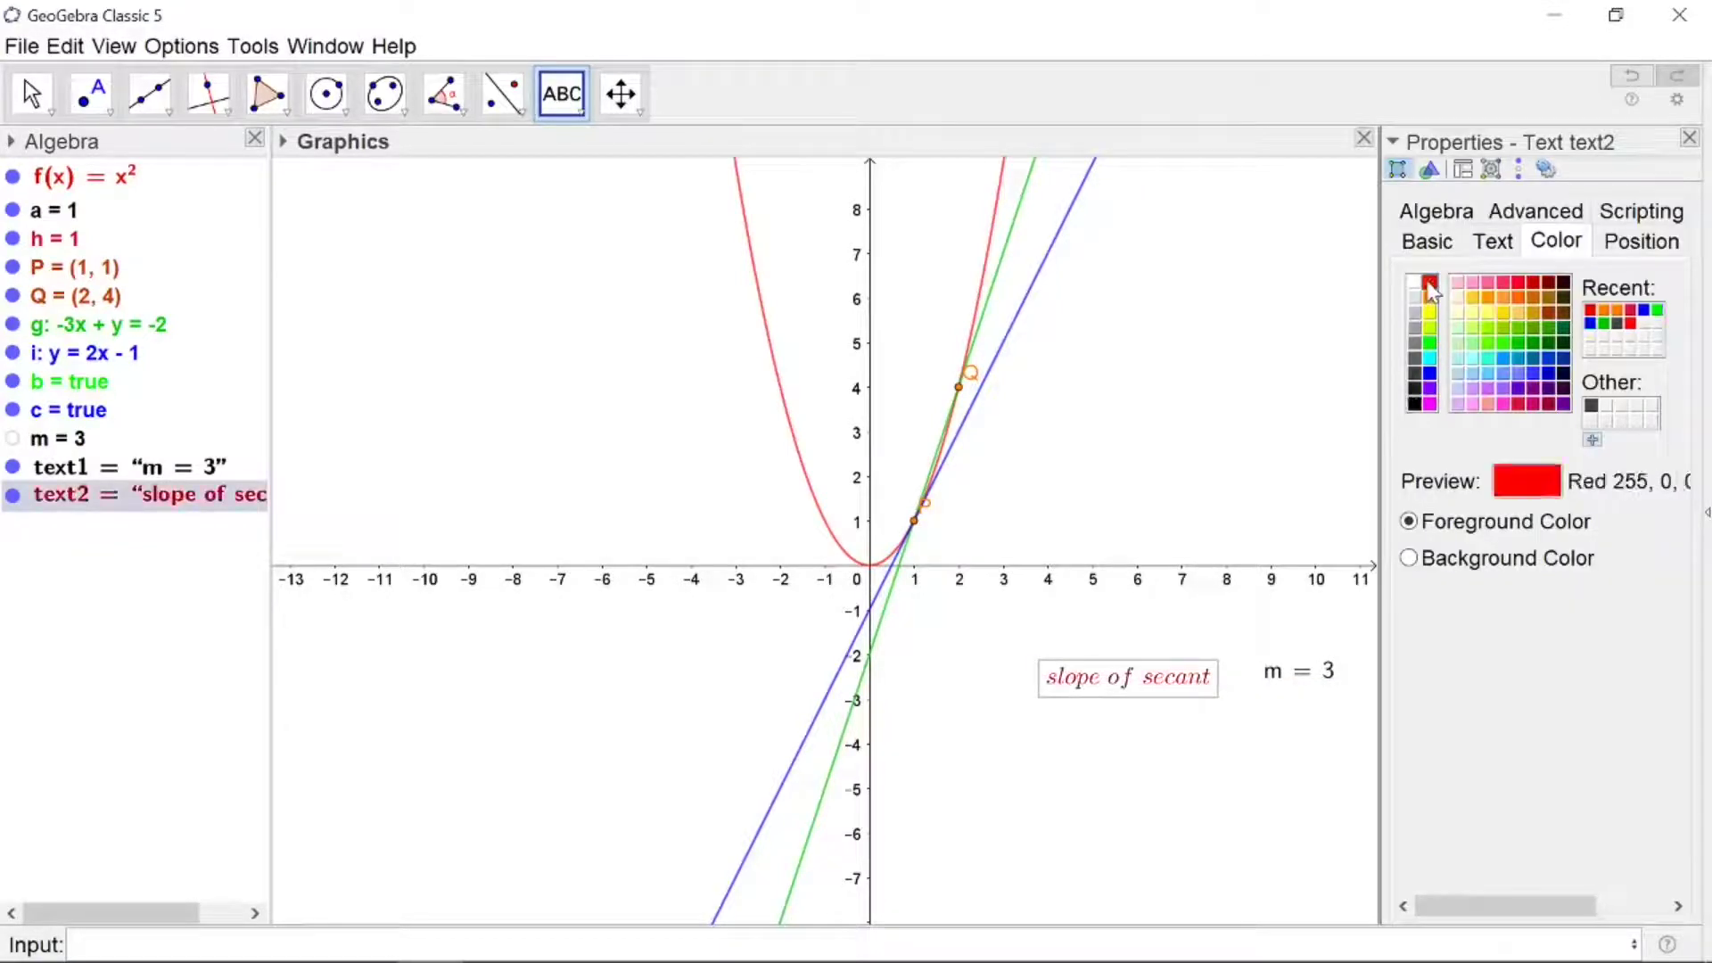
left_click(1504, 250)
left_click_drag(1381, 423, 1338, 424)
left_click(1674, 284)
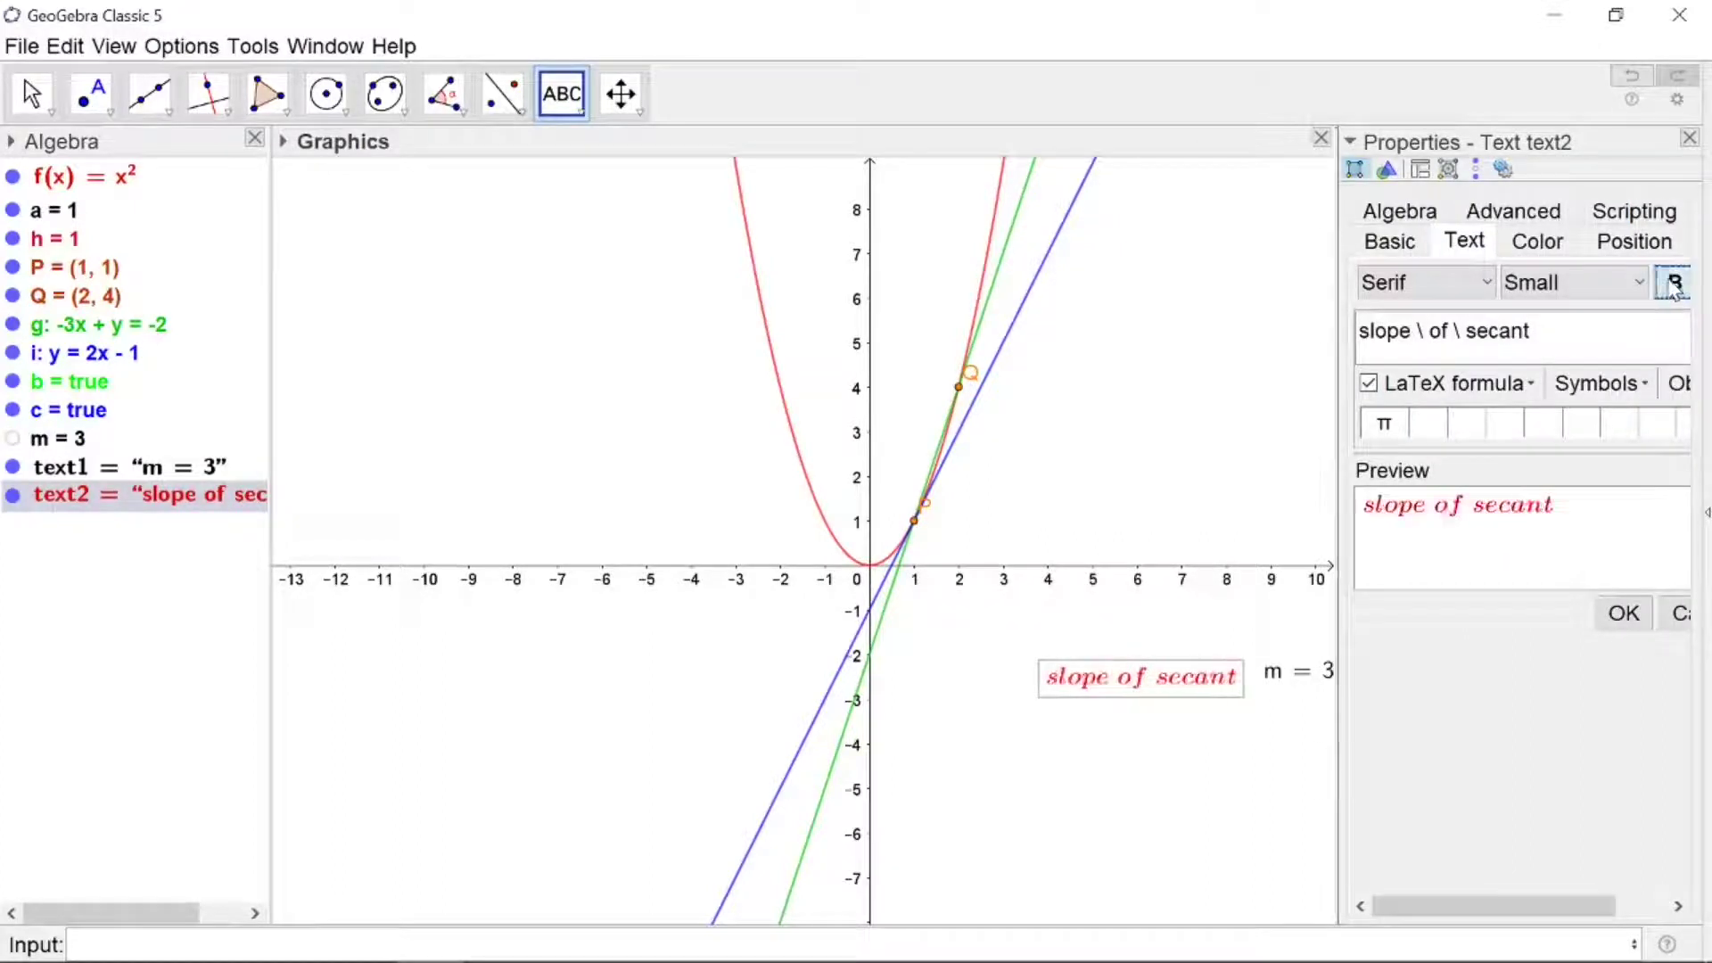
left_click(1690, 137)
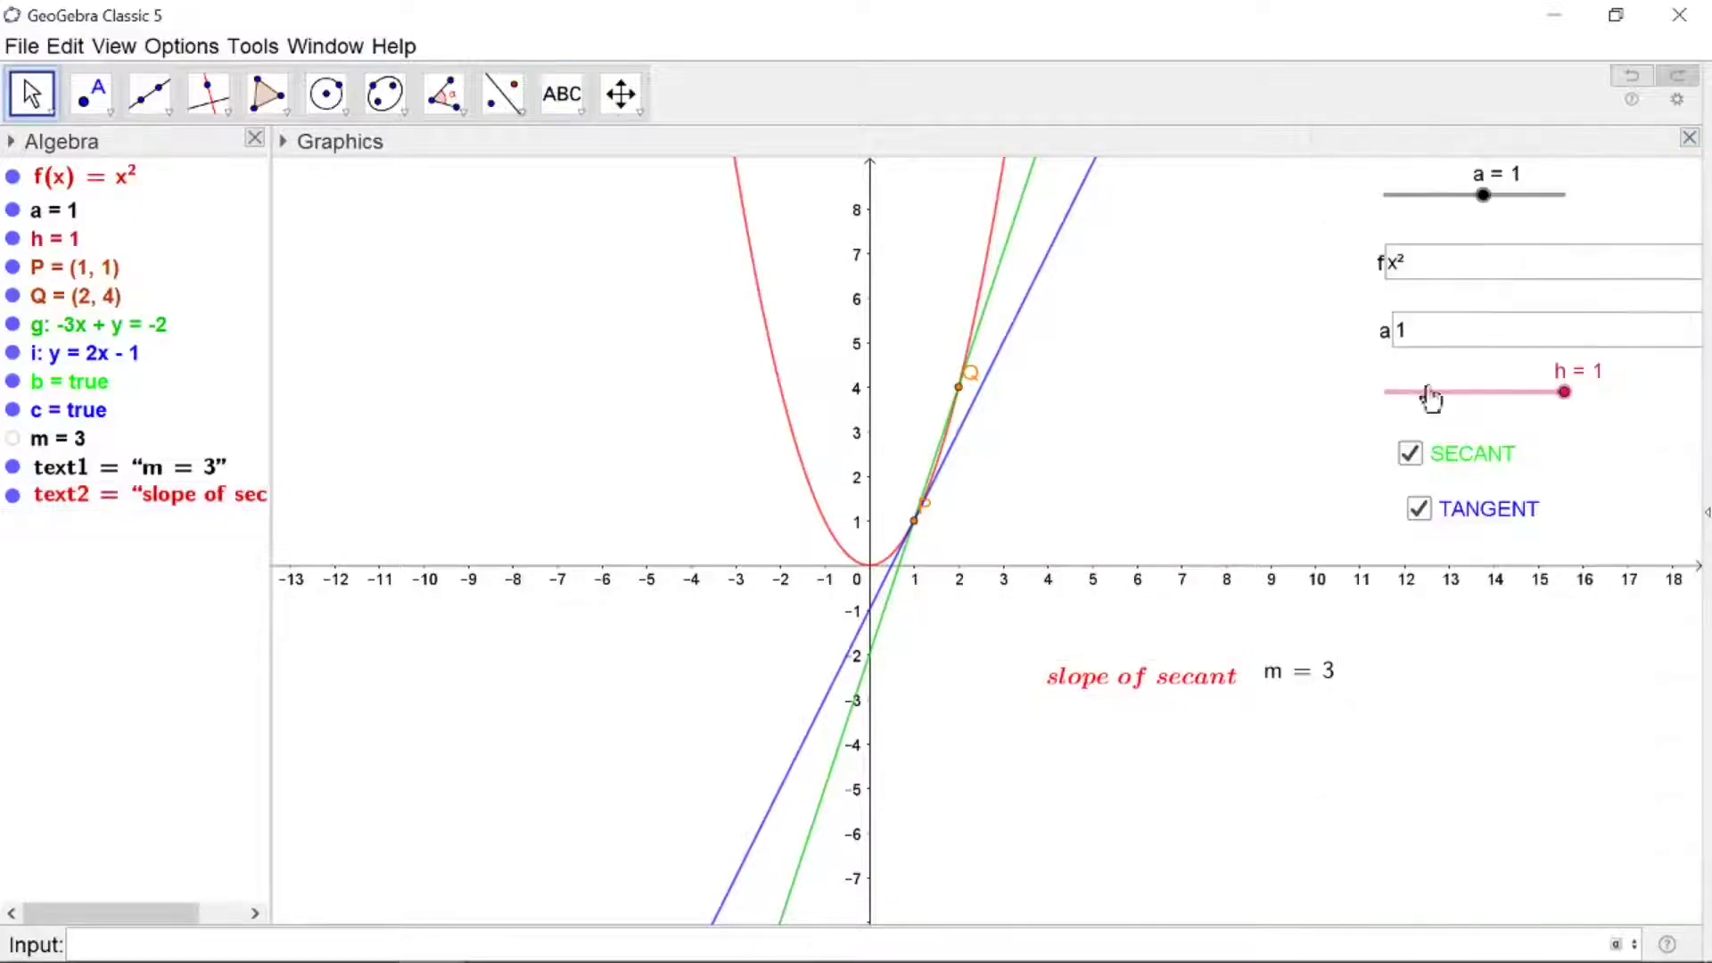
- Format the text showing the value of m as bold and red
right_click(1281, 676)
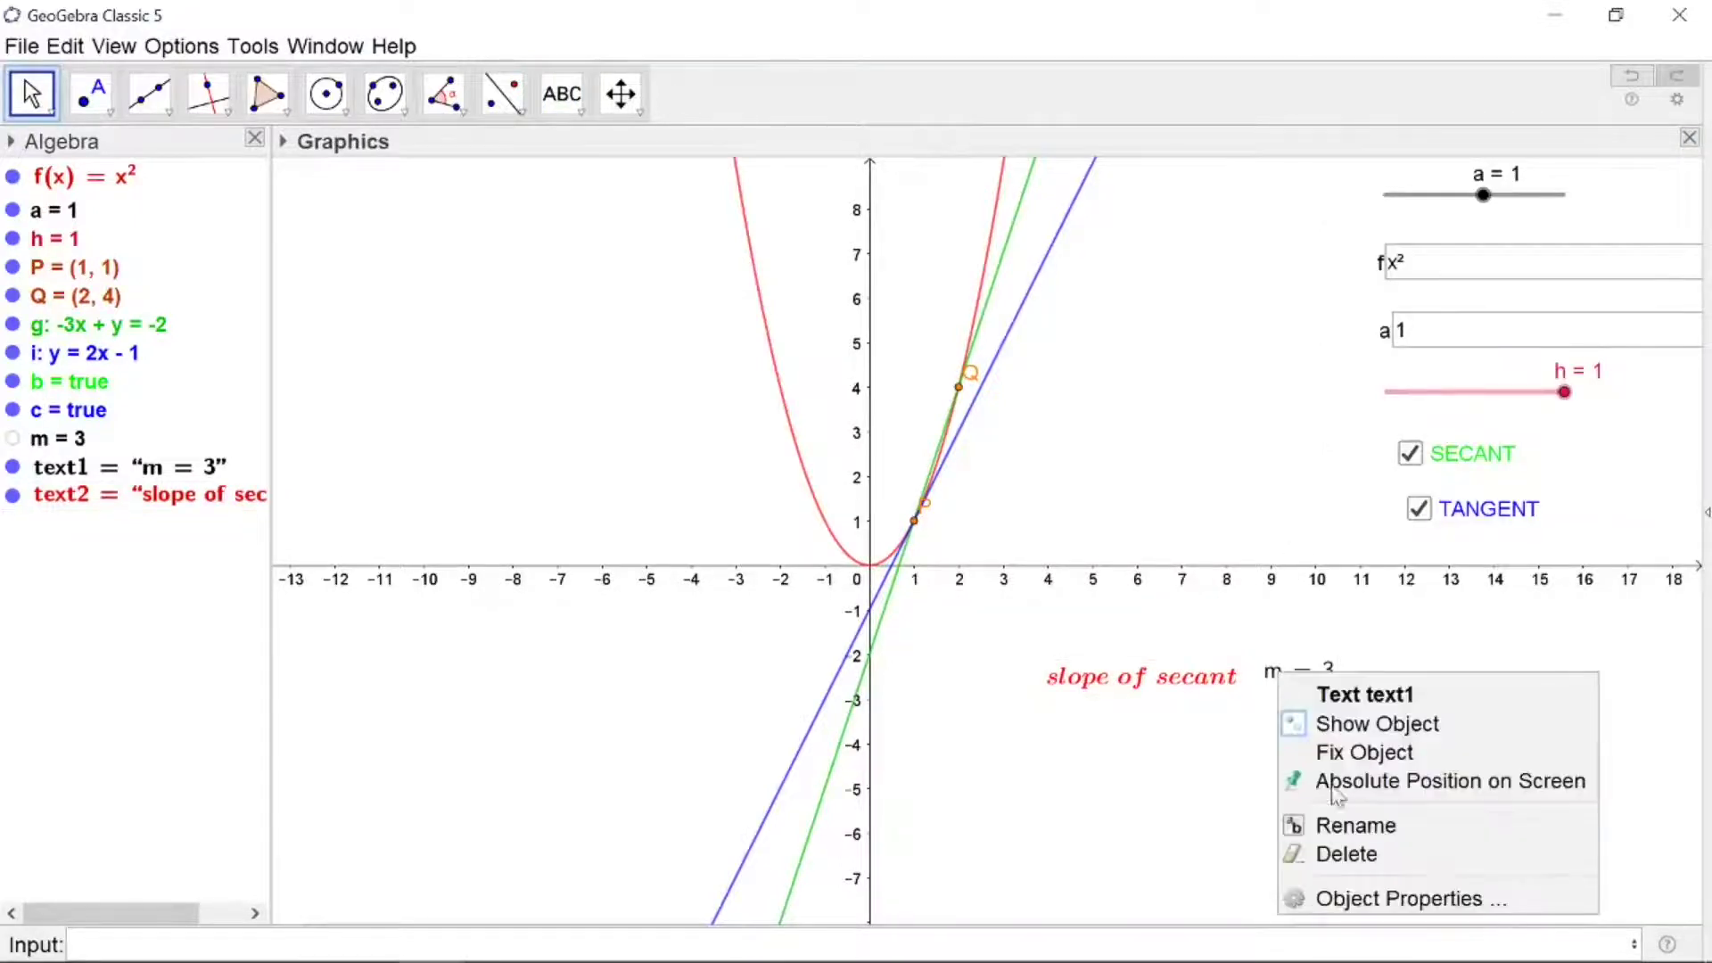
left_click(1355, 900)
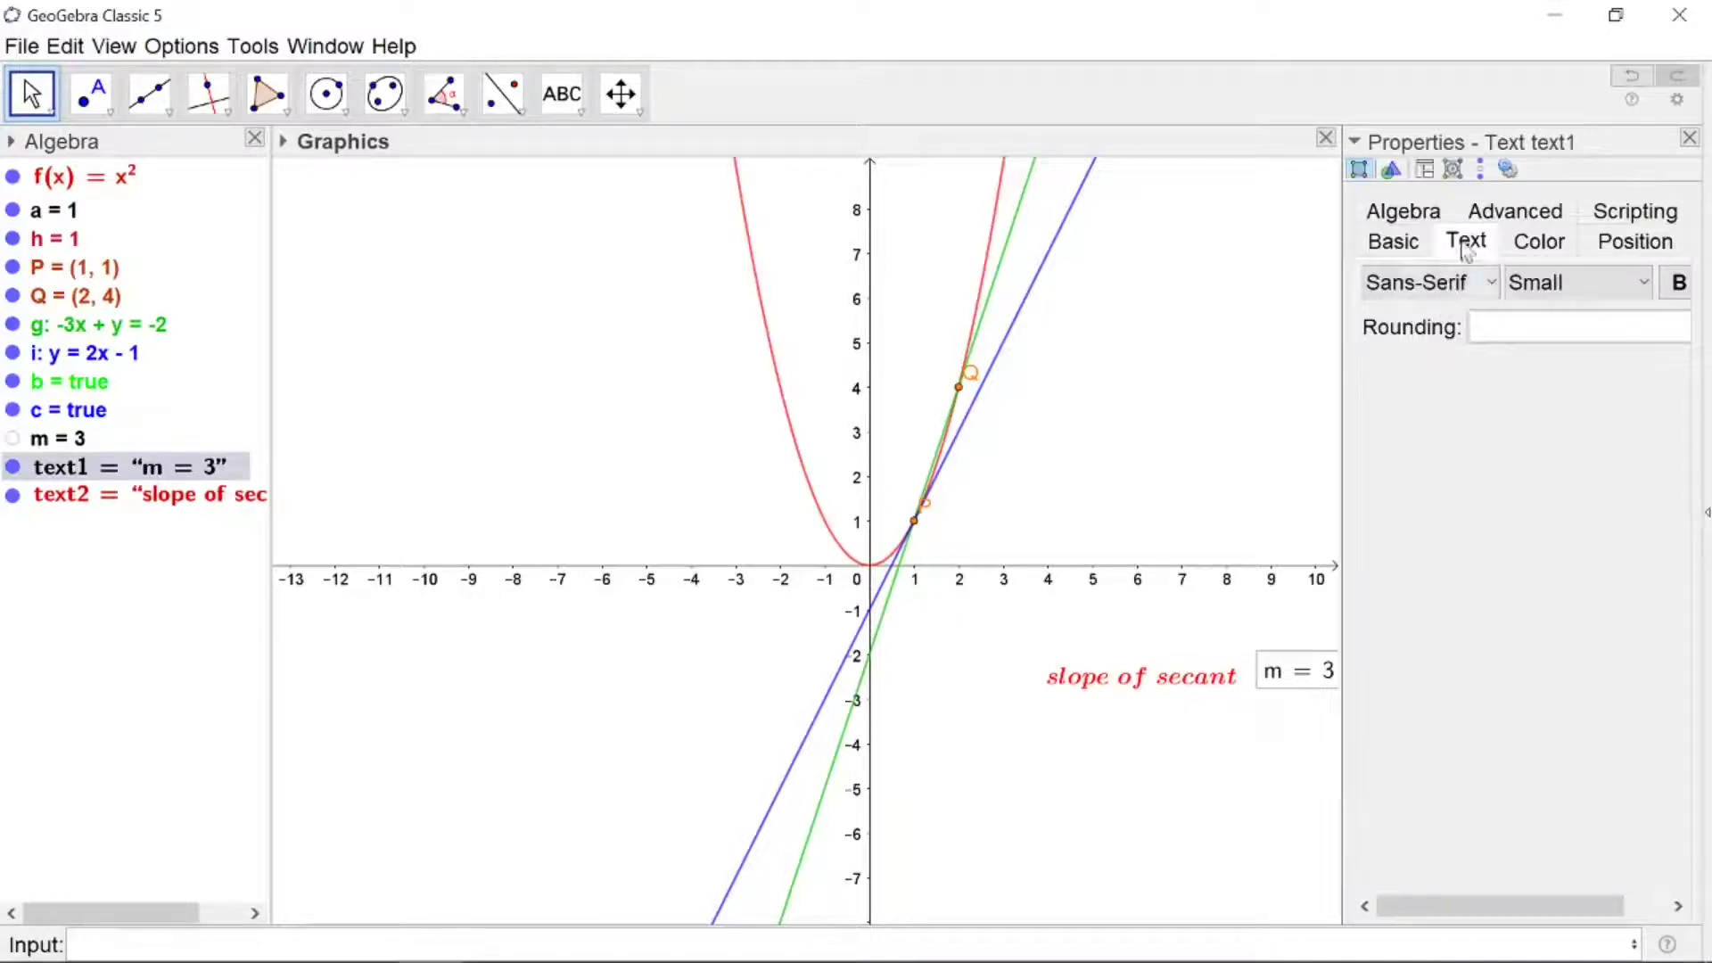
left_click(1678, 283)
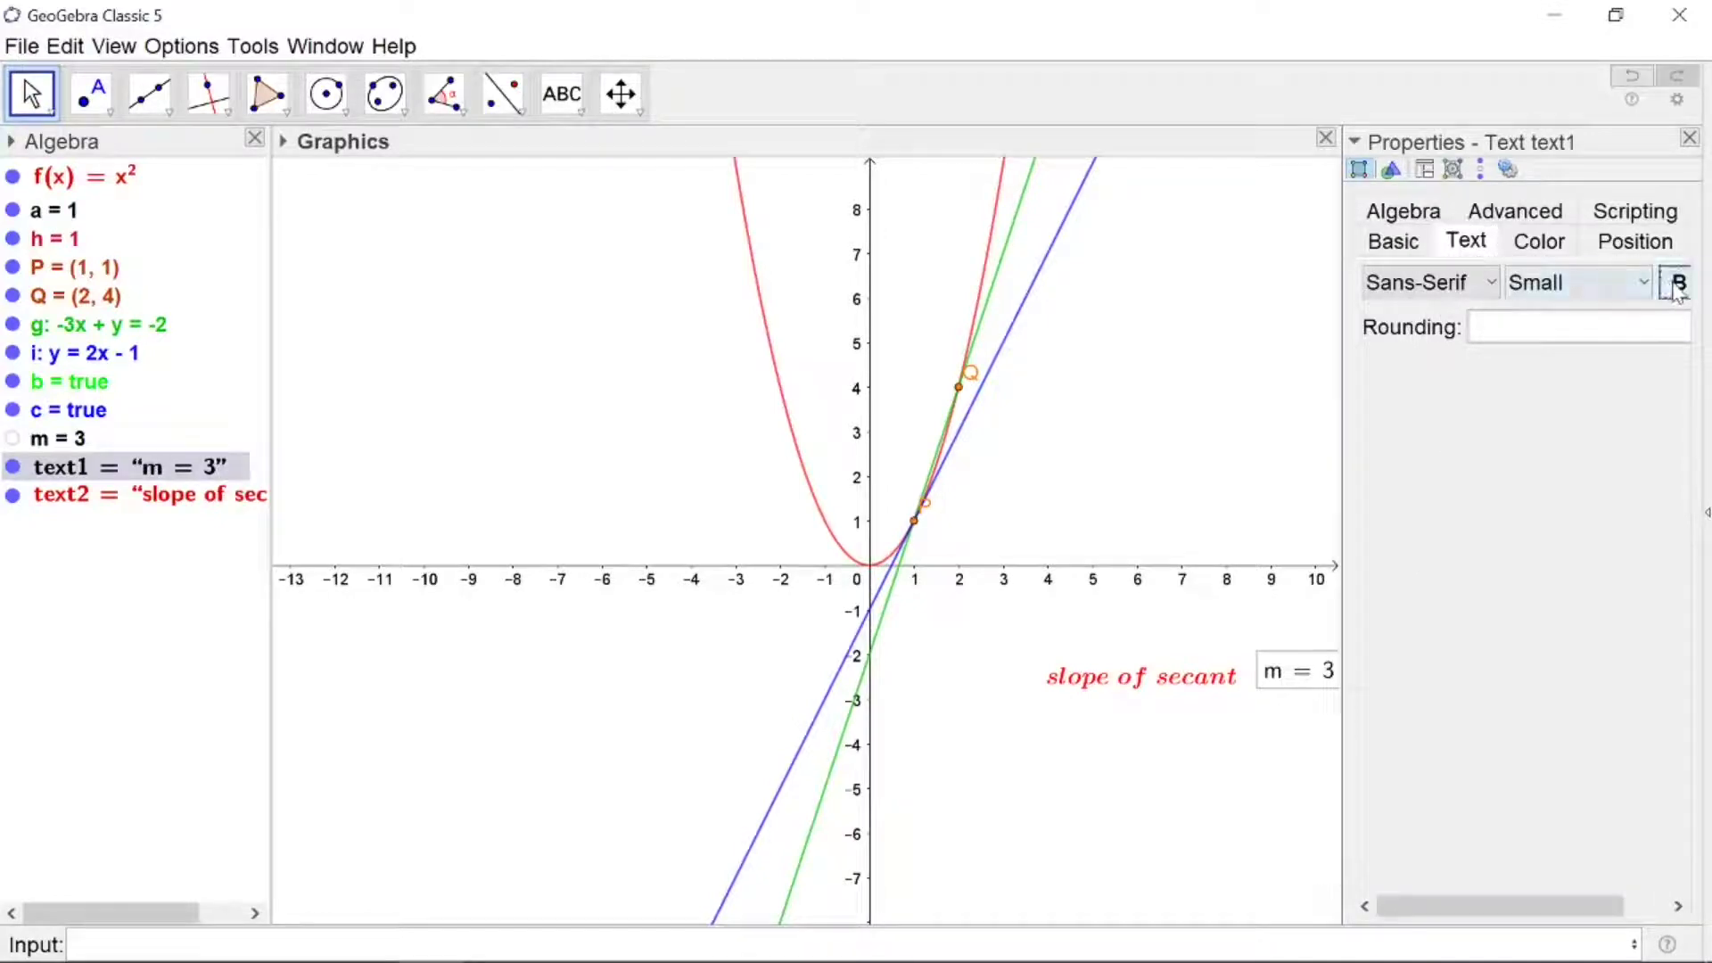
left_click(1540, 250)
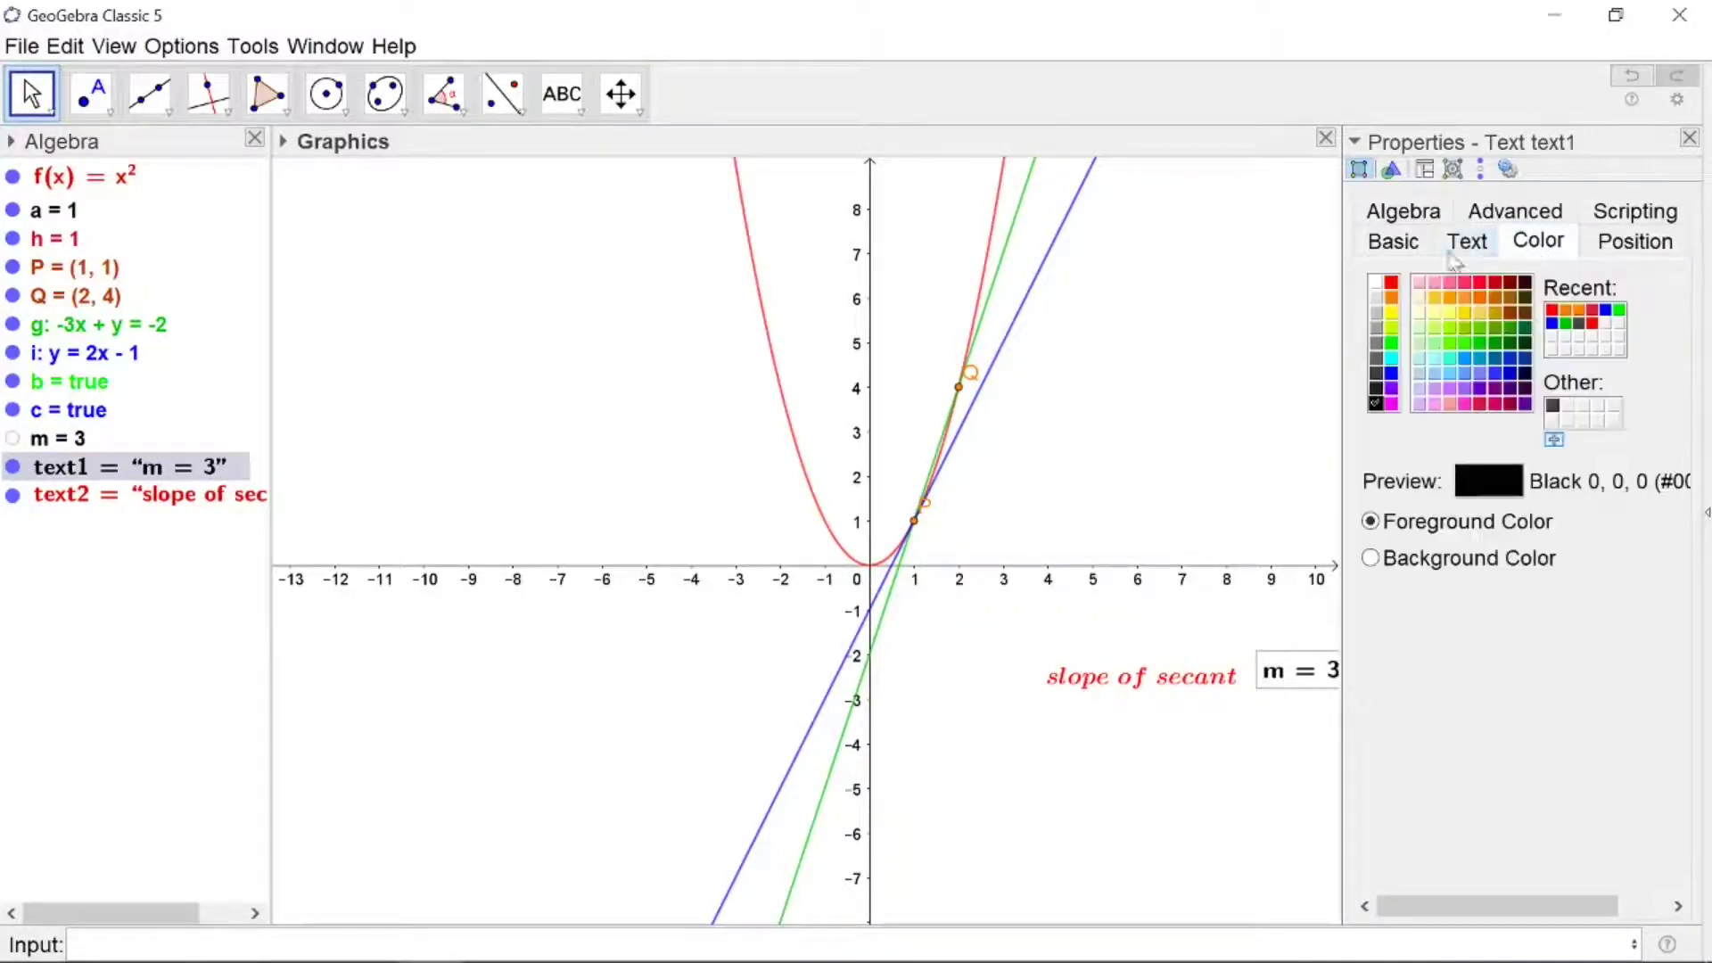
left_click(1392, 283)
left_click(1690, 137)
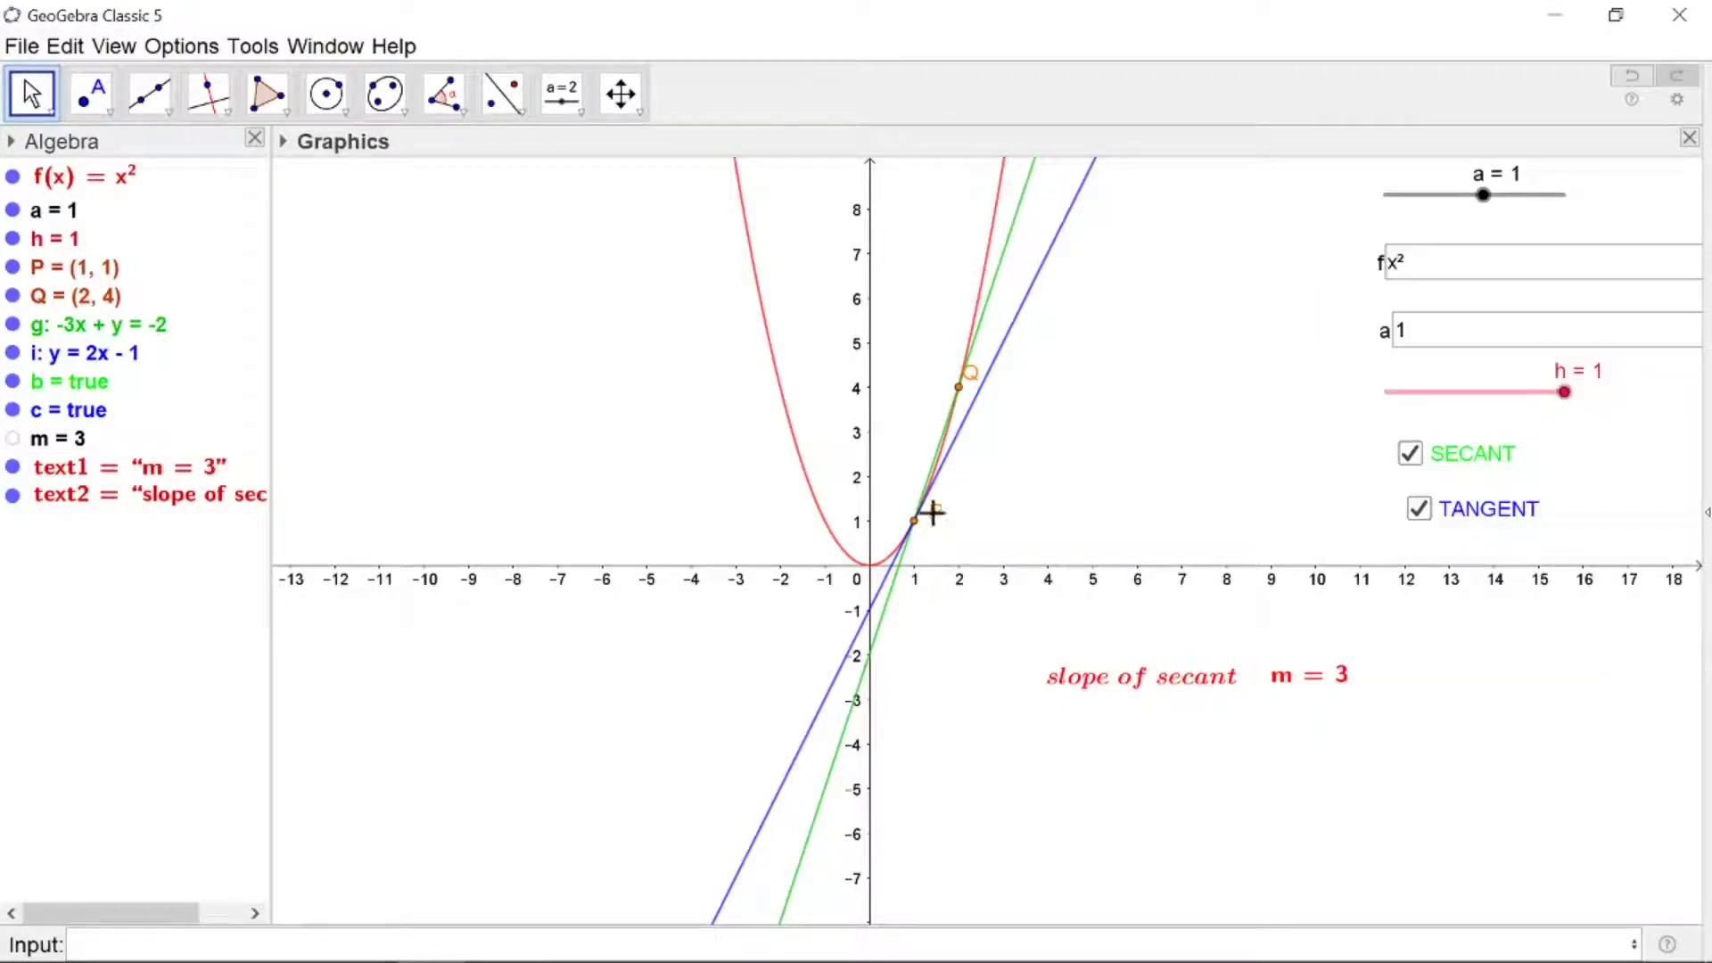
- Move the label of point P slightly to the right, clear of the secant and tangent lines
left_click(927, 510)
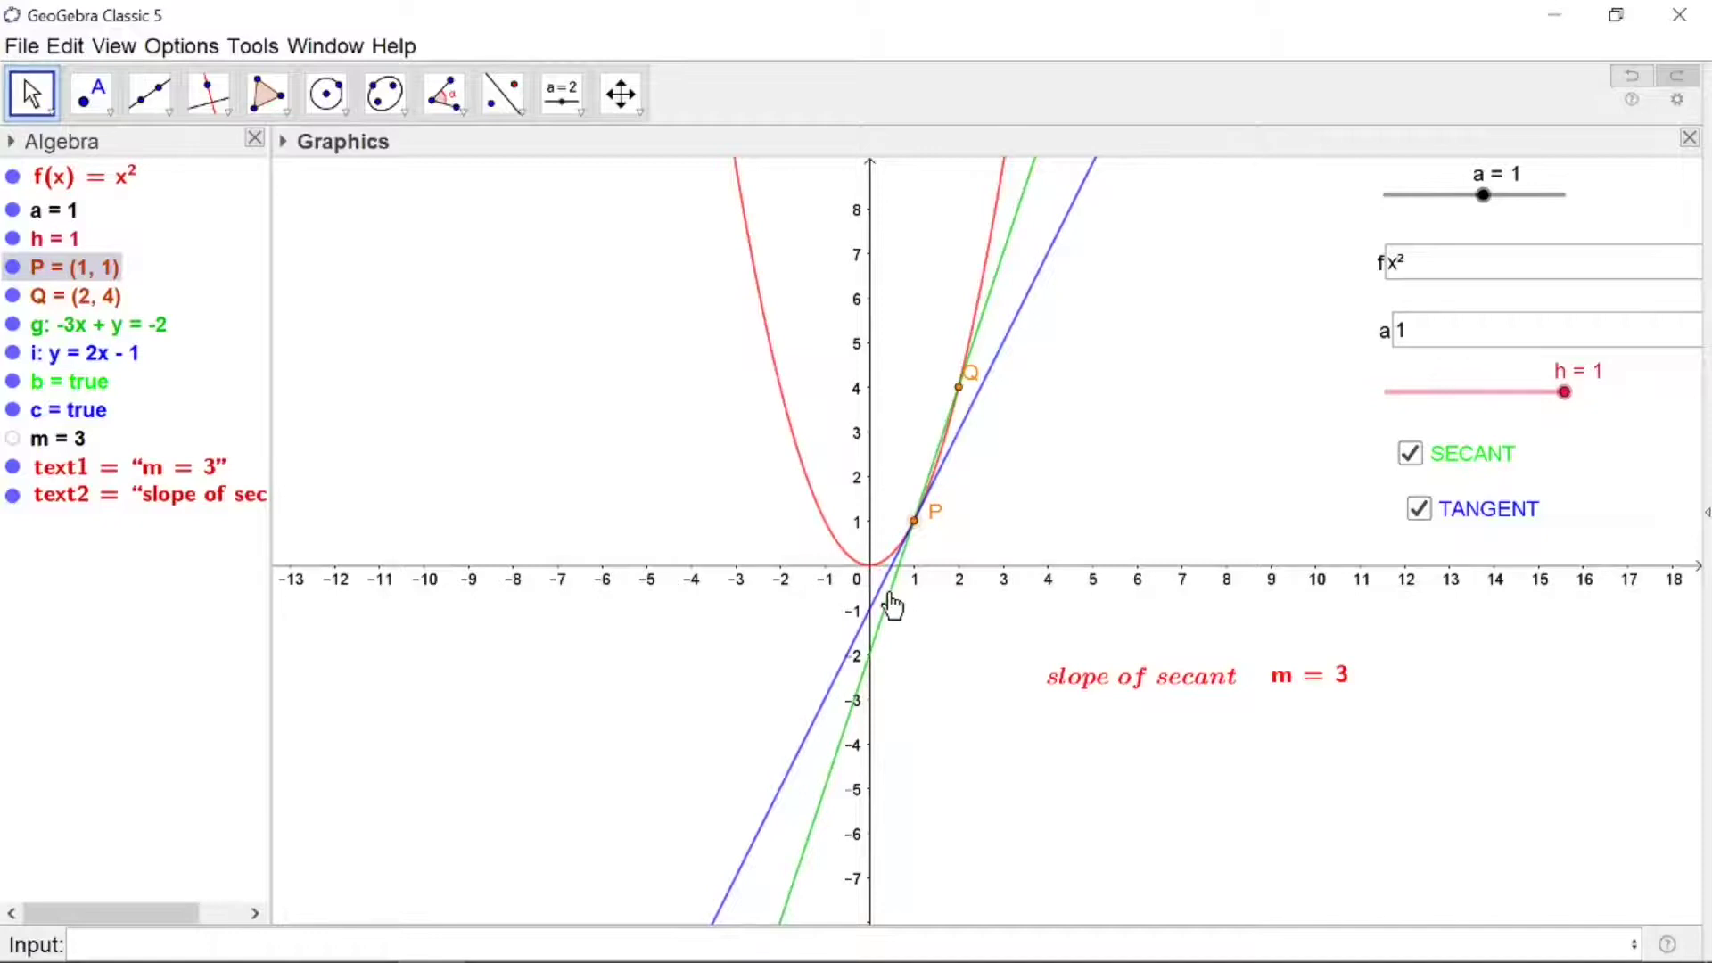
- Set the h slider to 0.57
scroll(892, 598, "up", 3)
left_click_drag(889, 642, 894, 711)
scroll(907, 703, "up", 2)
left_click(905, 678)
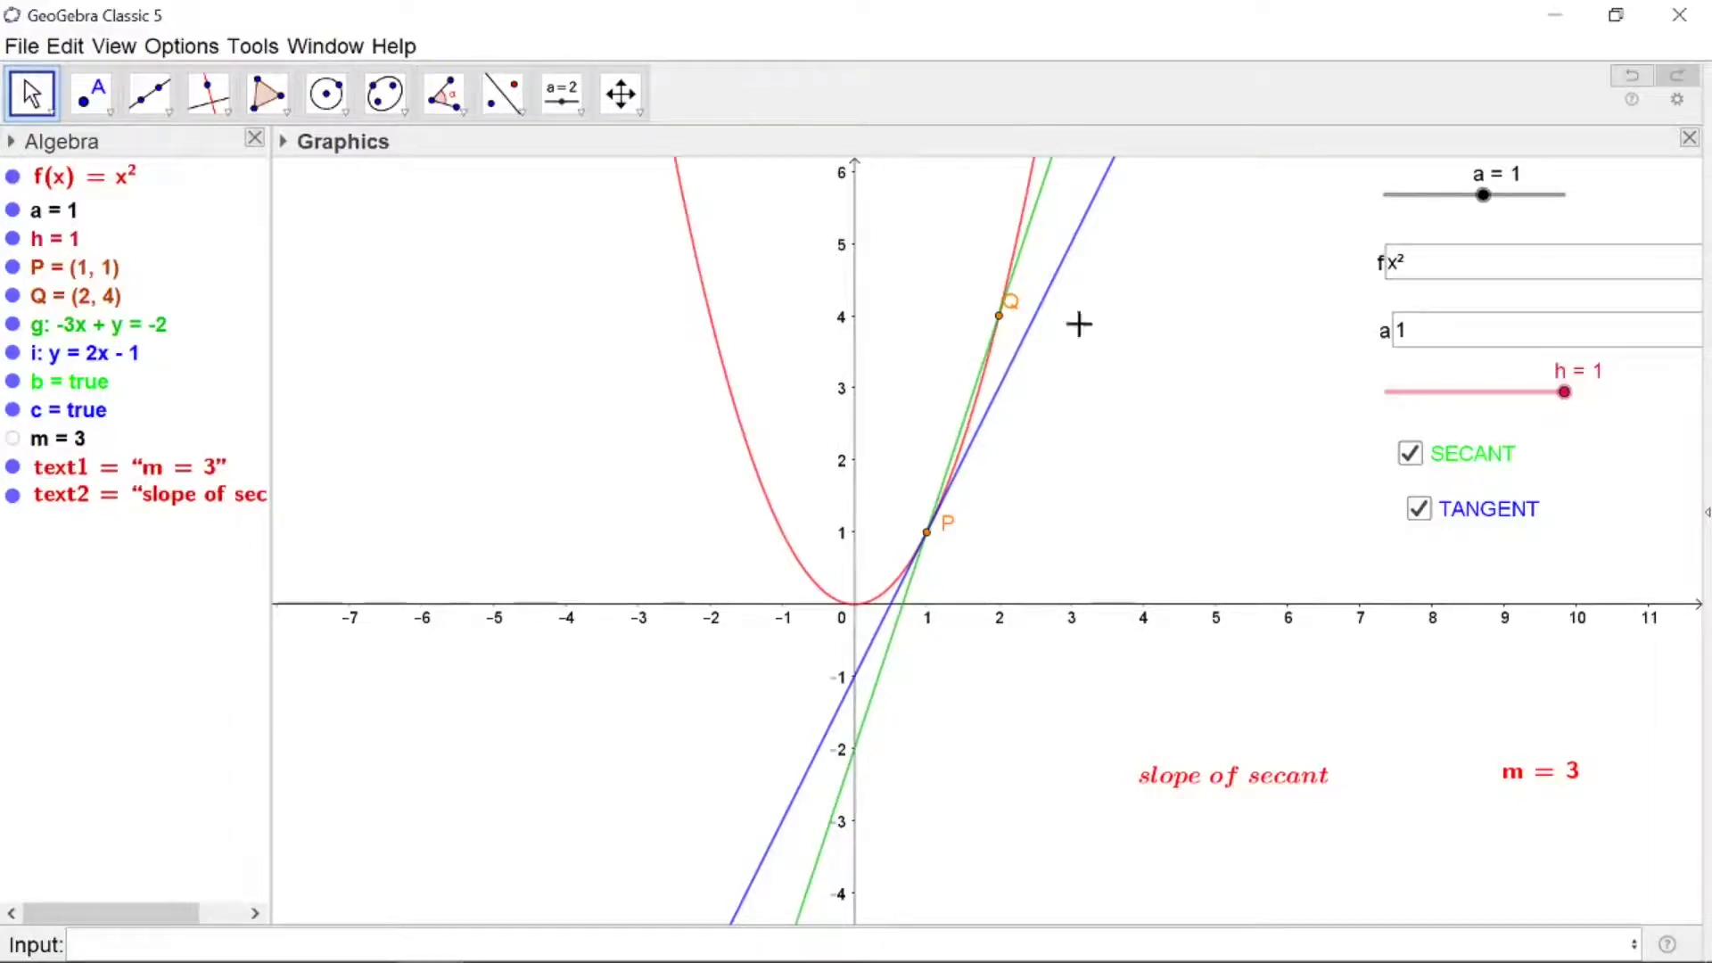
left_click_drag(1567, 399, 1527, 397)
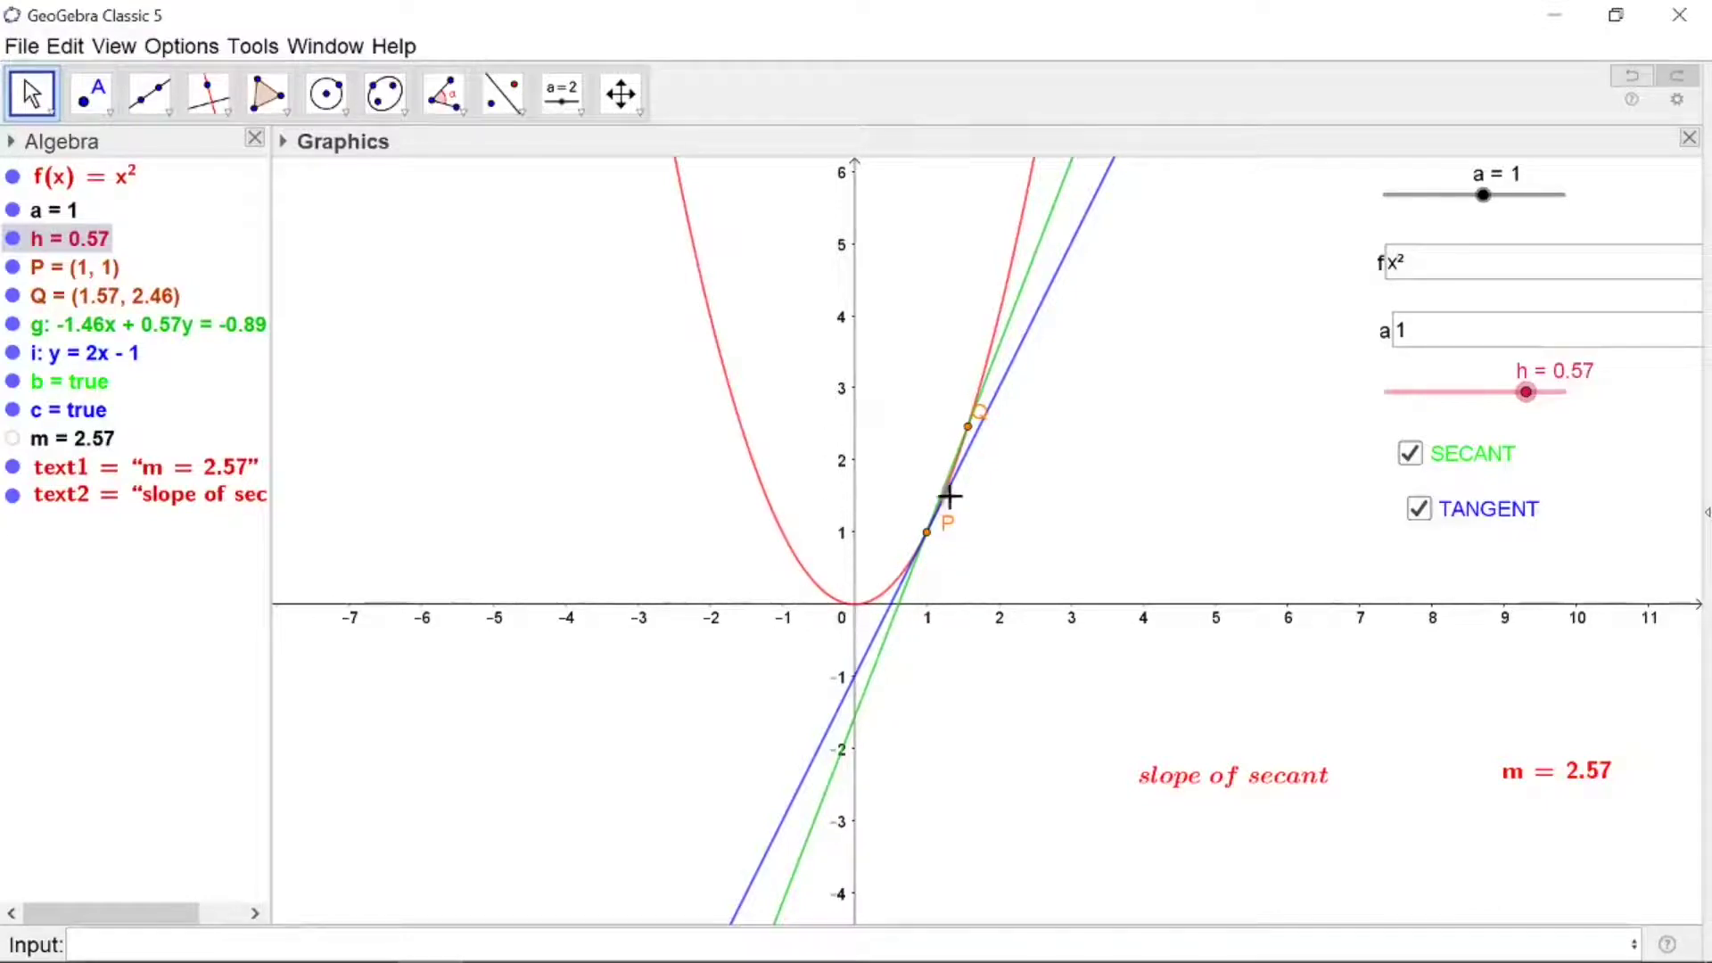
- Add the LaTeX text "a" to the graph just below the x-axis, near x = 1
left_click(582, 111)
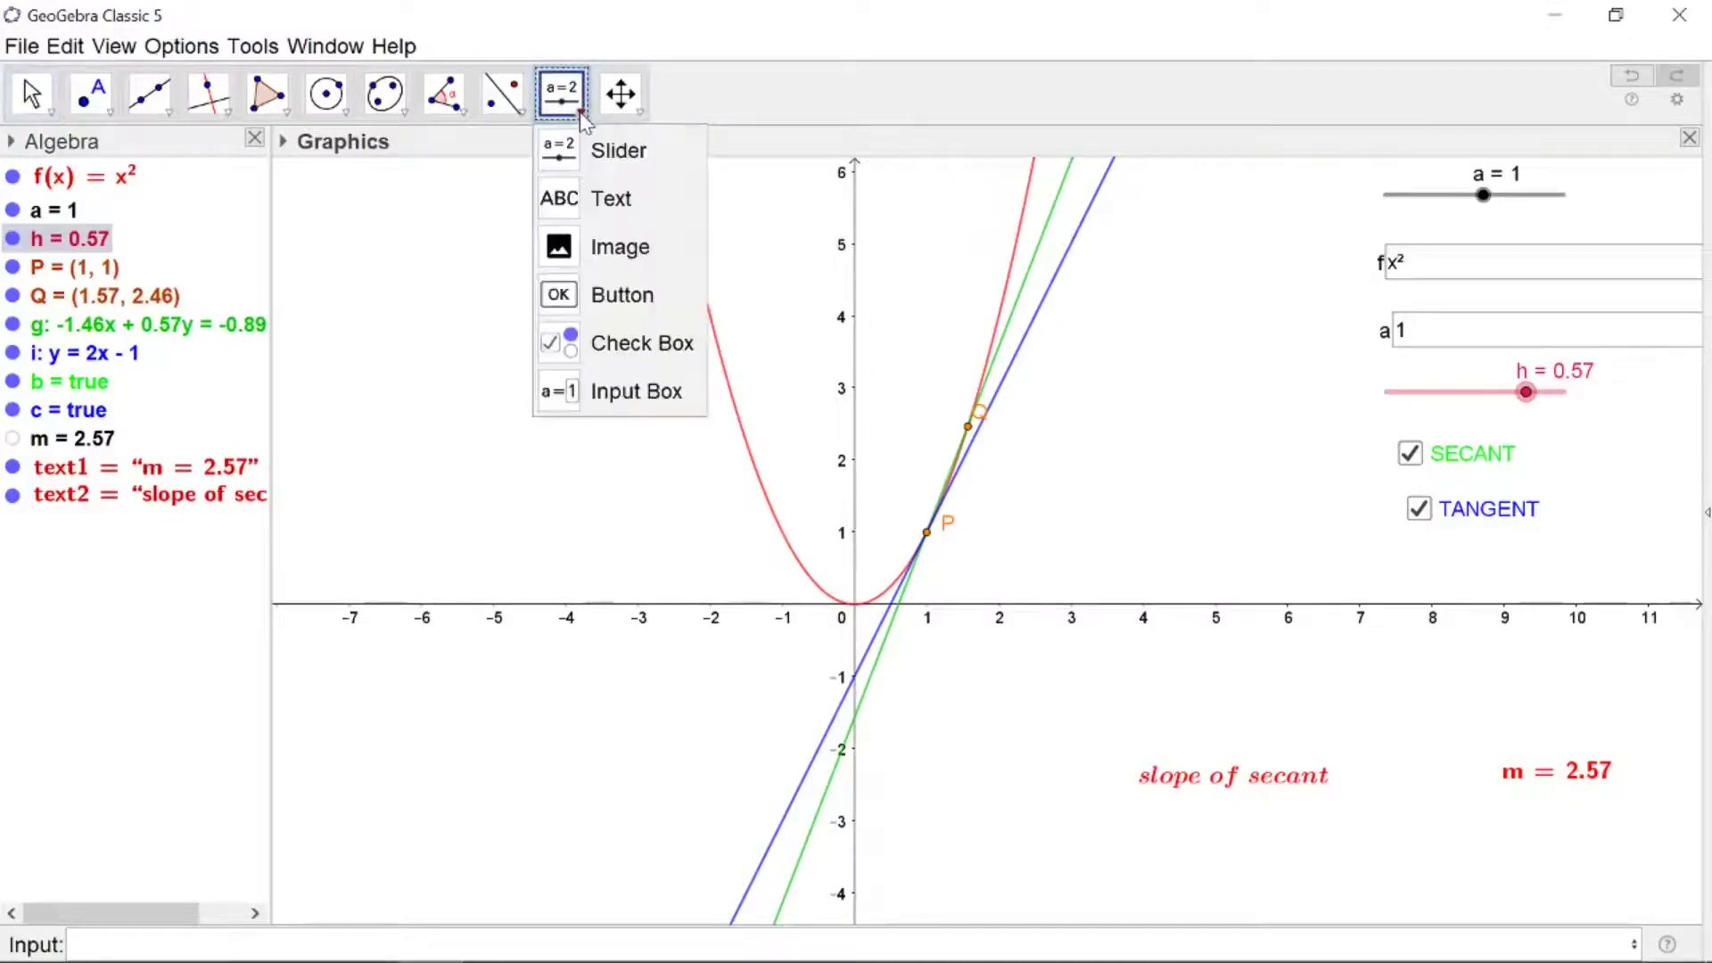
left_click(596, 198)
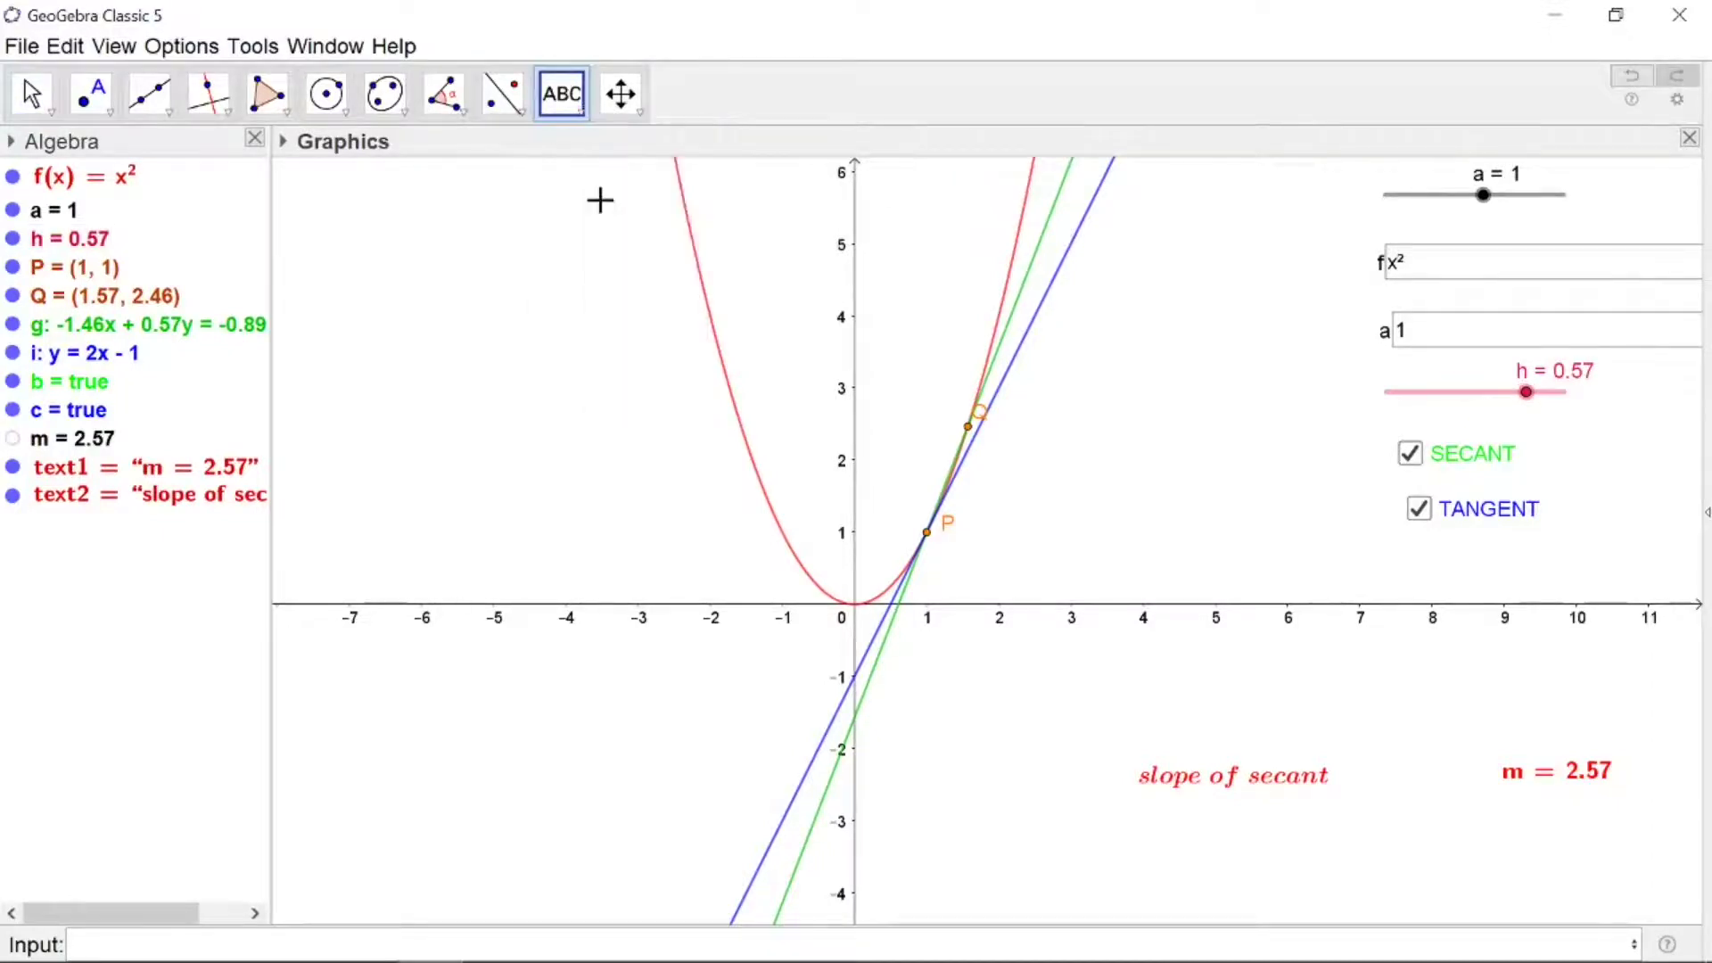
left_click(886, 664)
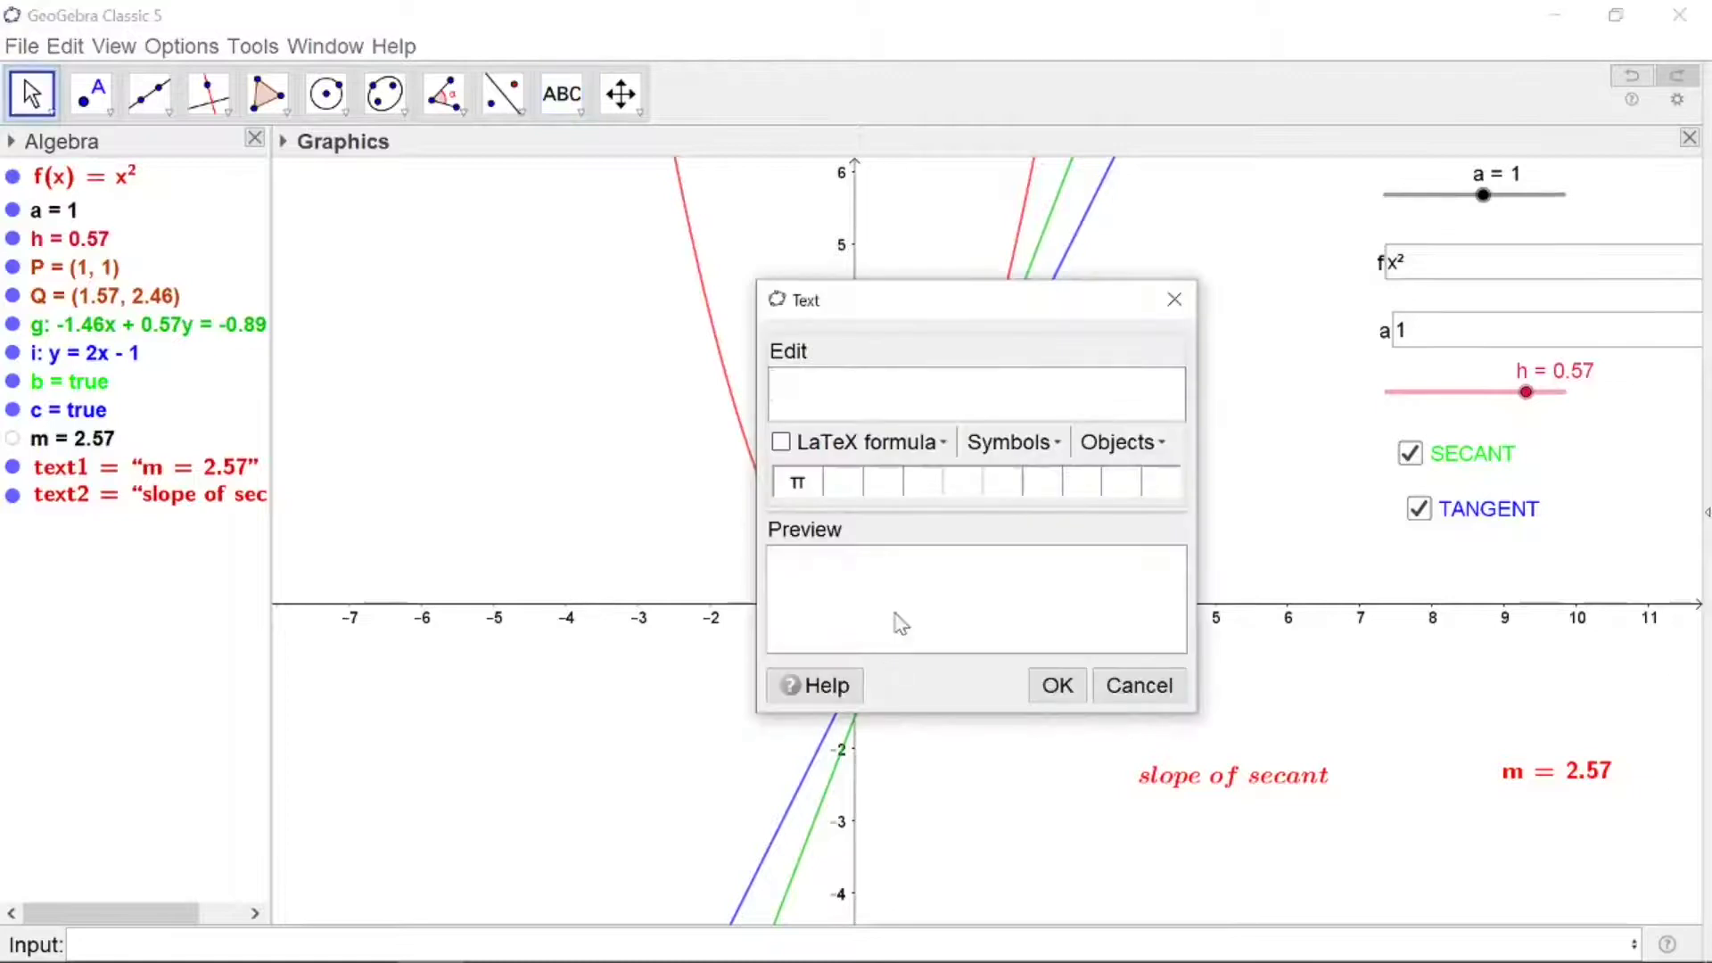
type("a")
left_click(782, 445)
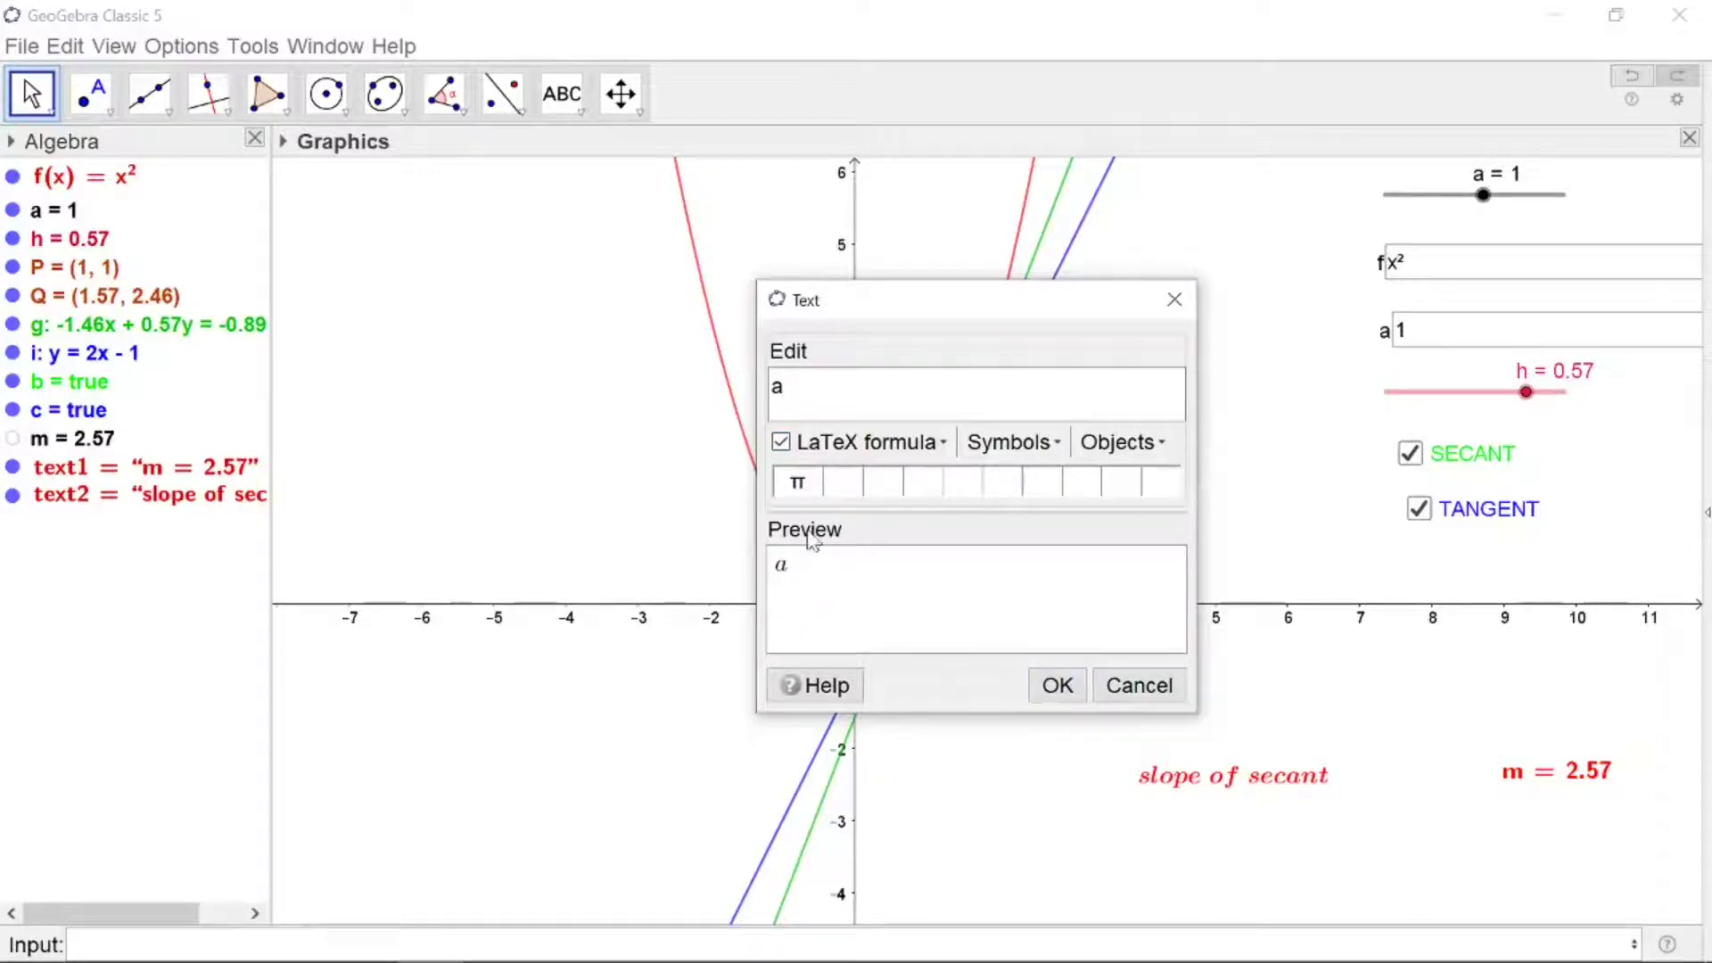
left_click(1055, 687)
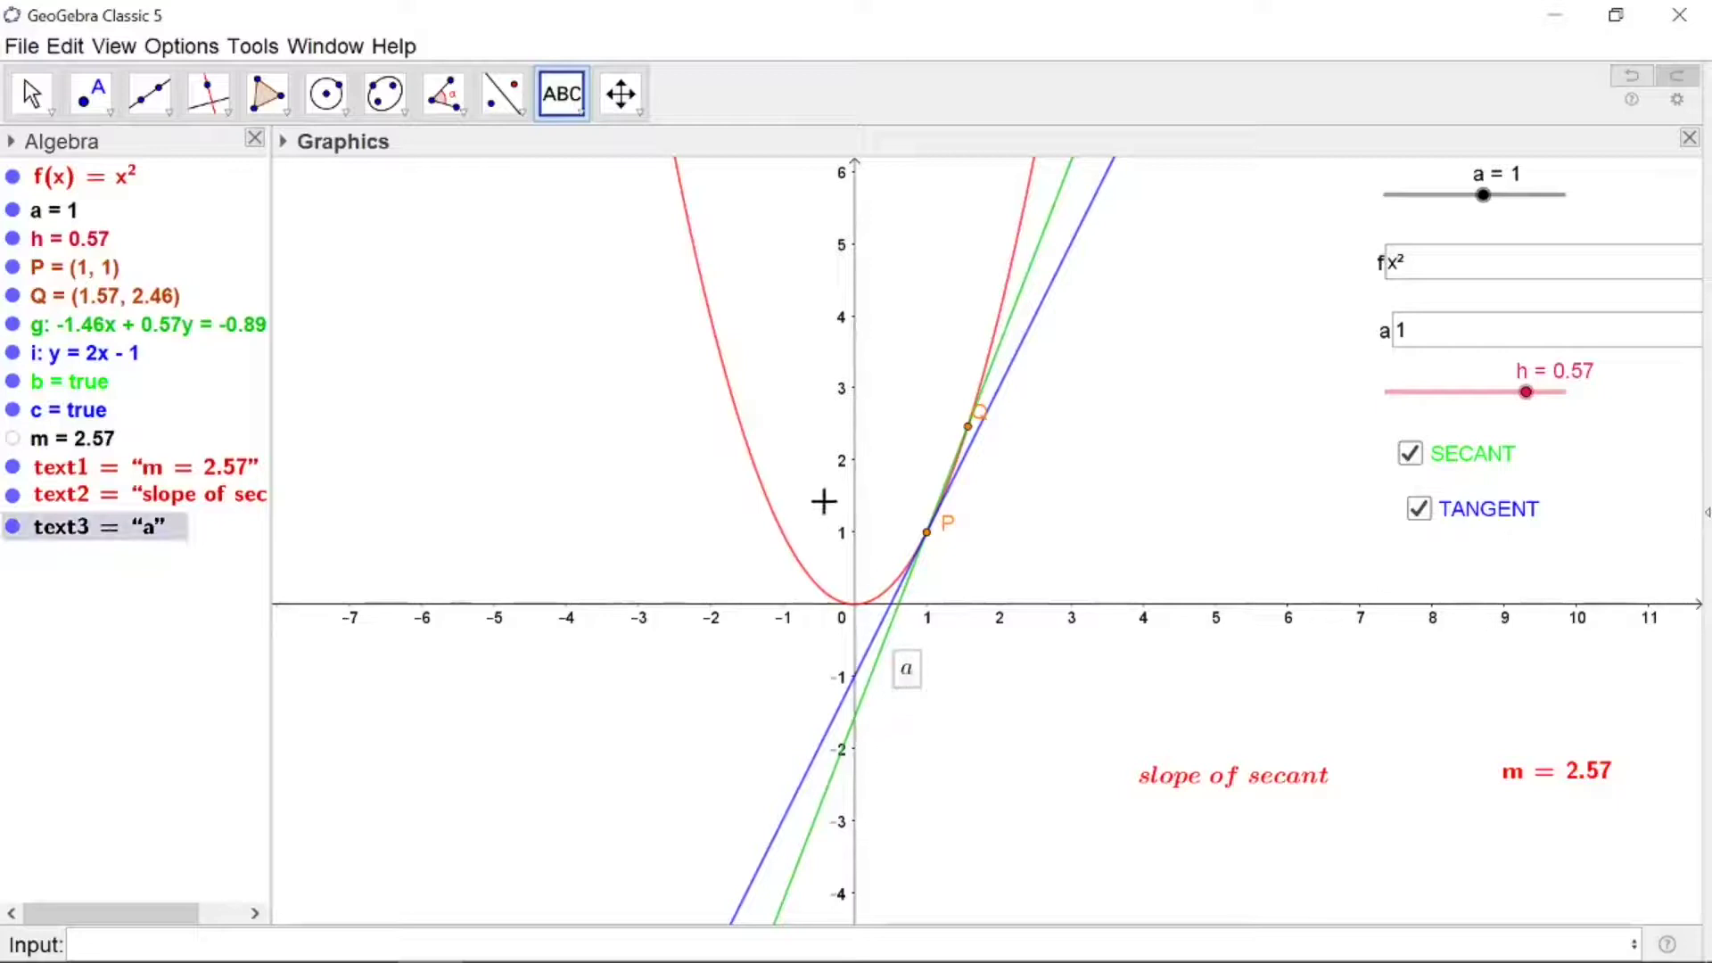
right_click(796, 506)
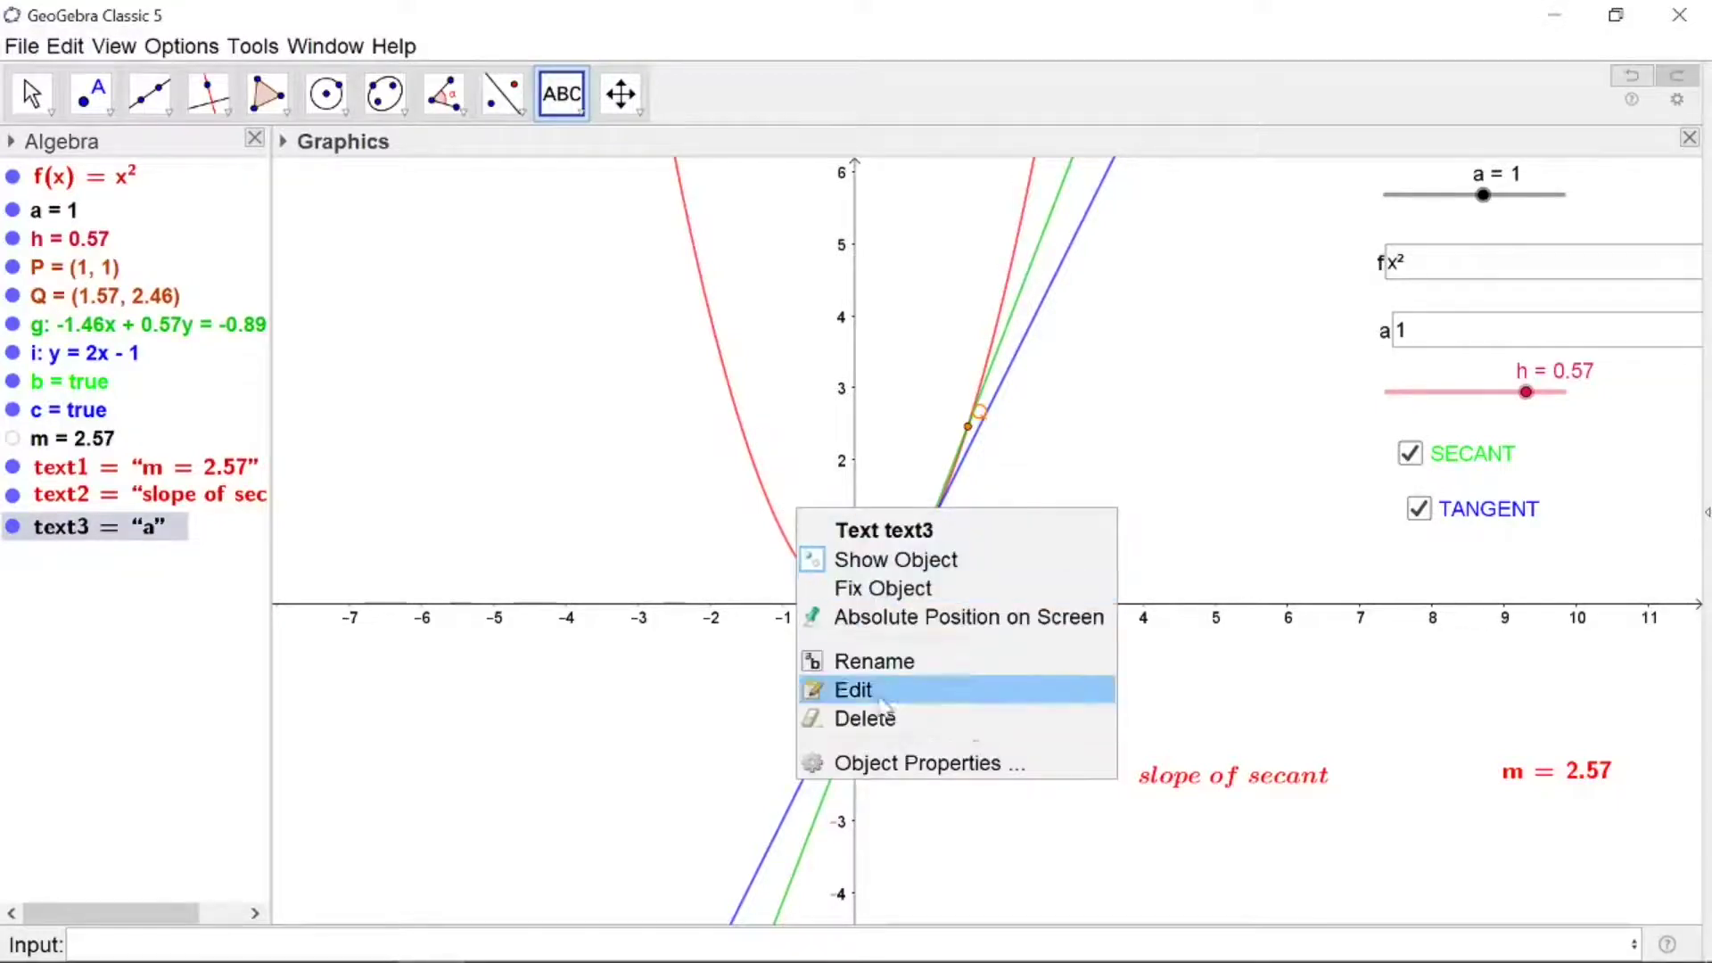
left_click(956, 685)
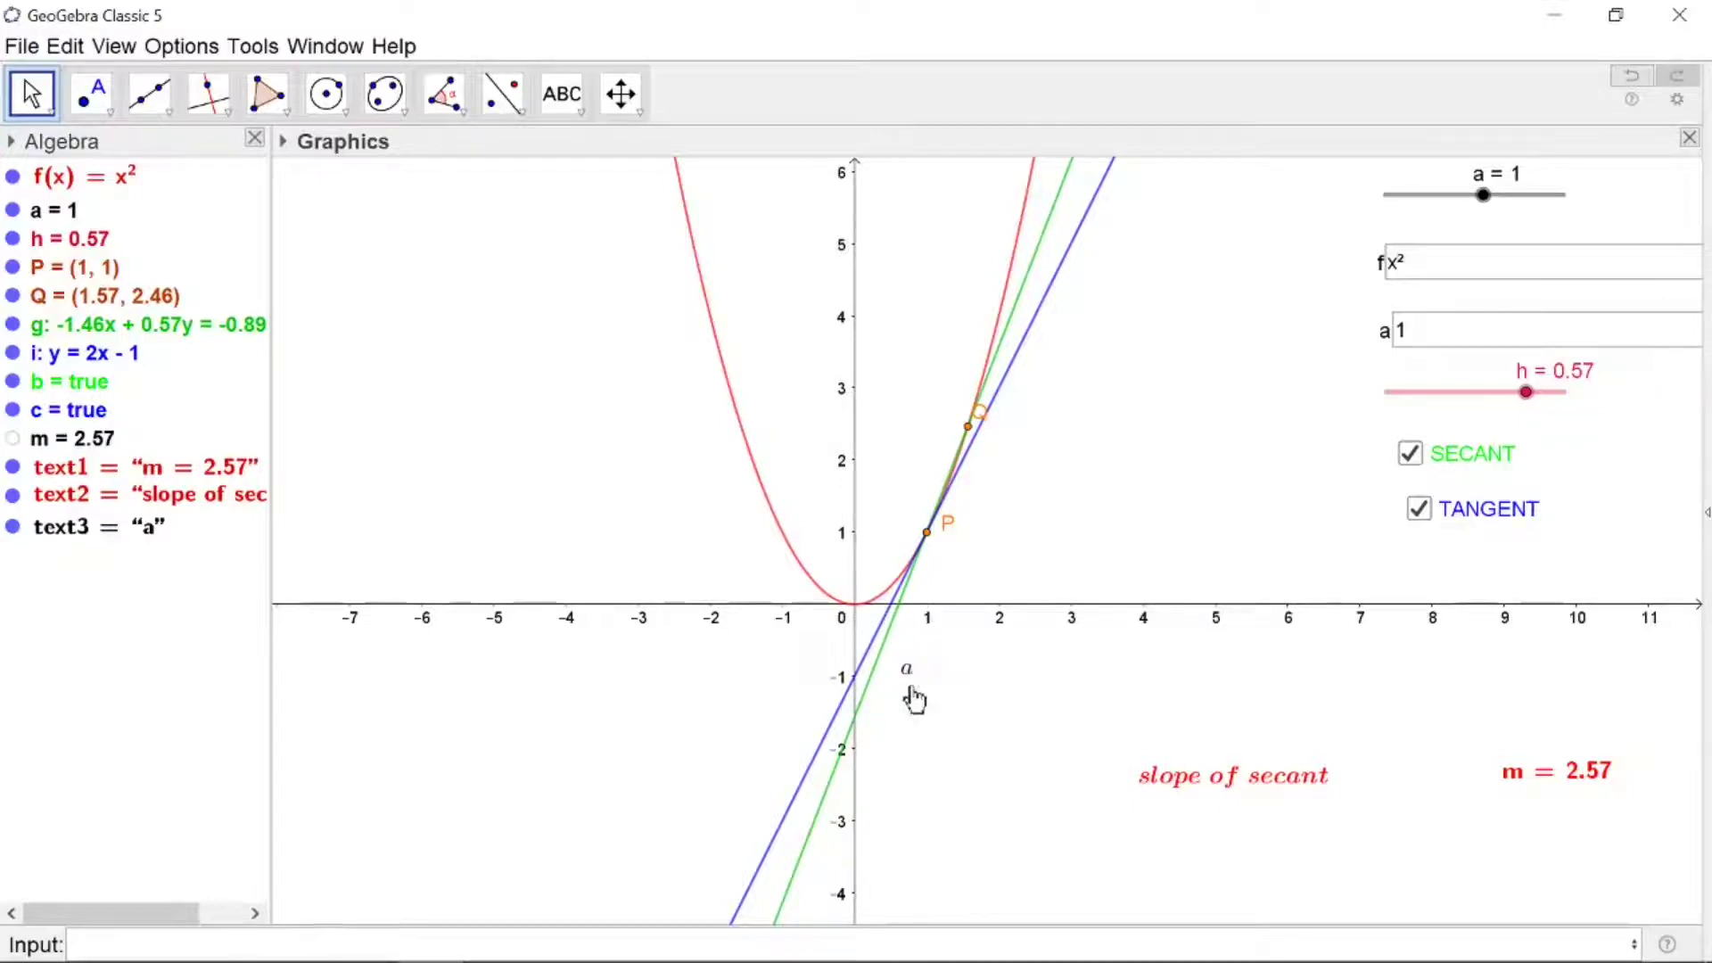
- Add the LaTeX text "f(a)" and place it just left of the y-axis, near y = 1
left_click(580, 105)
left_click(584, 111)
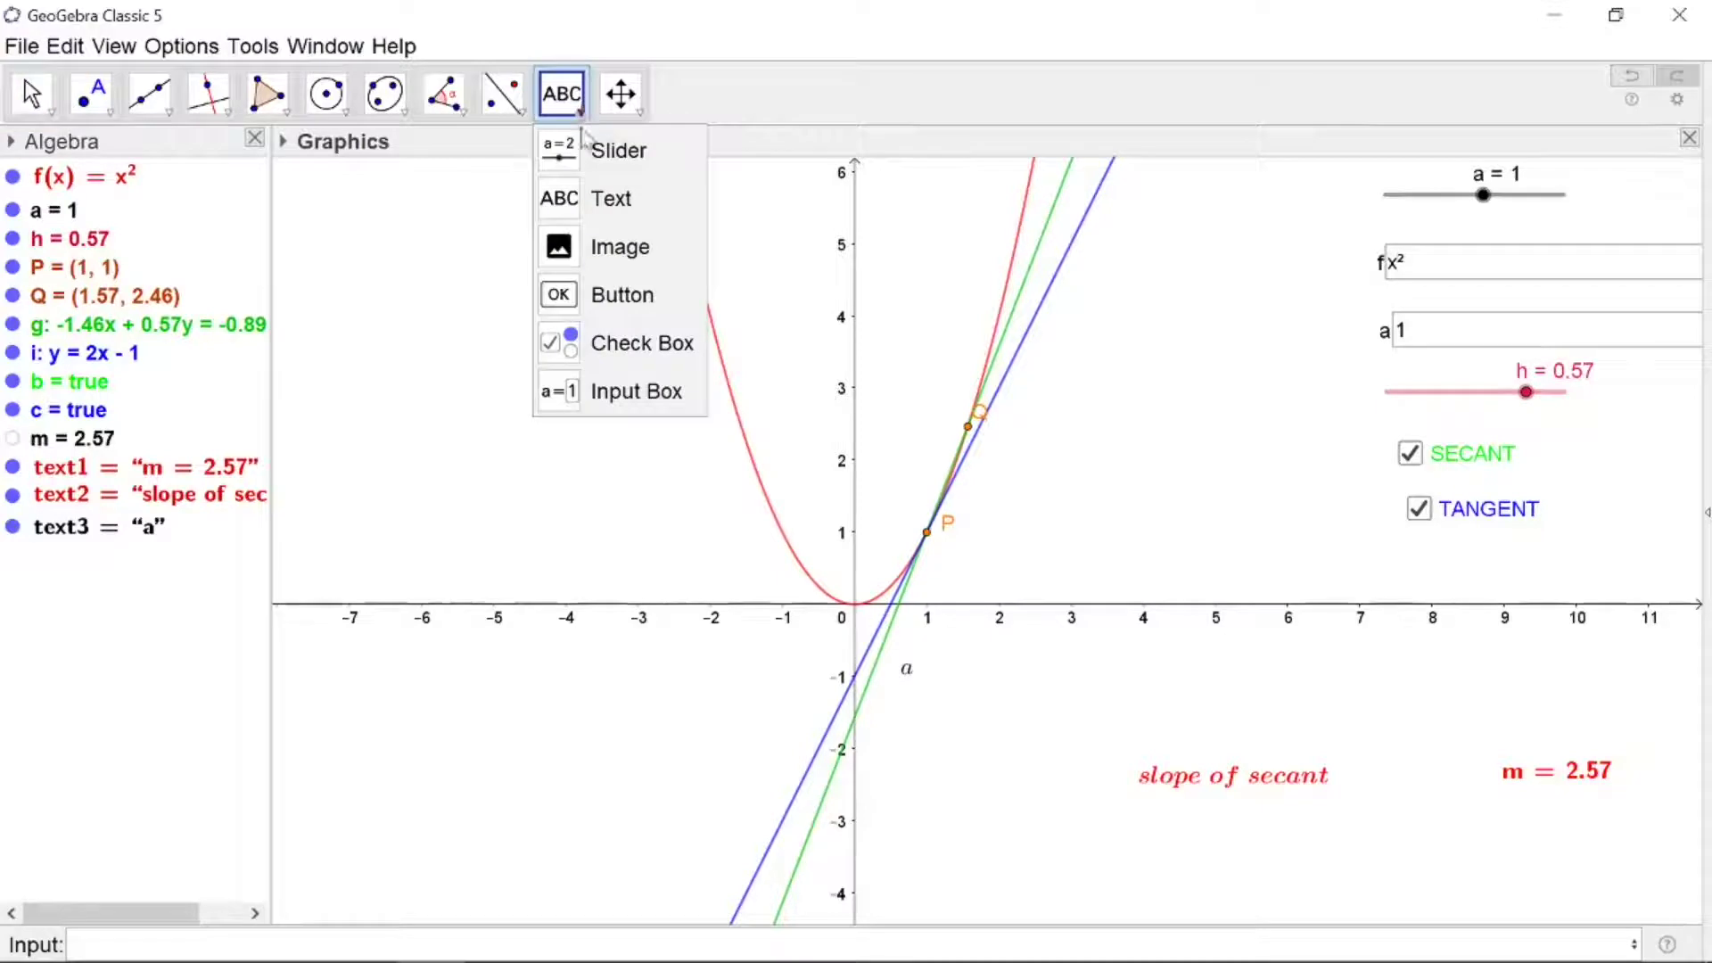
left_click(603, 196)
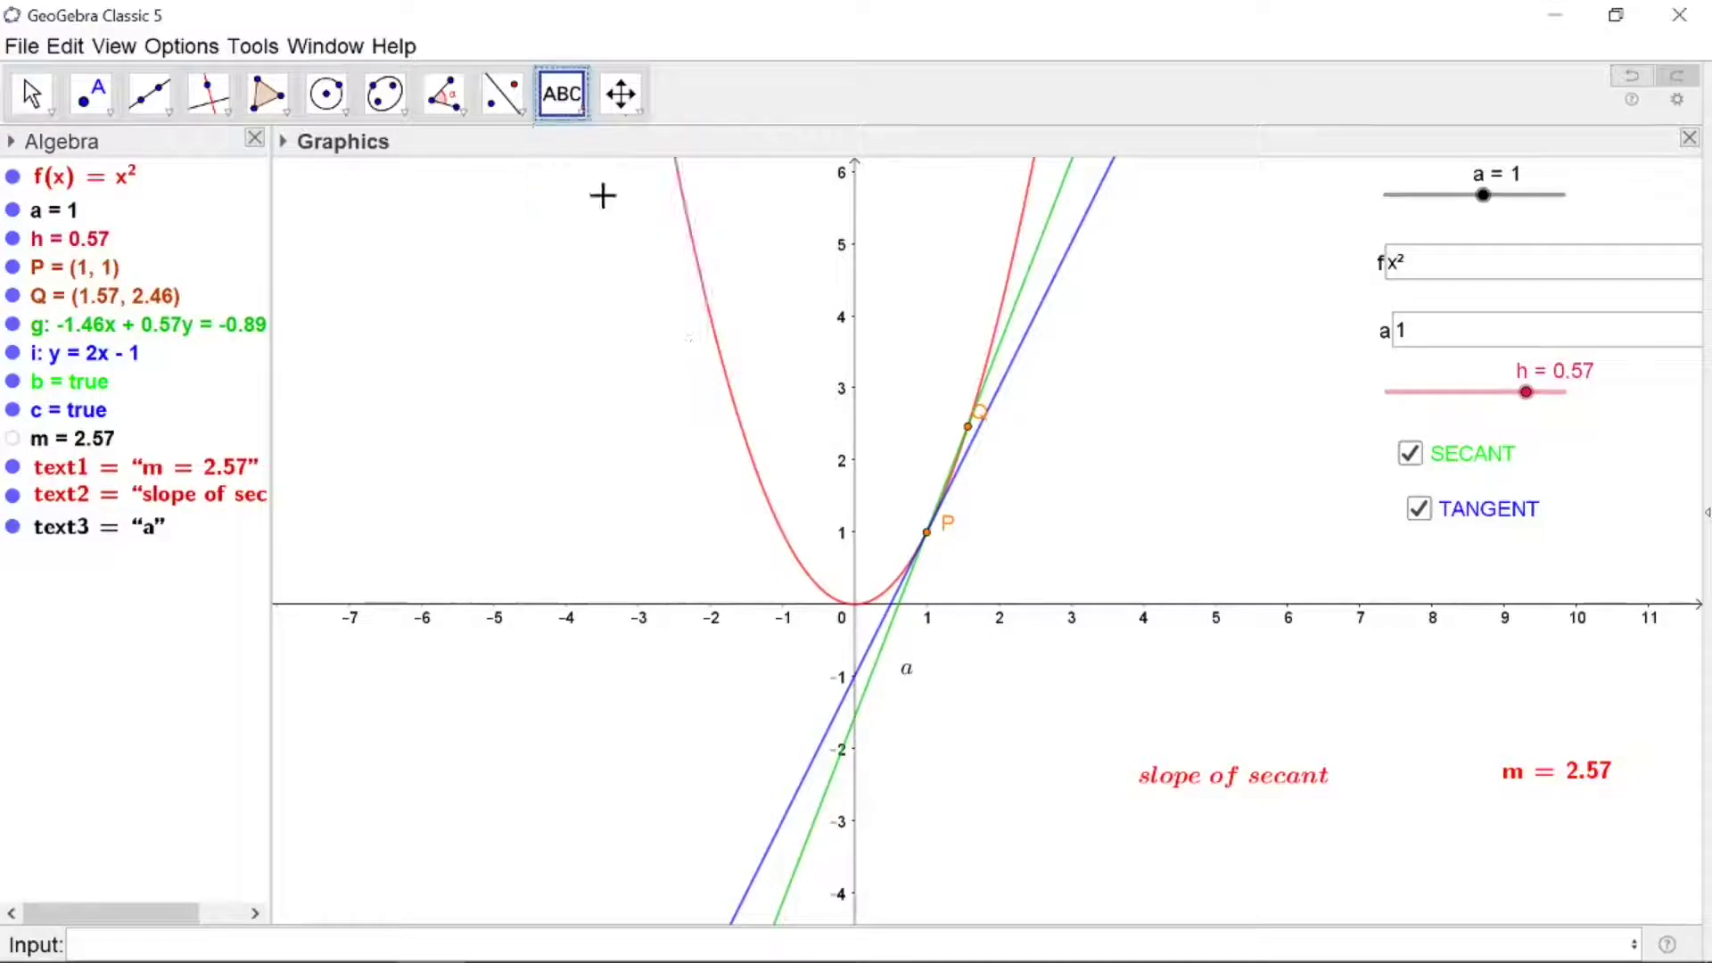
left_click(816, 533)
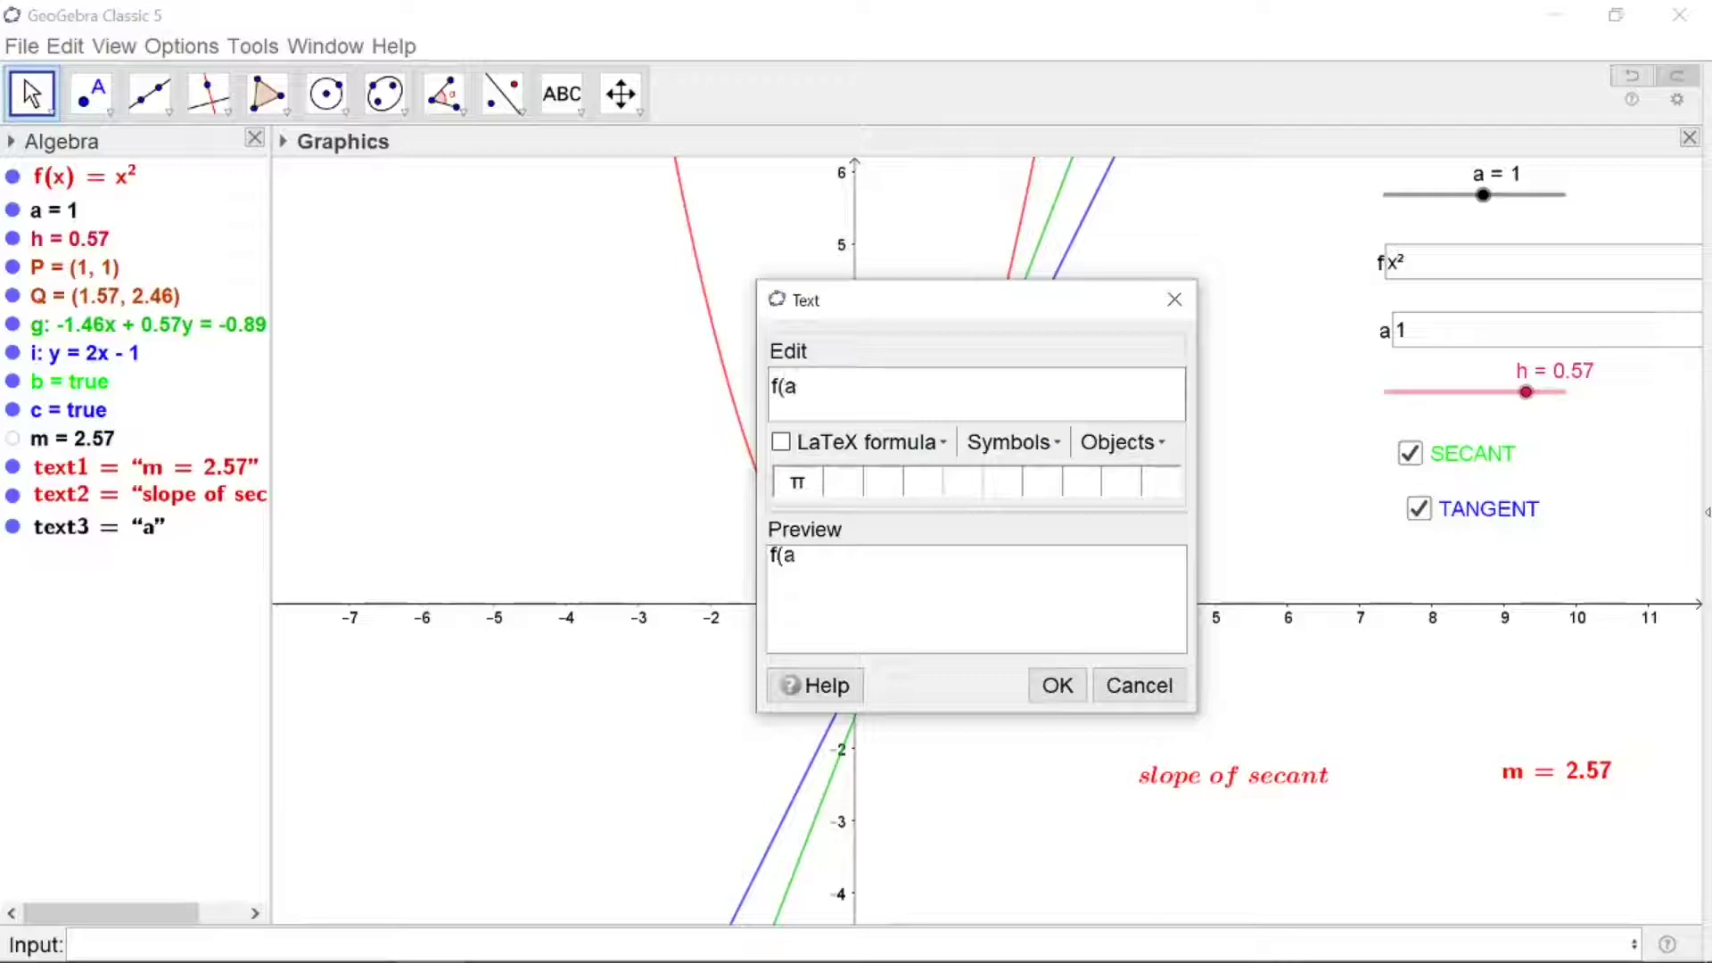
type("f(a)")
left_click(781, 443)
left_click(1056, 685)
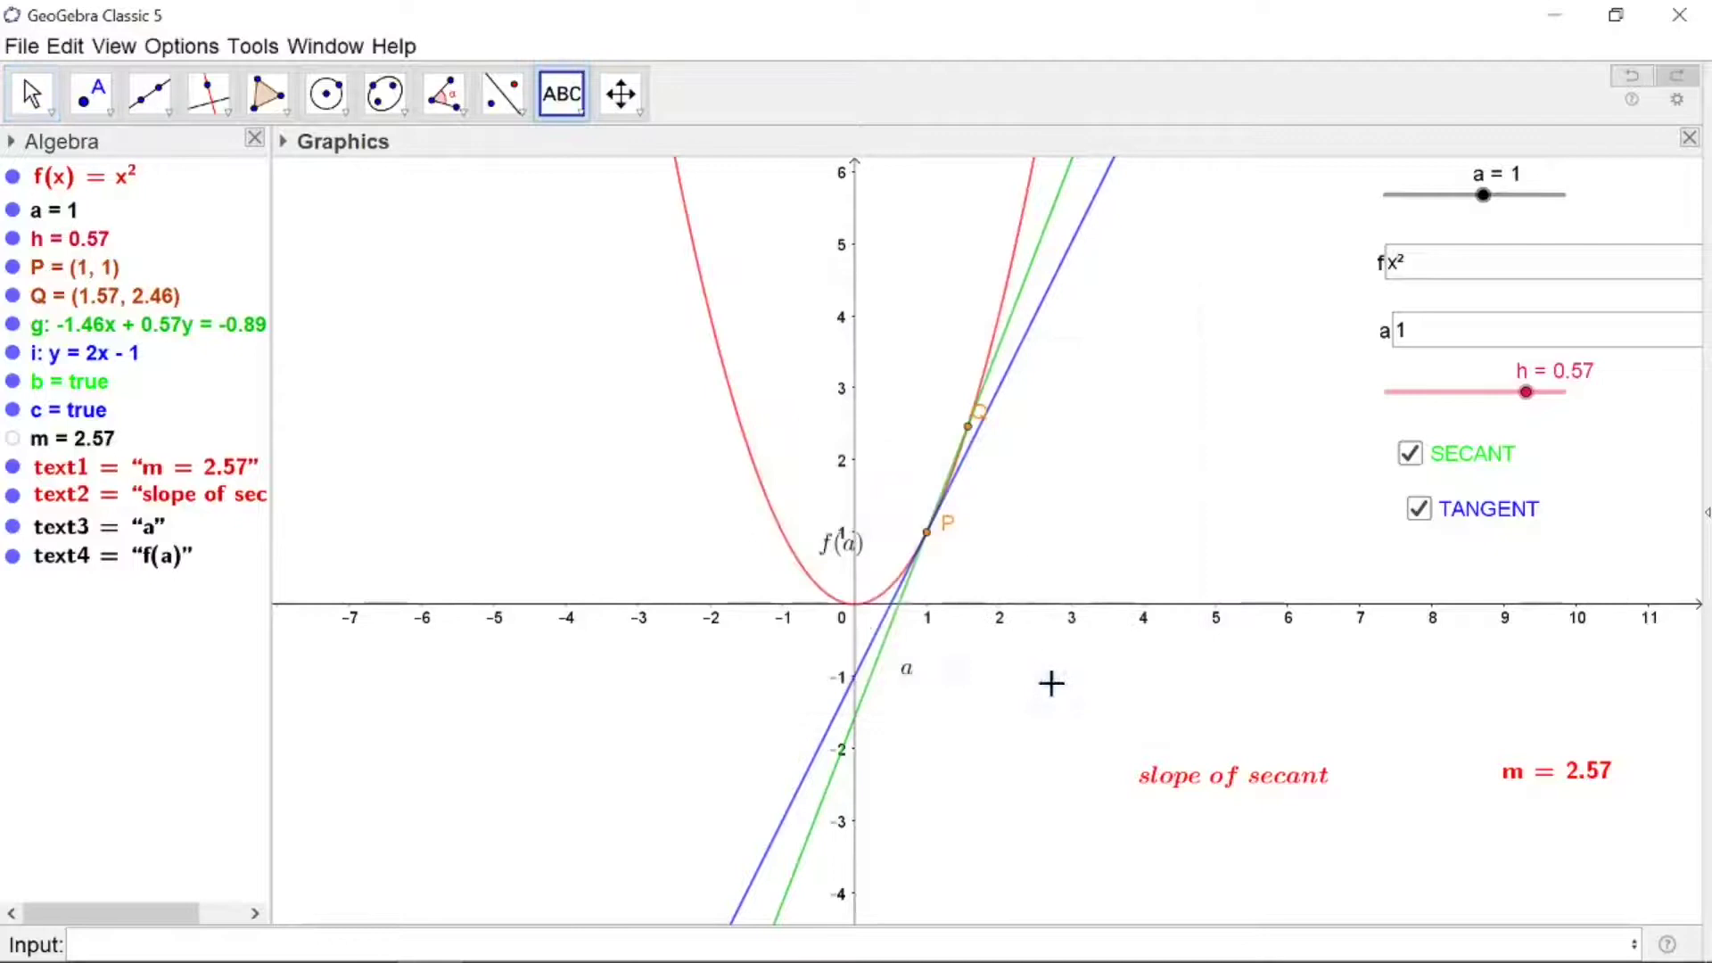
left_click_drag(854, 544, 838, 554)
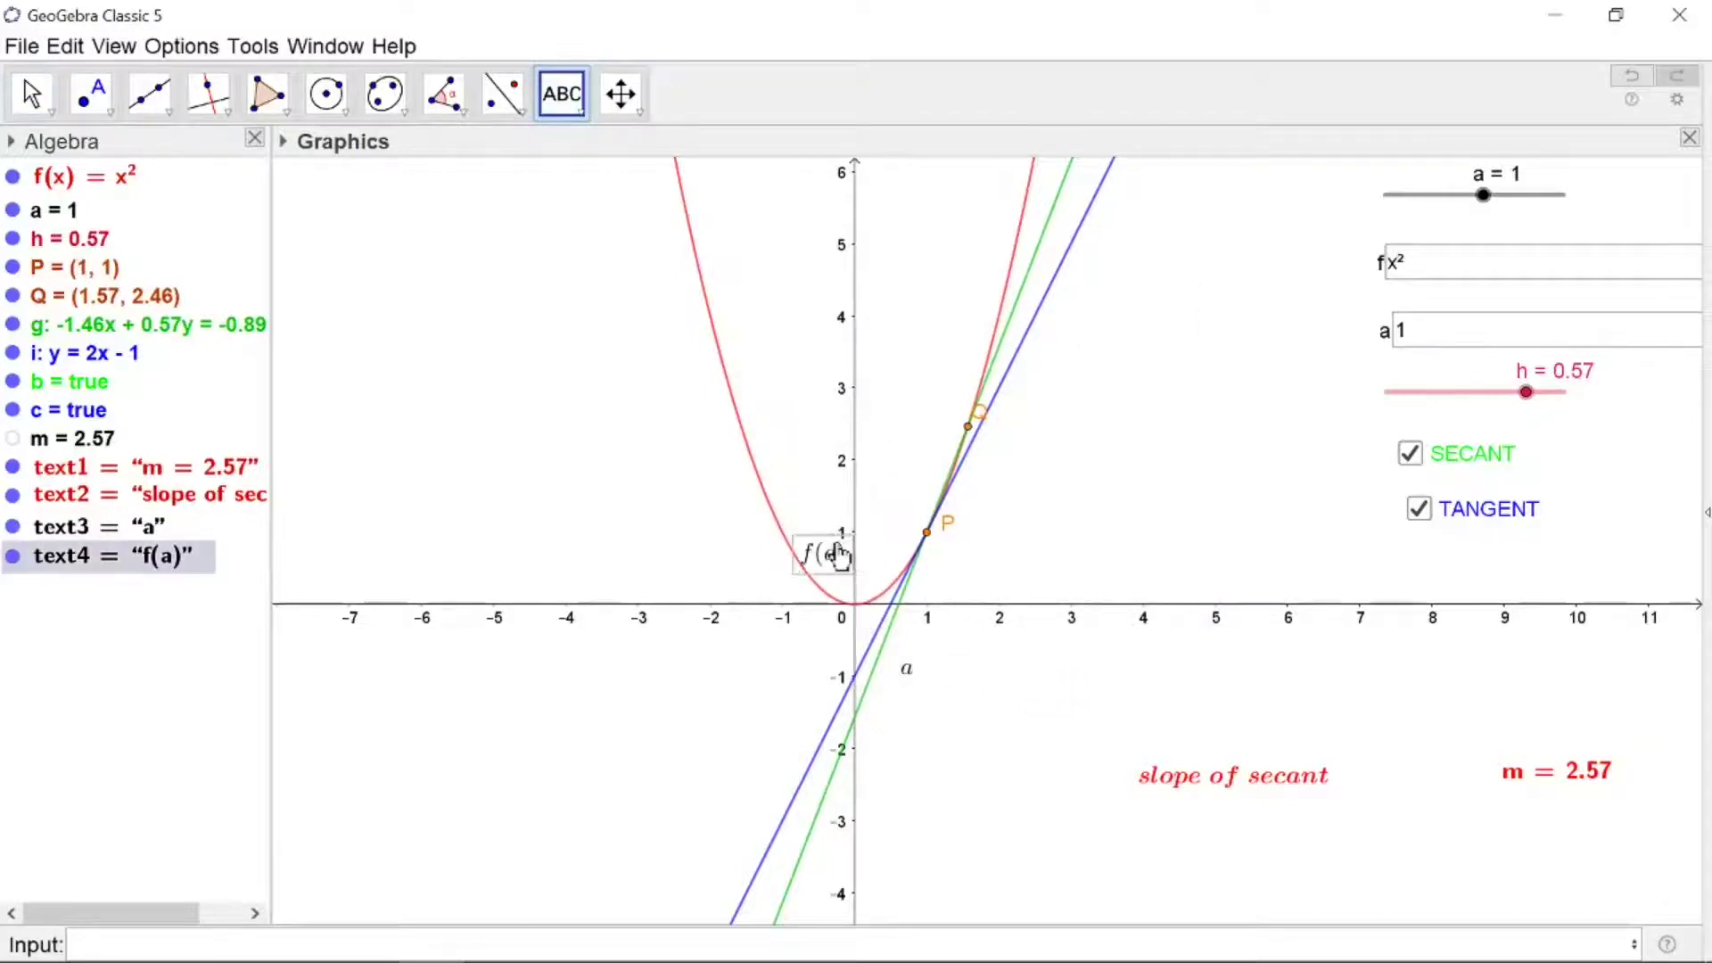
- Add the LaTeX texts "(a+h)" just below the x-axis and "f(a+h)" left of the y-axis at Q's height
left_click(678, 558)
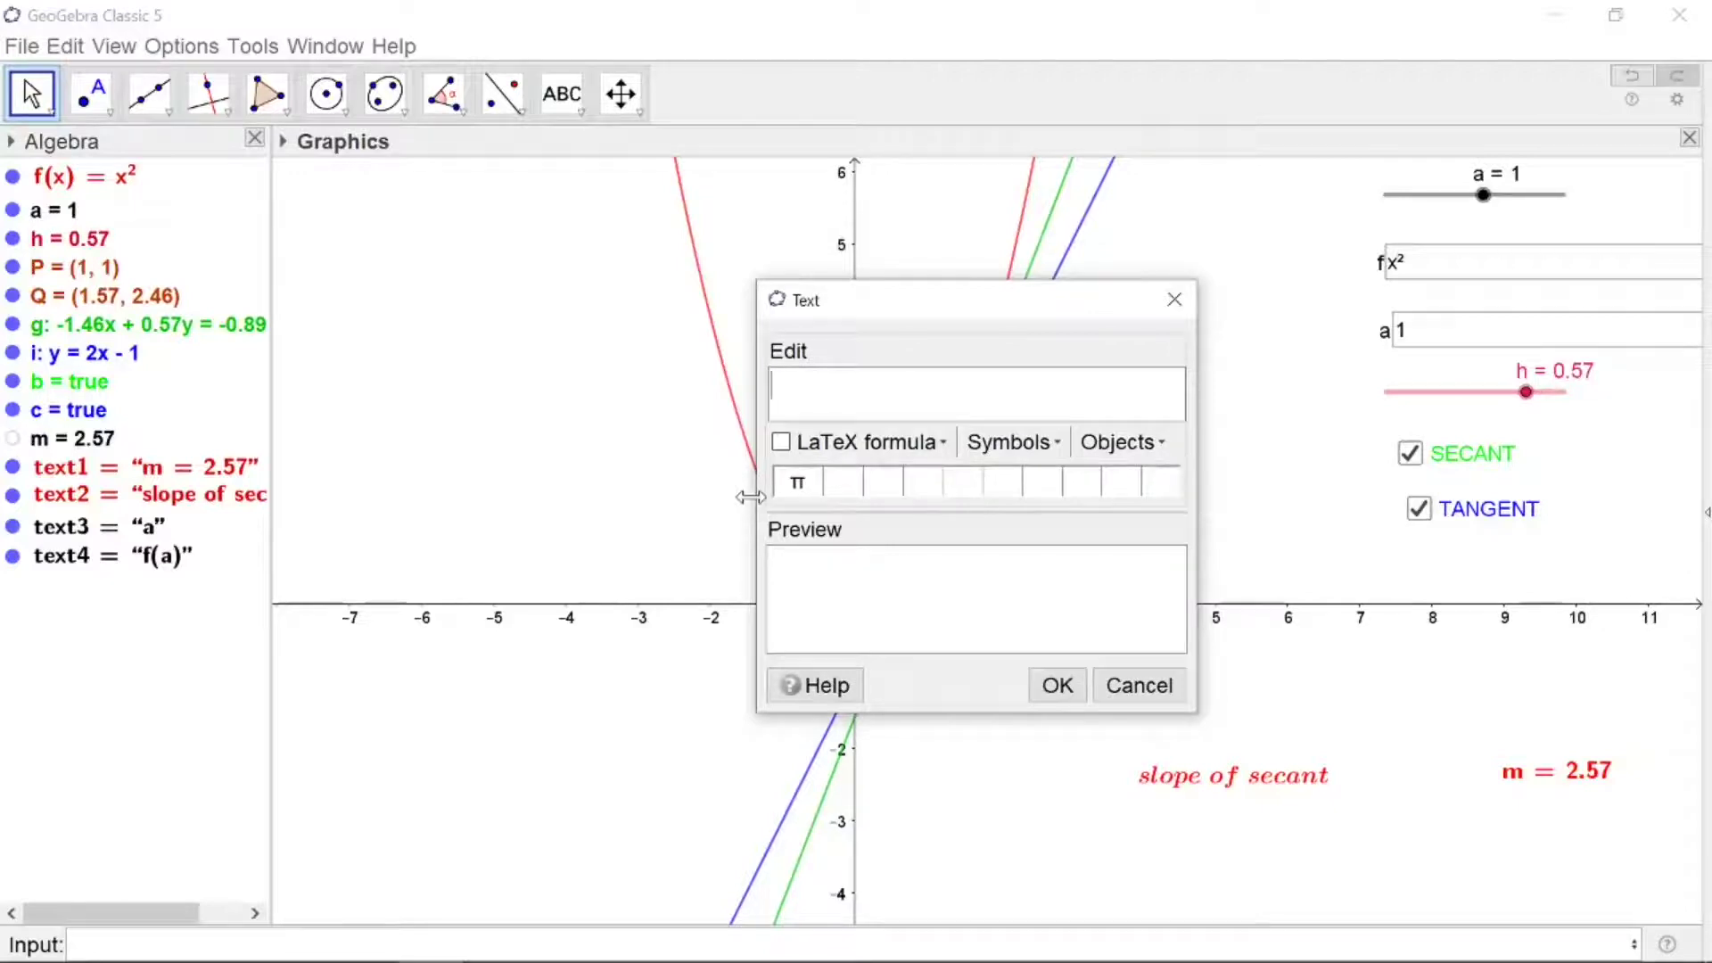
type("(a")
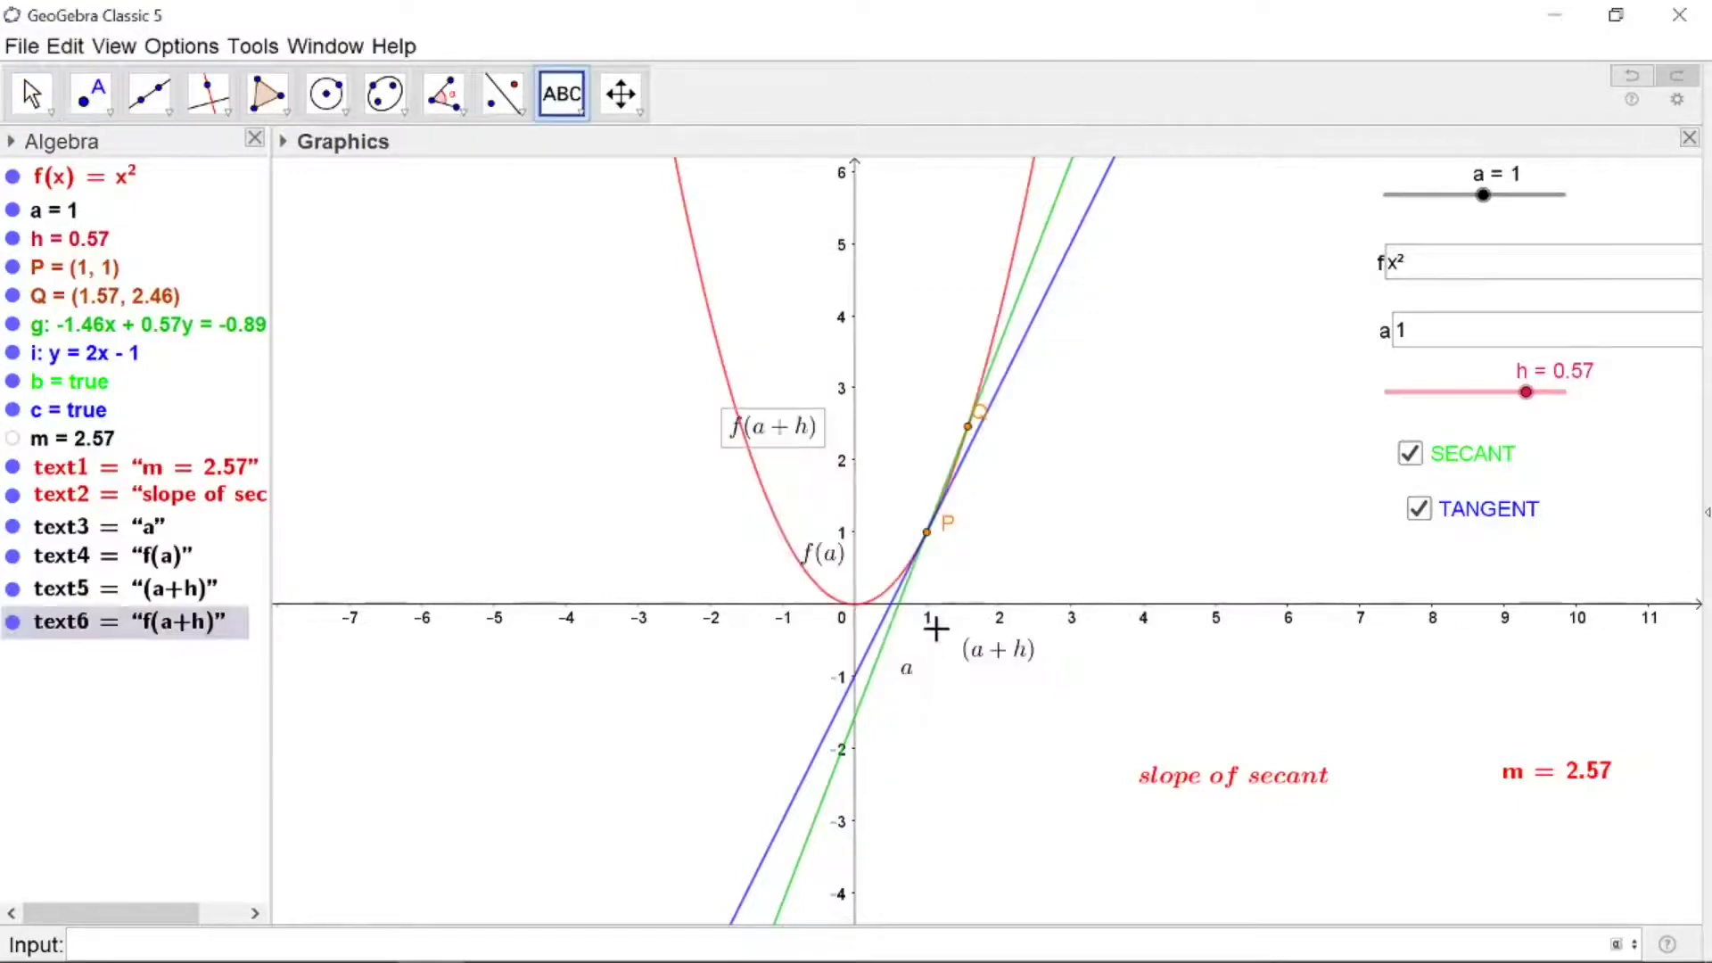
- Create the points (a,0) on the x-axis and (0,f(a)) on the y-axis
type("(a,0")
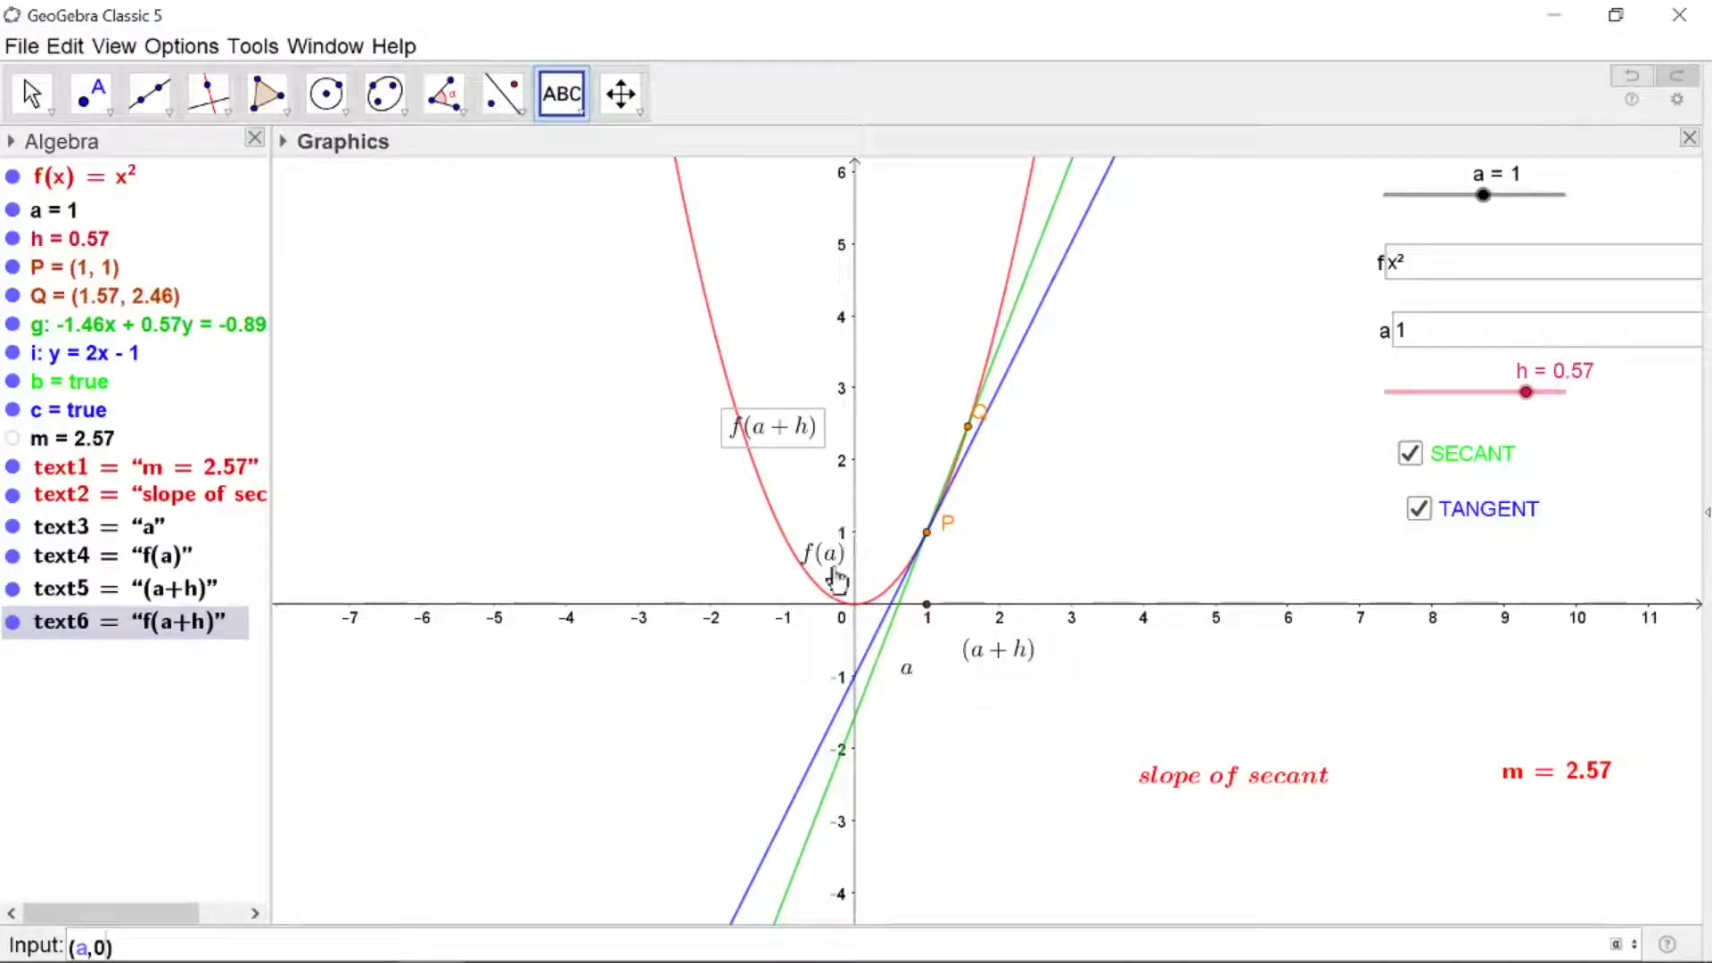
type("(")
type(",")
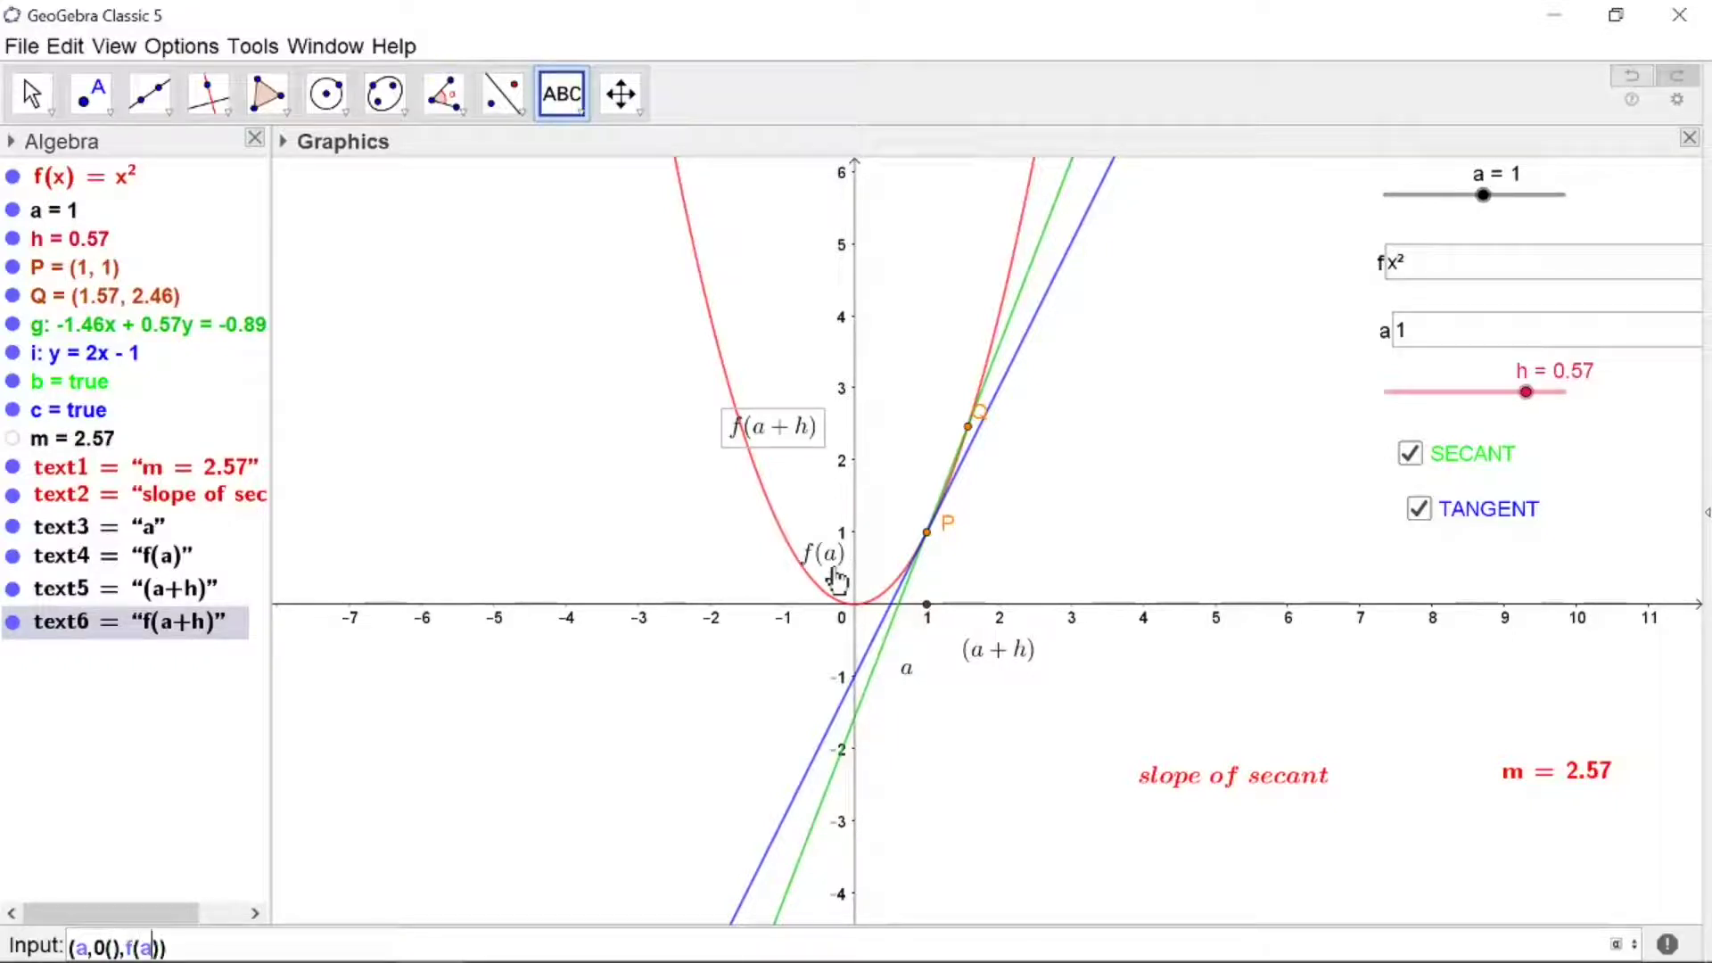
type("f(a")
key("Return")
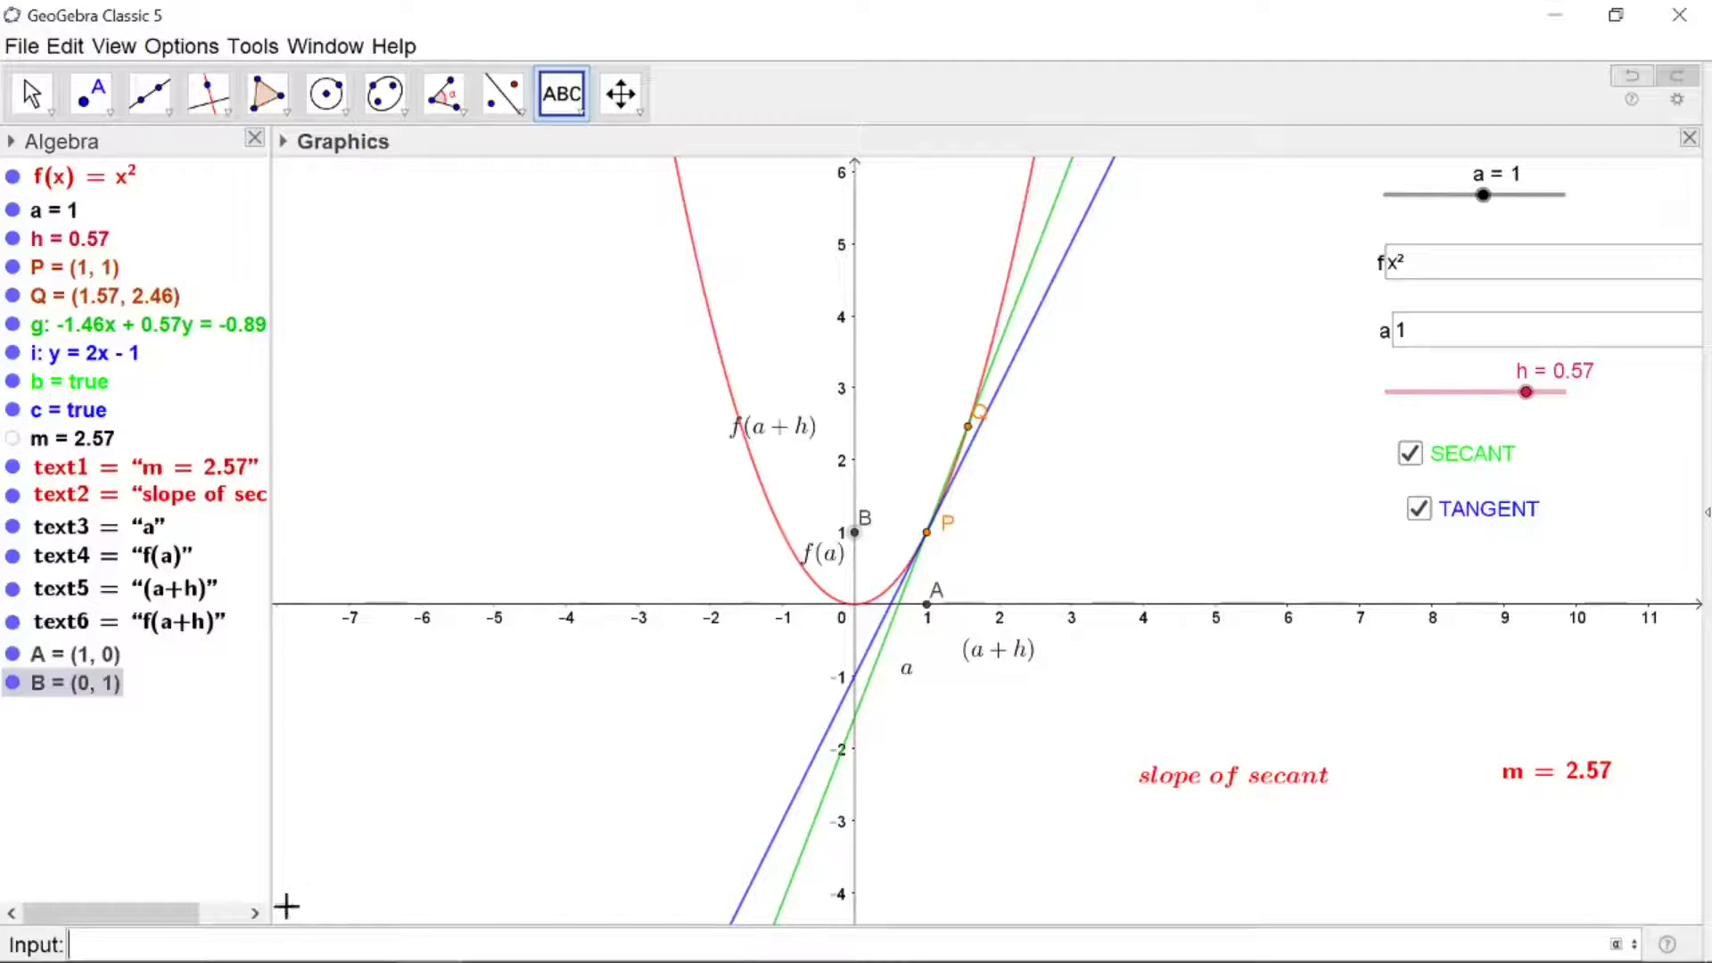
- Create the points (a+h,0) on the x-axis and (0,f(a+h)) on the y-axis
type("(a")
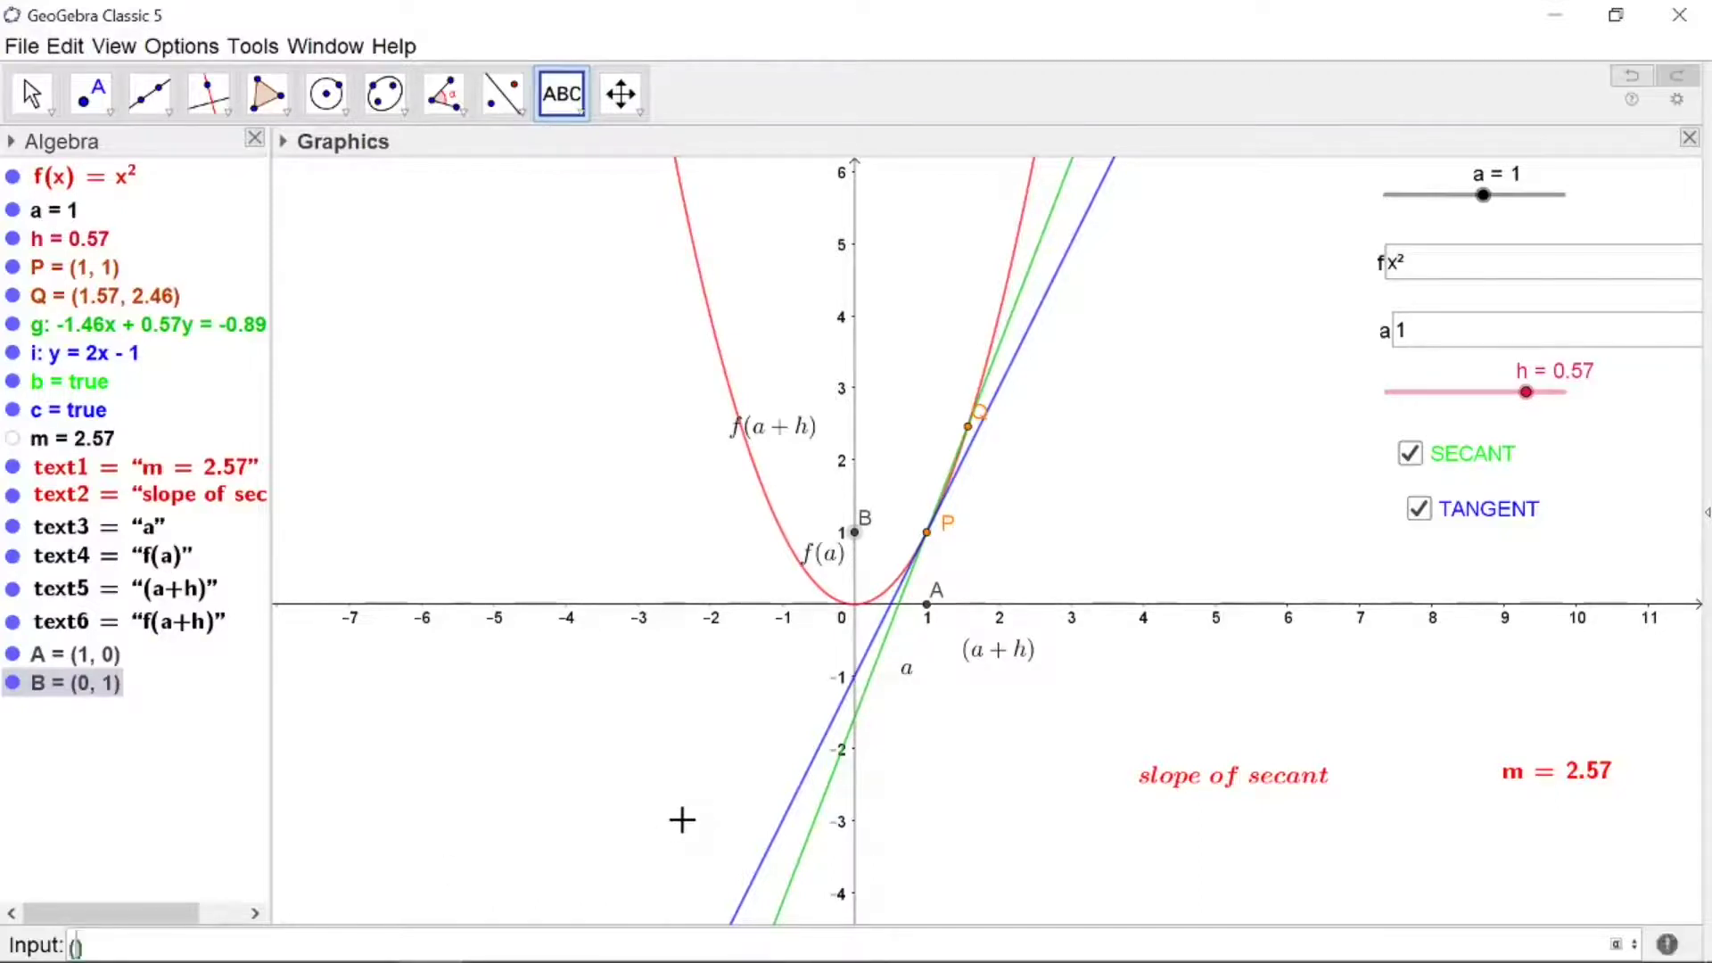
type("+h,0")
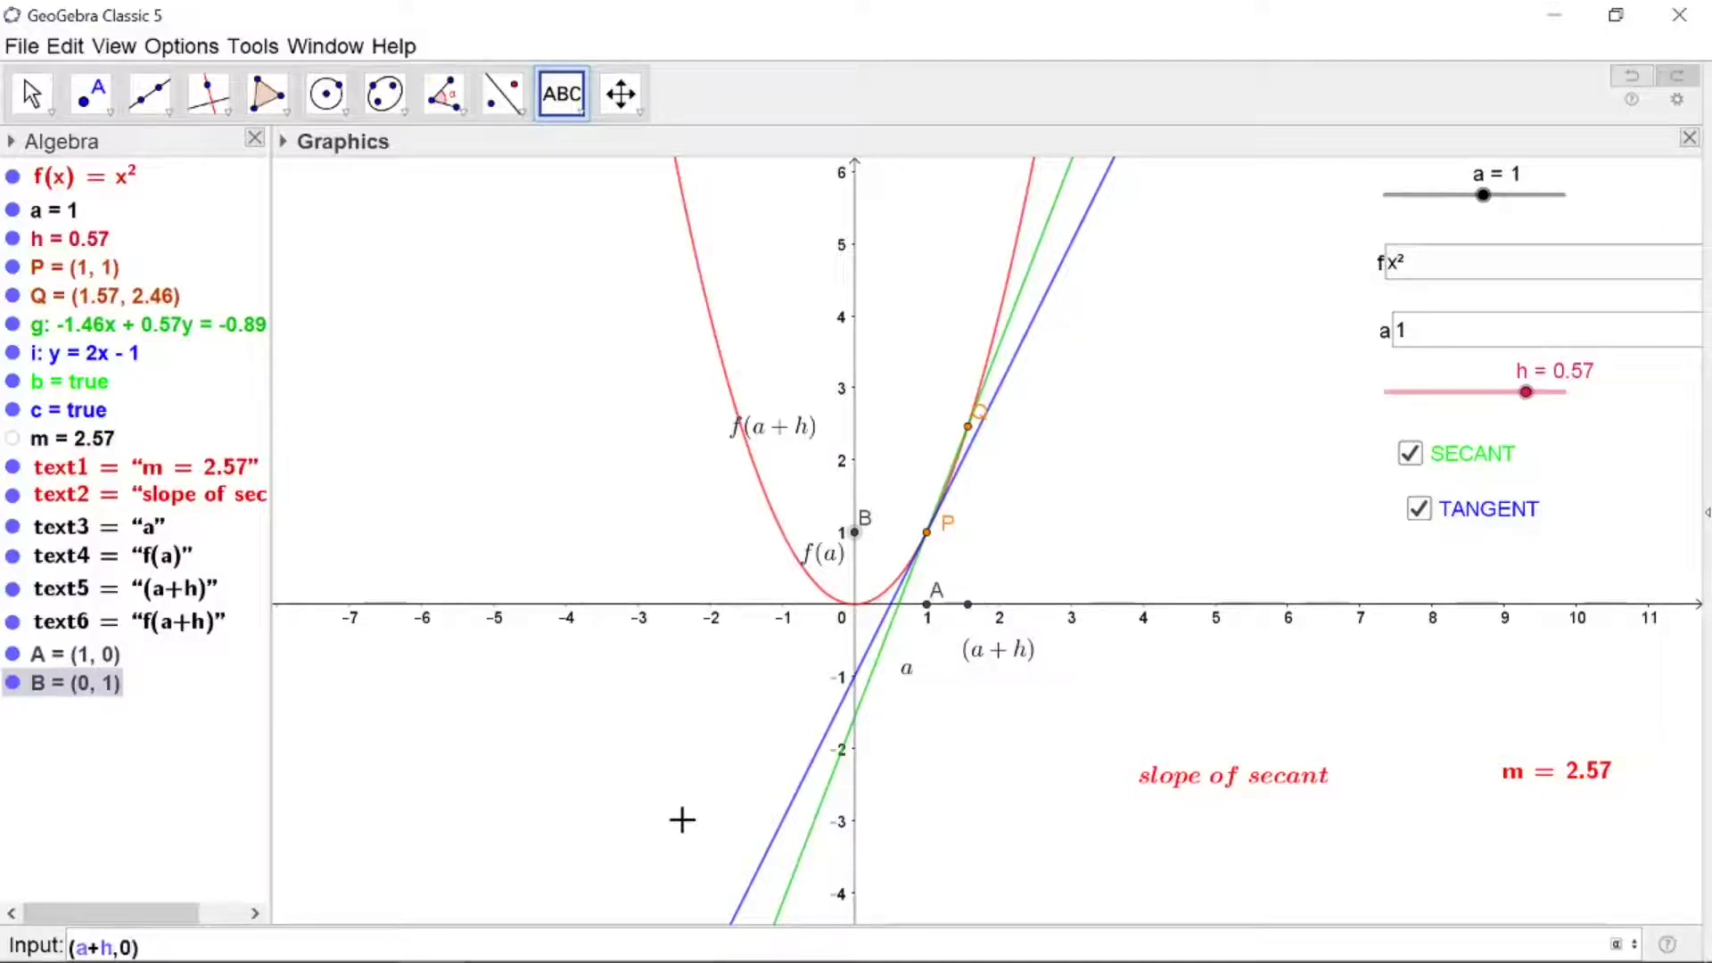
key("Return")
type("(")
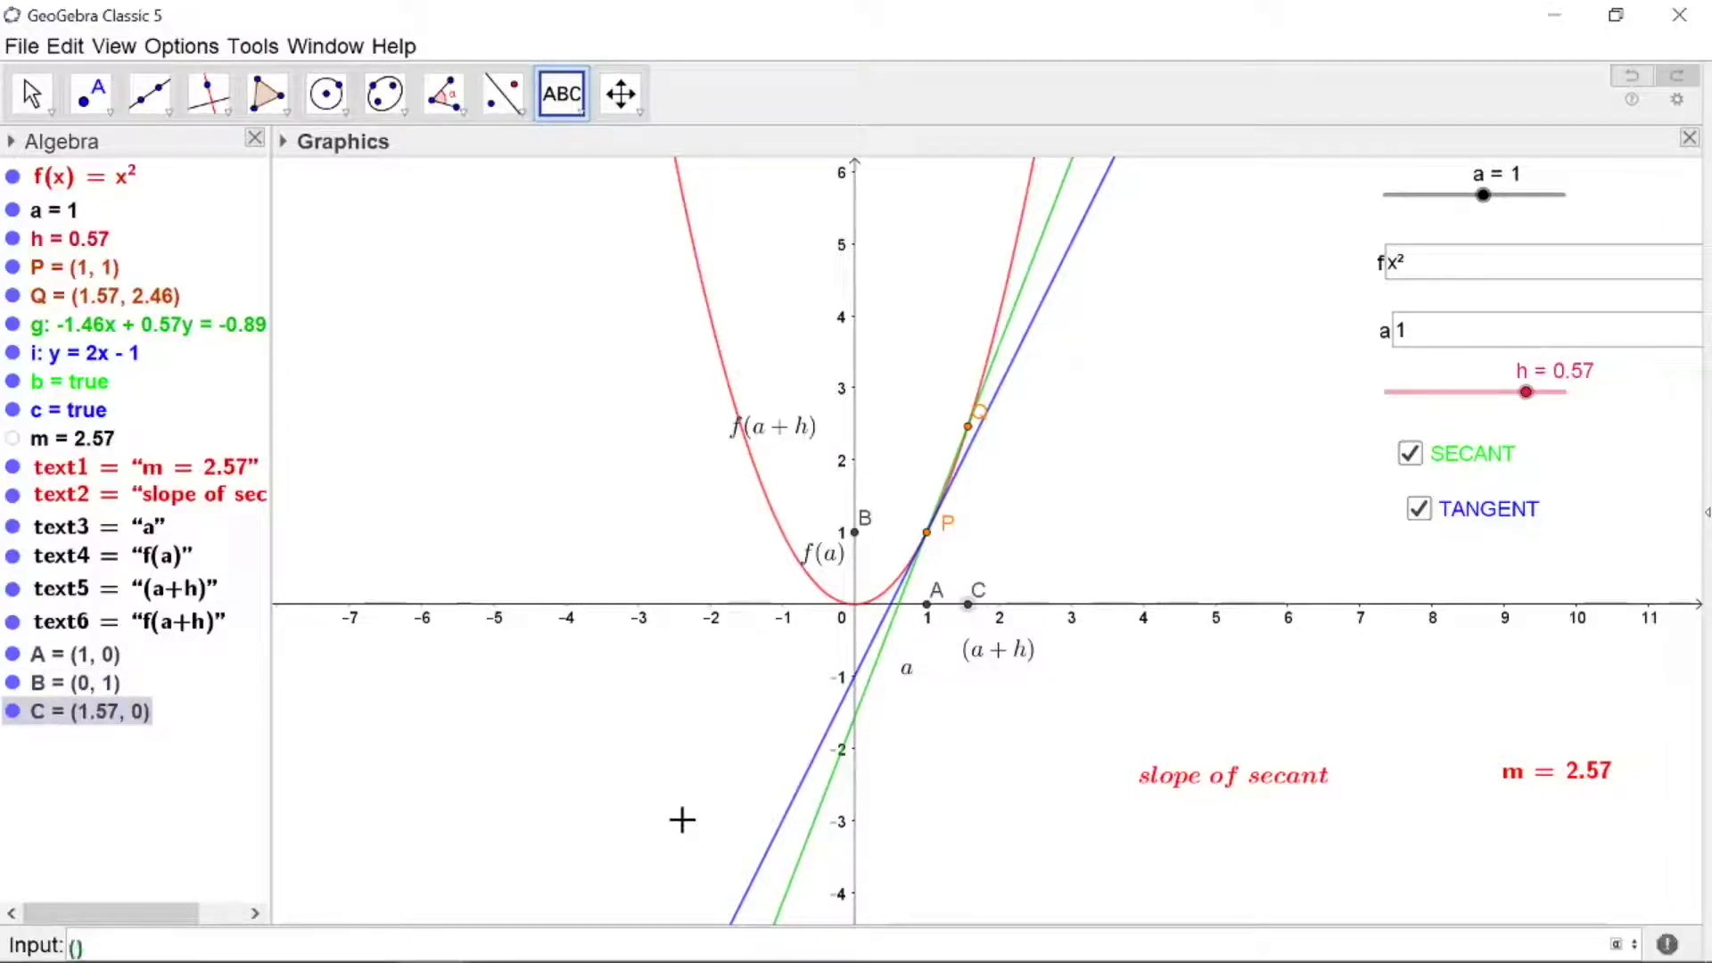
type("0,f(a+")
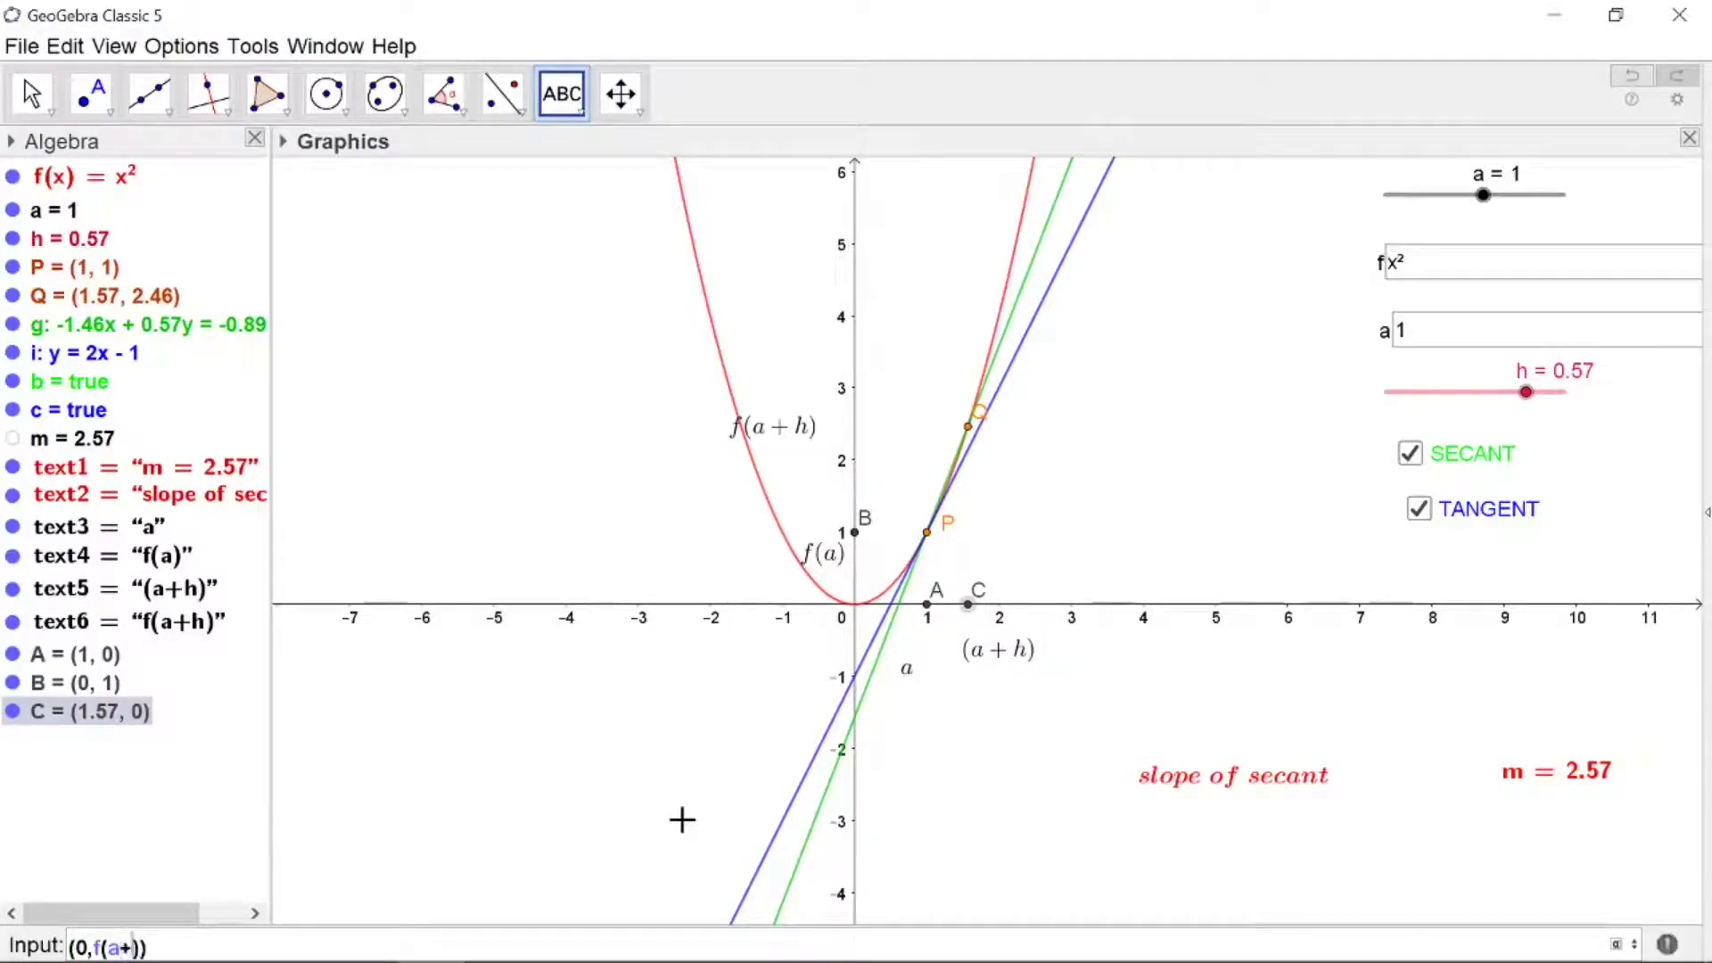
type("h")
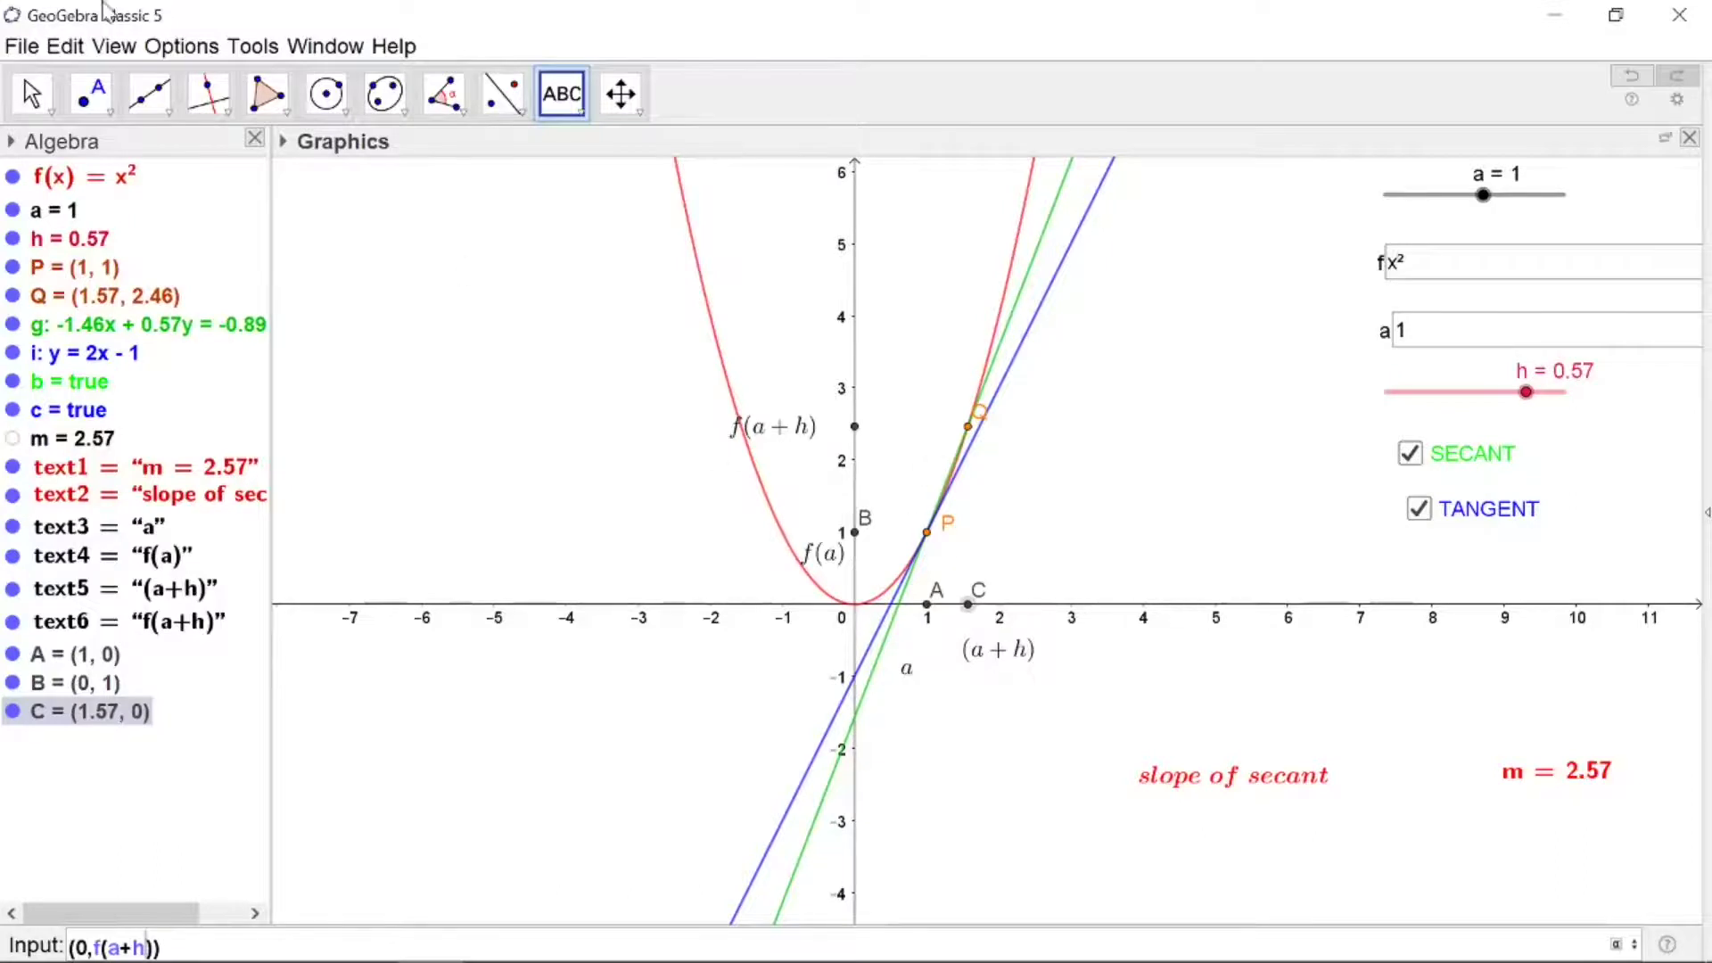
key("Return")
- Draw segments joining point P to A on the x-axis and to B on the y-axis
left_click(170, 113)
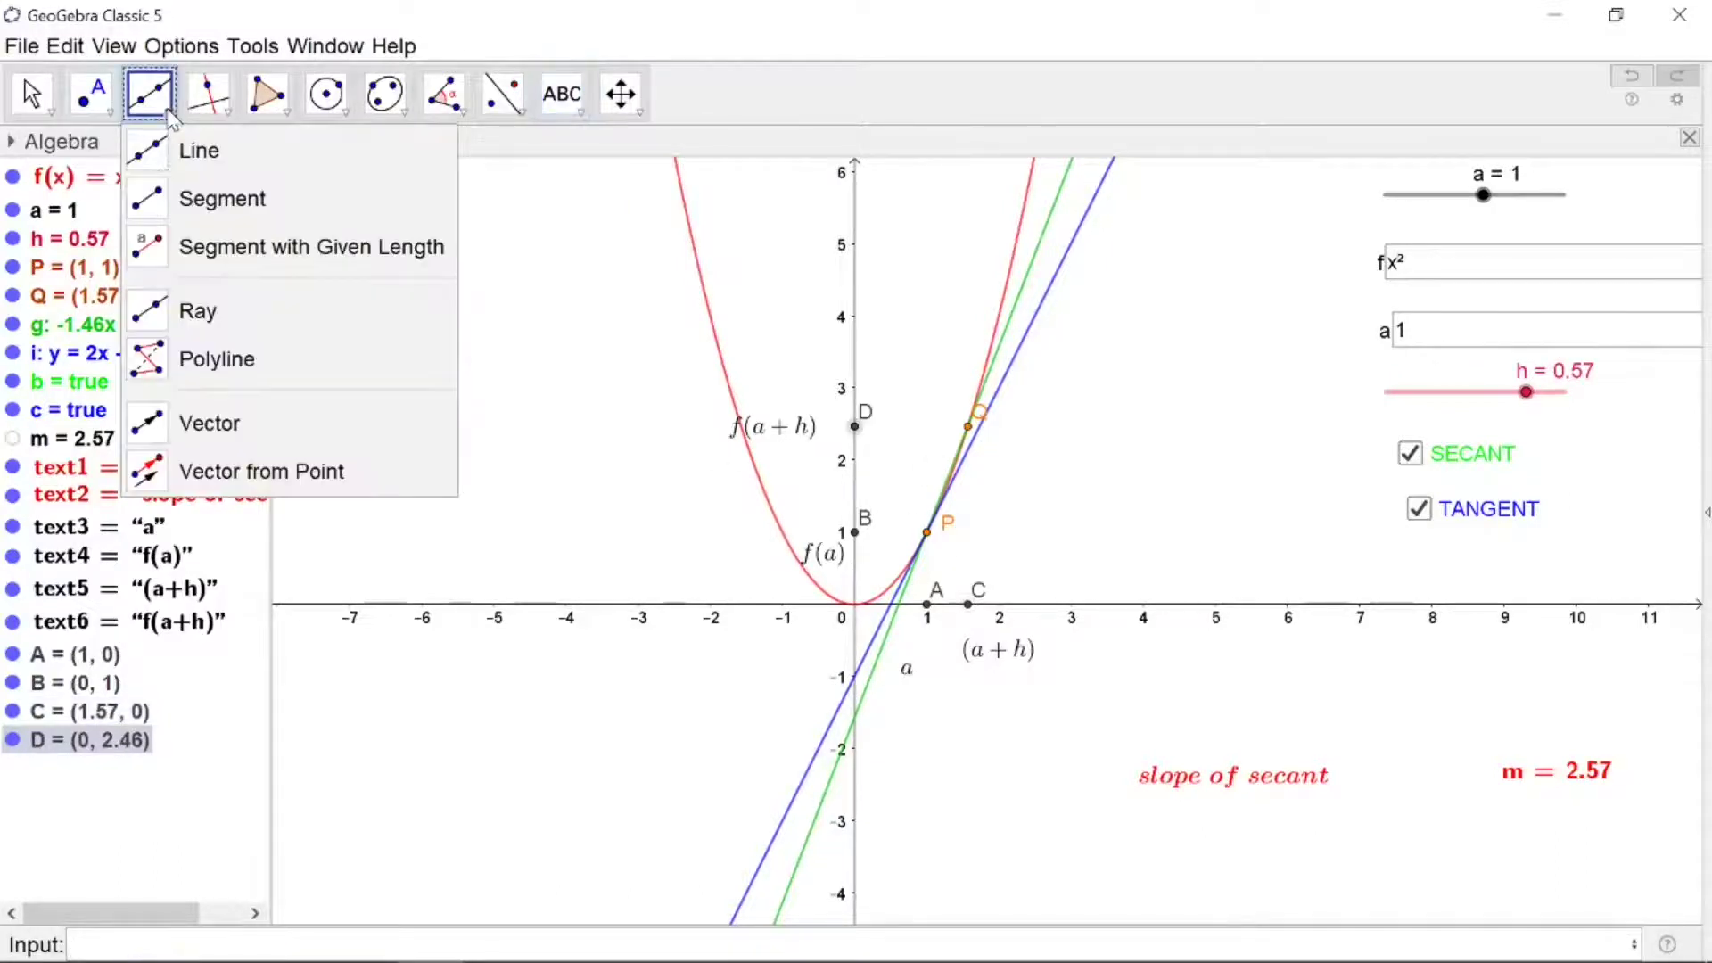
left_click(205, 203)
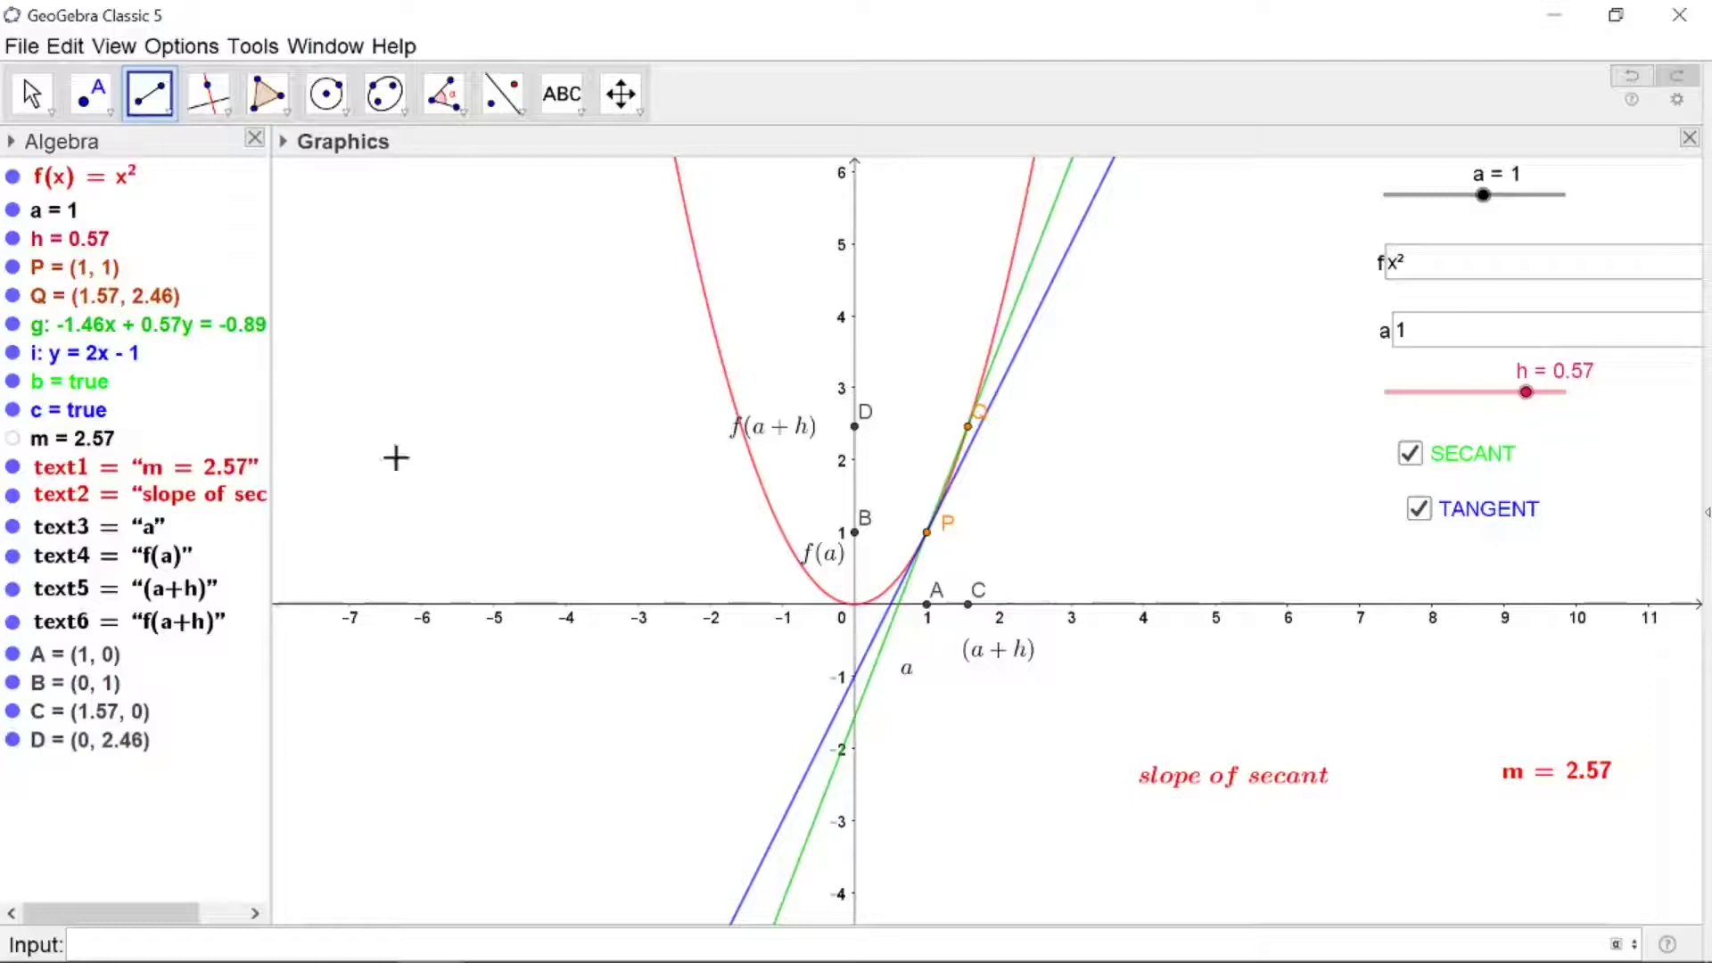
left_click(929, 606)
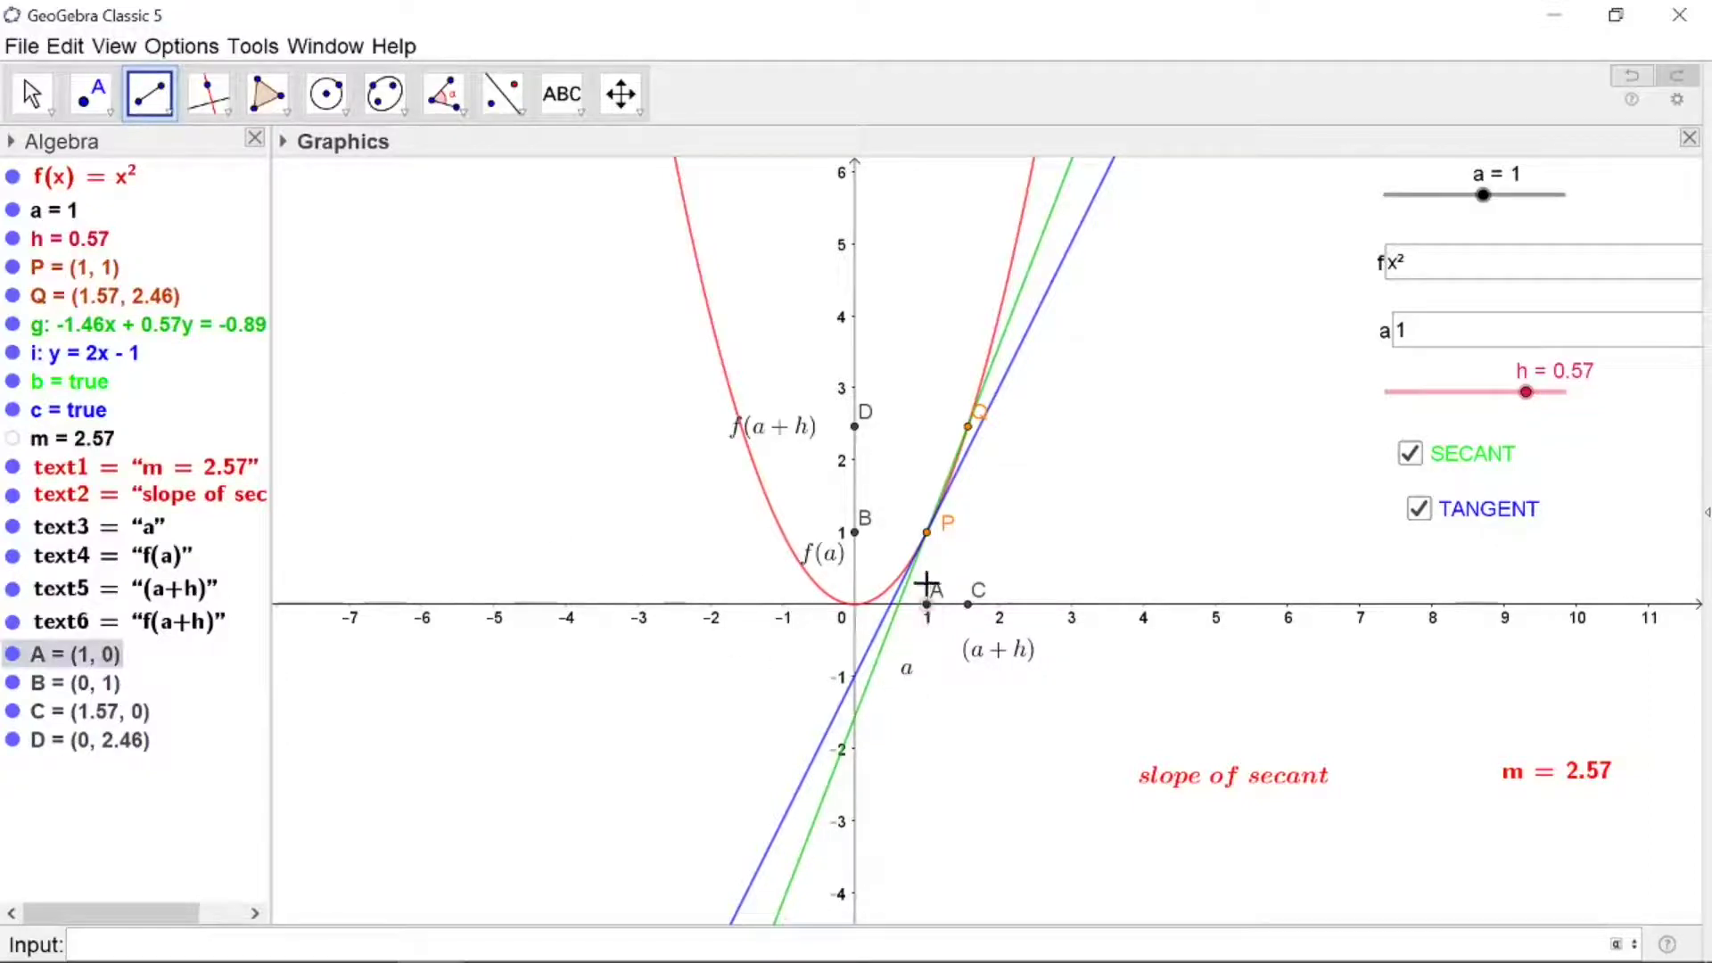
left_click(928, 533)
left_click(927, 534)
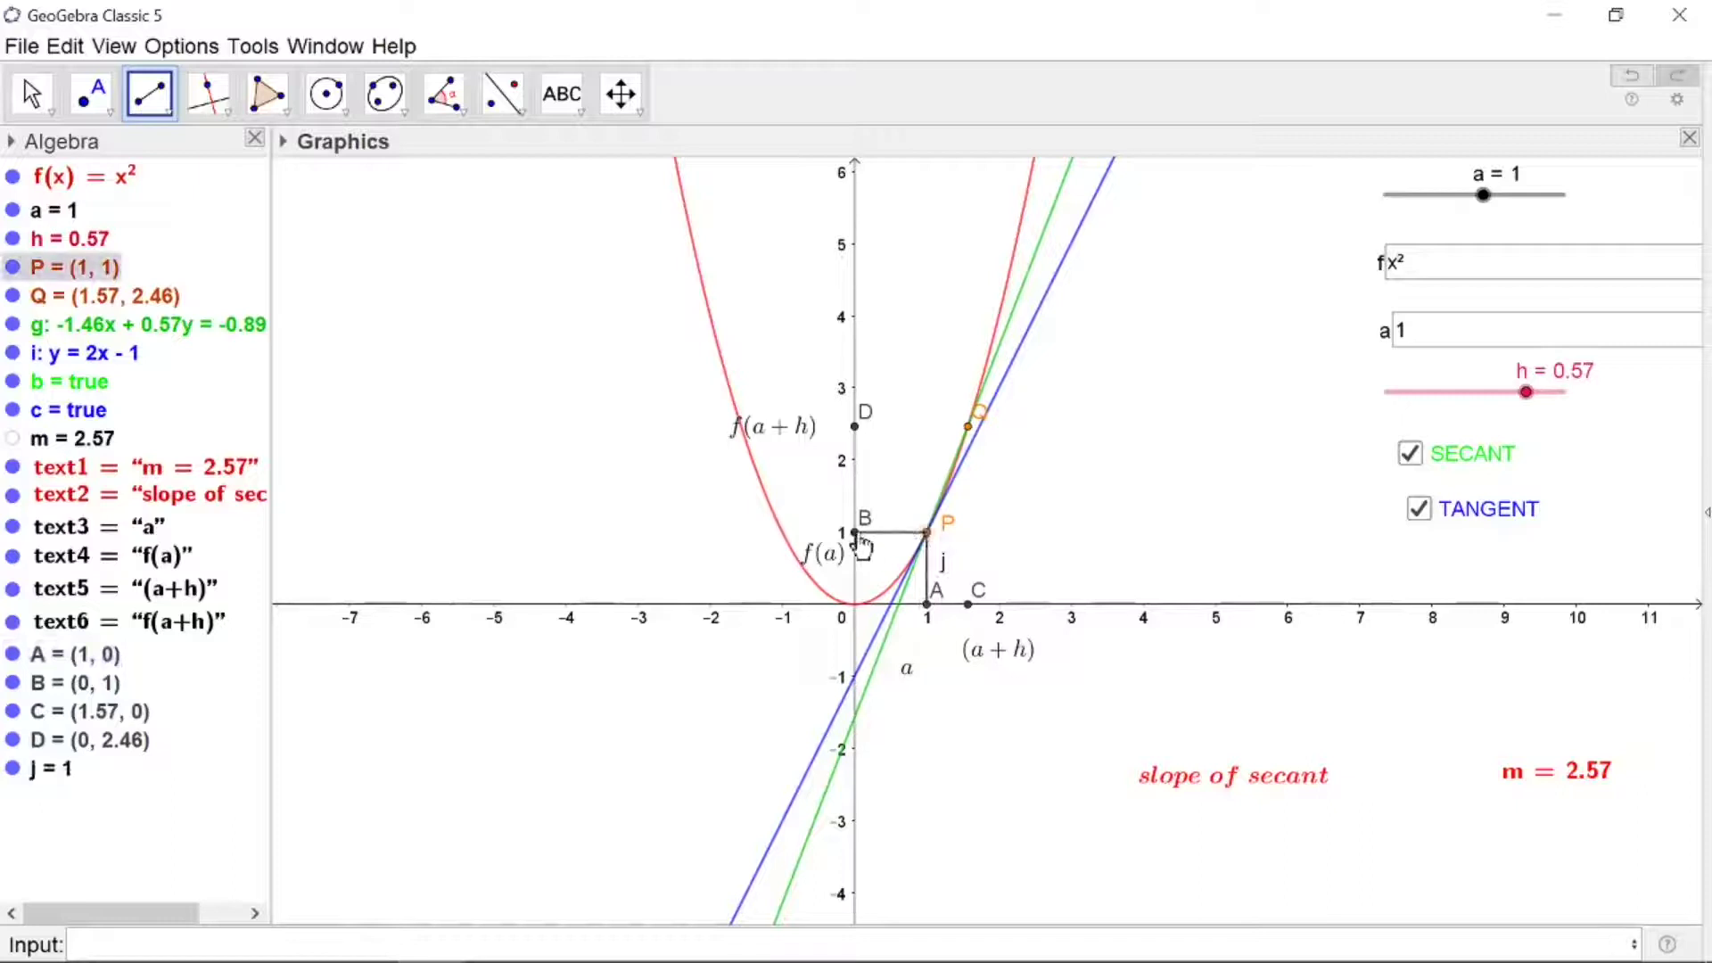
left_click(857, 535)
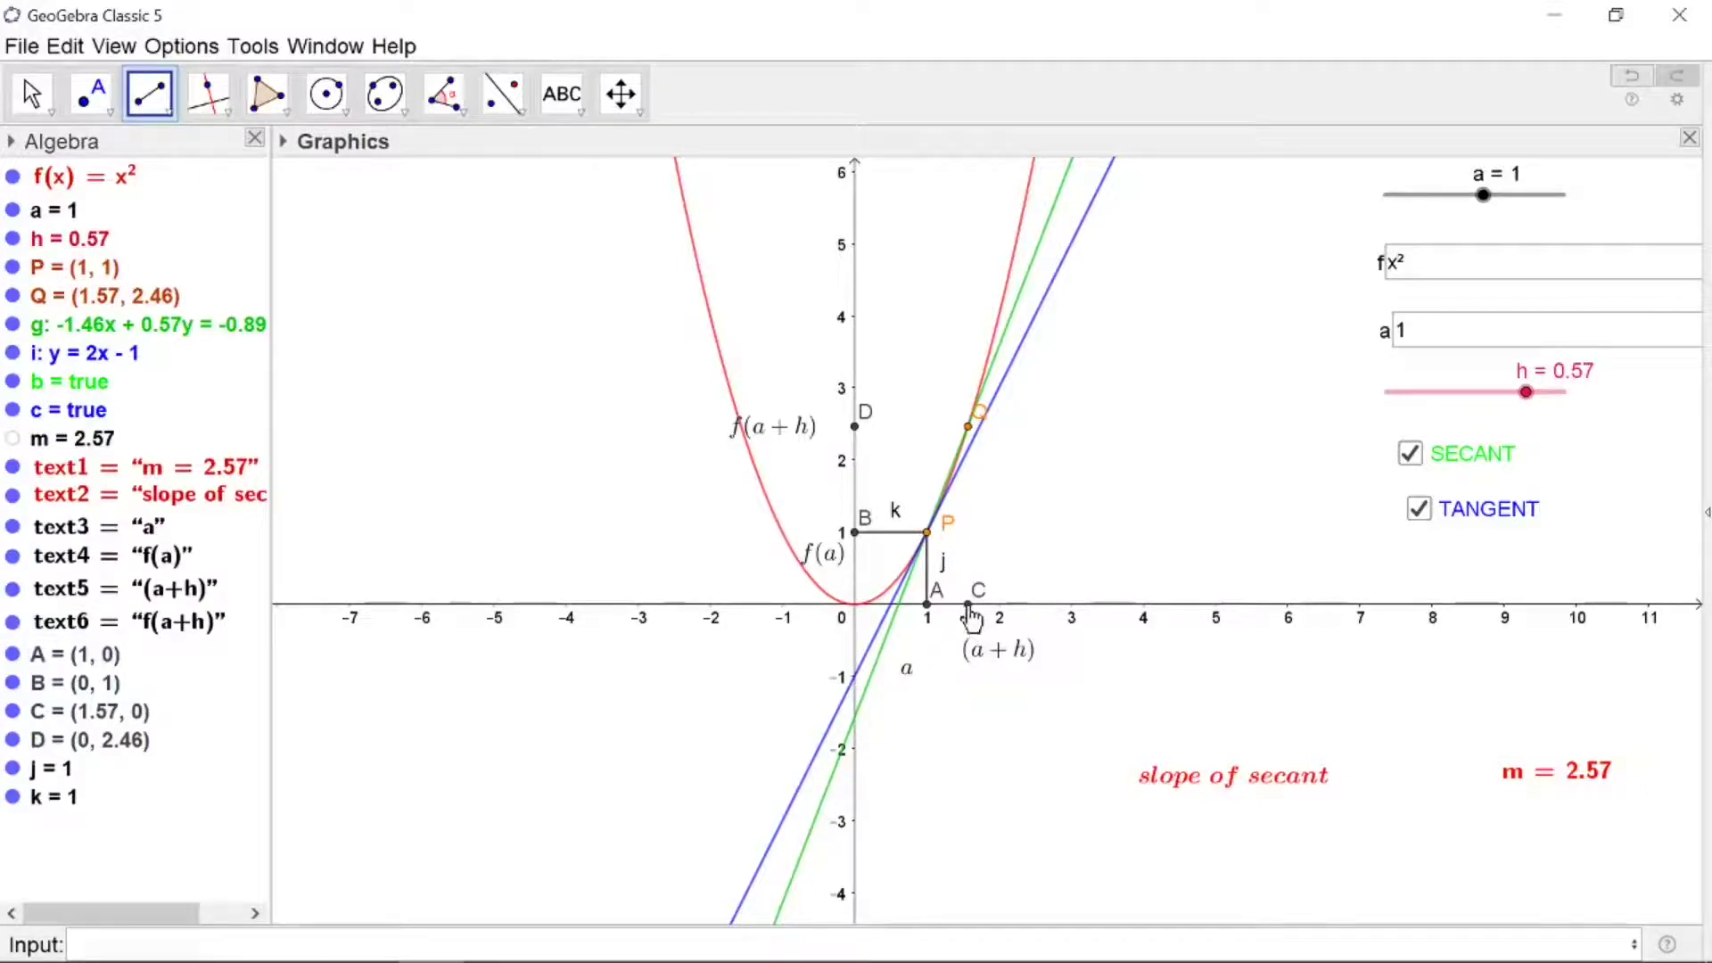
- Draw segments joining point Q to C on the x-axis and to D on the y-axis
left_click(970, 608)
left_click(968, 426)
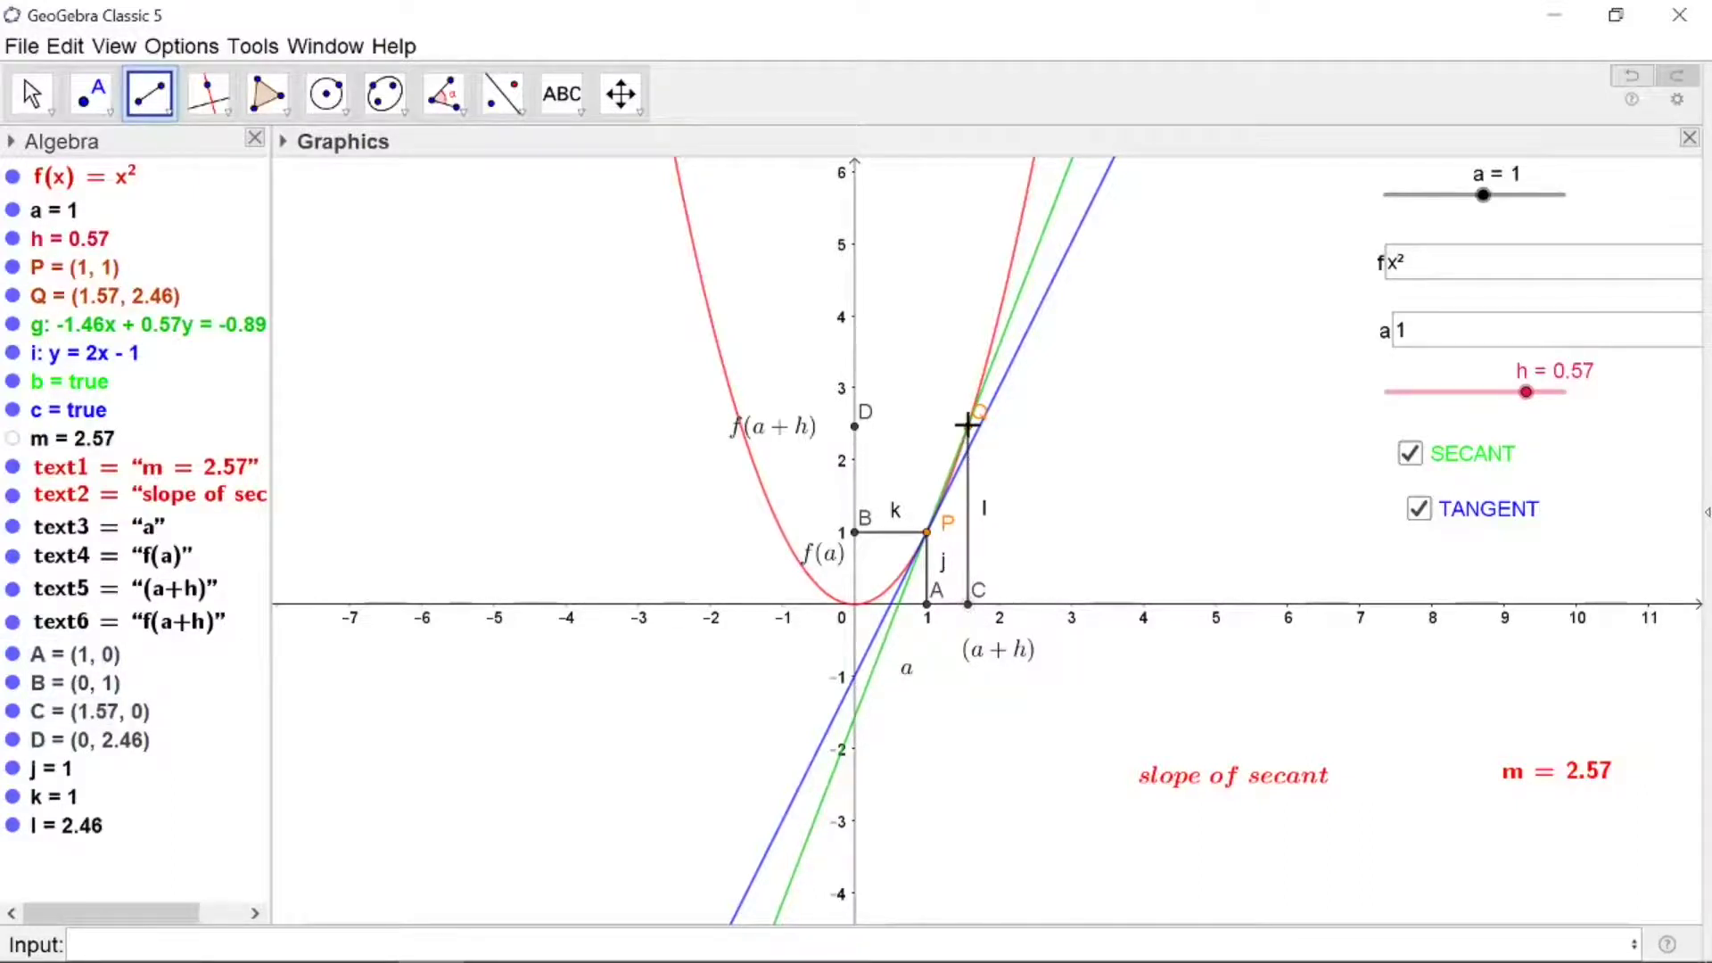
left_click(968, 427)
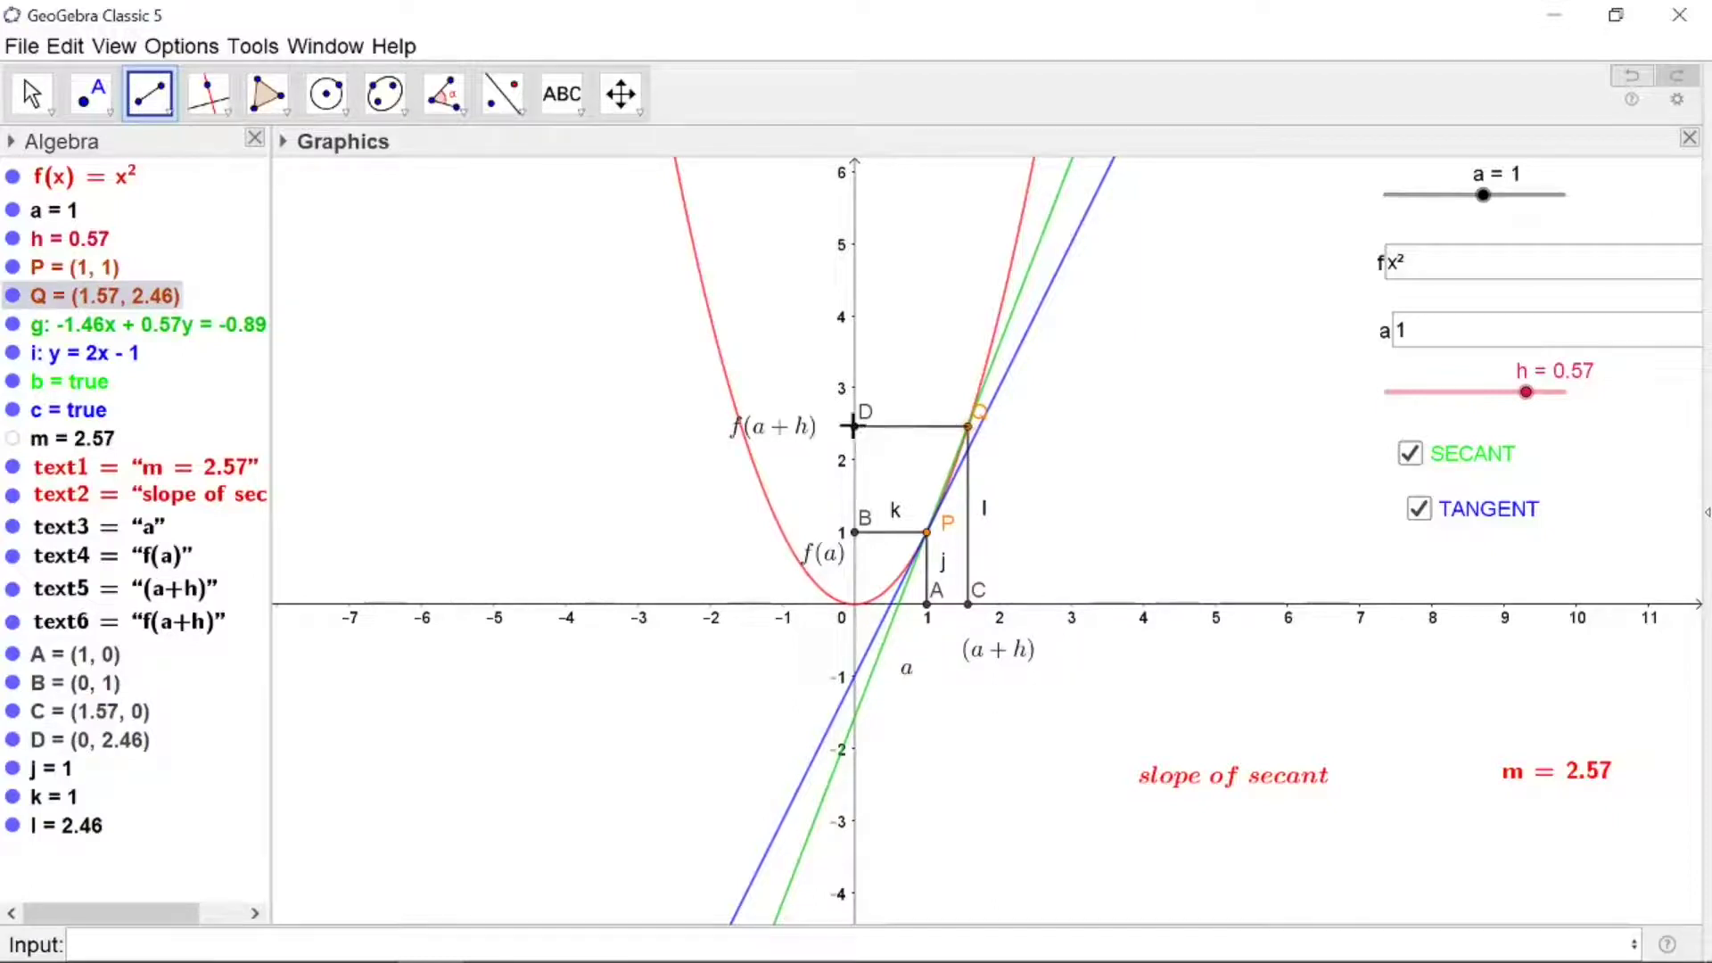
left_click(853, 426)
- Color the vertical segment between C and Q magenta
left_click(32, 93)
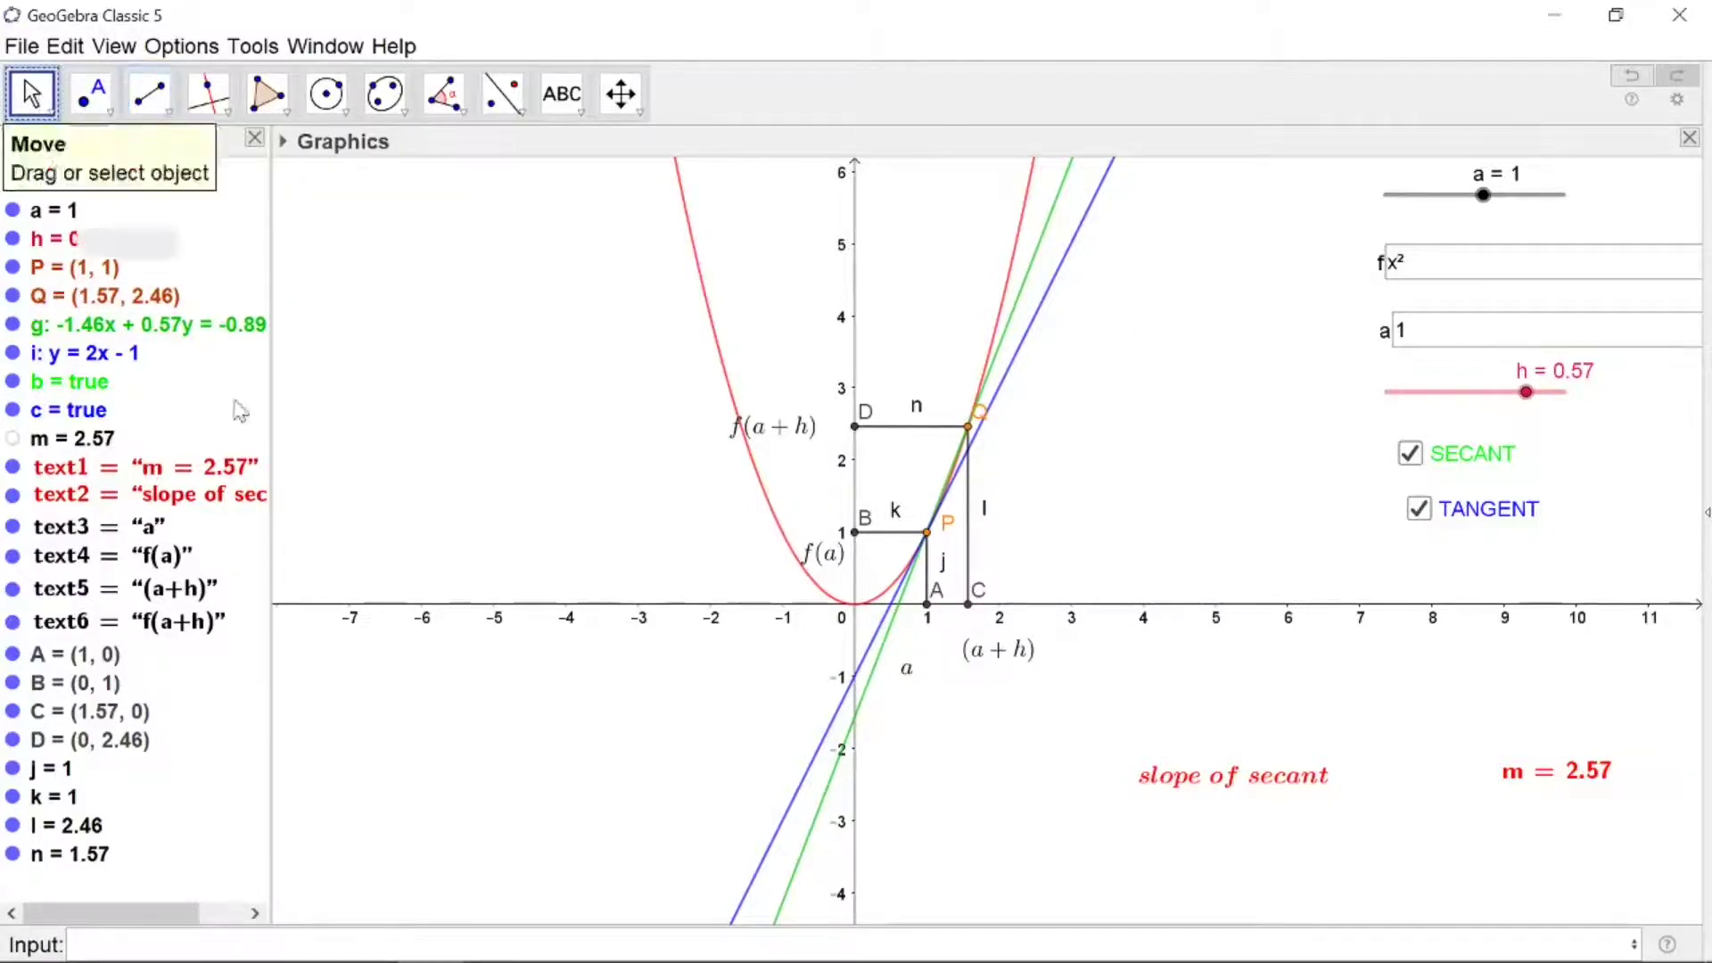
right_click(969, 548)
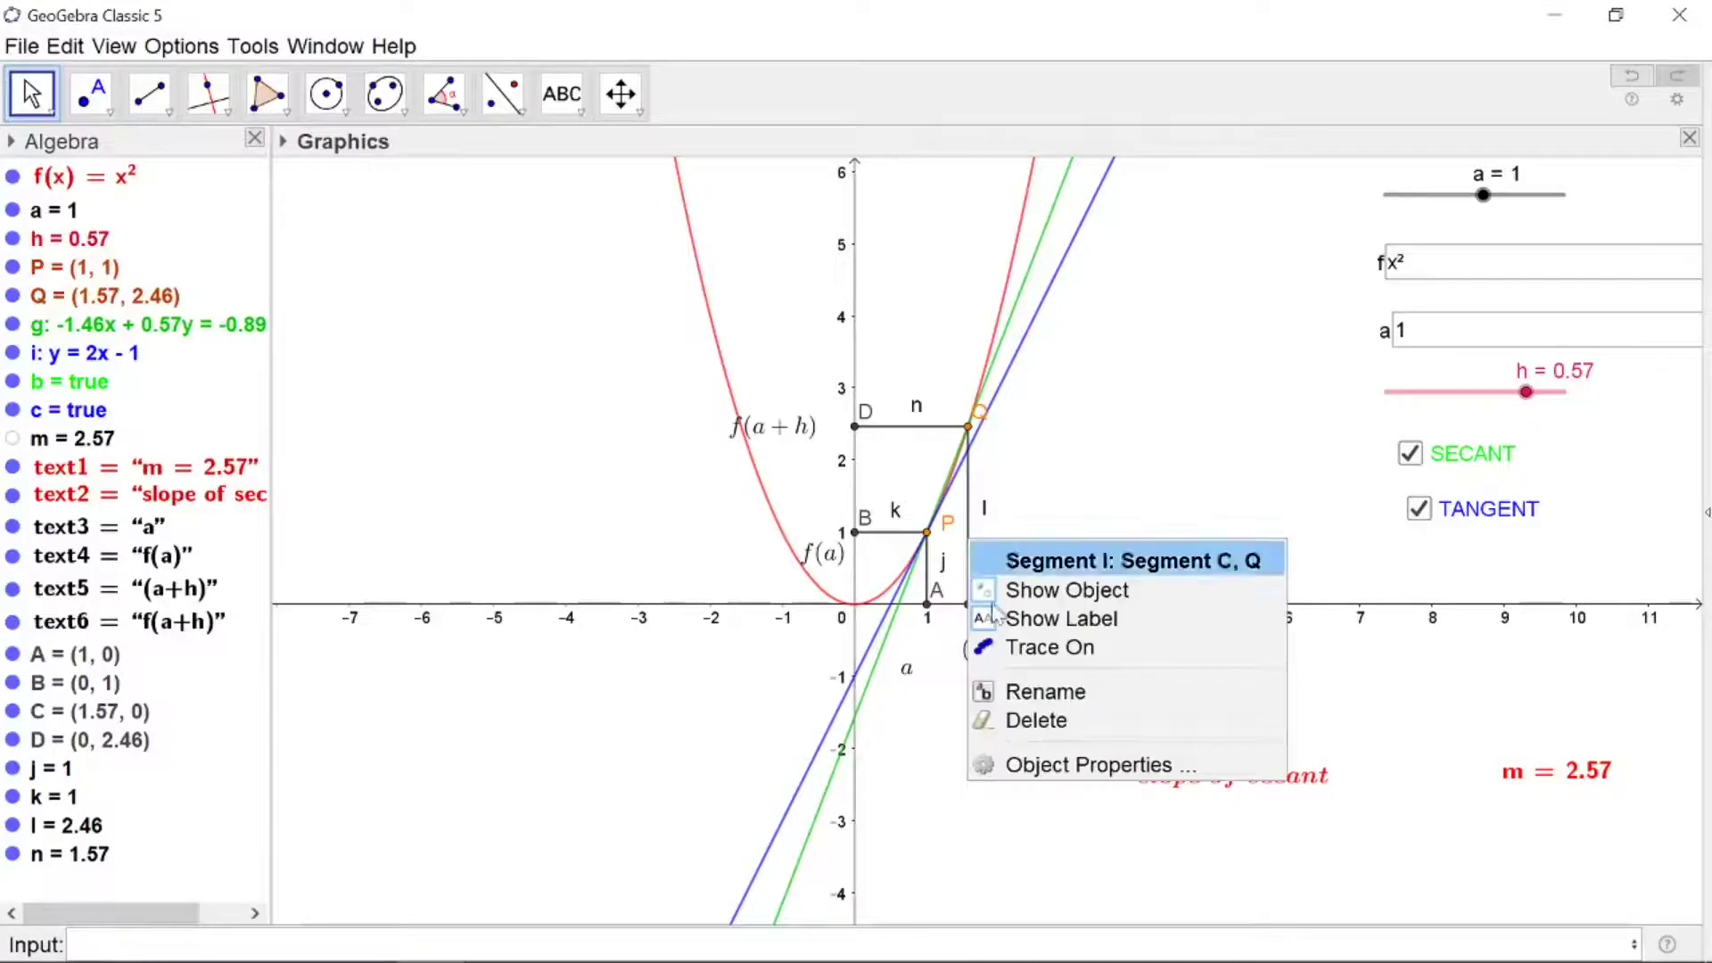
left_click(1057, 764)
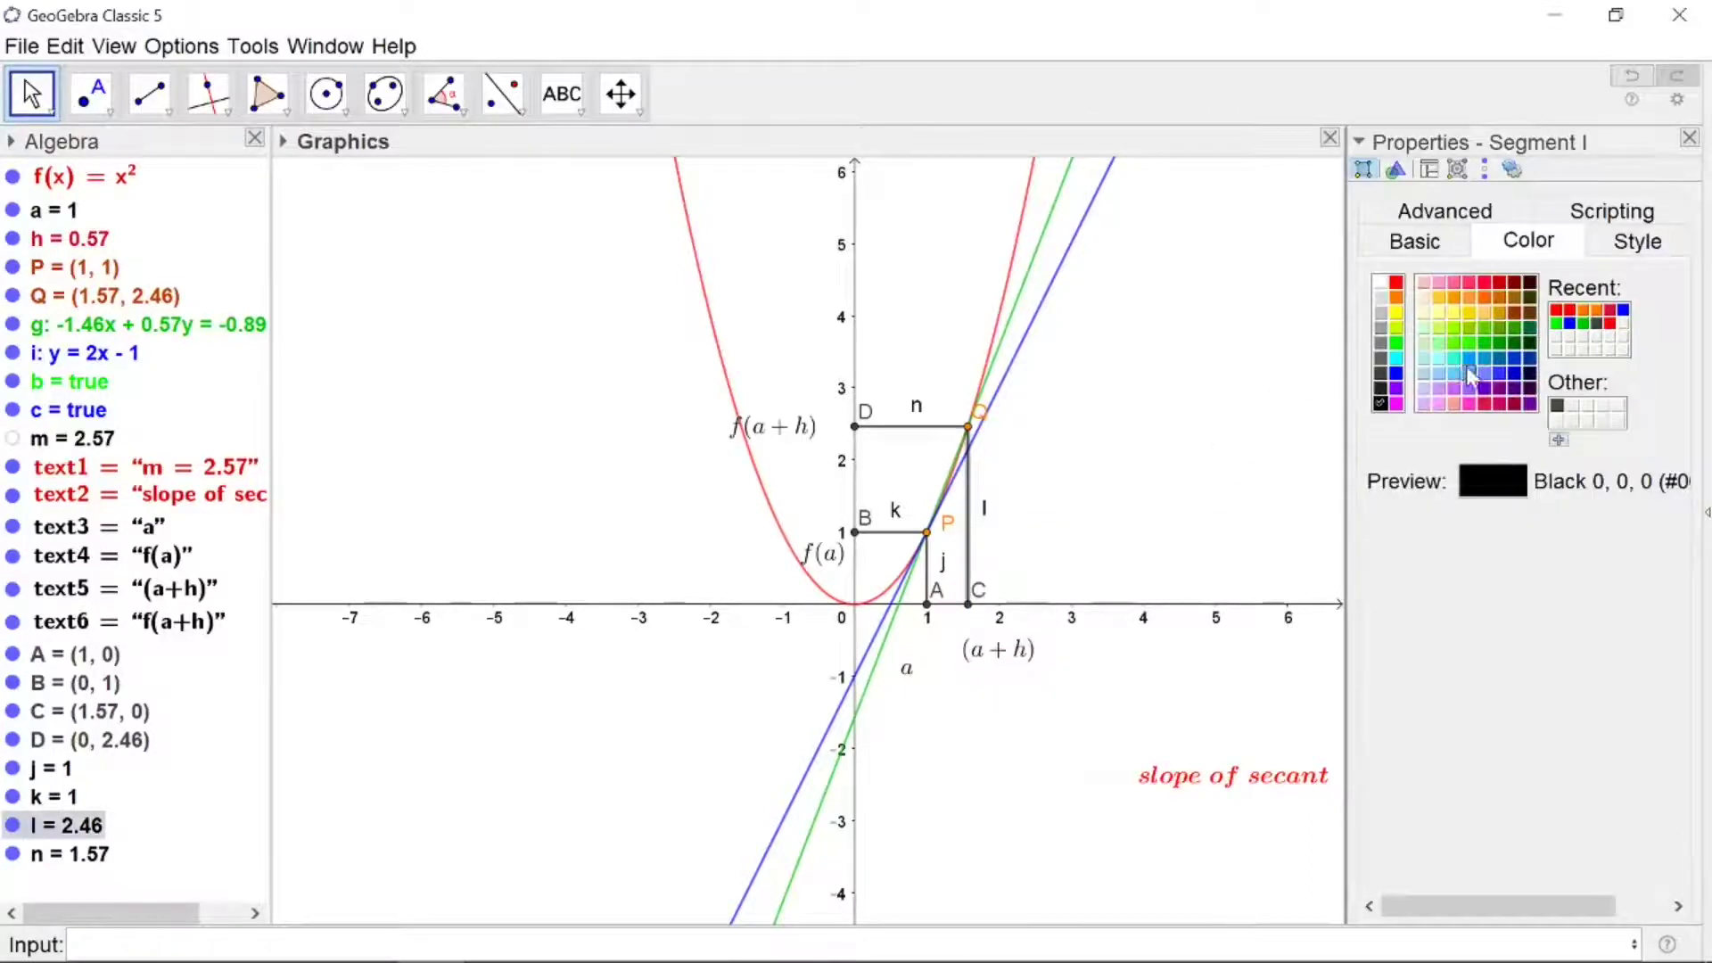
left_click(1396, 404)
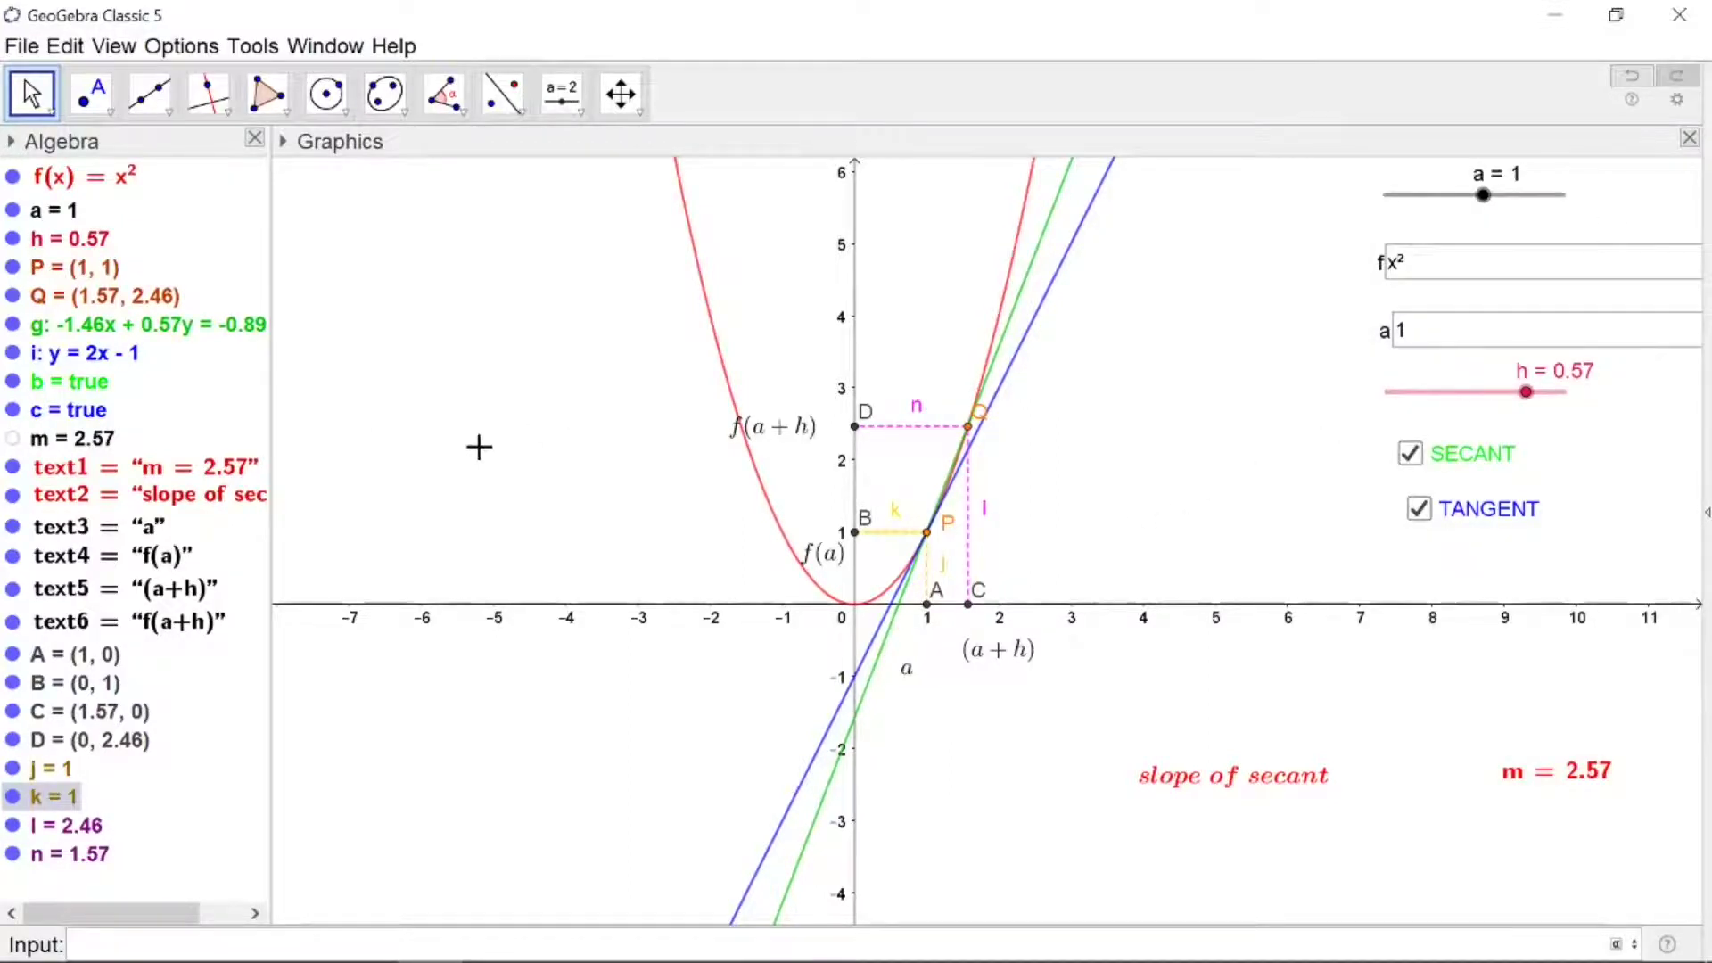
- Hide the labels of points A, B, C and D and of the dashed segments, and hide the four points themselves
right_click(39, 660)
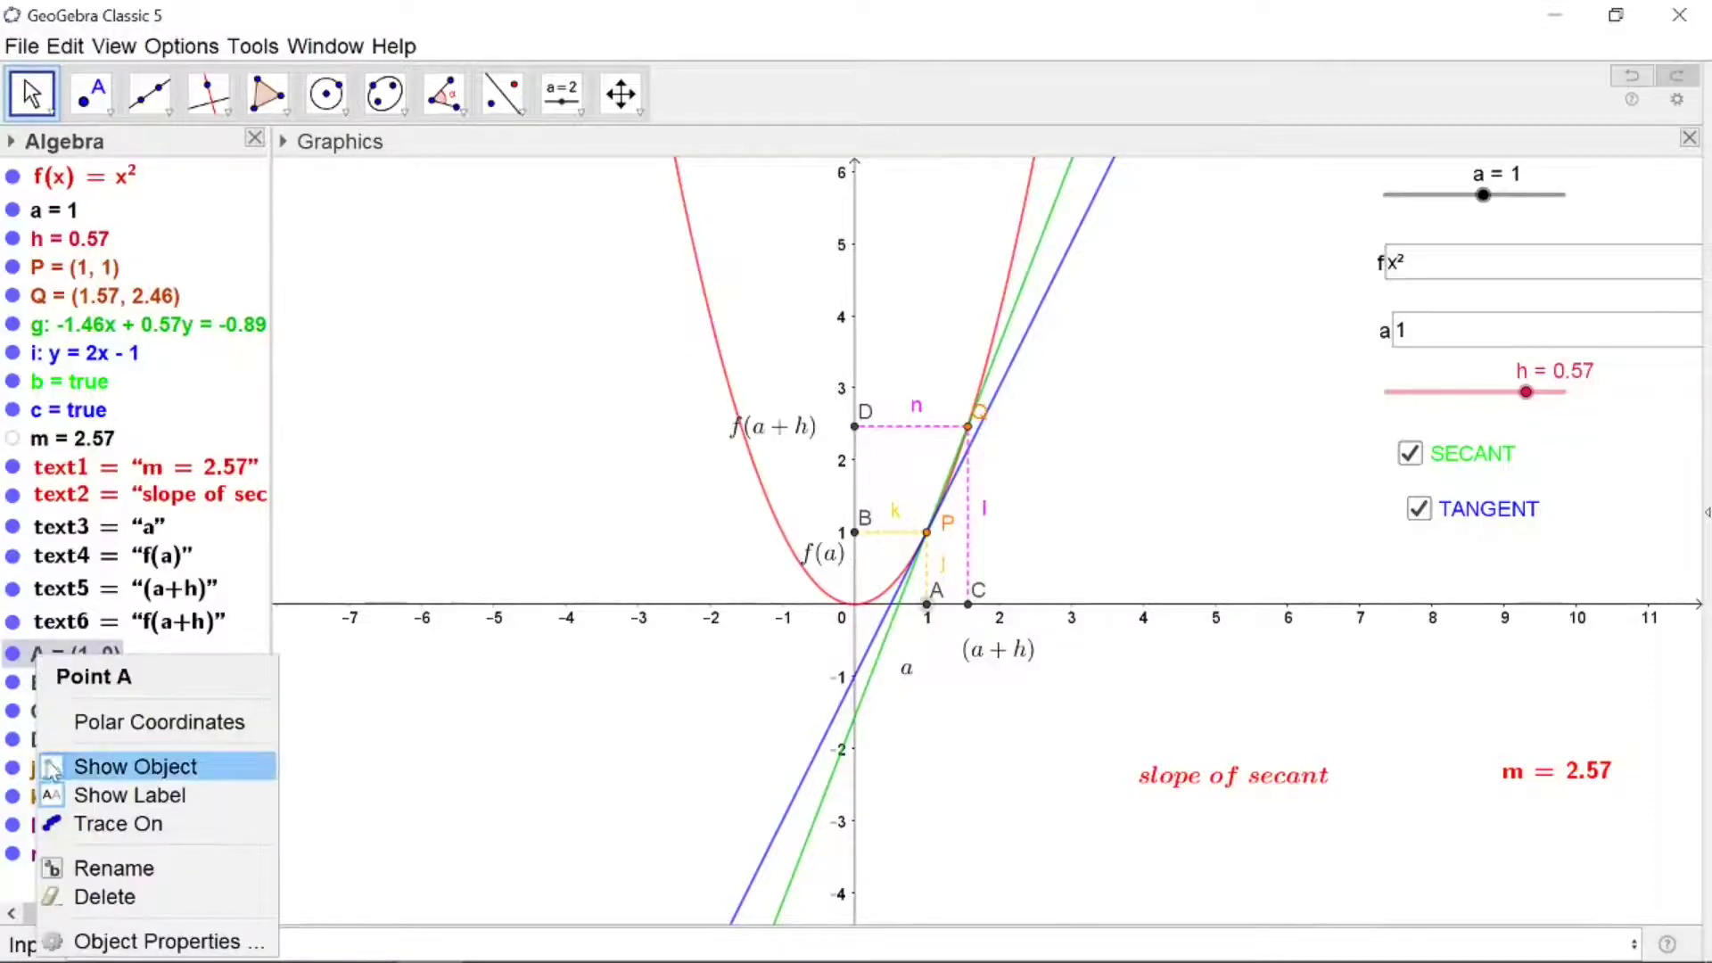
left_click(89, 794)
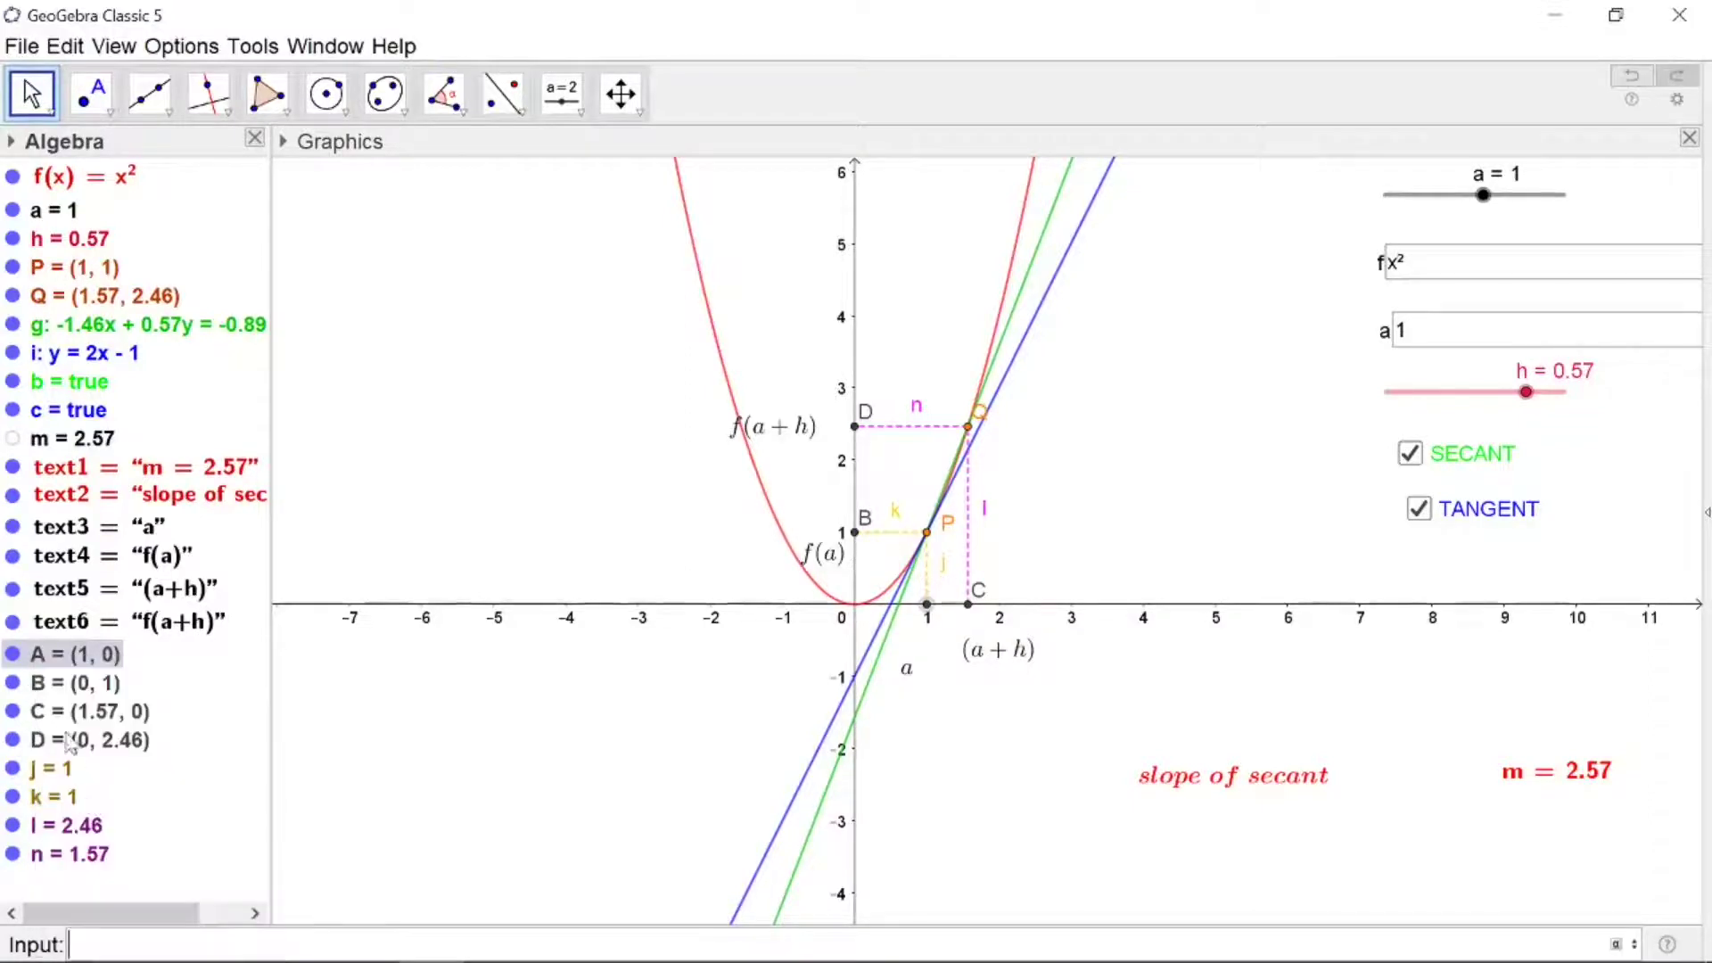
right_click(94, 685)
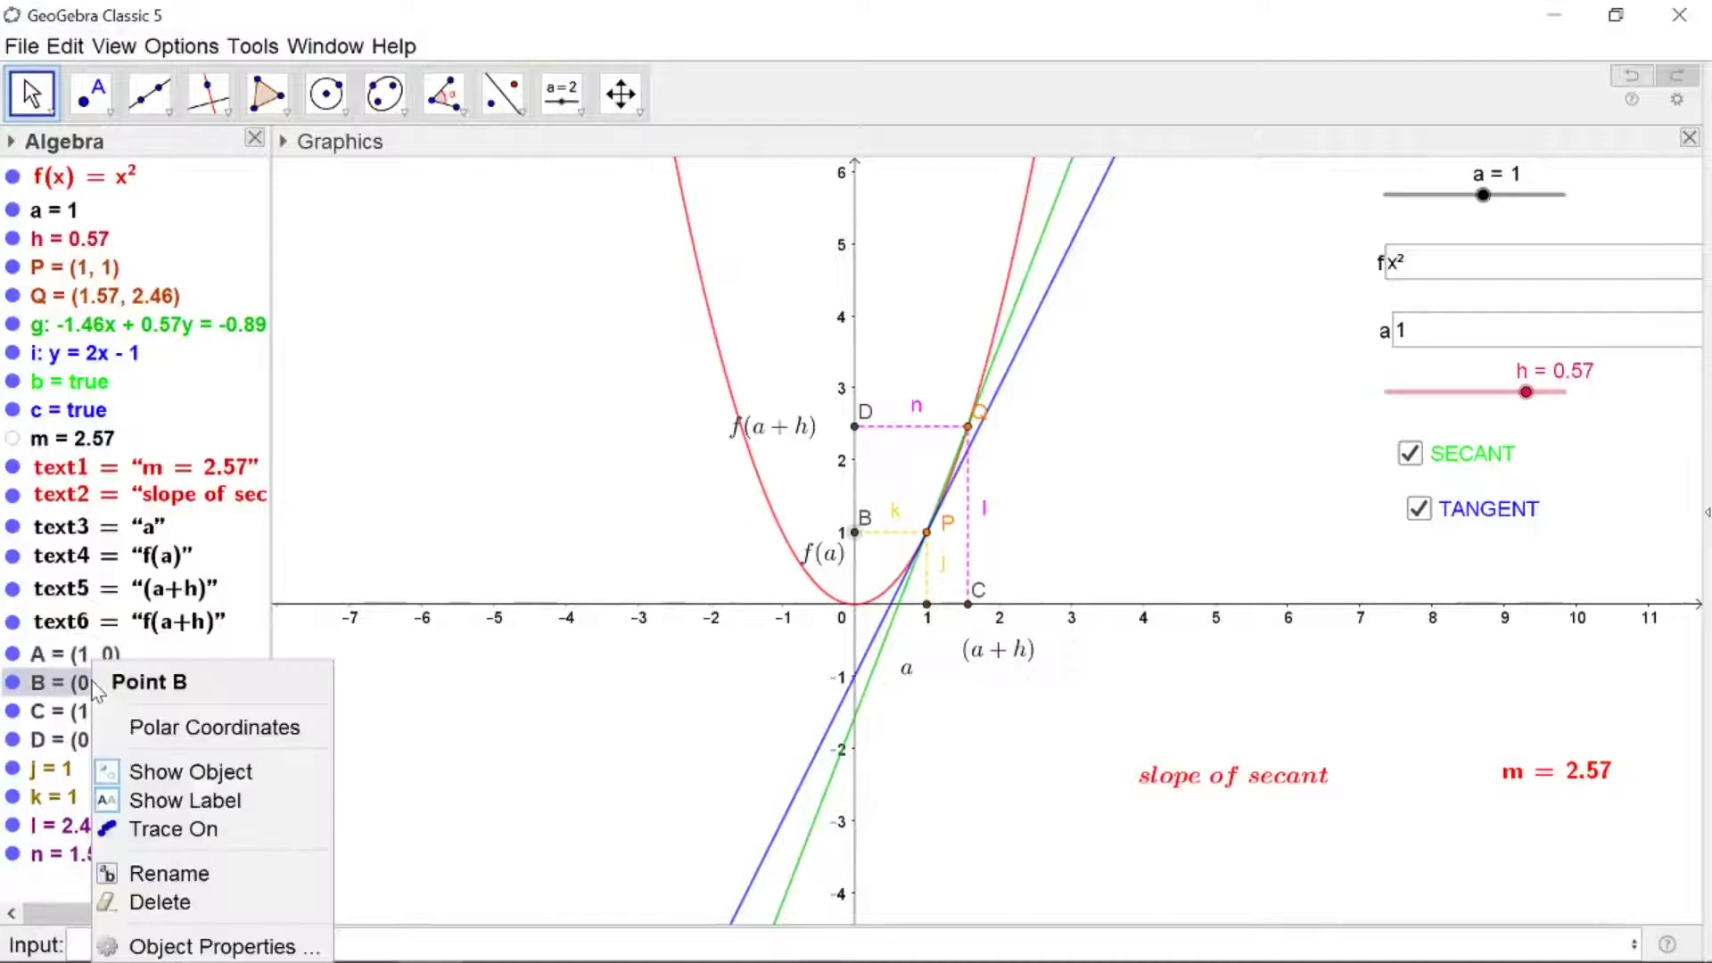
left_click(170, 803)
right_click(125, 712)
left_click(183, 800)
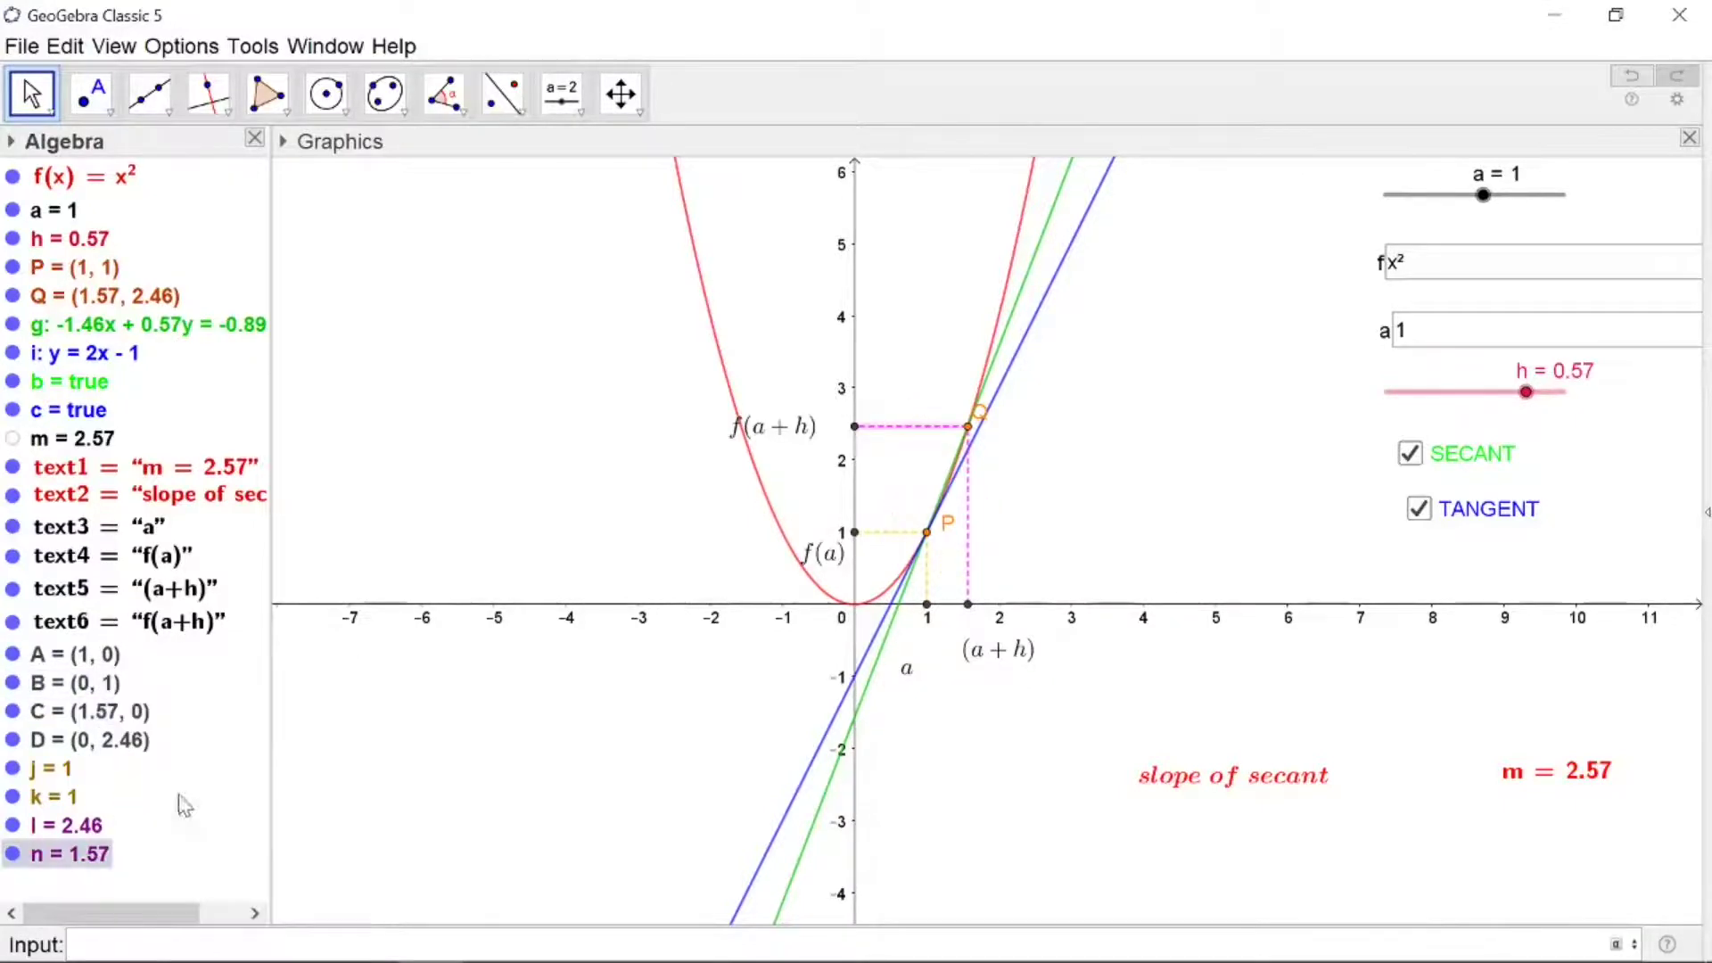
scroll(972, 683, "up", 1)
scroll(1040, 539, "up", 2)
left_click_drag(1047, 721, 1100, 774)
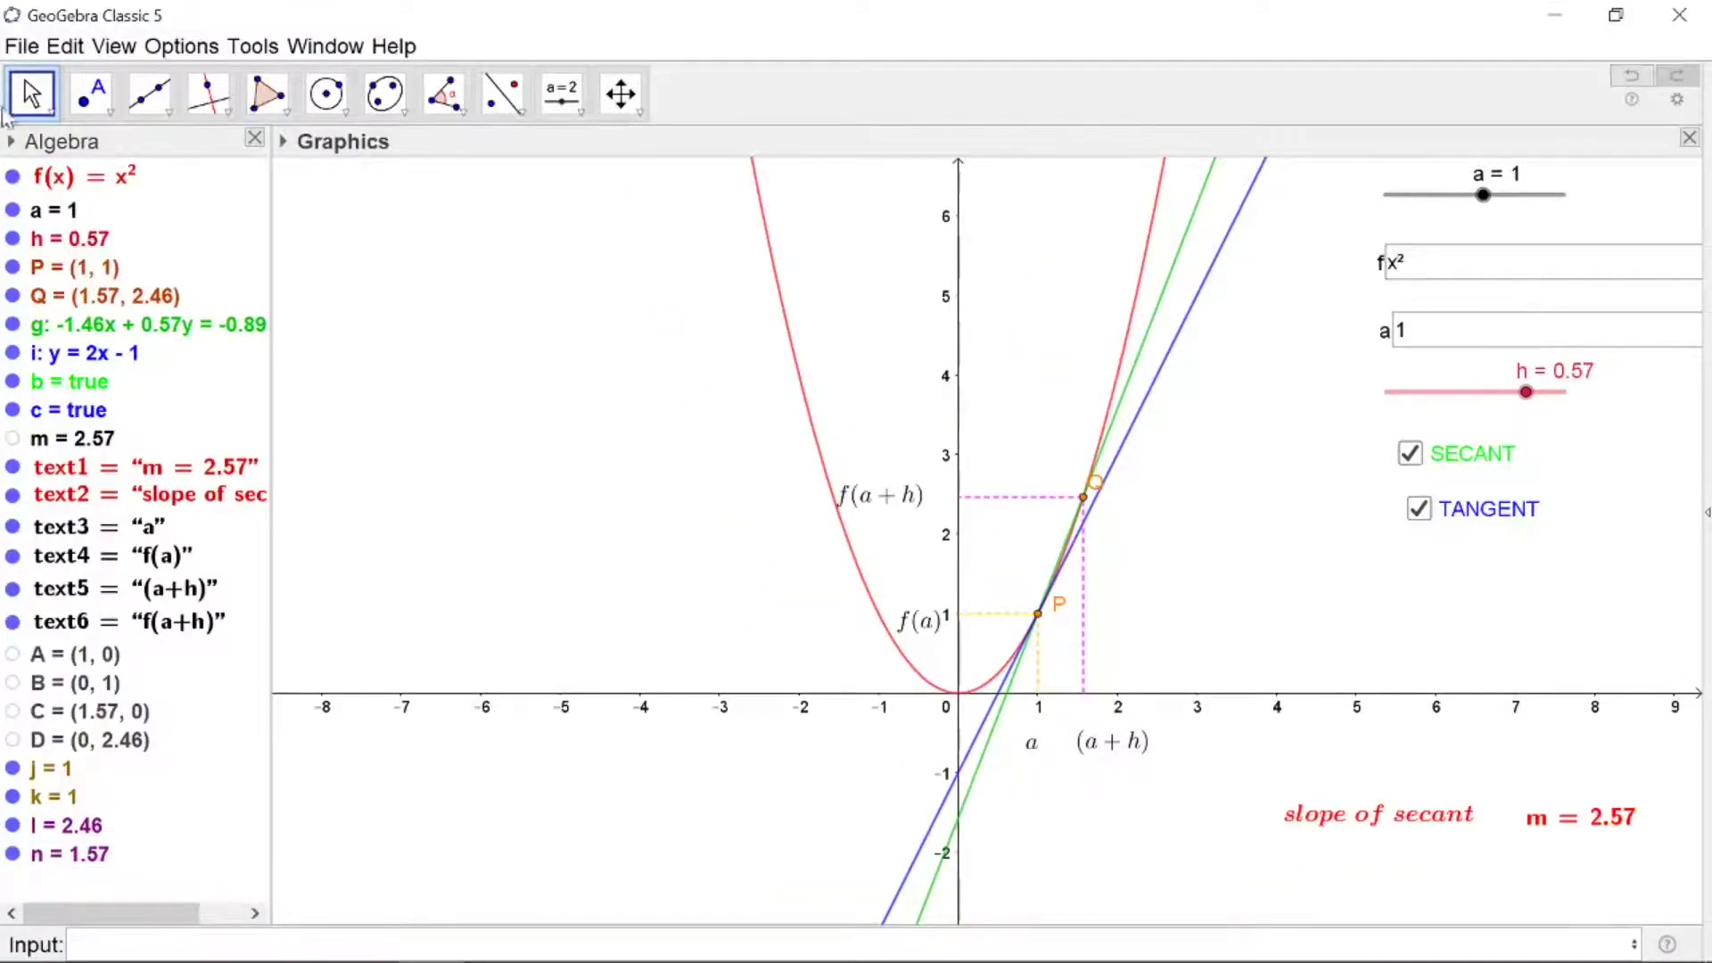
- Save the construction as a GeoGebra file named "lab 14 applet" in the geo folder
left_click(23, 46)
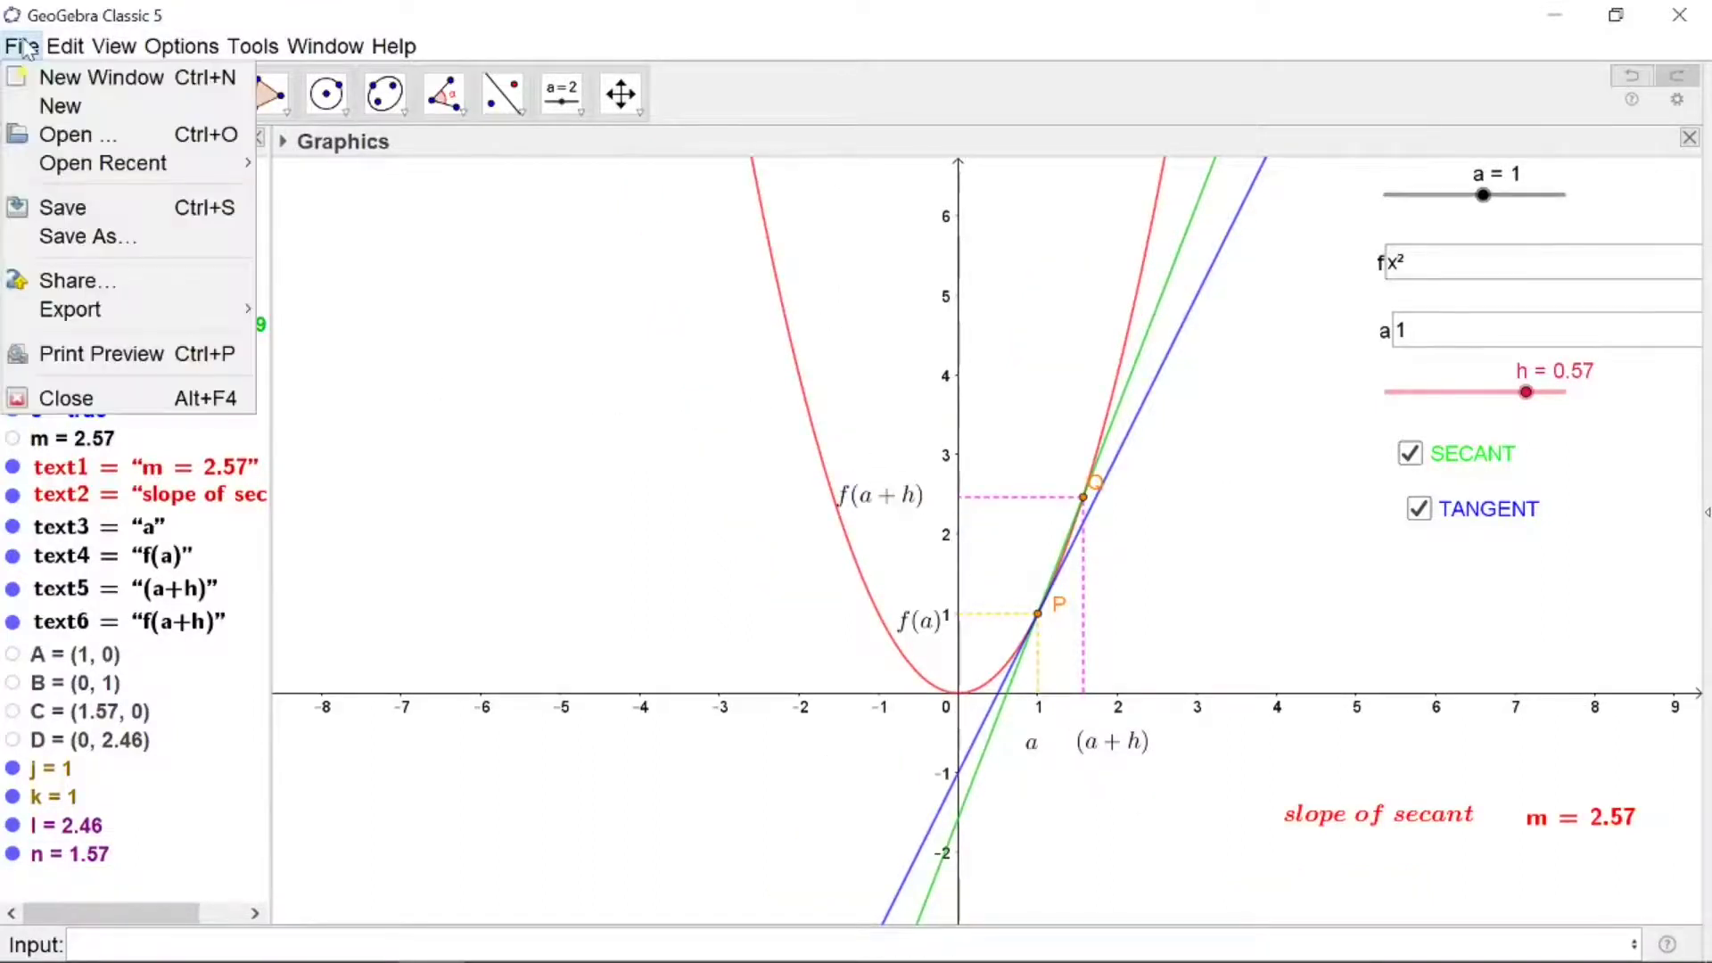
left_click(50, 205)
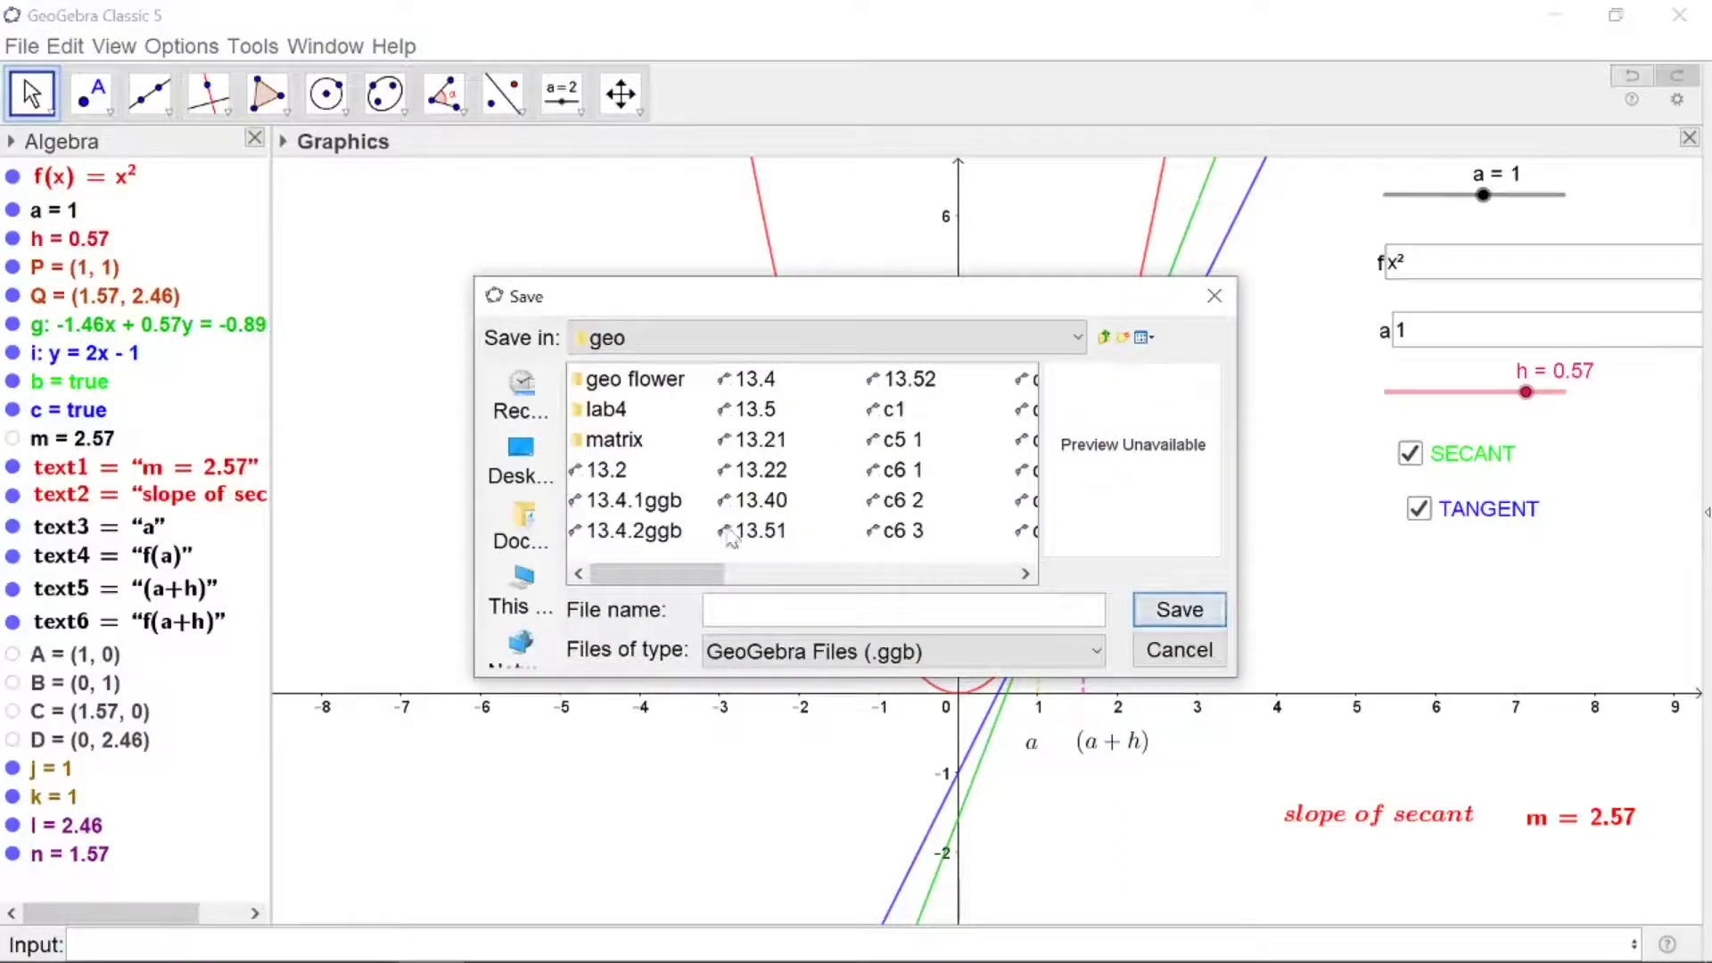
type("lab")
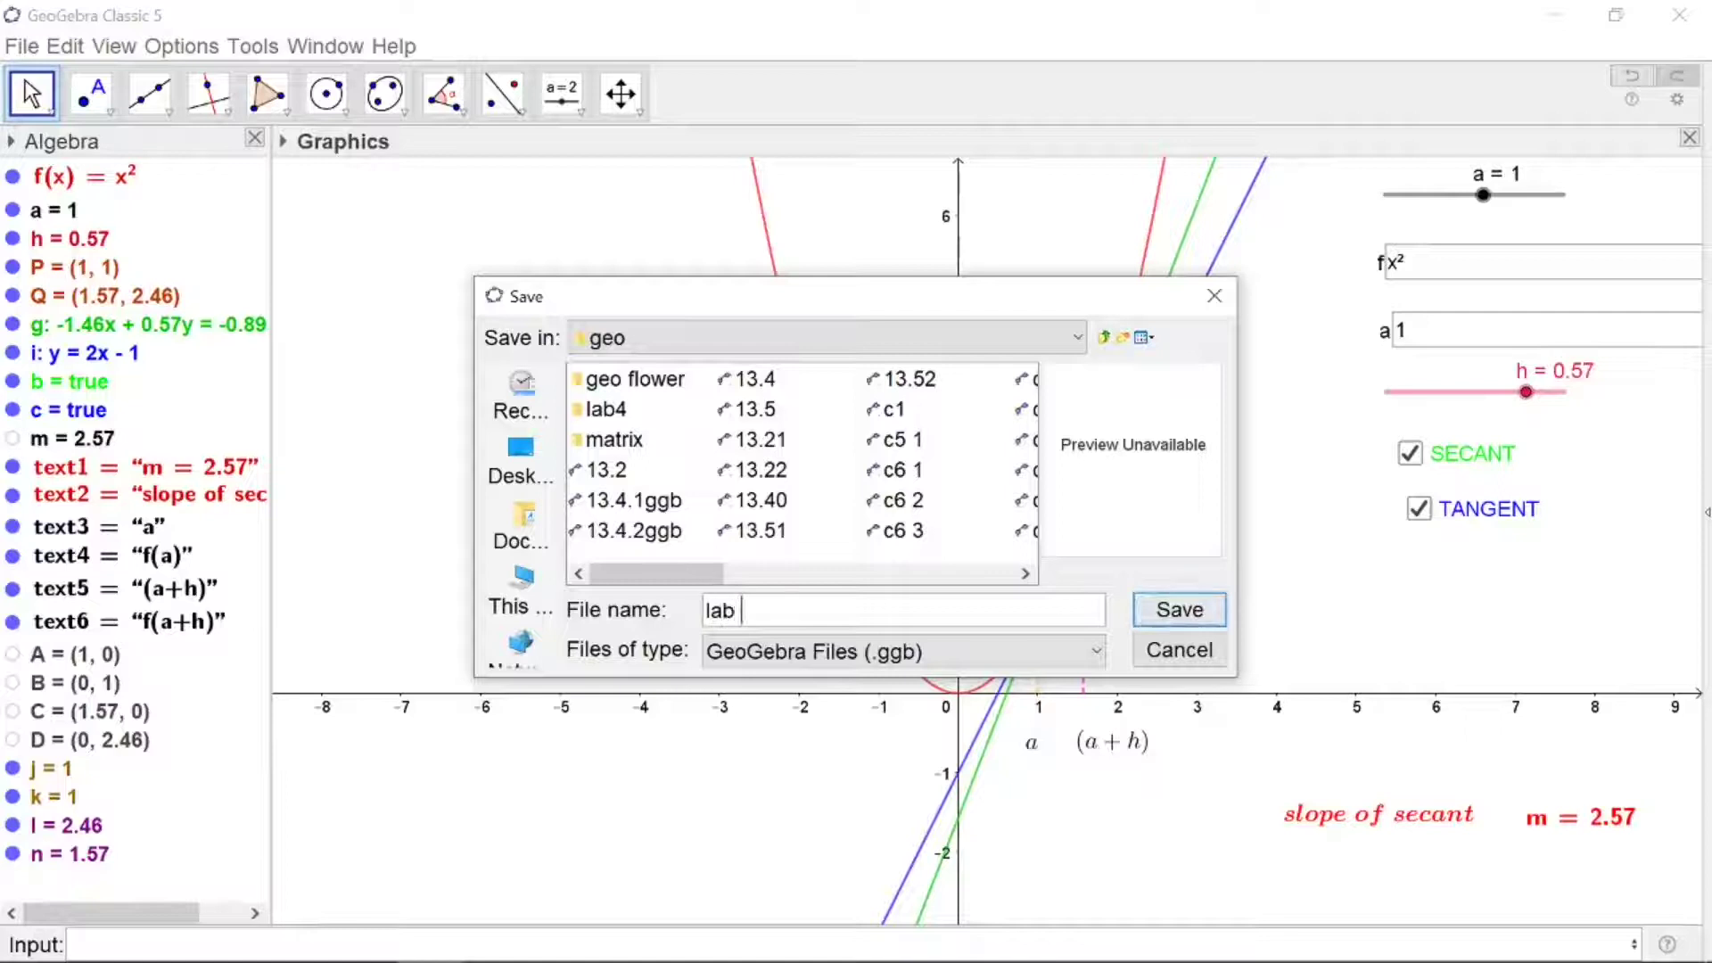
type(" 14 applet")
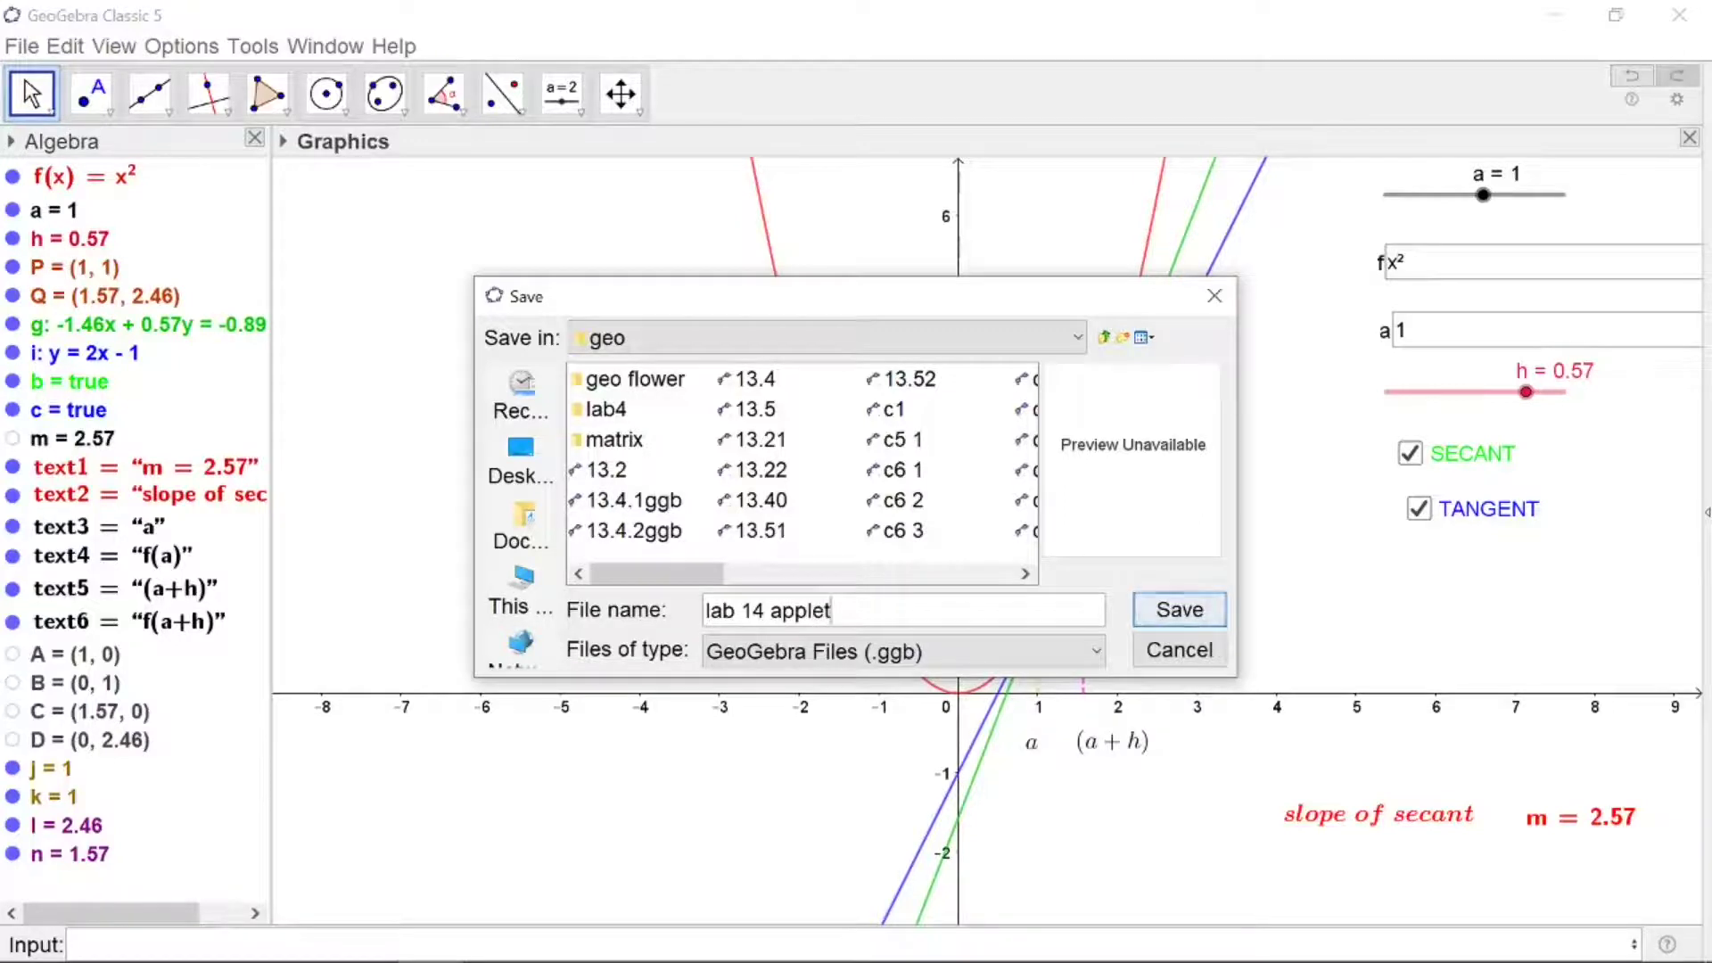
left_click(1170, 613)
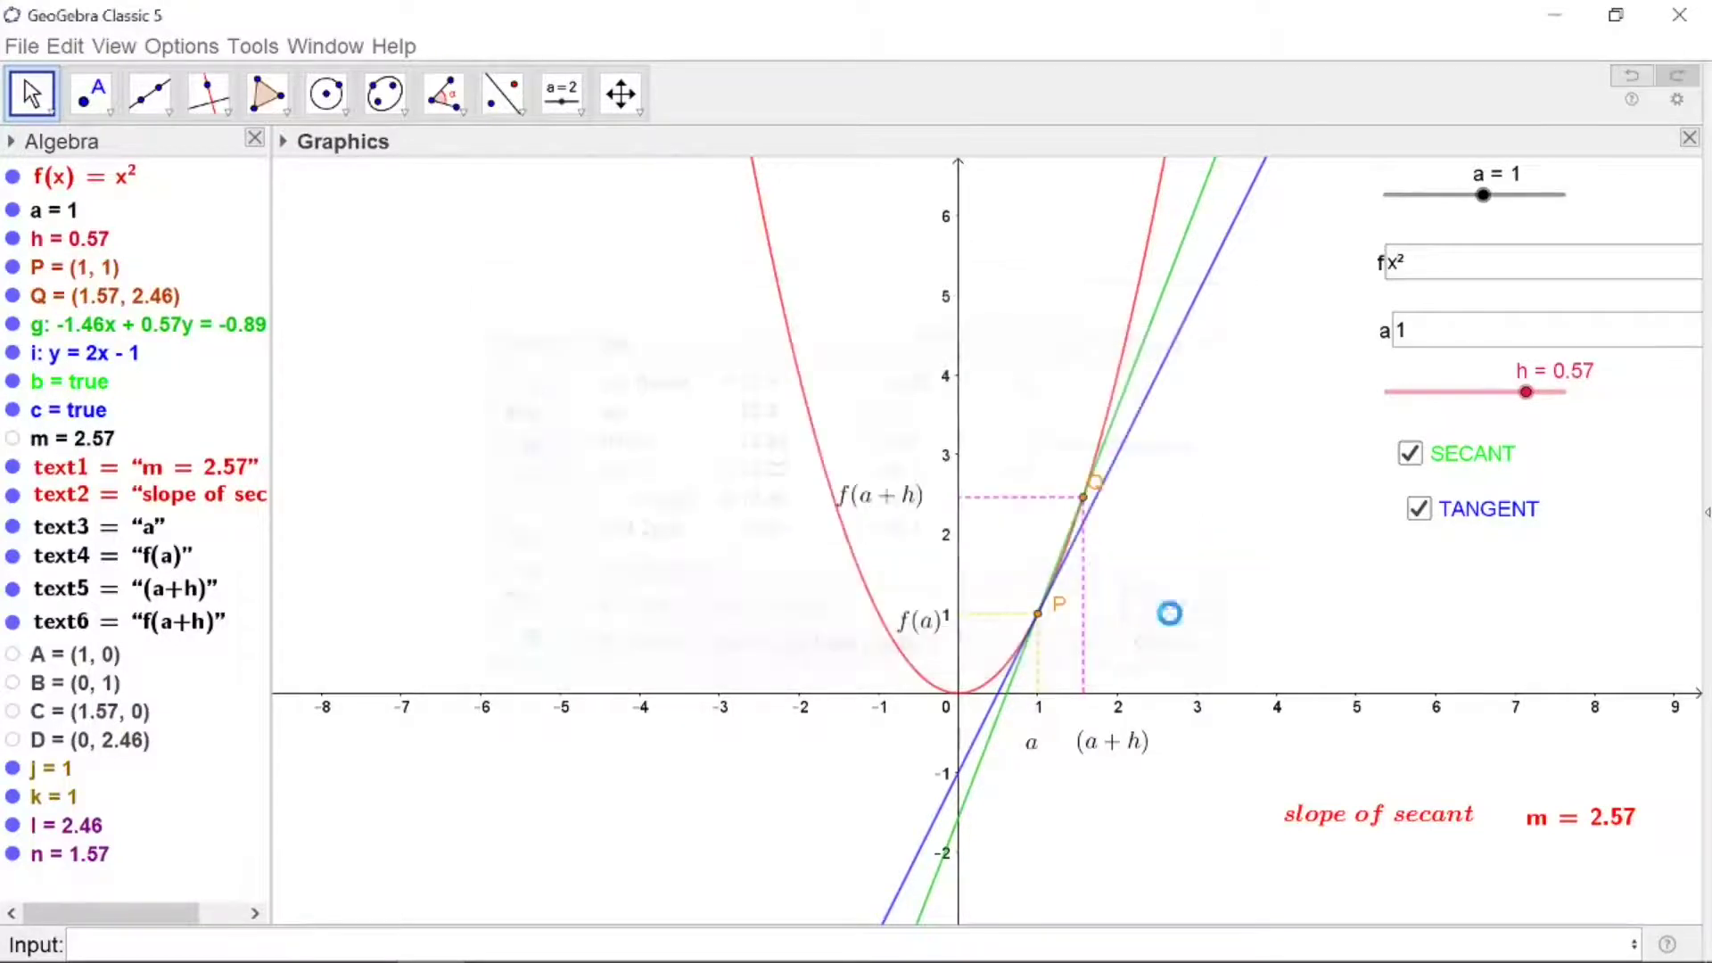
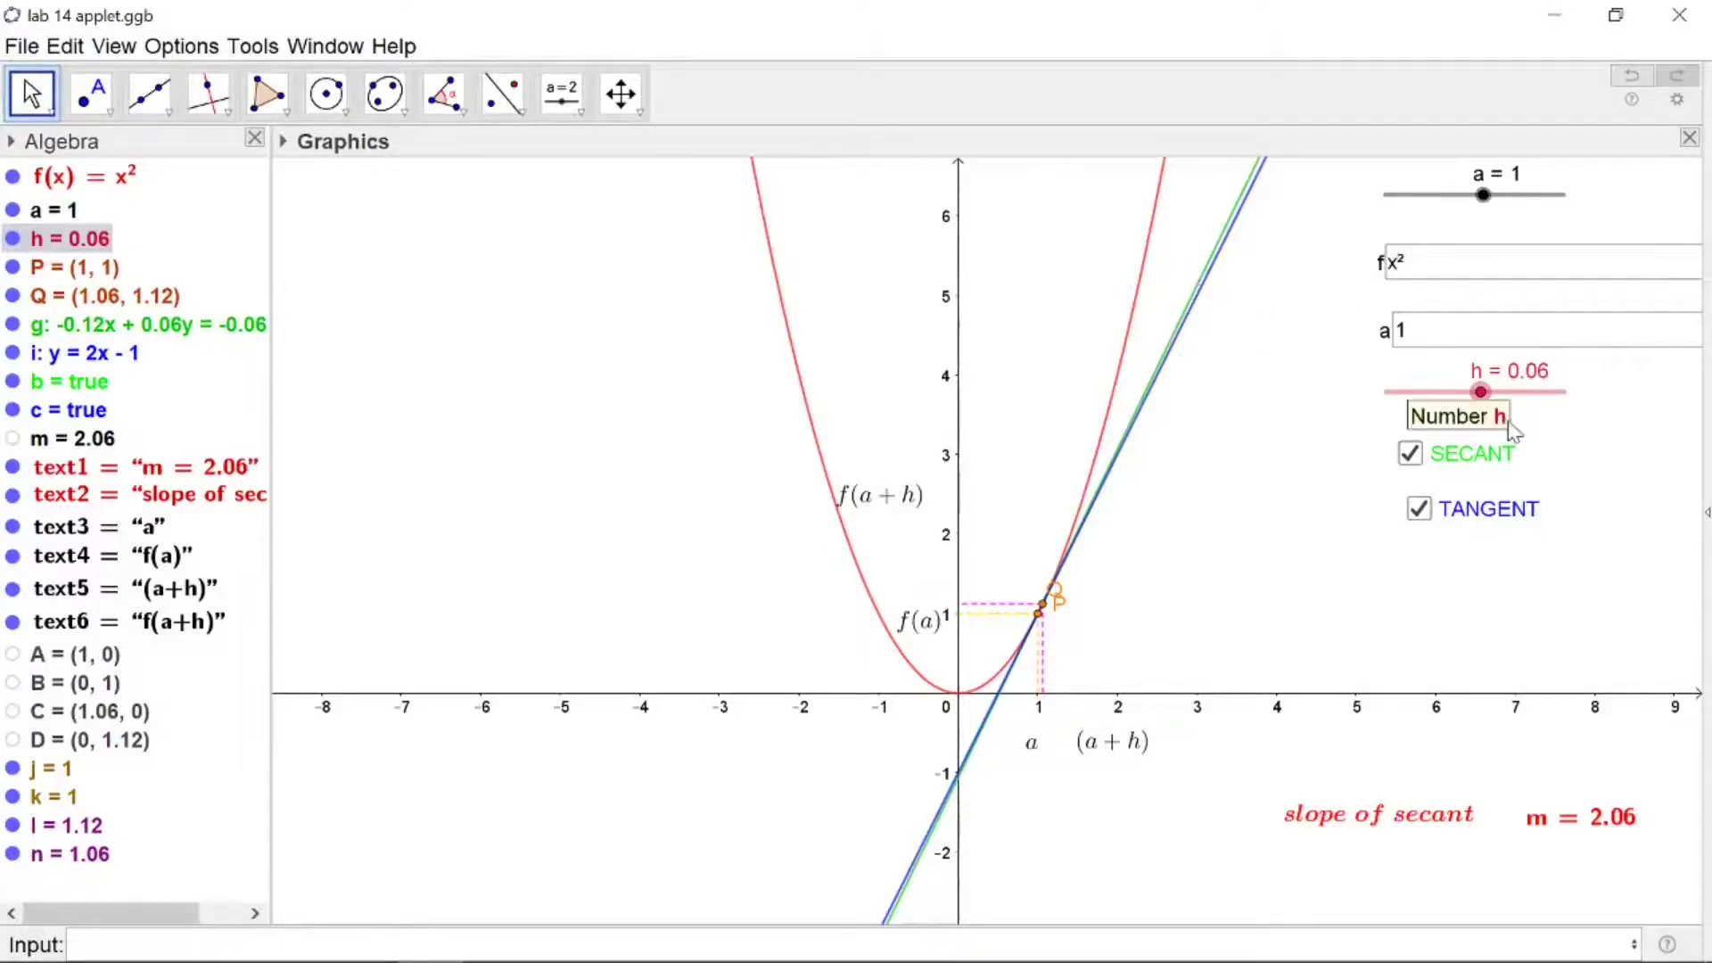
- Vary slider h through -1, -0.21, -0.02, 0, 0.6 and 0.26 to compare the secant with the tangent at P
left_click_drag(1484, 405, 1365, 398)
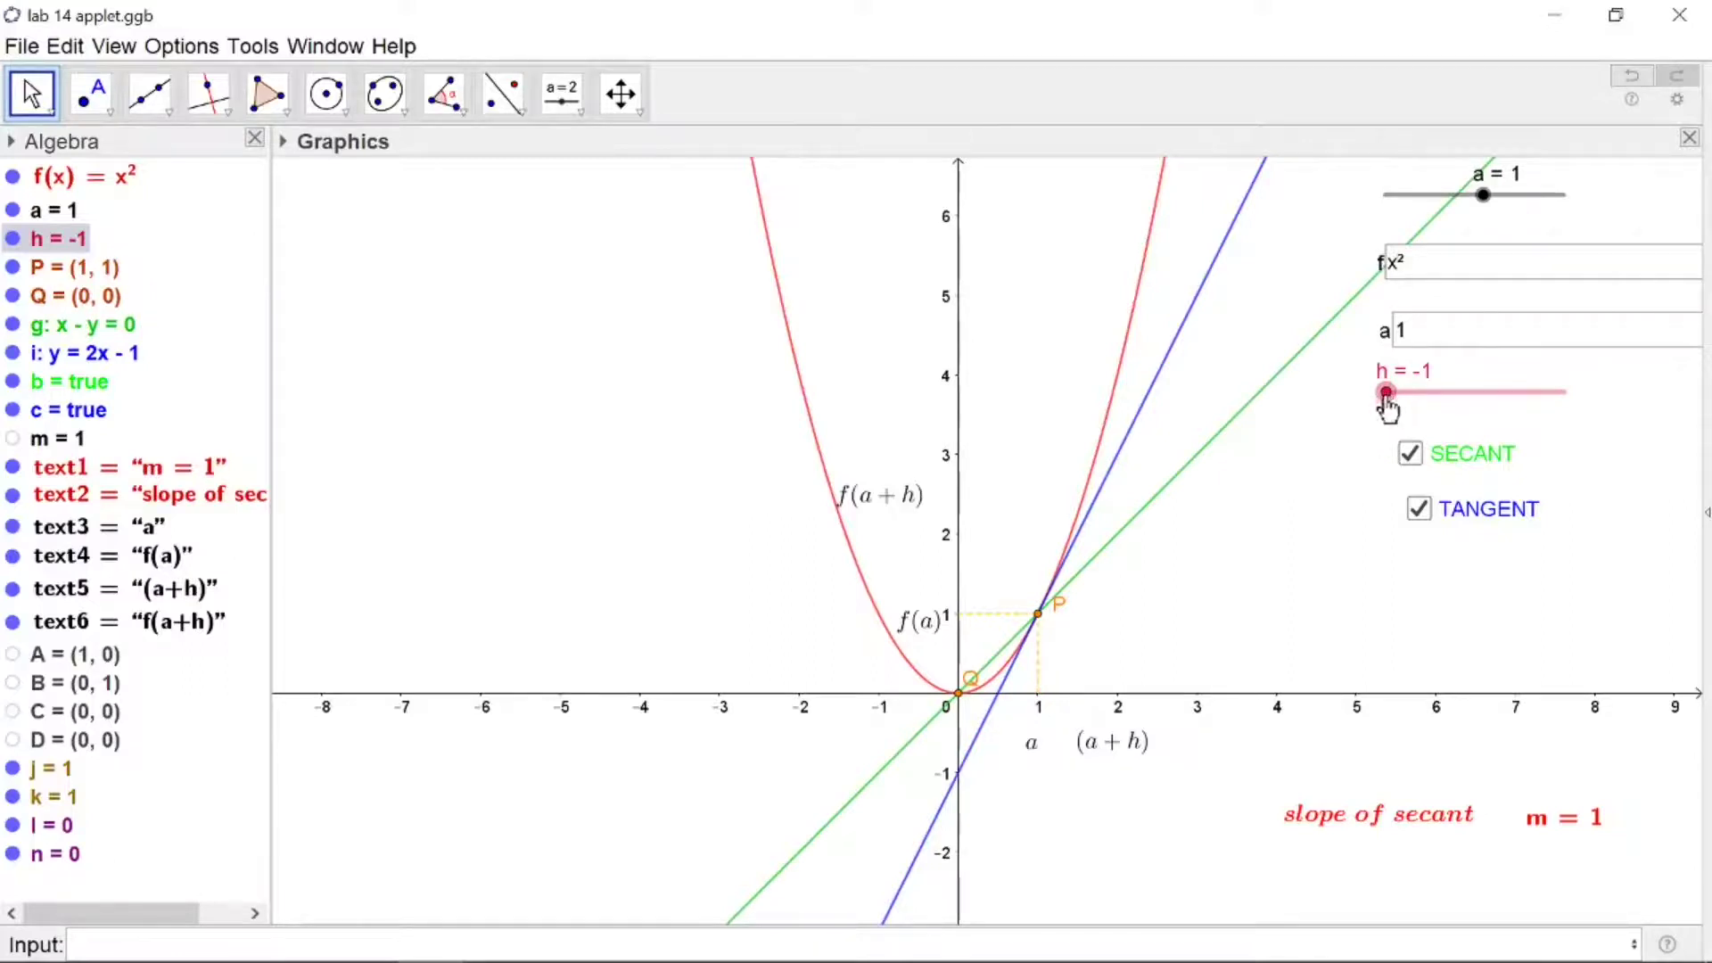
left_click_drag(1388, 409, 1460, 415)
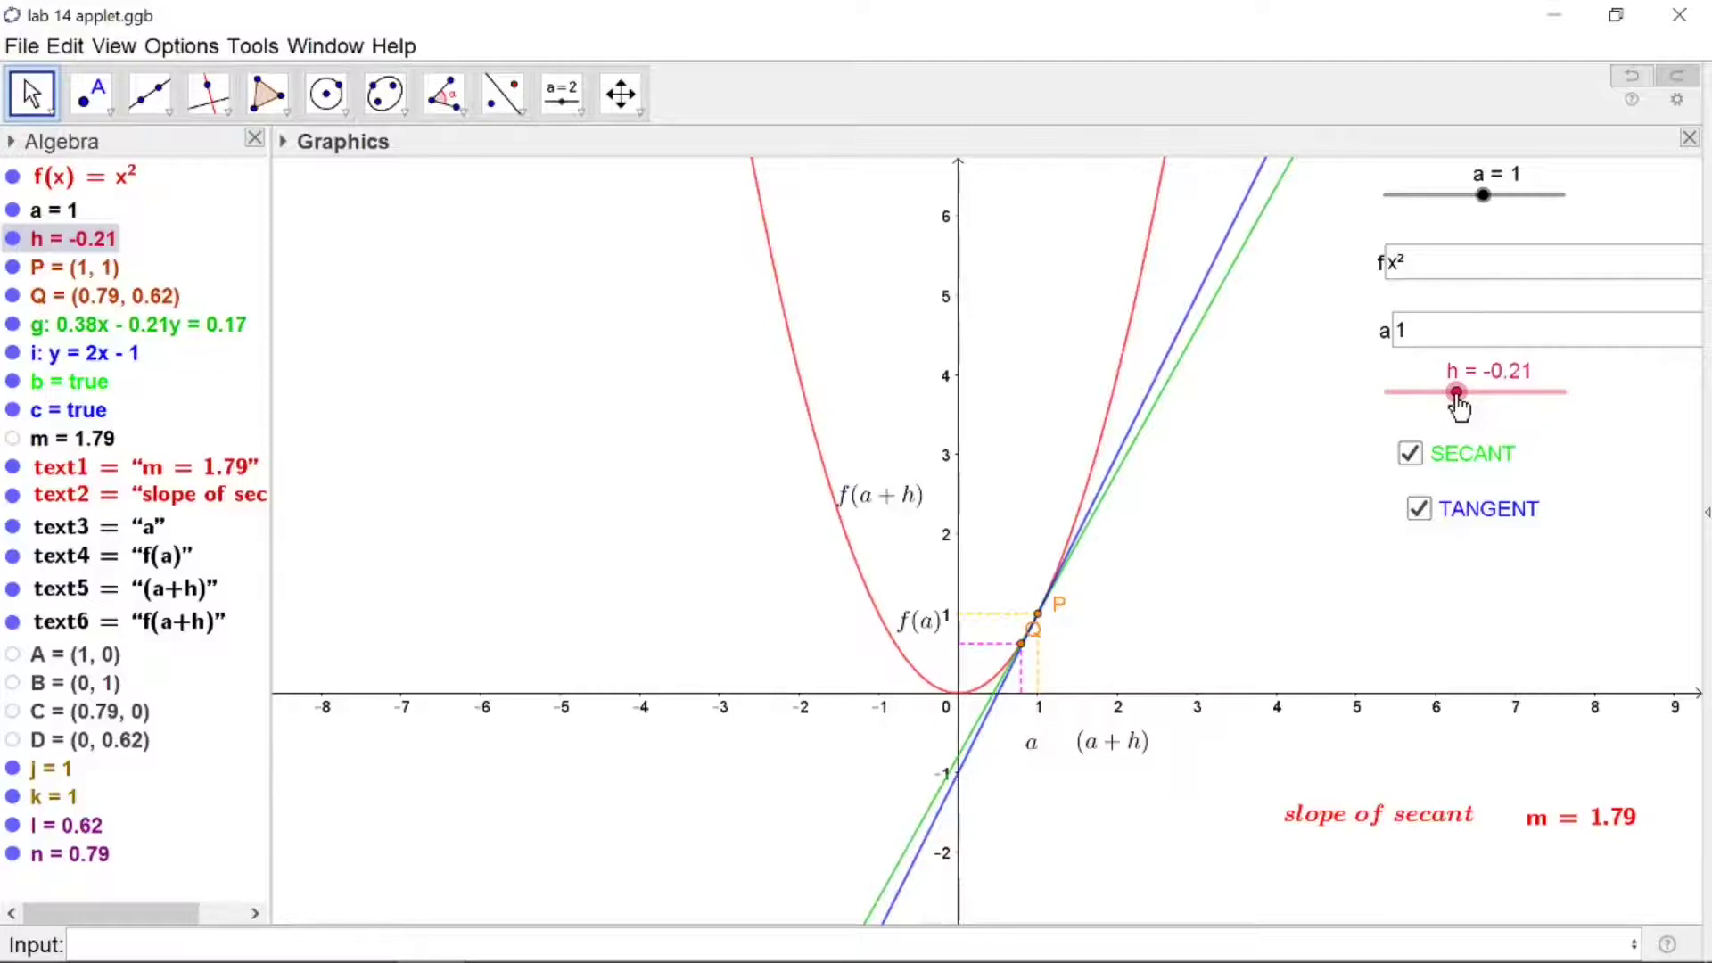
left_click_drag(1457, 394, 1473, 394)
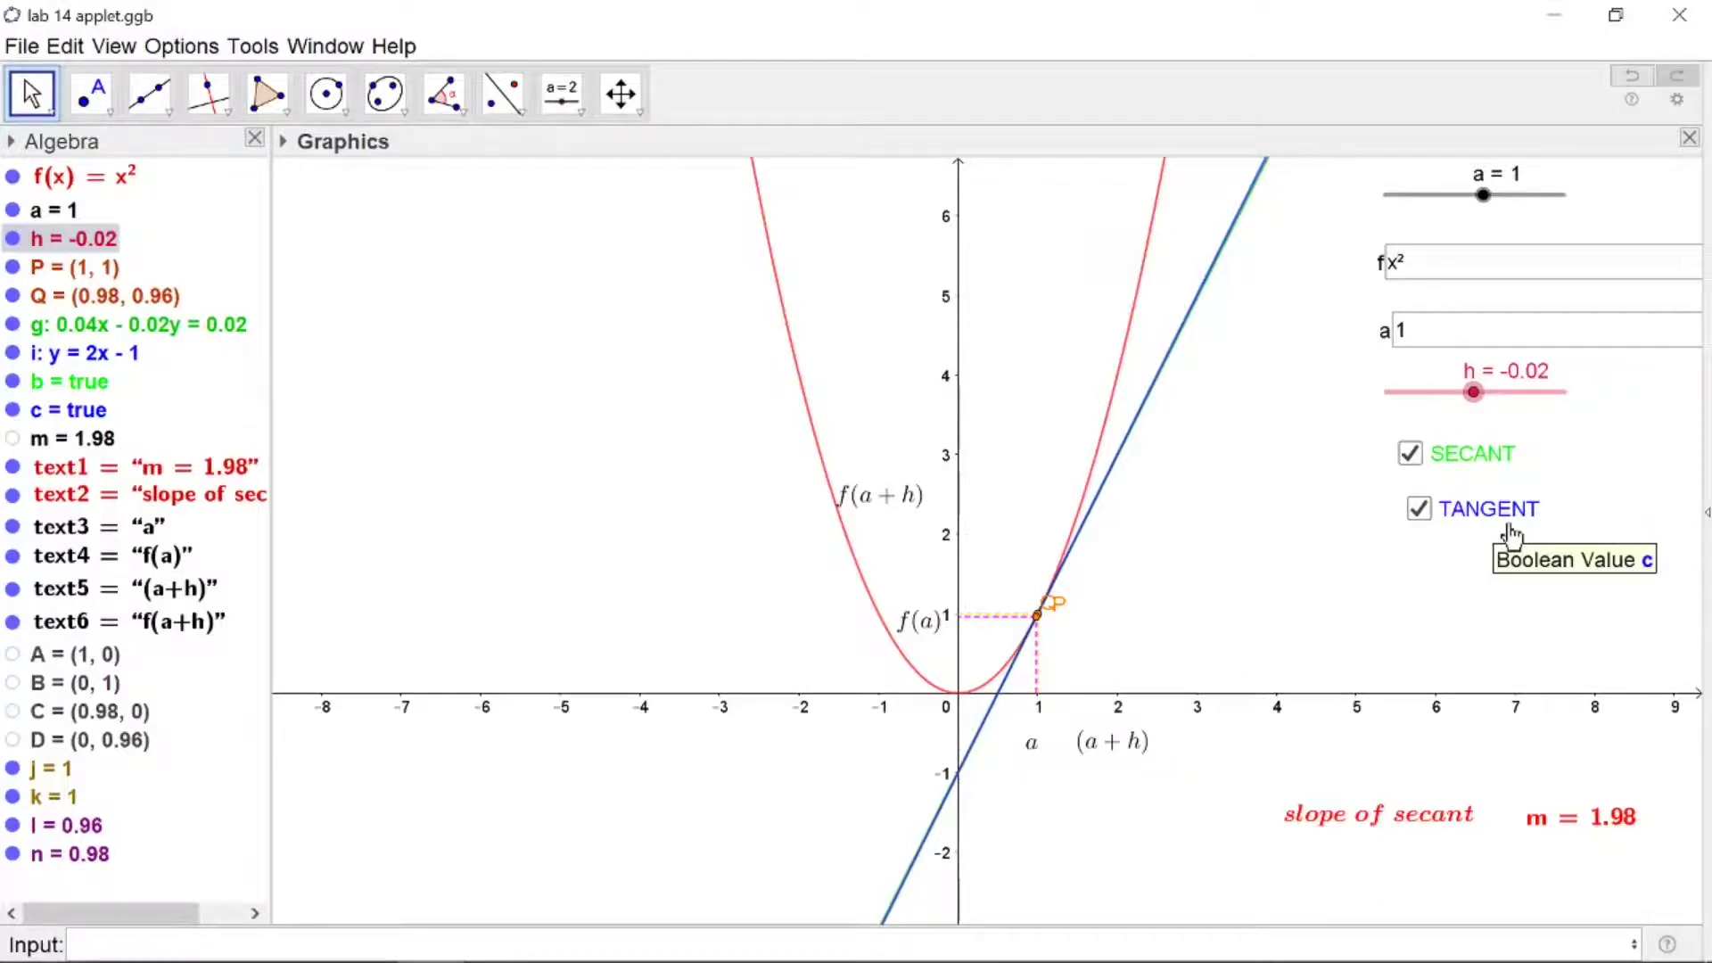
left_click_drag(1473, 403, 1476, 403)
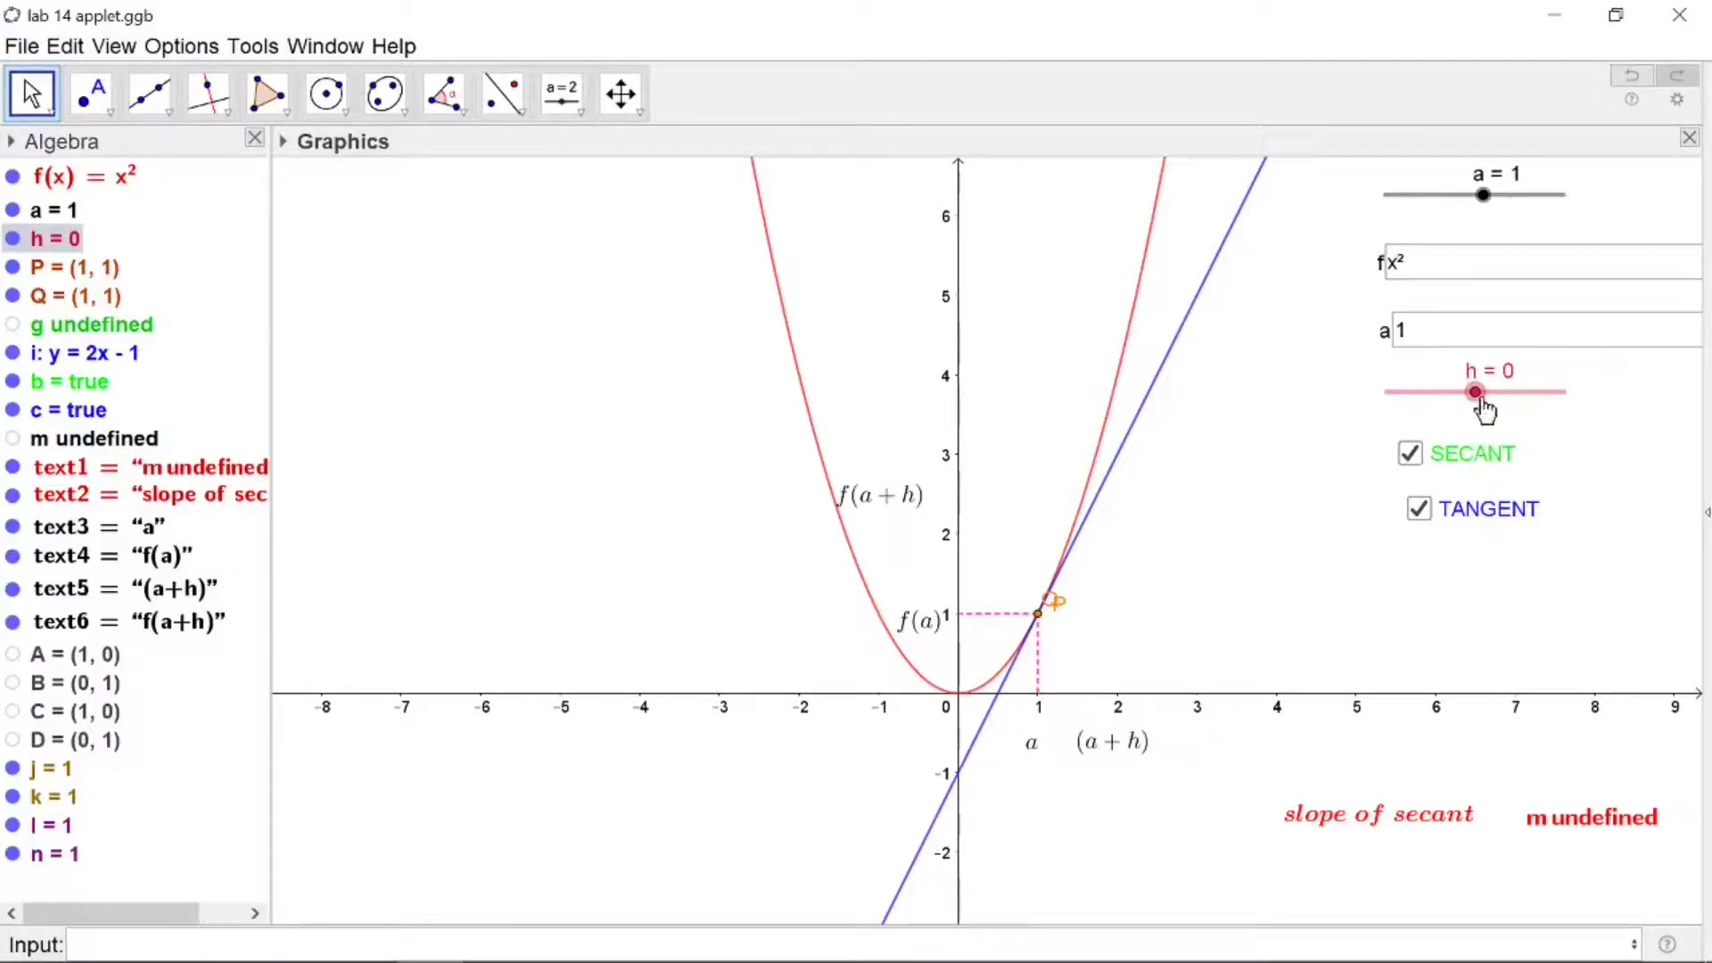
left_click_drag(1482, 408, 1532, 413)
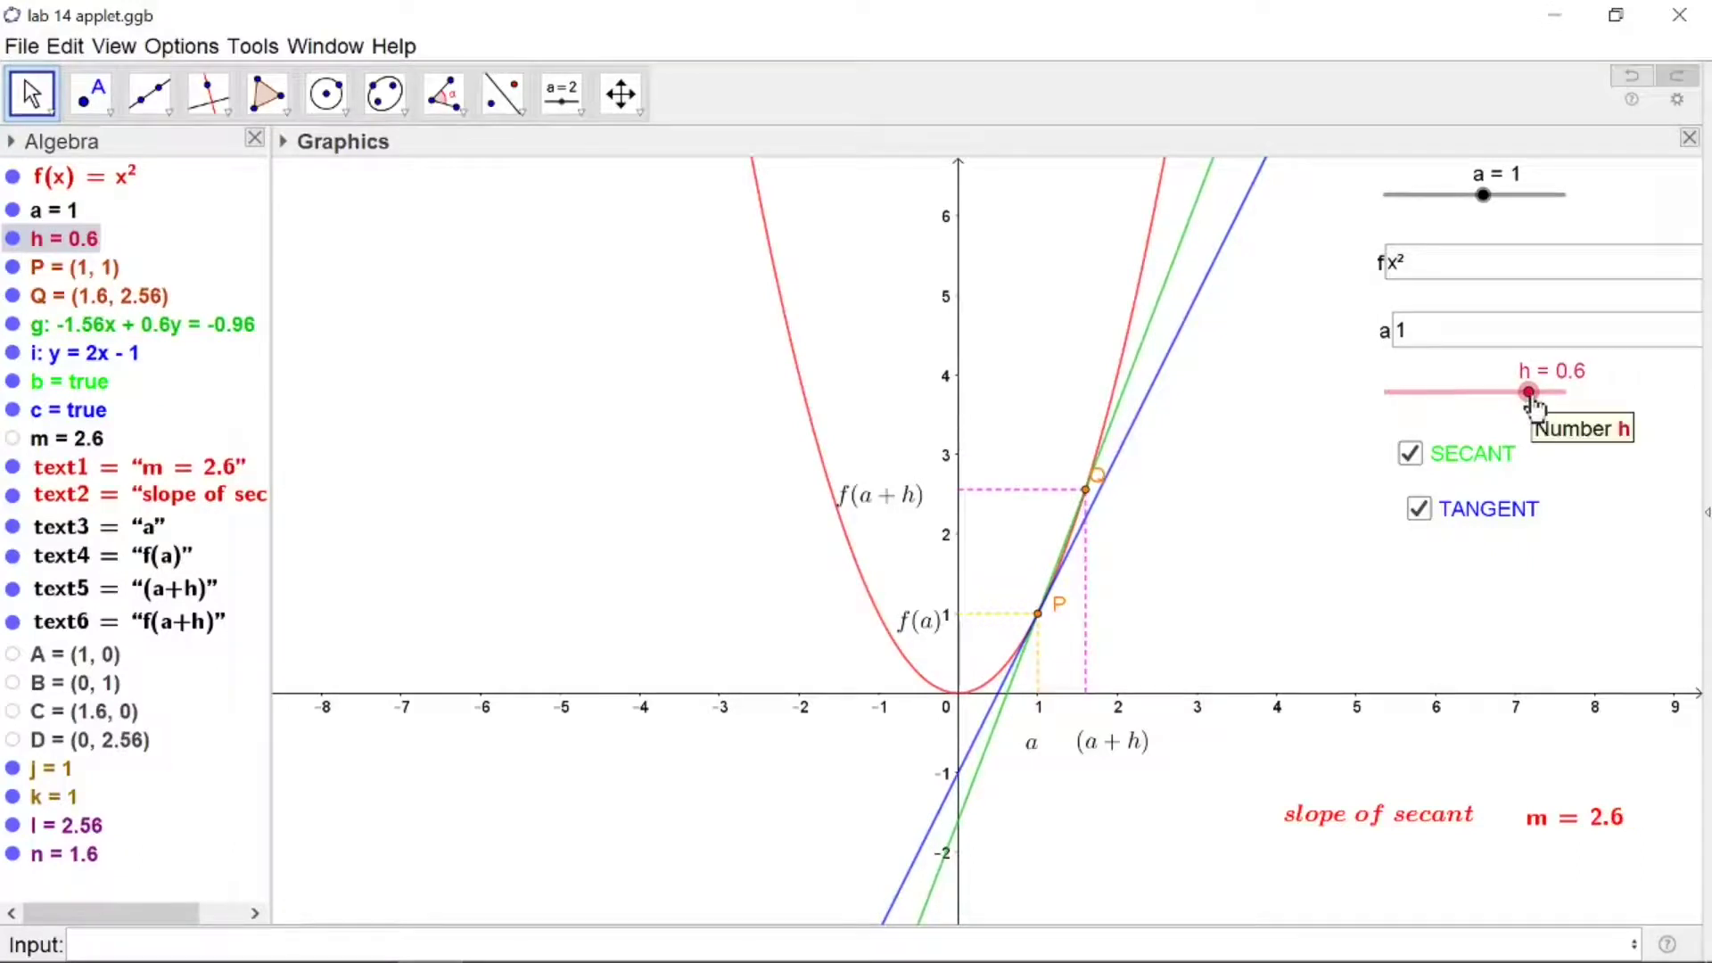
left_click_drag(1531, 406, 1499, 401)
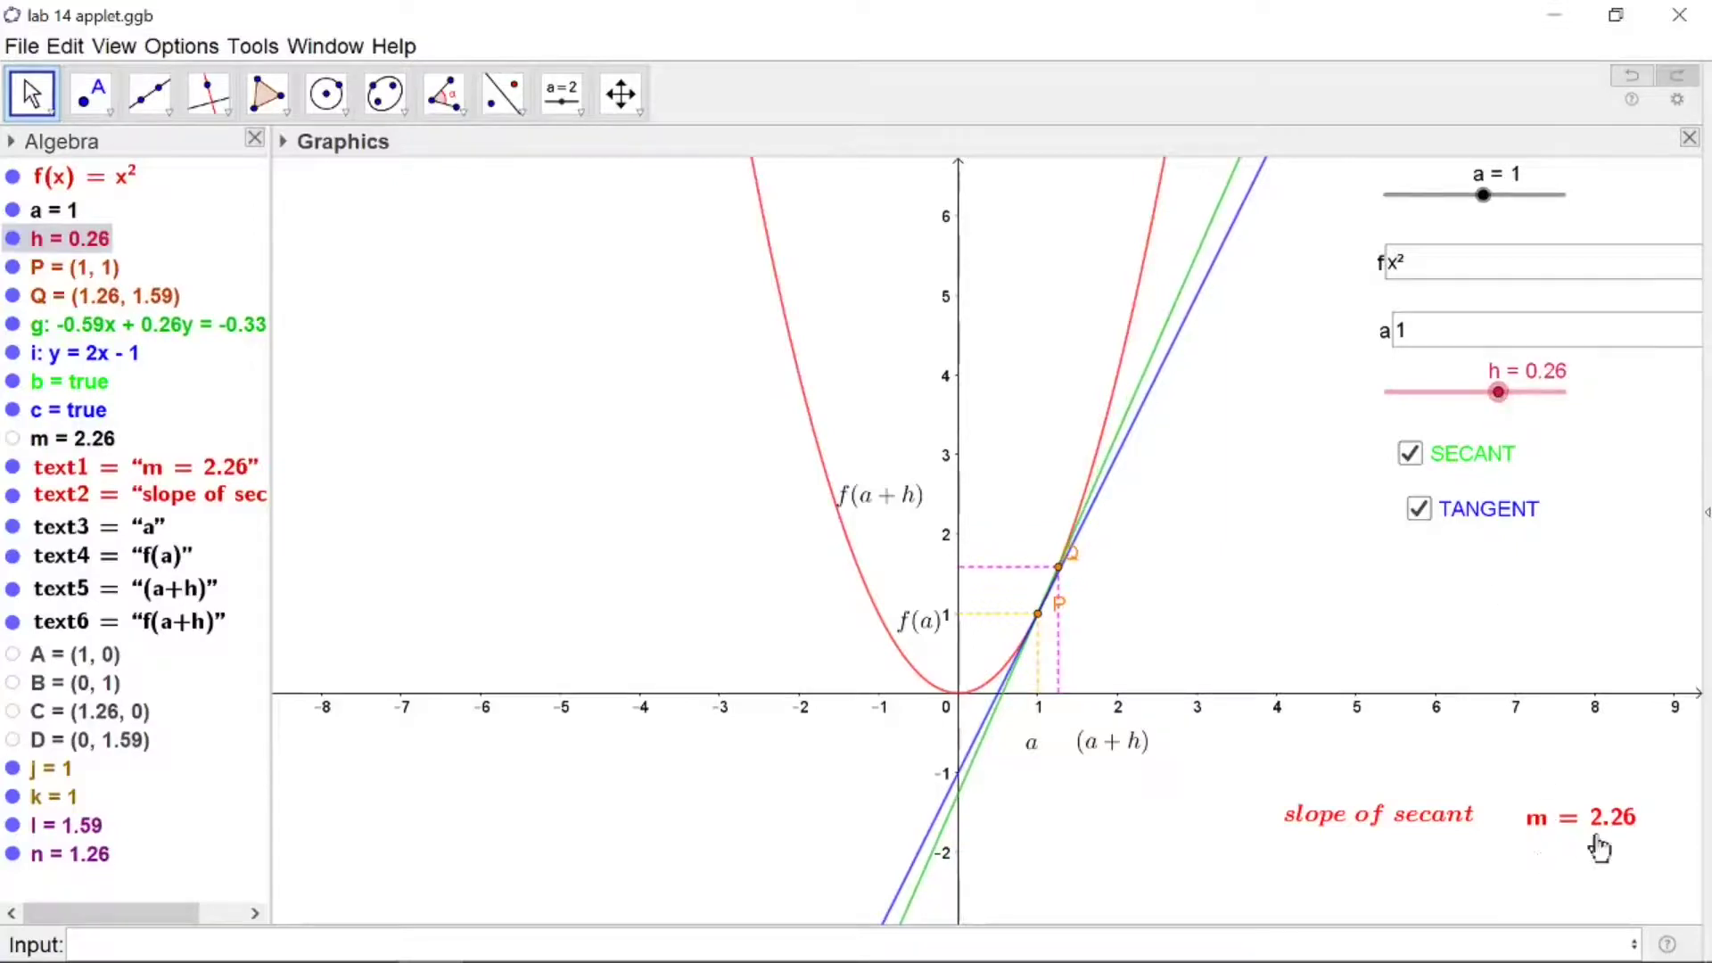
- Move the "slope of secant" caption and its m value closer to the graph, keeping them side by side
left_click_drag(1338, 825, 1222, 818)
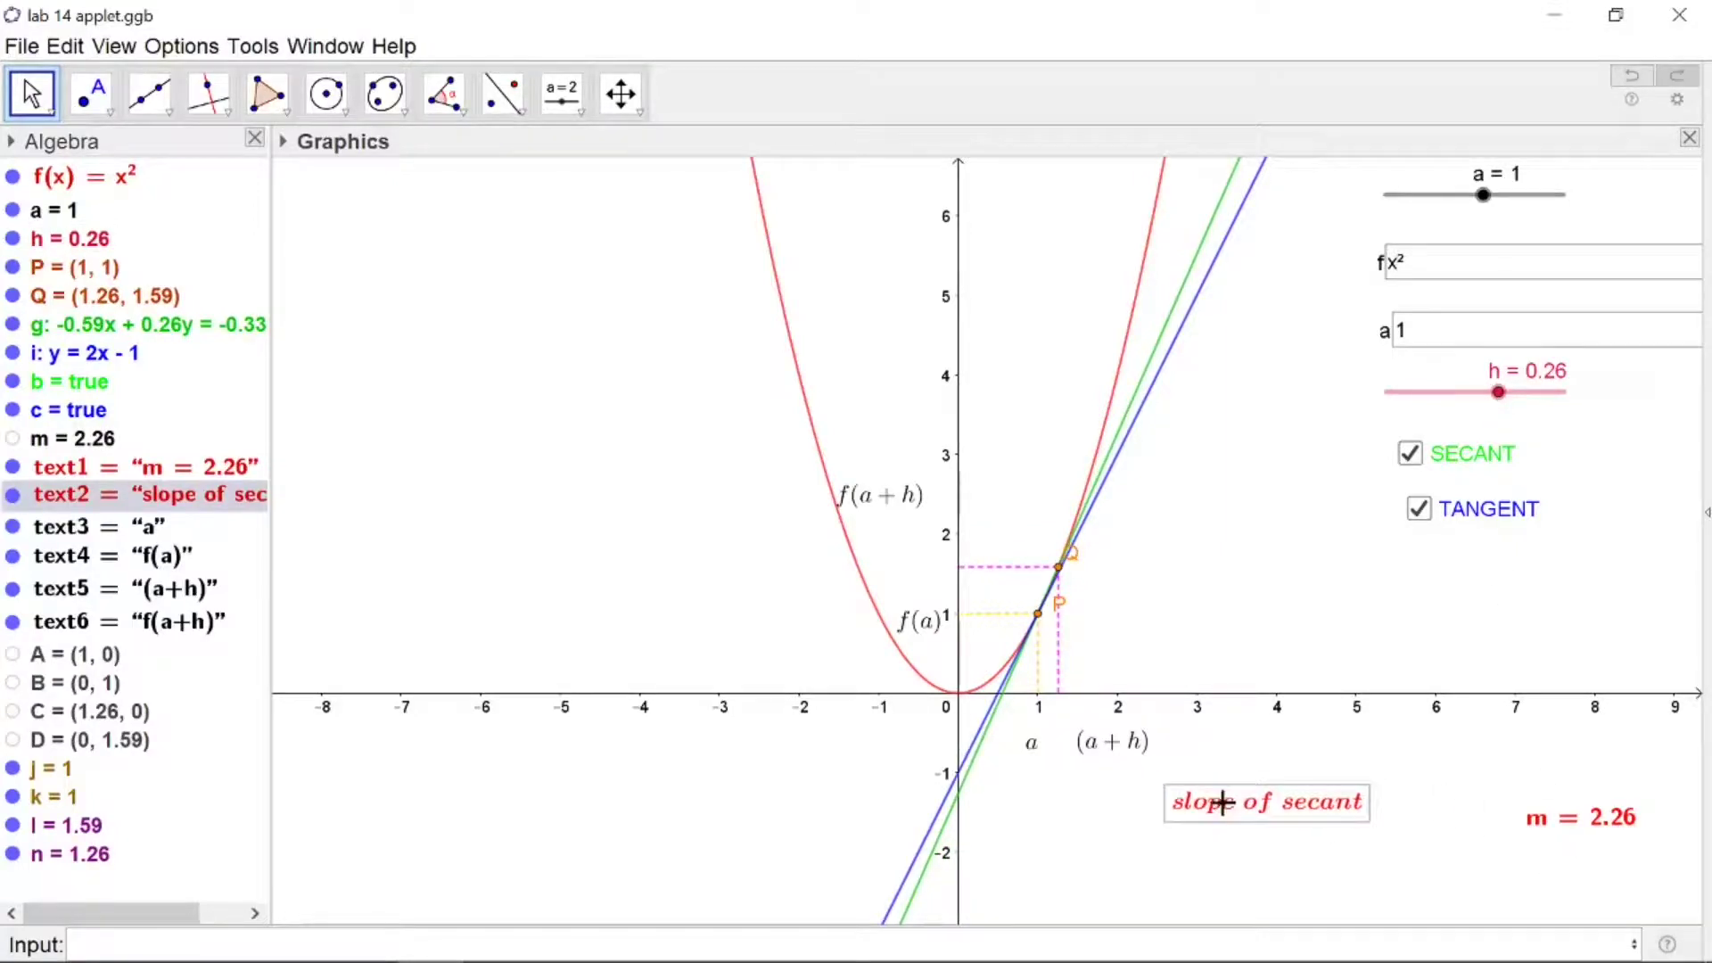
left_click_drag(1619, 829, 1501, 820)
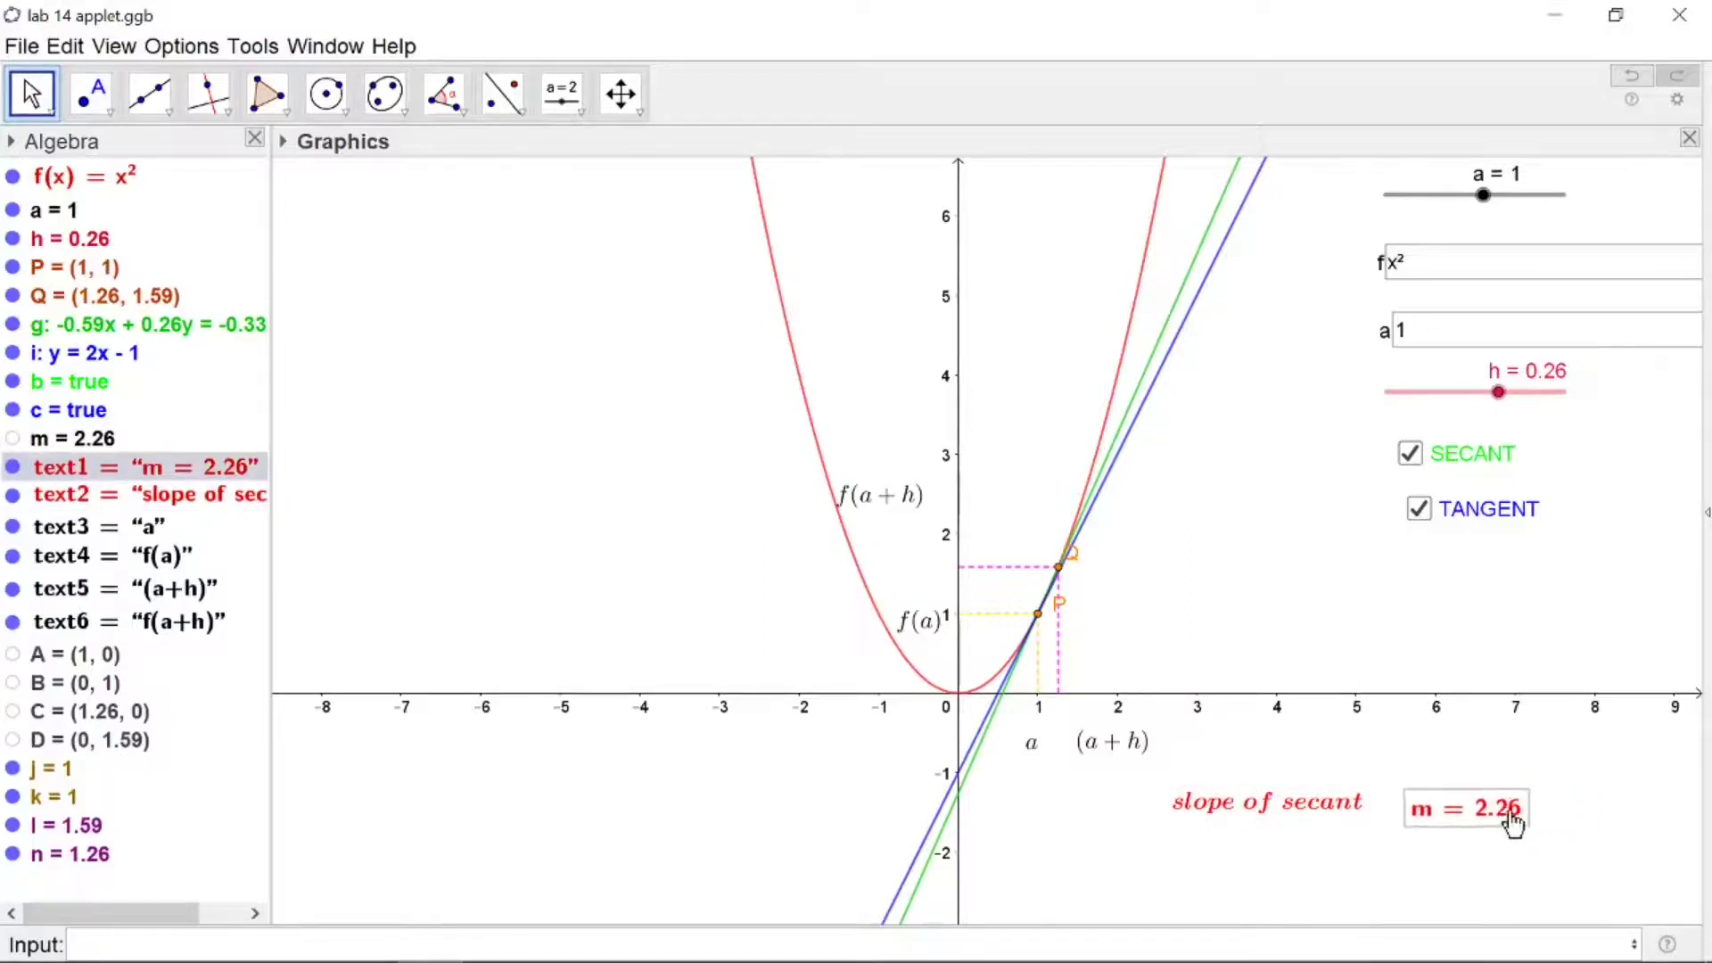
- Vary slider h through 0.01, -0.52, -0.01 and -0.09 to examine the secant slope near h = 0 from both sides
left_click_drag(1504, 403, 1476, 395)
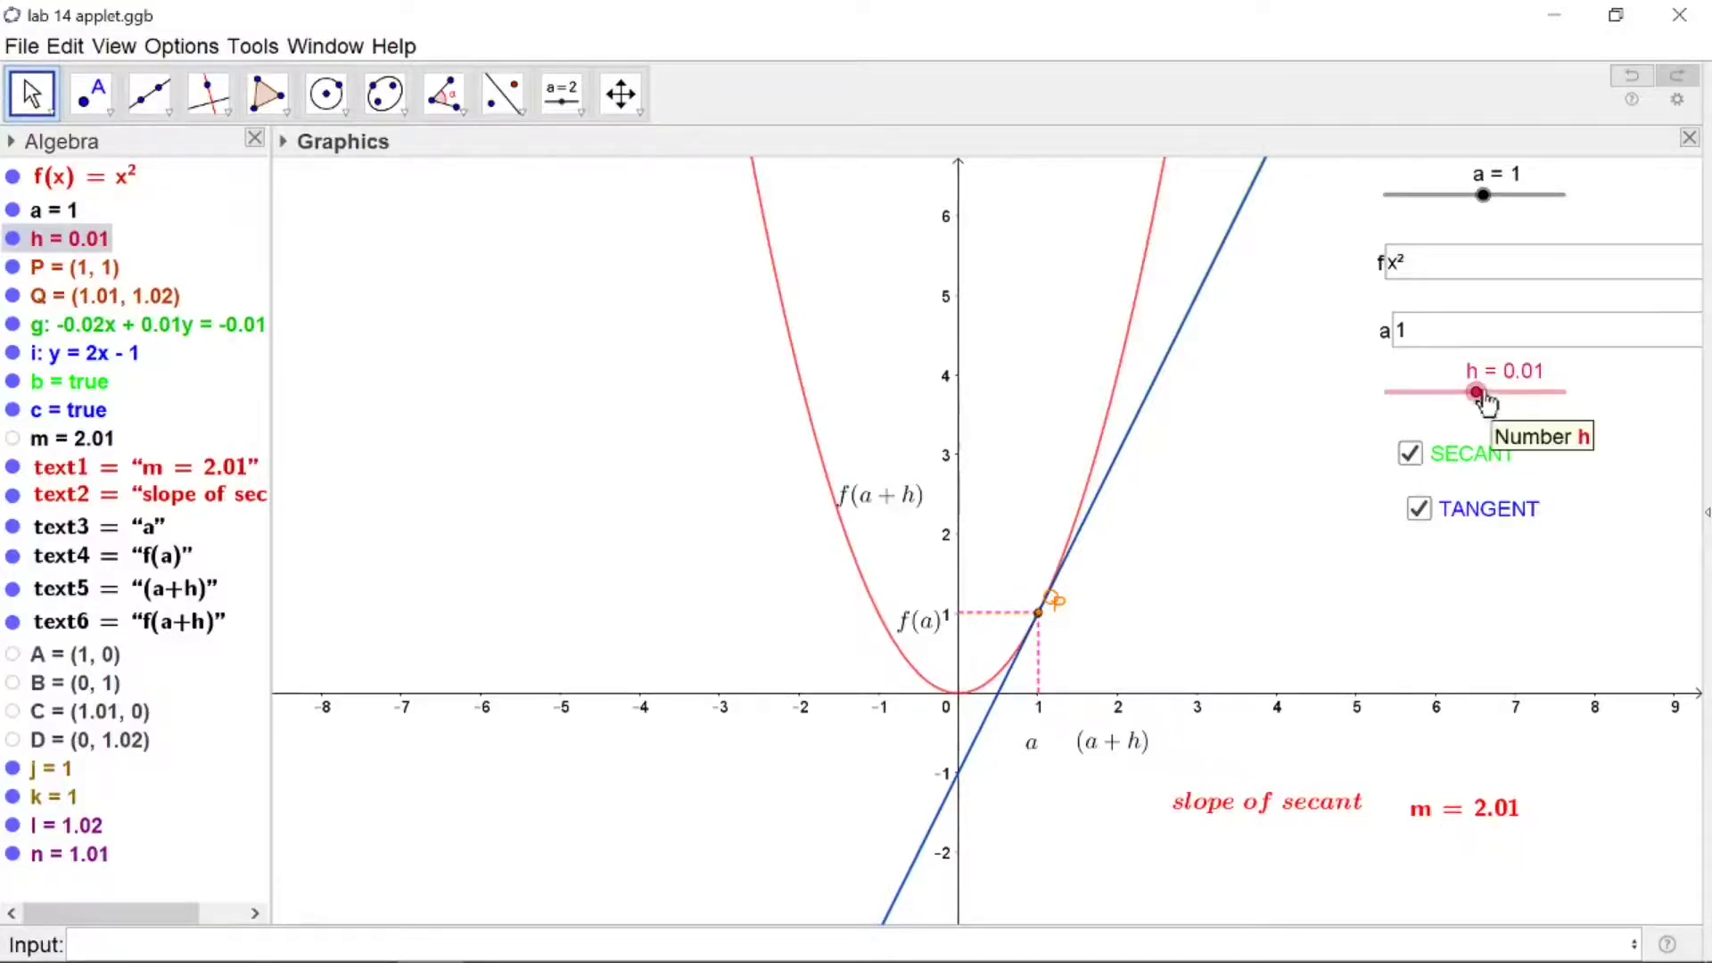
left_click_drag(1477, 394, 1429, 394)
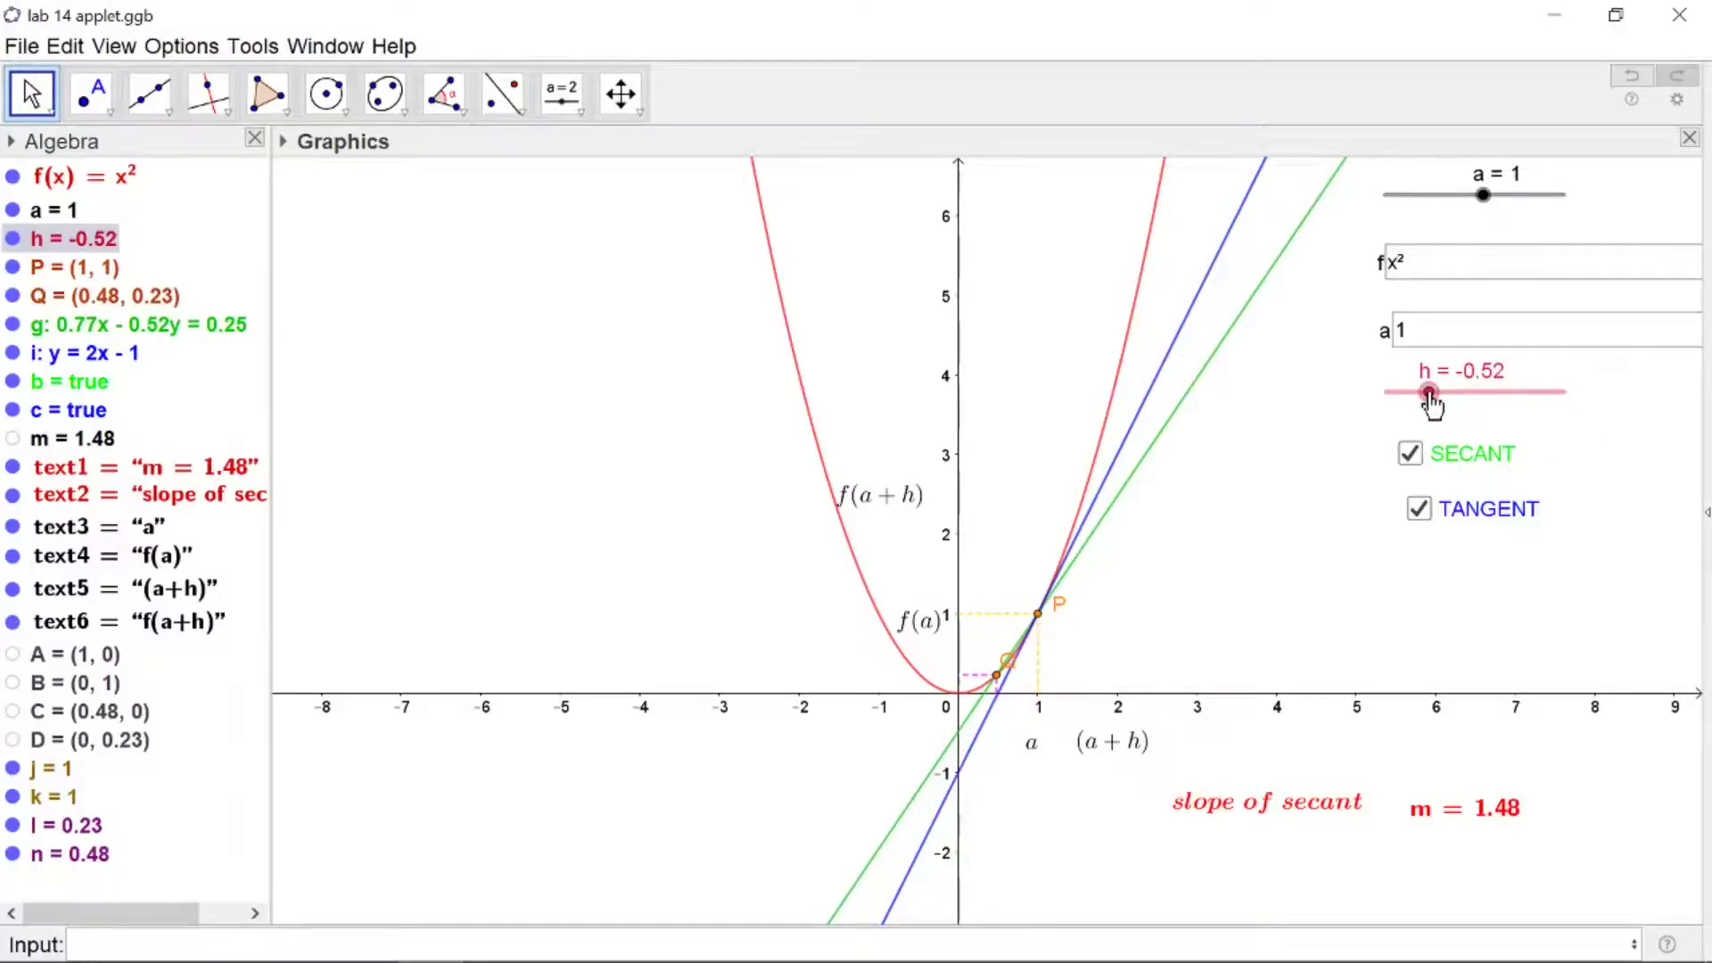
left_click_drag(1430, 395, 1433, 394)
left_click_drag(1442, 401, 1477, 404)
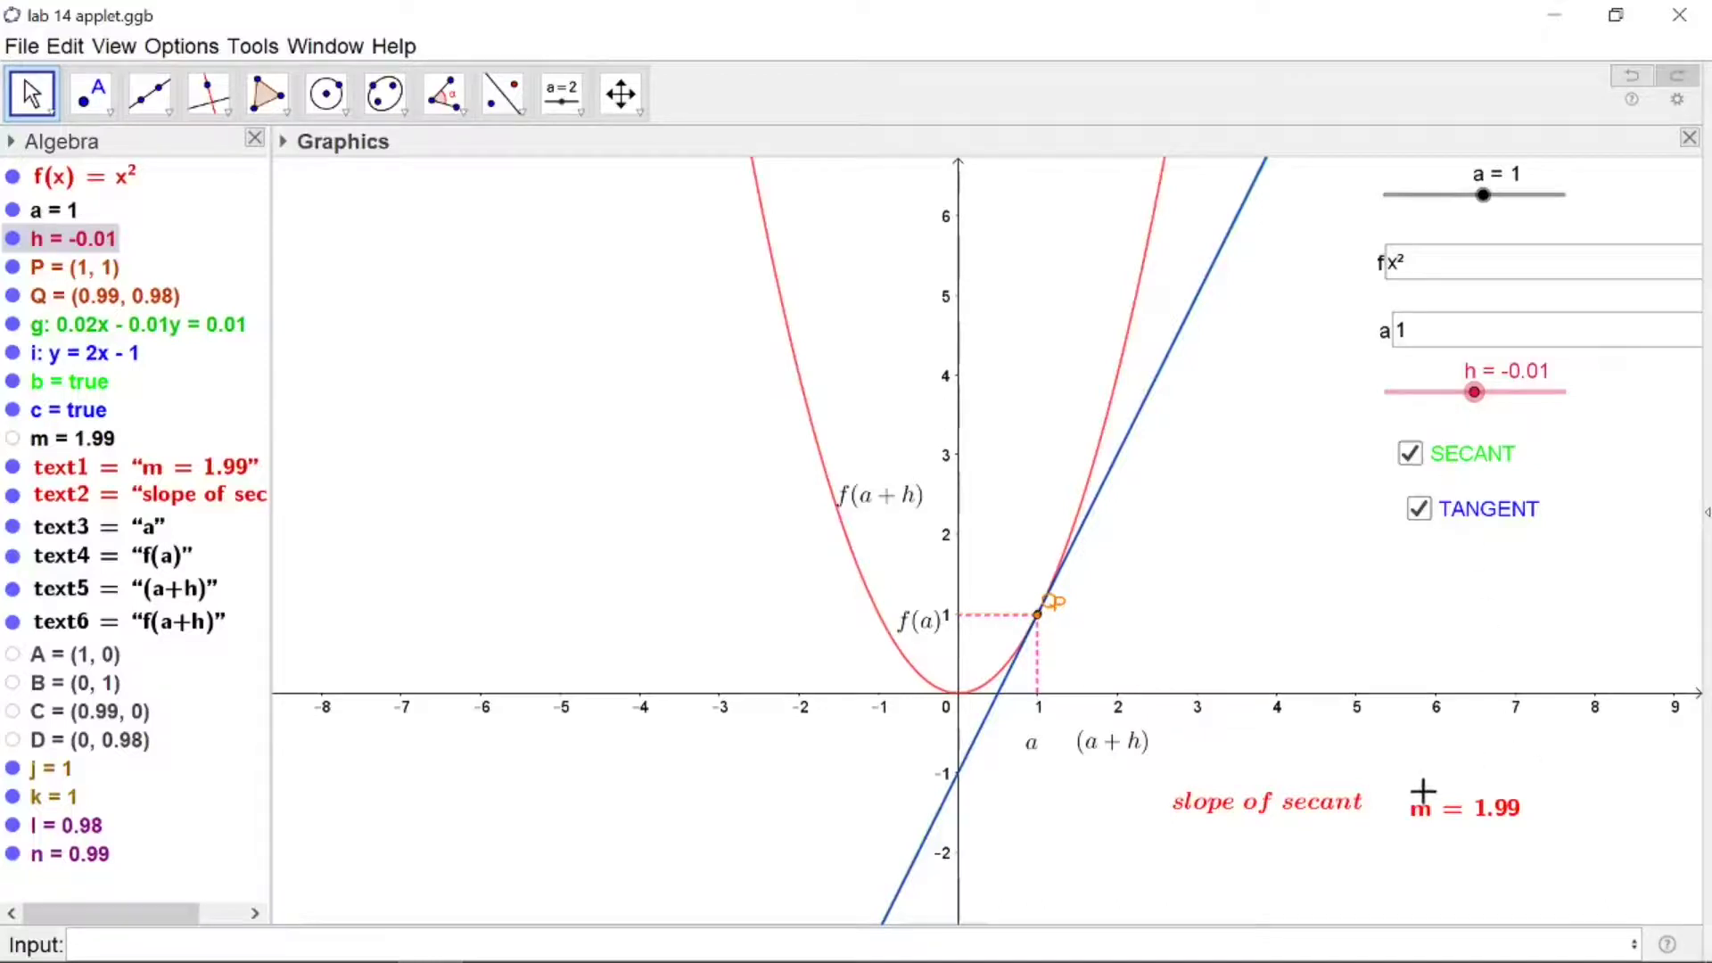
mouse_move(1475, 397)
left_mouse_down()
mouse_move(1511, 399)
mouse_move(1479, 420)
mouse_move(1516, 406)
mouse_move(1436, 408)
mouse_move(1477, 410)
mouse_move(1467, 398)
left_mouse_up()
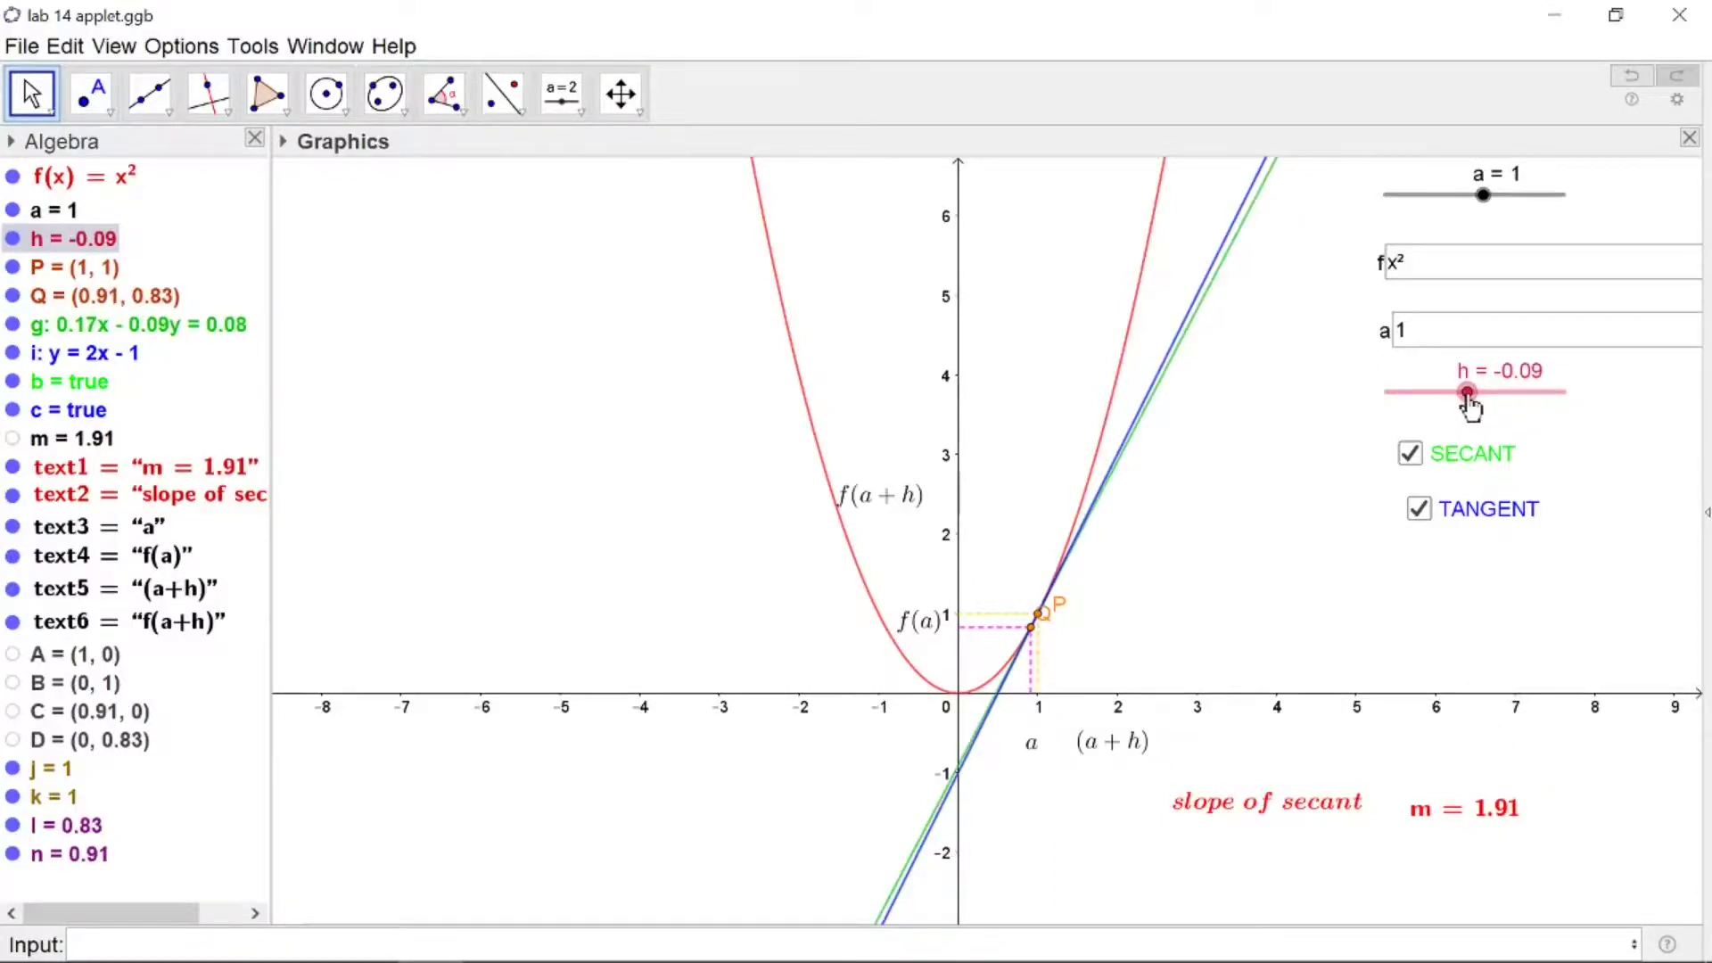
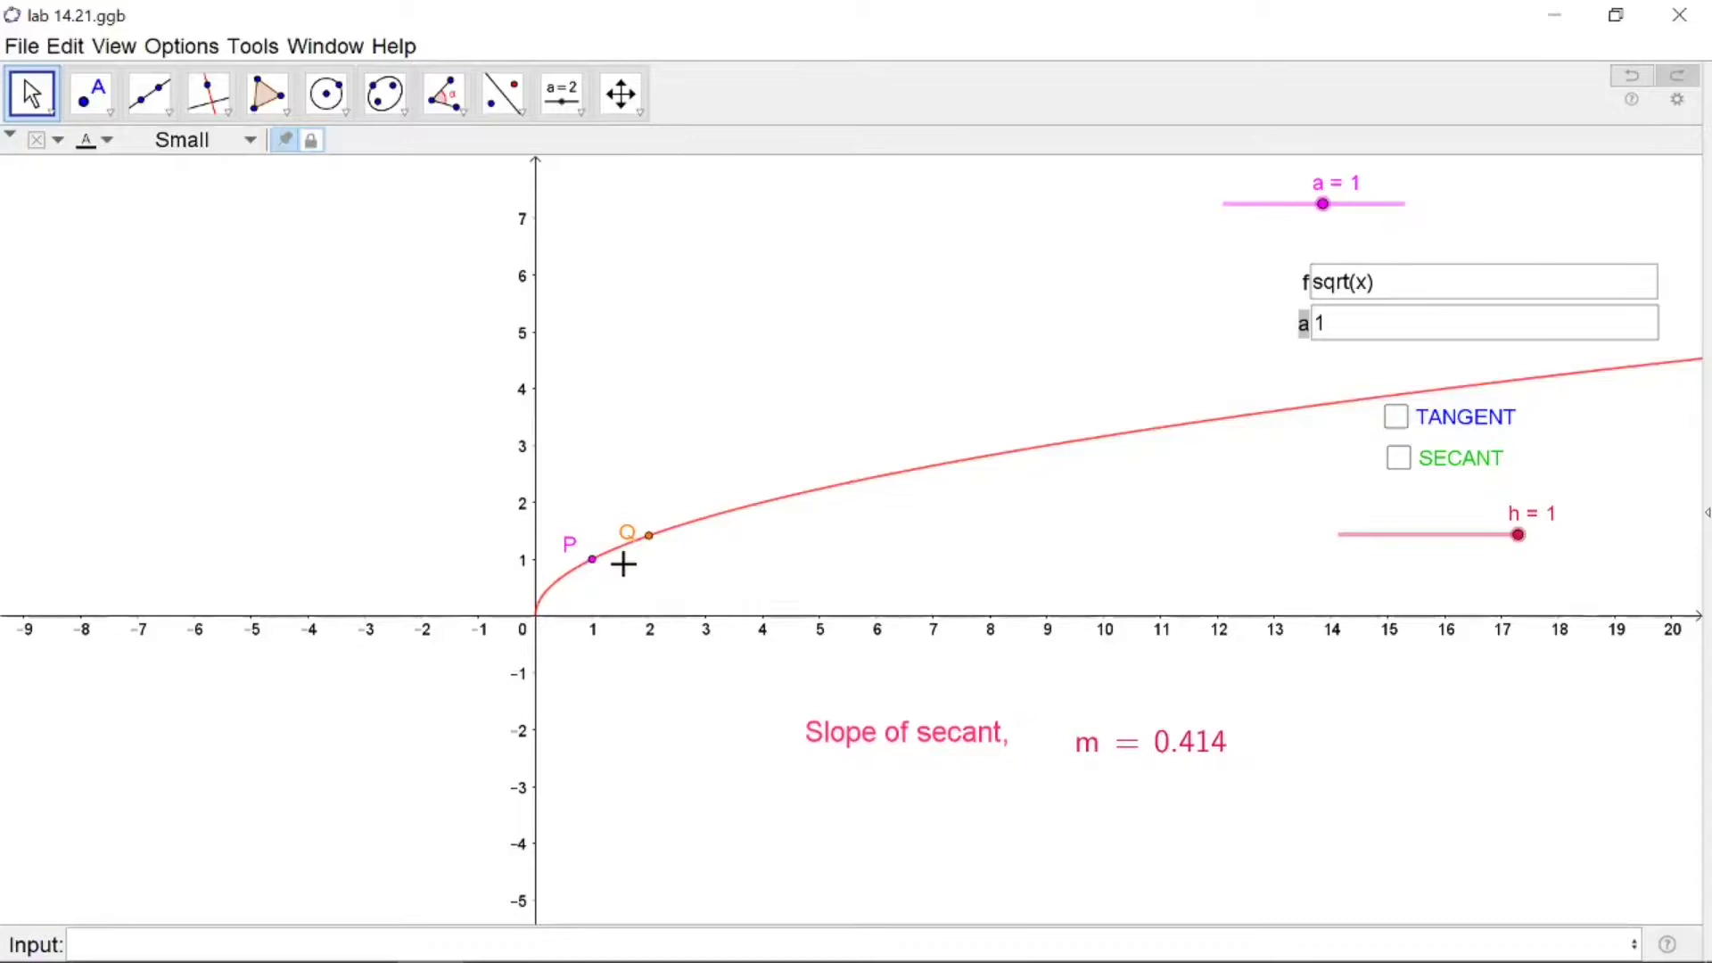
- Show the secant in the sqrt(x) applet, reduce h to 0 so Q meets P, and return h to 0.95
left_click(1396, 458)
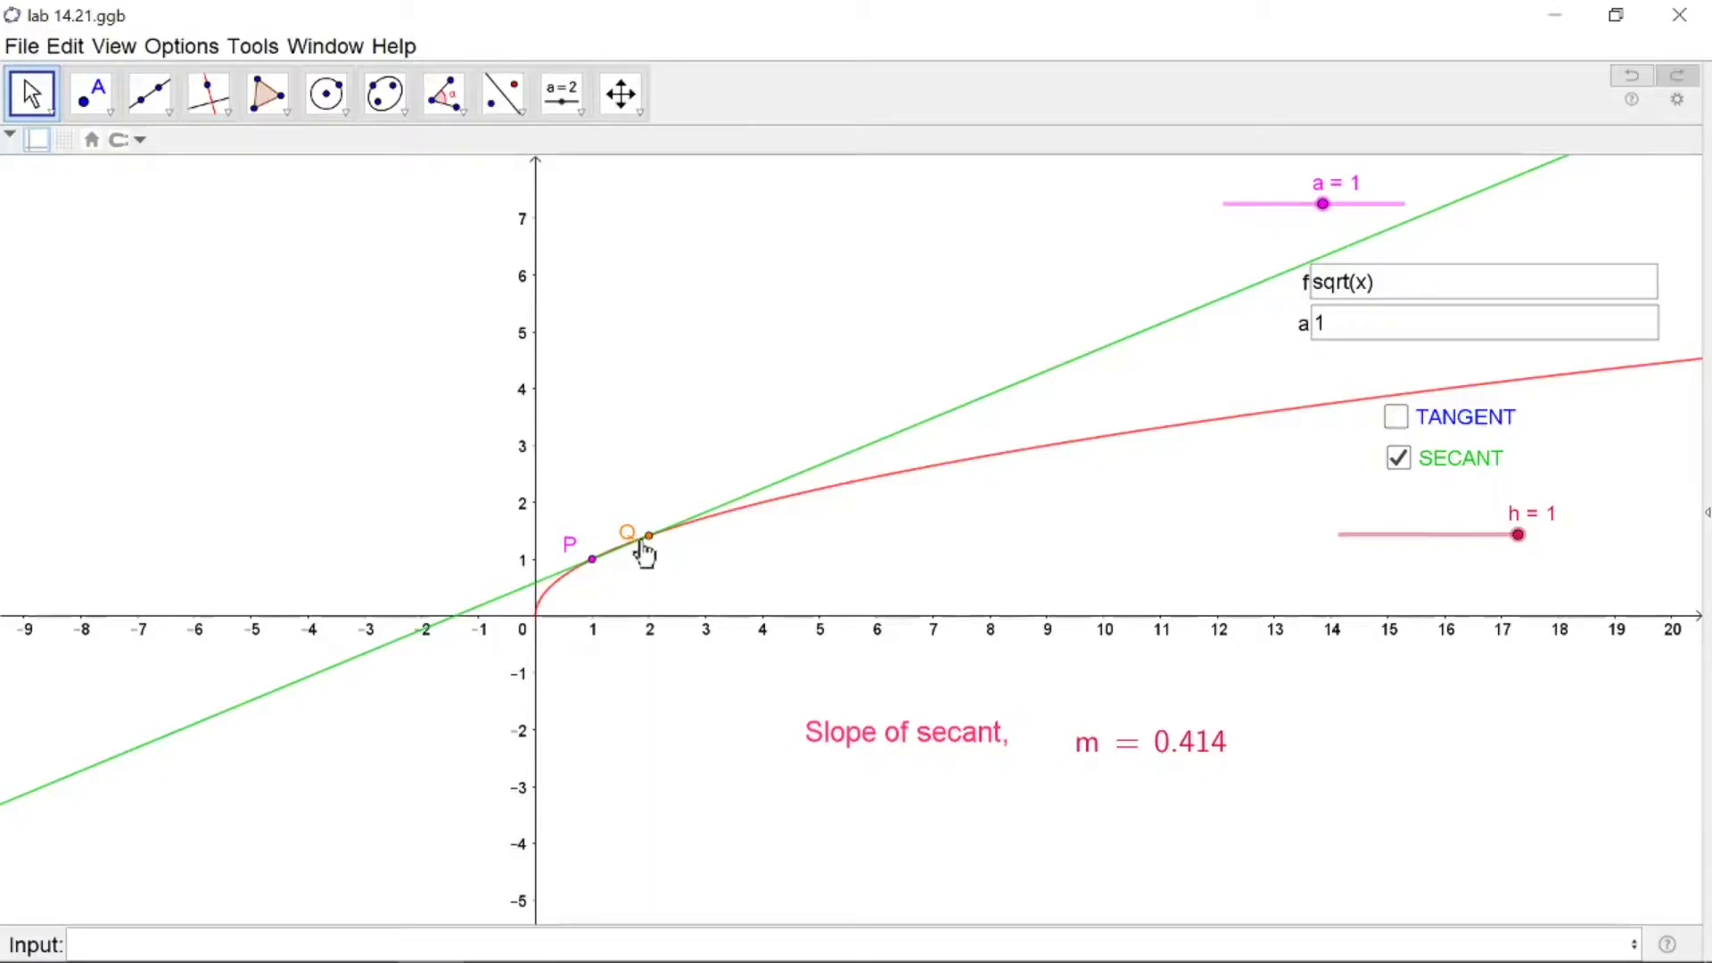
left_click_drag(1518, 534, 1434, 596)
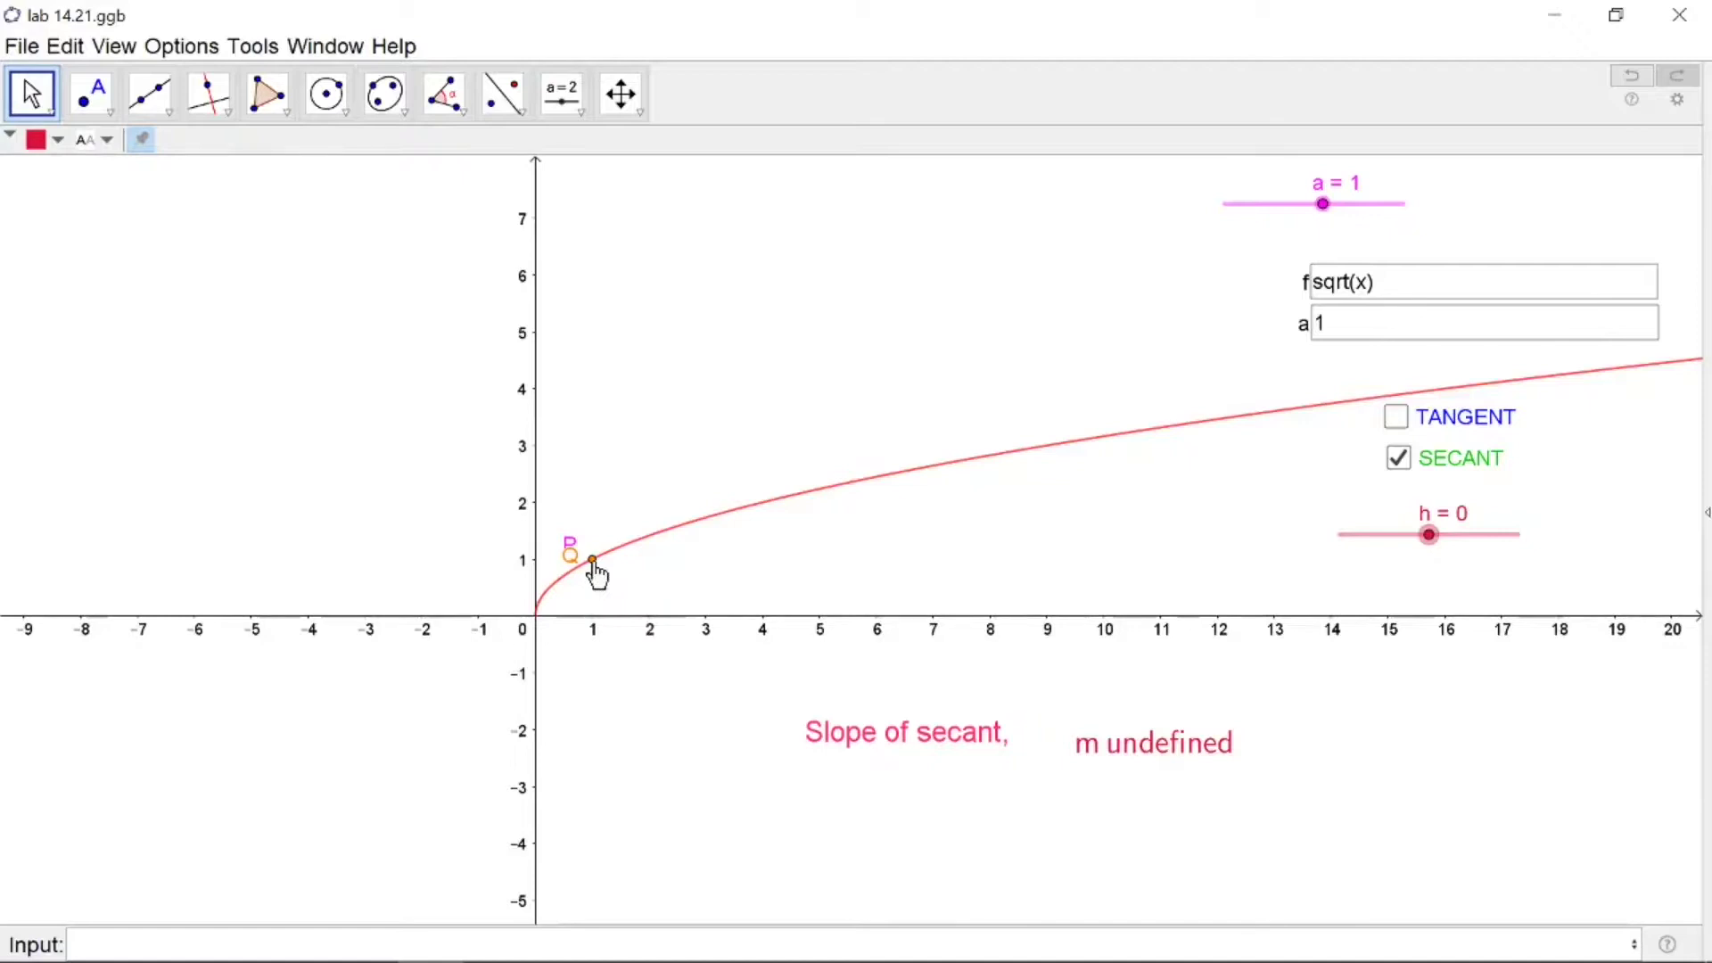
left_click_drag(594, 564, 635, 546)
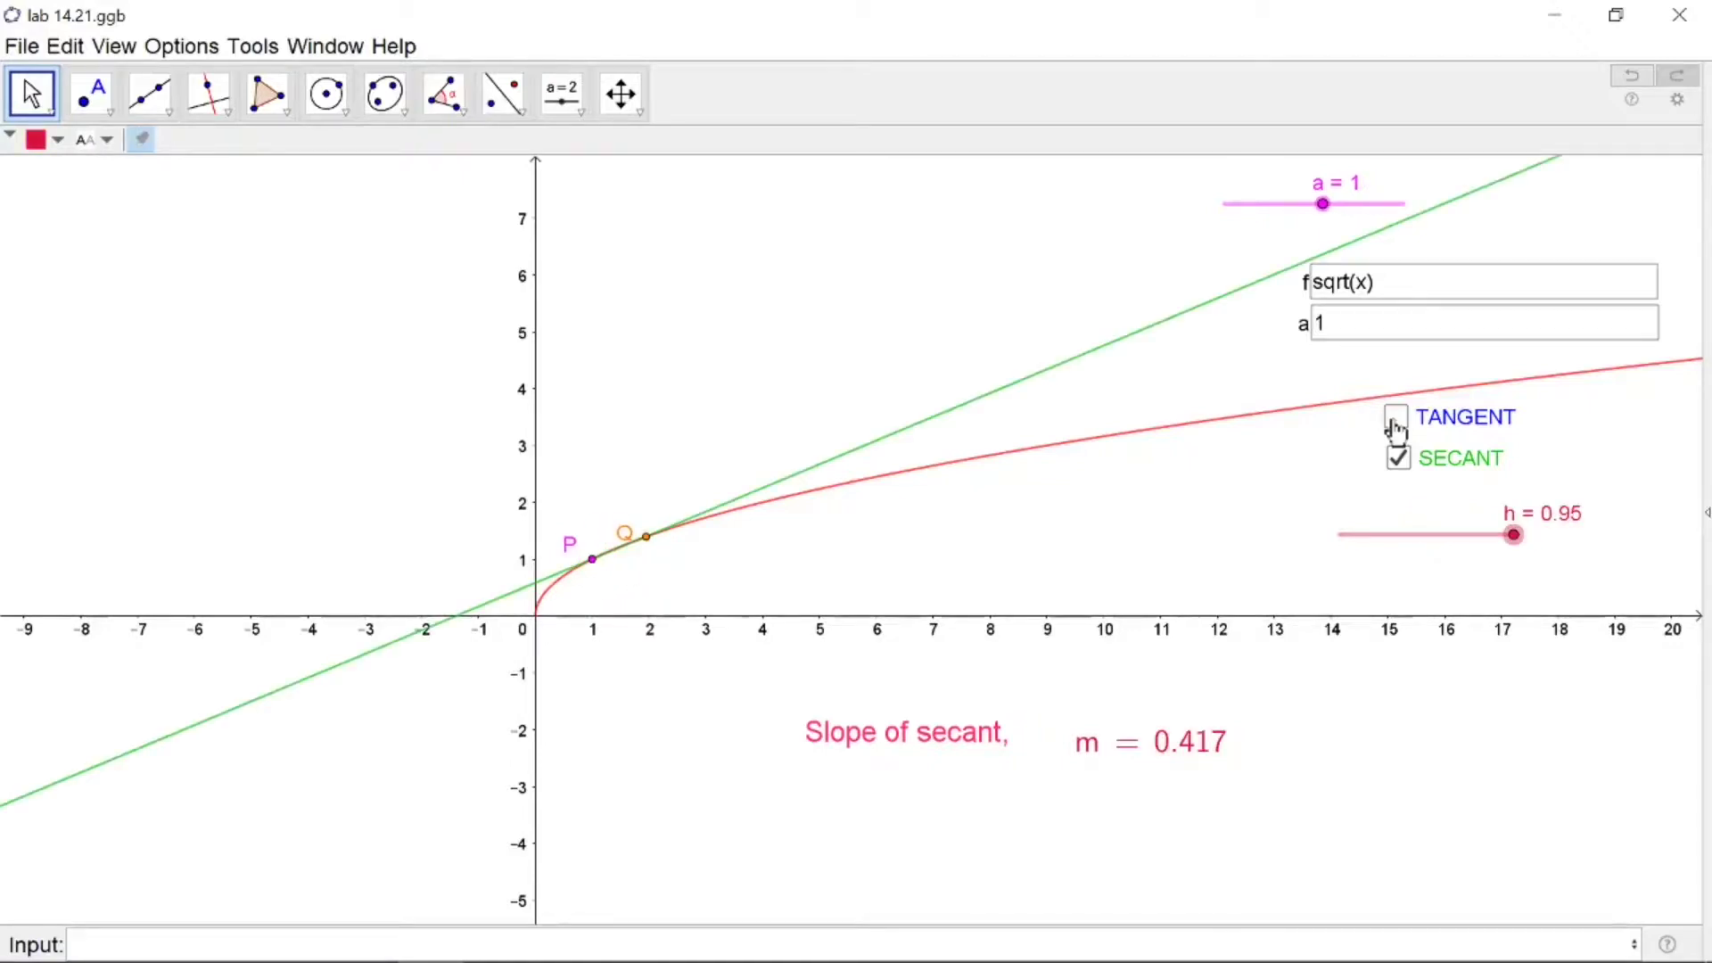
- Show the tangent at P and vary h through 0.7 and -0.44 to -0.07 to compare the secant with it
left_click(1395, 417)
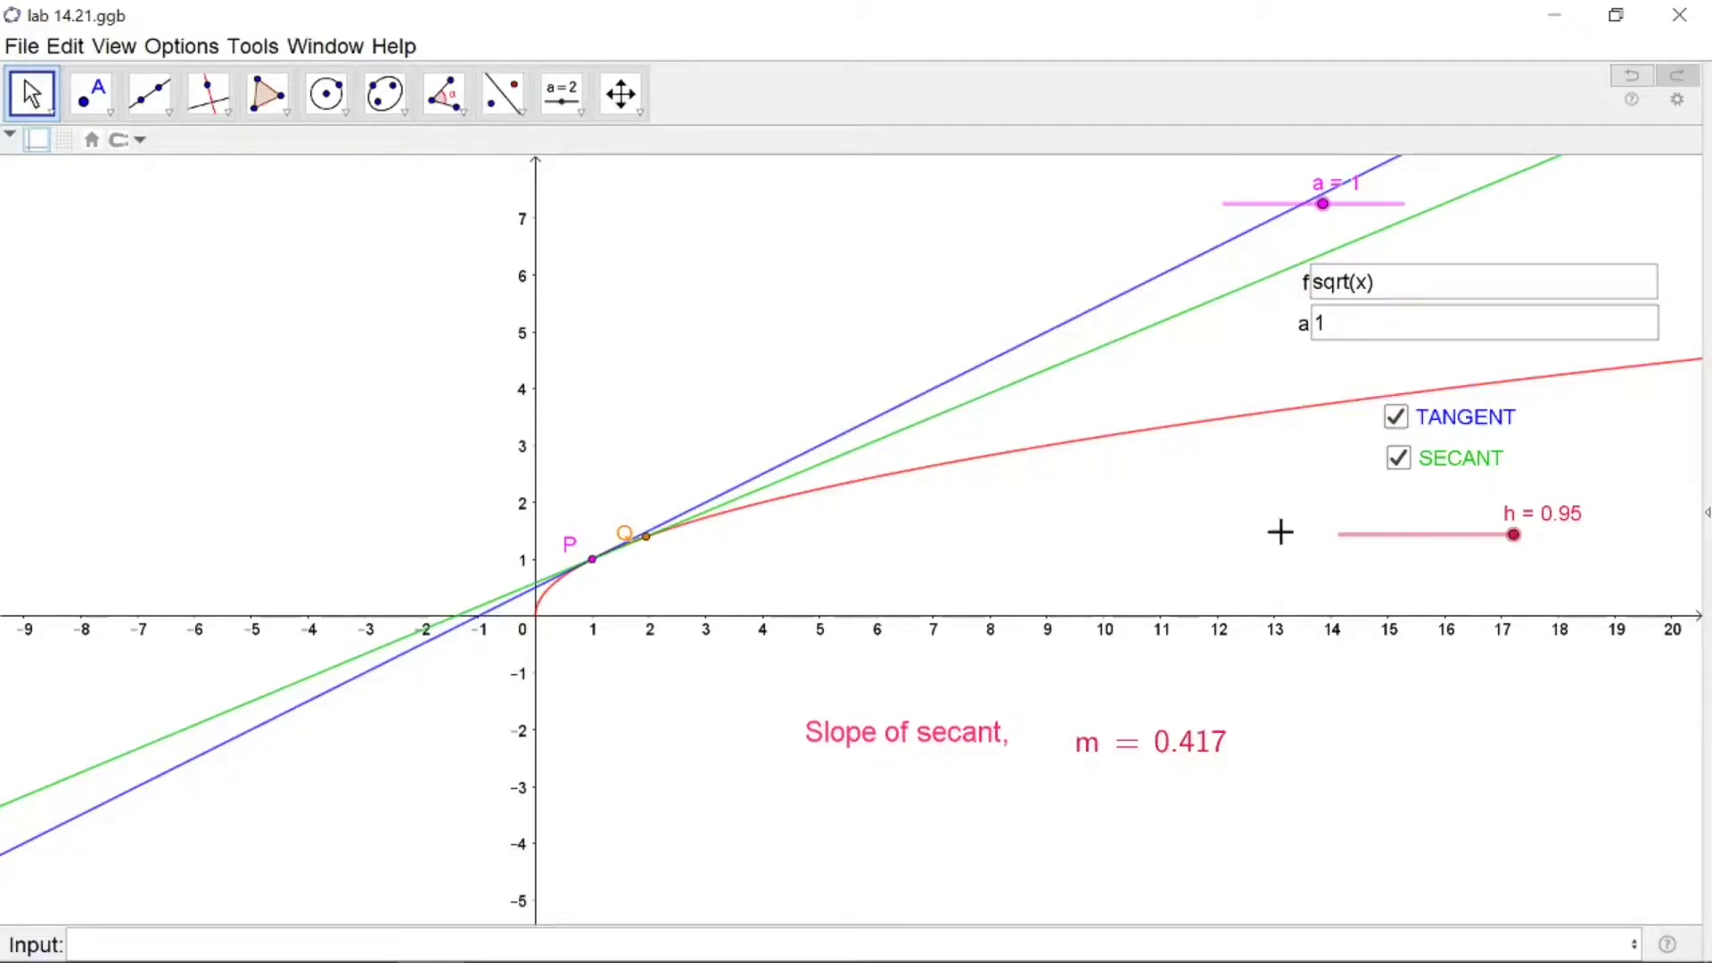
mouse_move(1517, 546)
left_mouse_down()
mouse_move(1408, 551)
mouse_move(1492, 554)
left_mouse_up()
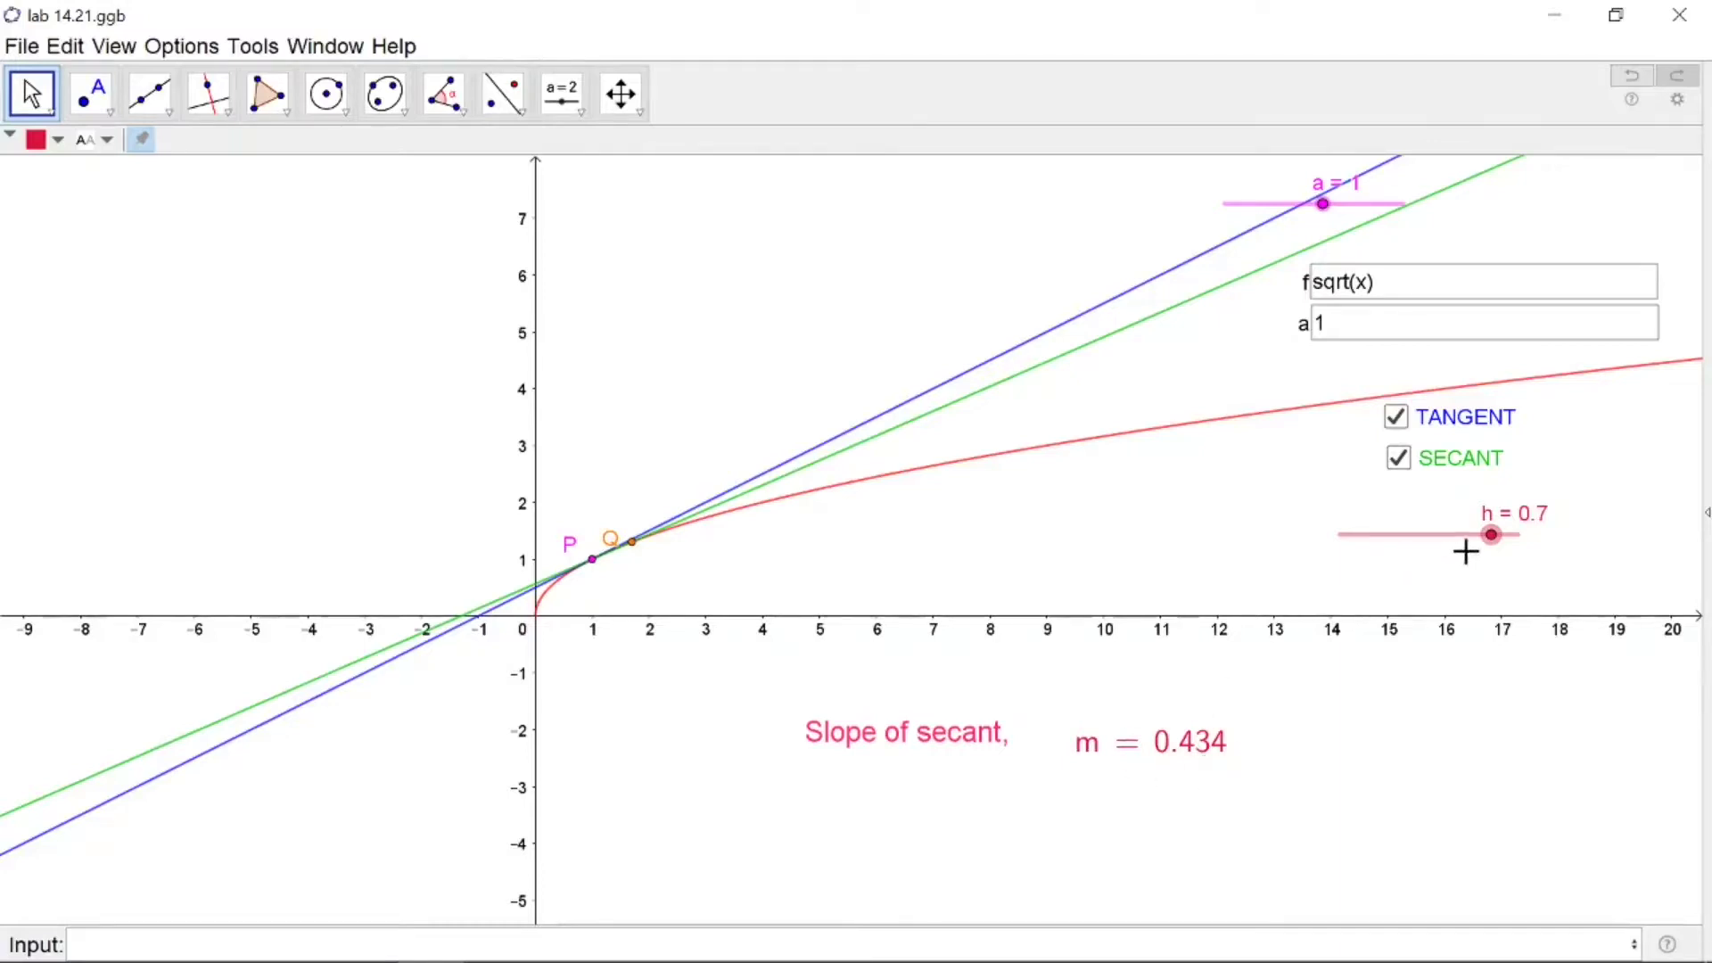
left_click_drag(1492, 540, 1393, 585)
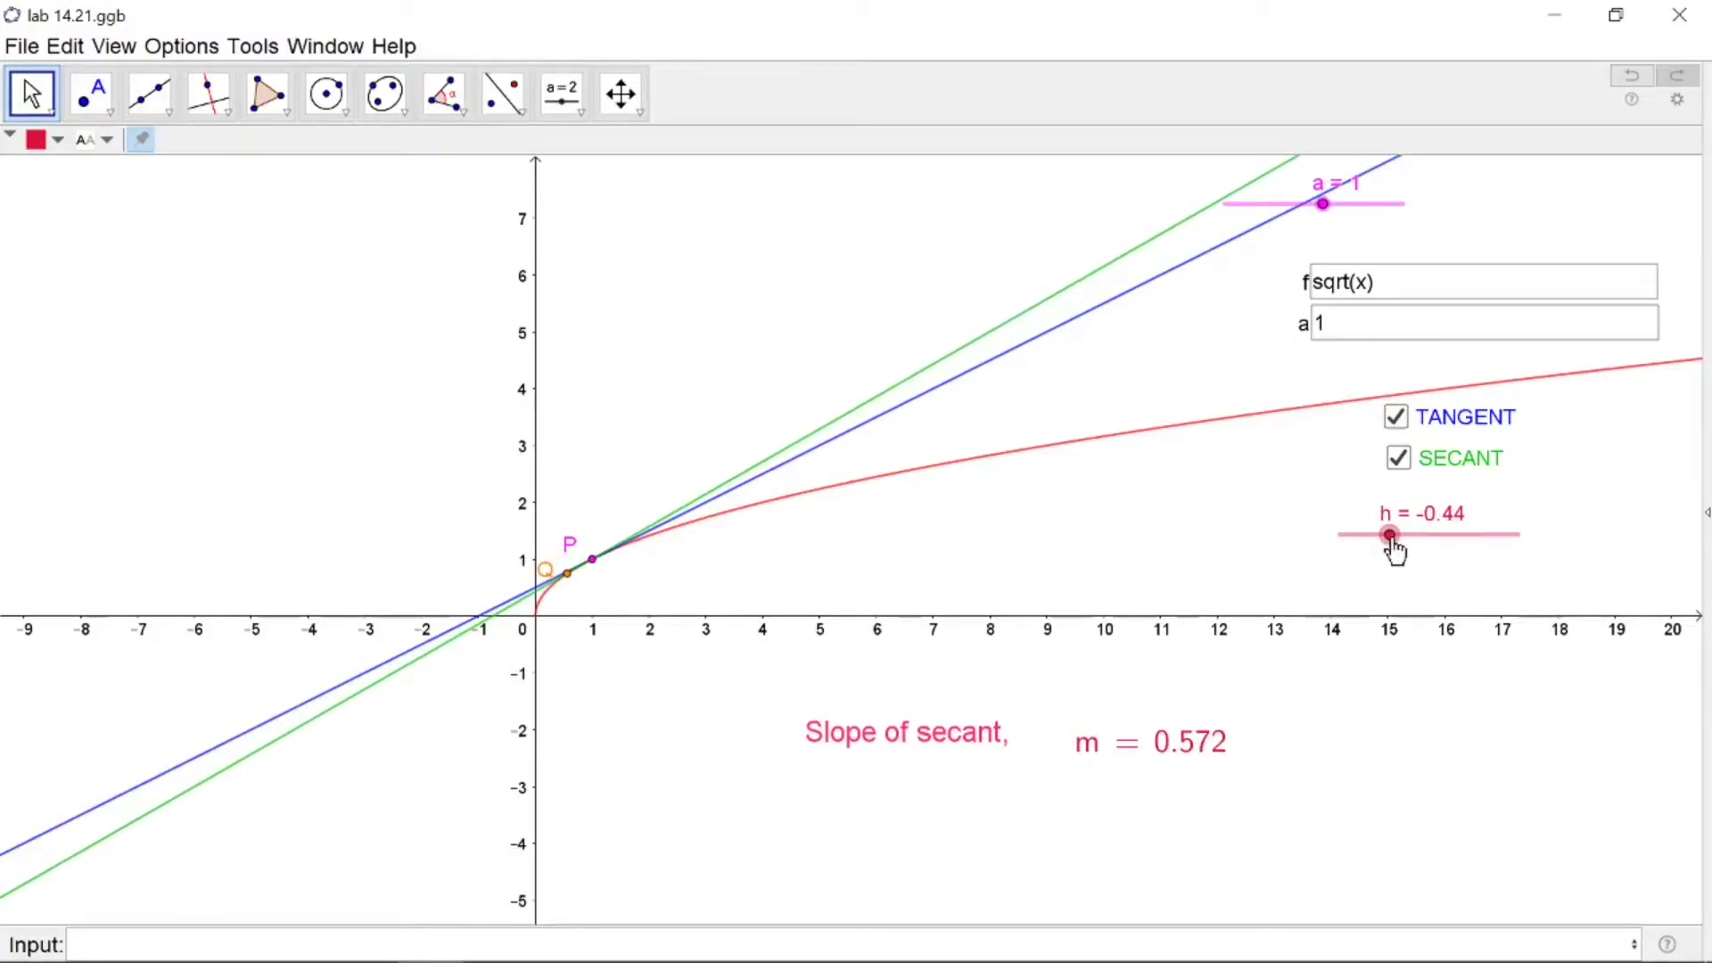
left_click_drag(1392, 538, 1427, 553)
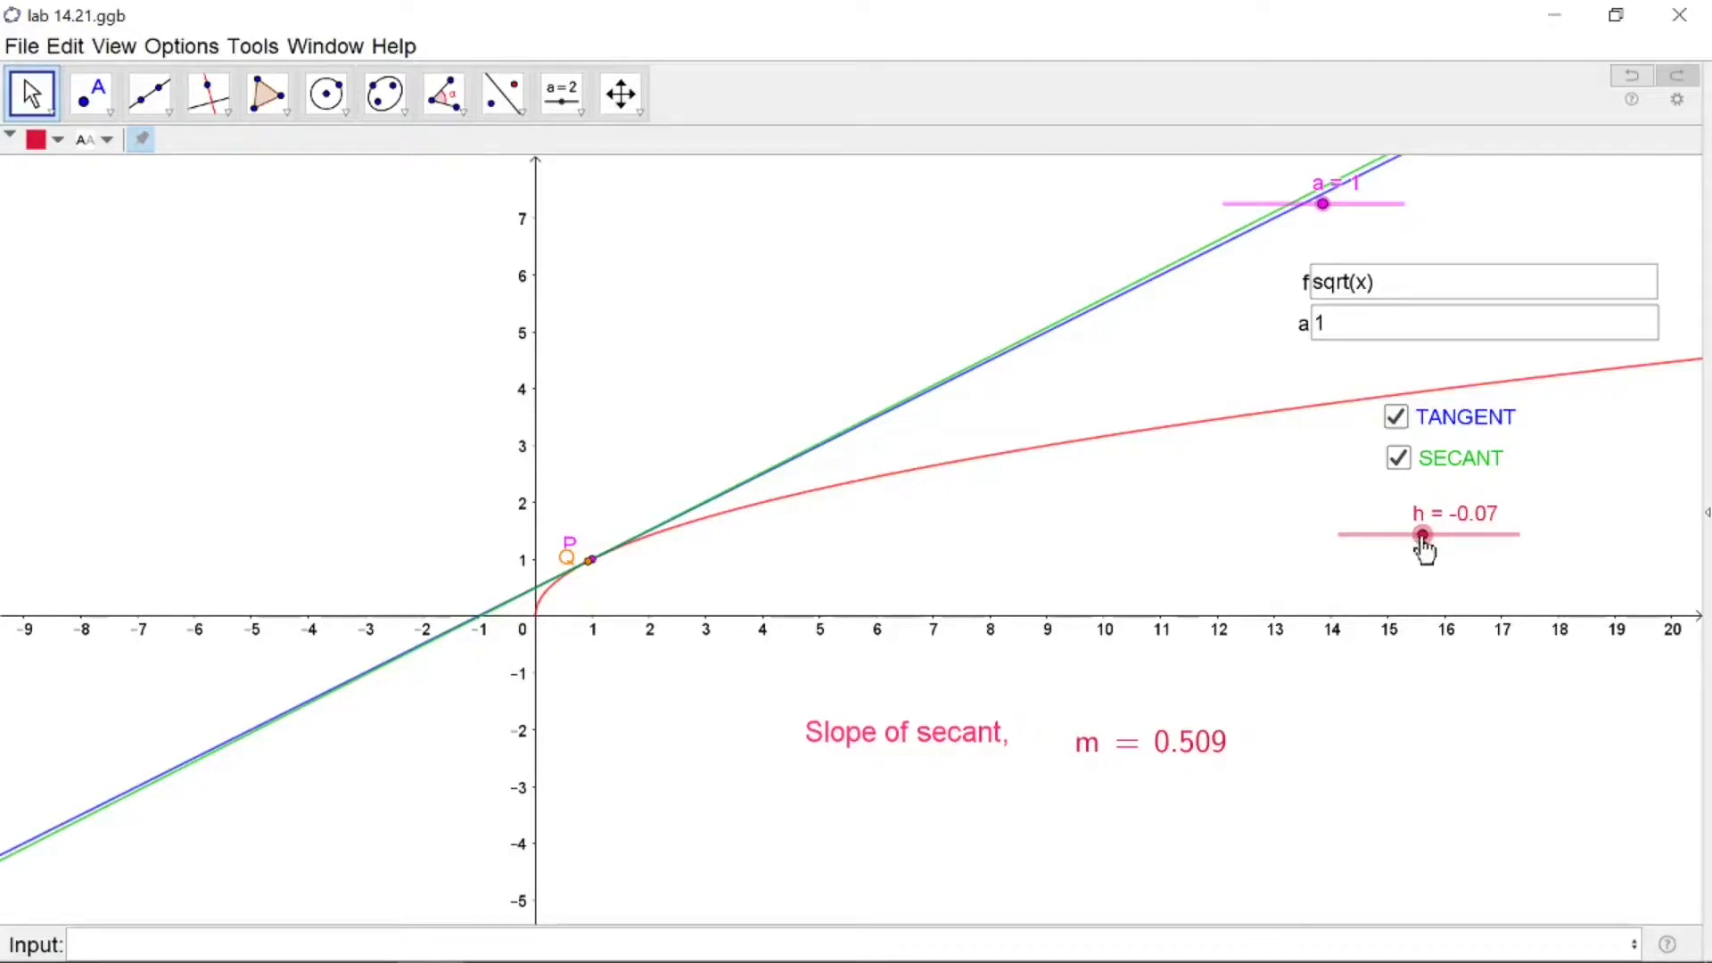
- Bring h closer to 0 in fine increments, up to about -0.039, to follow the secant slope m
left_click_drag(1421, 538, 1425, 559)
key("Right")
key("Right")
key("Right")
key("Right")
key("Right")
key("Right")
key("Right")
key("Right")
key("Right")
key("Right")
key("Right")
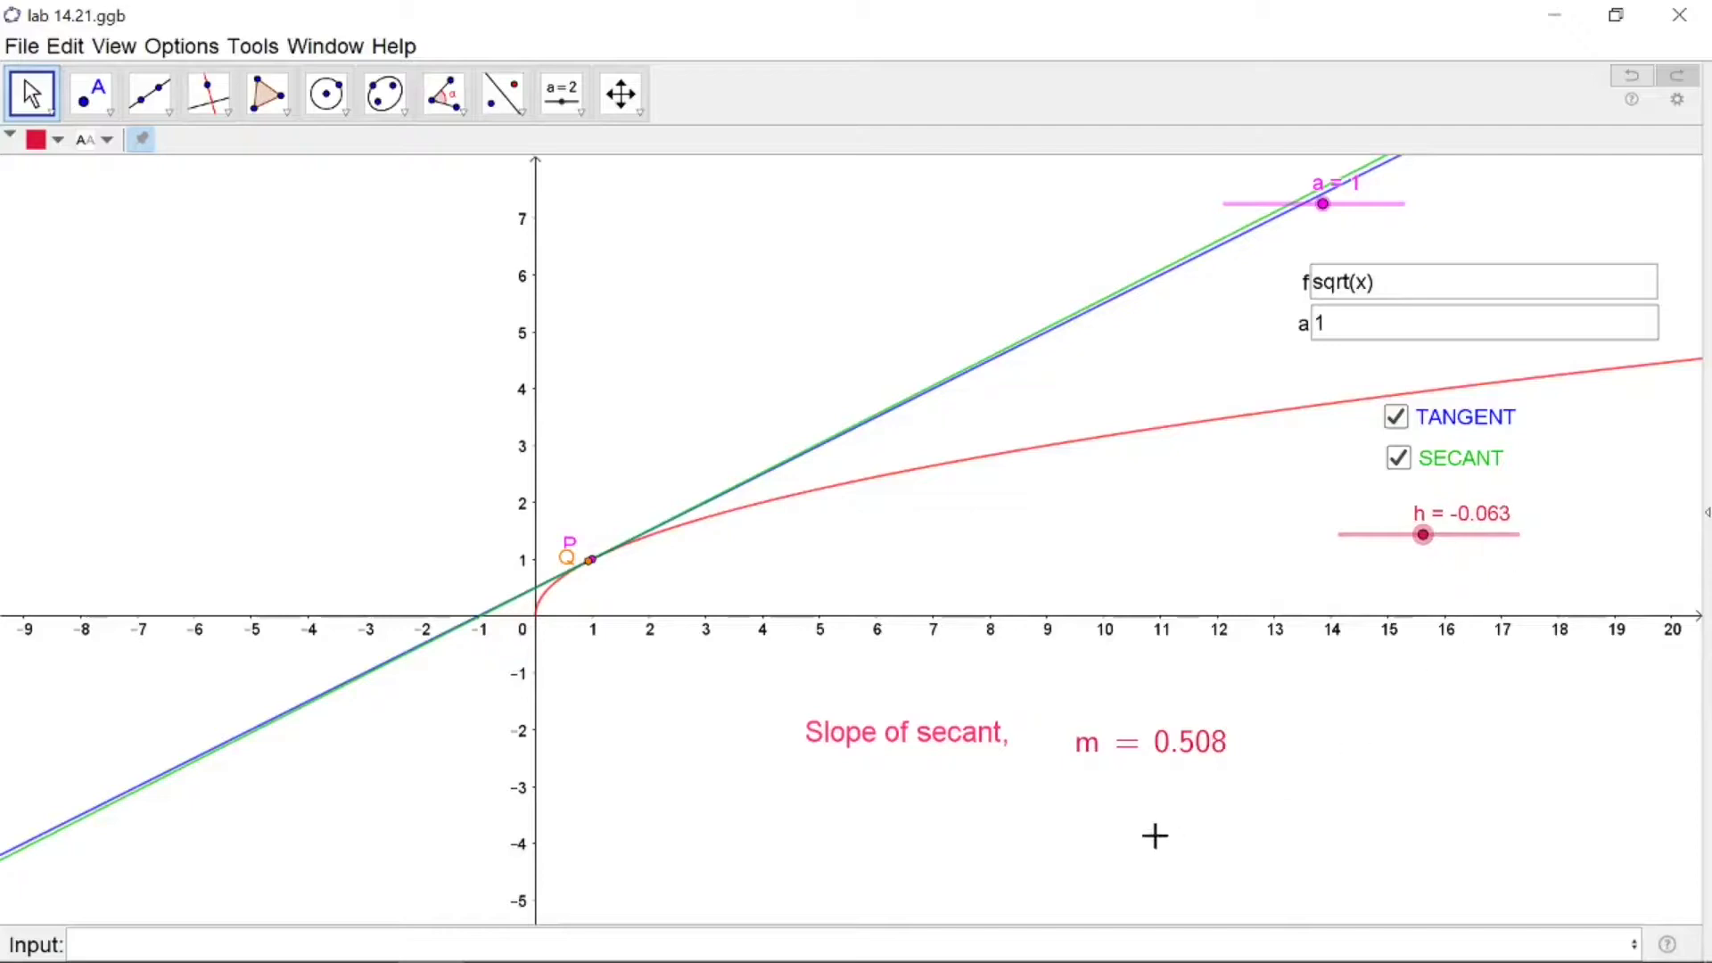
key("Right")
key("Right")
key("Right")
key("Right")
key("Right")
key("Right")
key("Right")
key("Right")
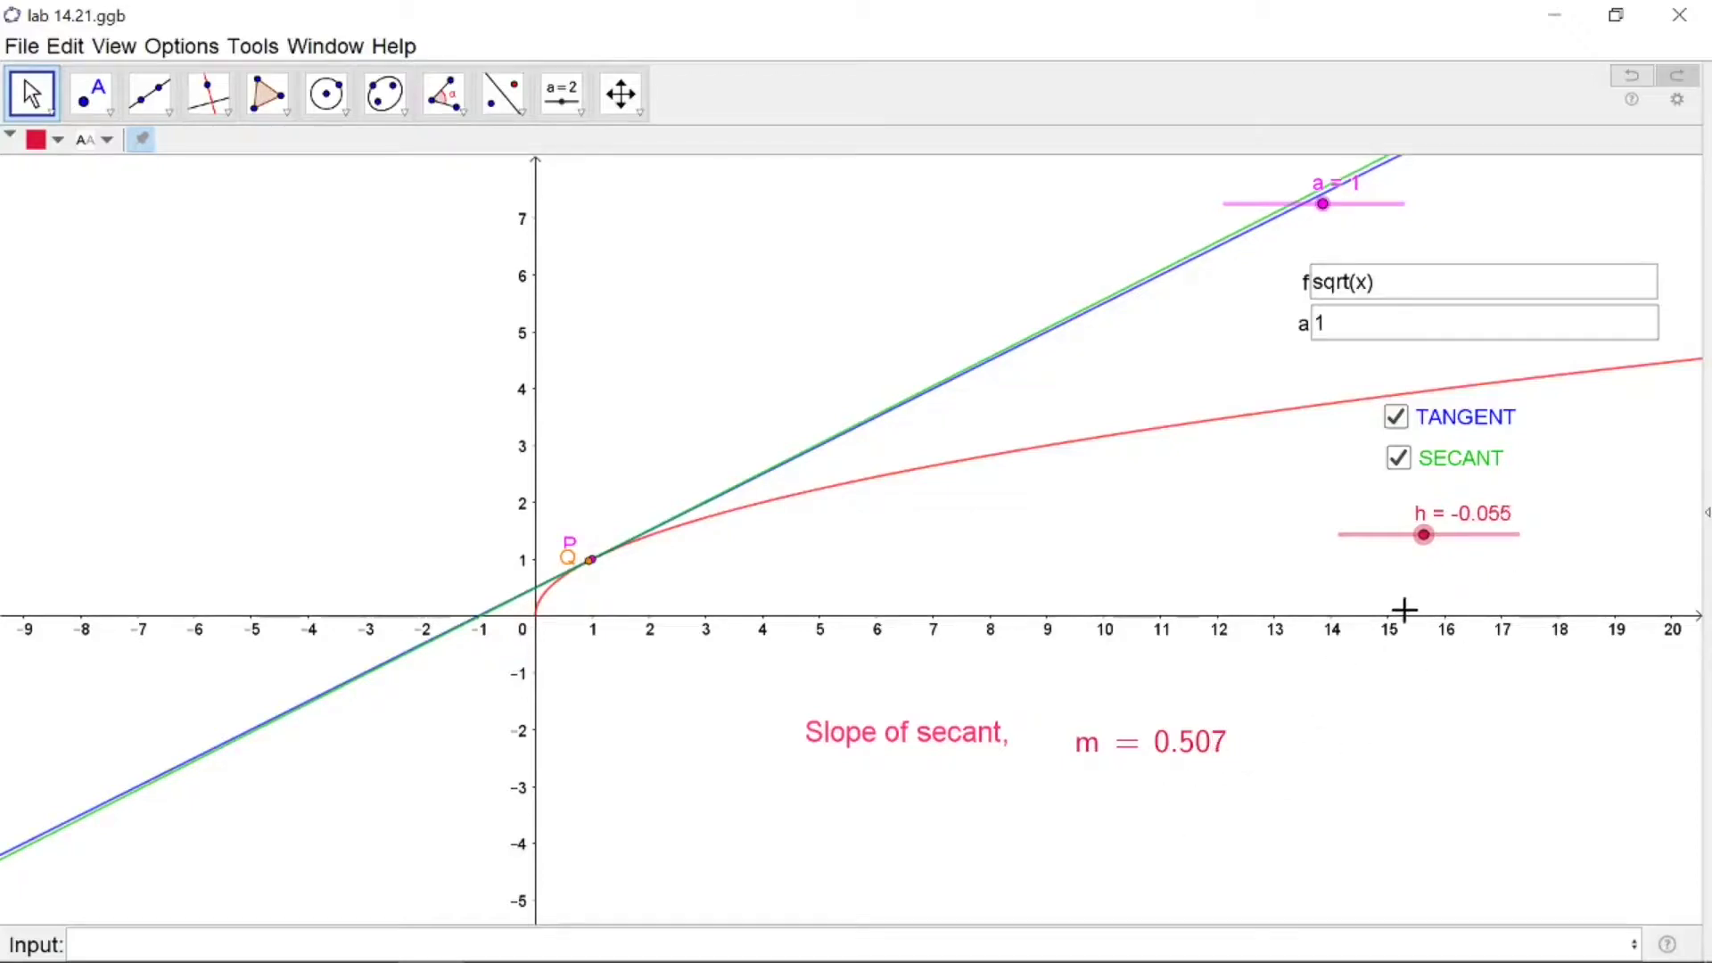
key("Right")
key("Right")
key("Right")
key("Right")
key("Right")
key("Right")
key("Right")
key("Right")
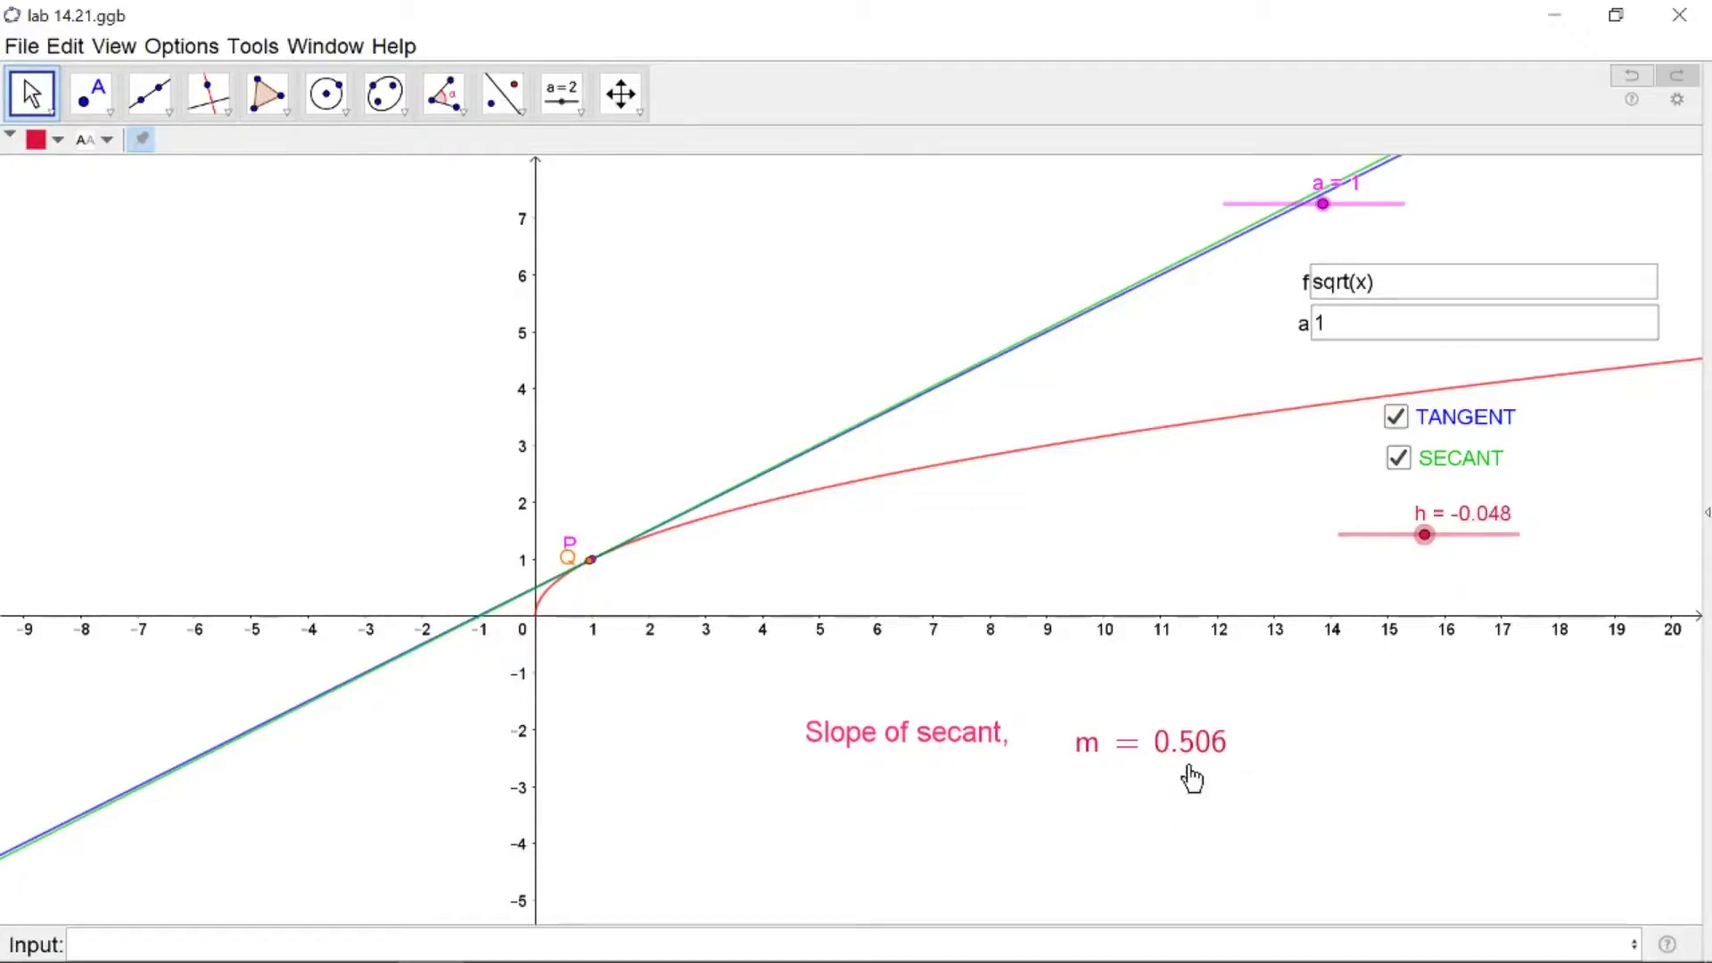
key("Right")
key("Right")
key("Right")
key("Right")
key("Right")
key("Right")
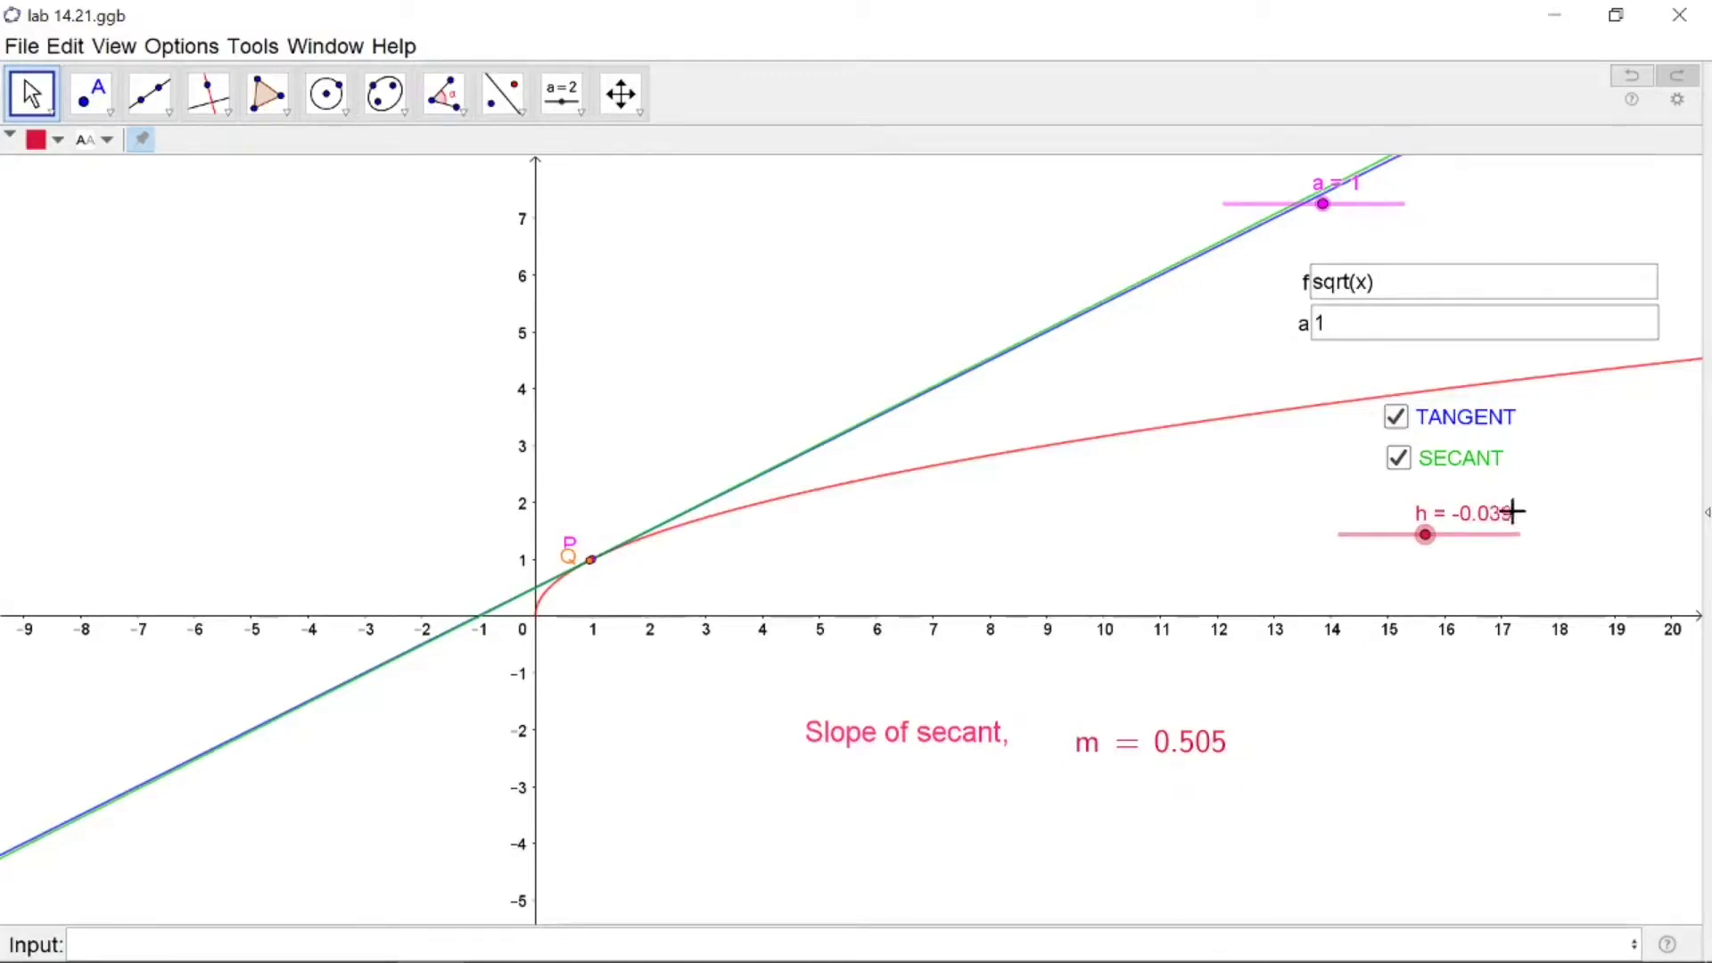
- Raise h in fine increments from below 0 up to -0.02 to follow the secant slope for sqrt(x) at a = 1
key("Right")
key("Right")
key("Right")
key("Right")
key("Right")
key("Right")
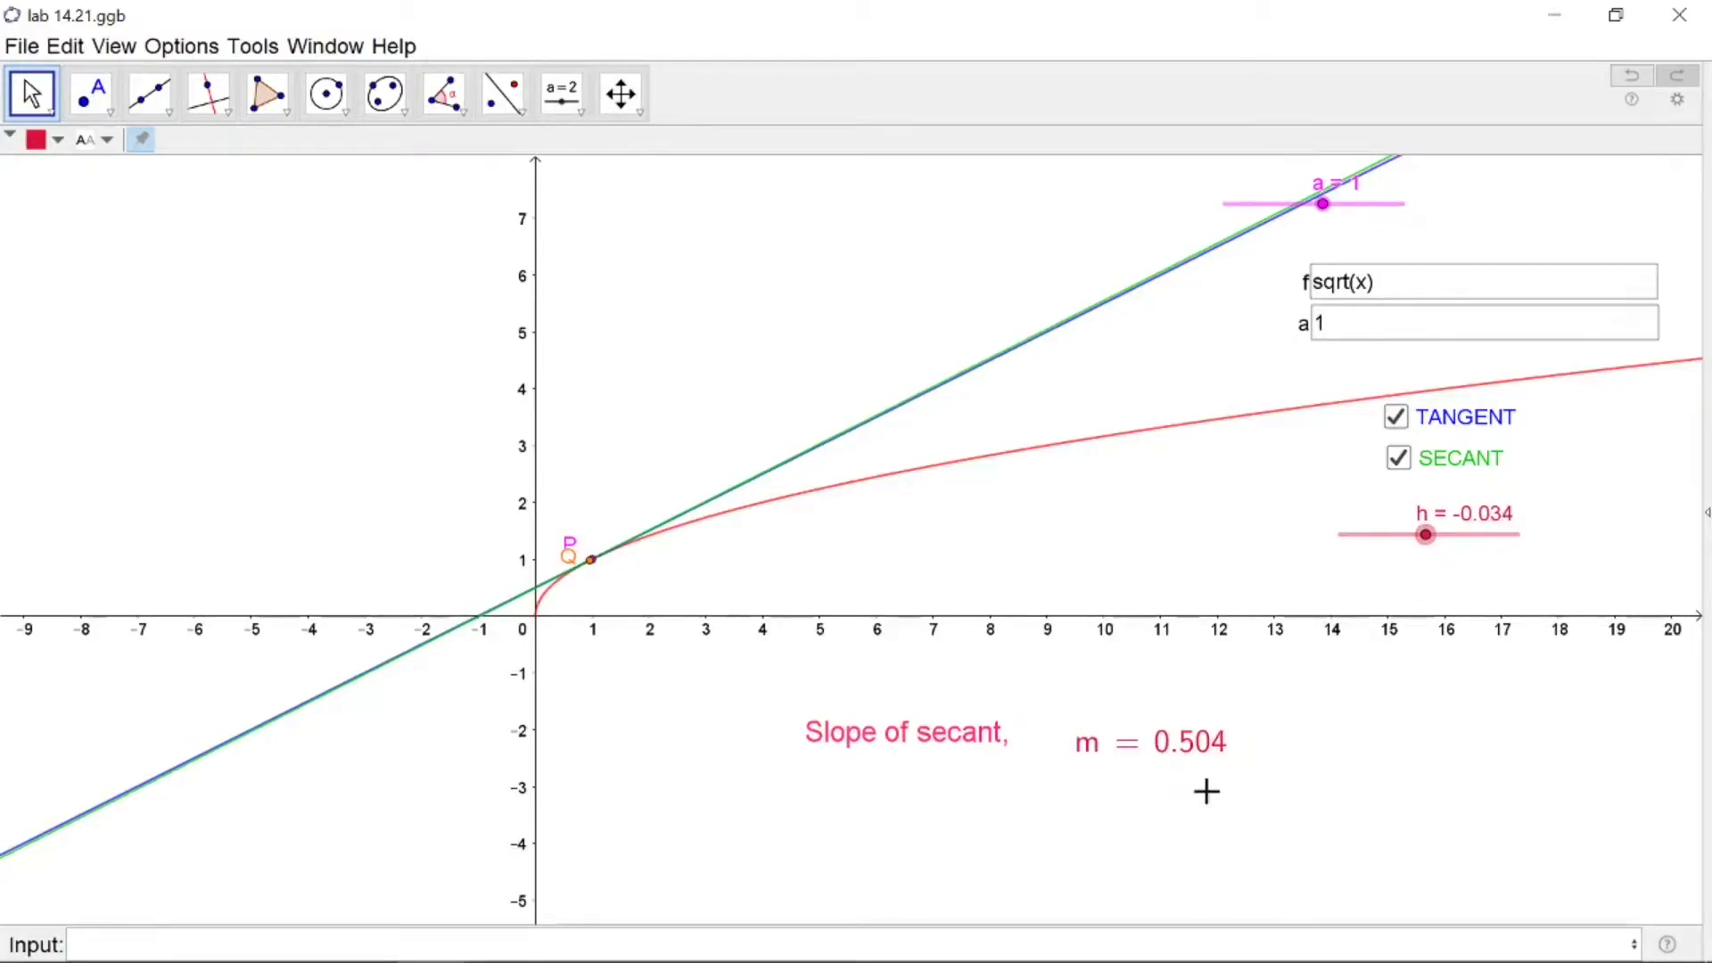
key("Right")
key("Right")
key("Right")
key("Right")
key("Right")
key("Right")
key("Right")
key("Right")
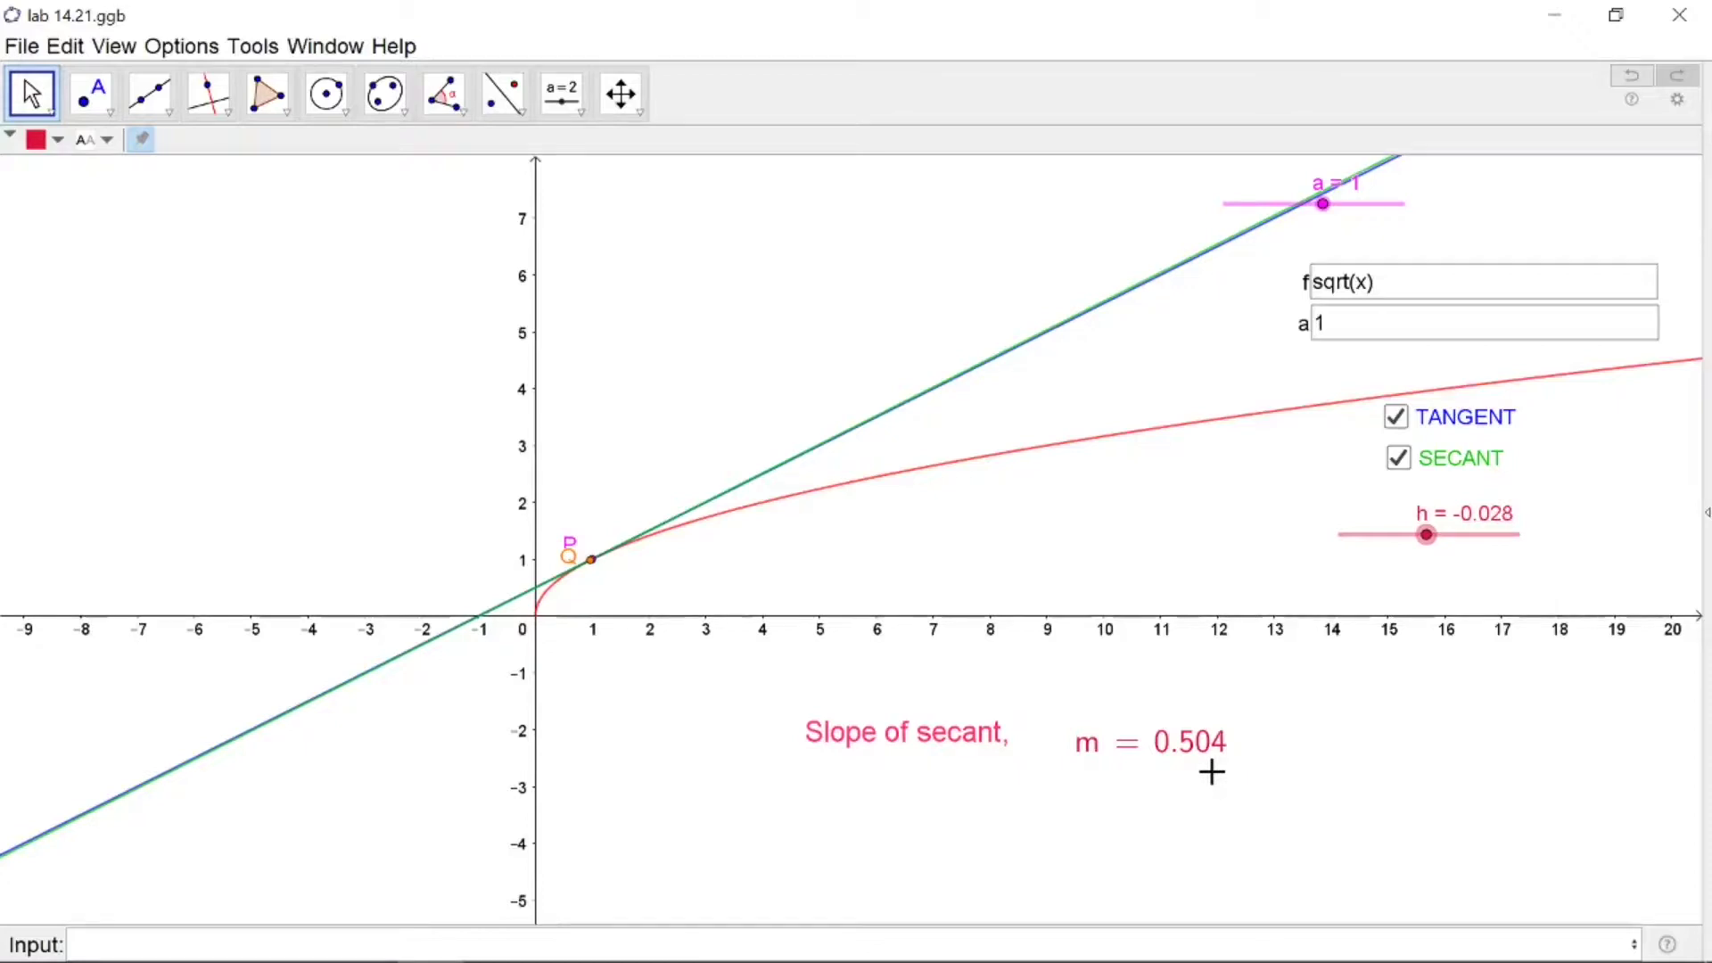
key("Right")
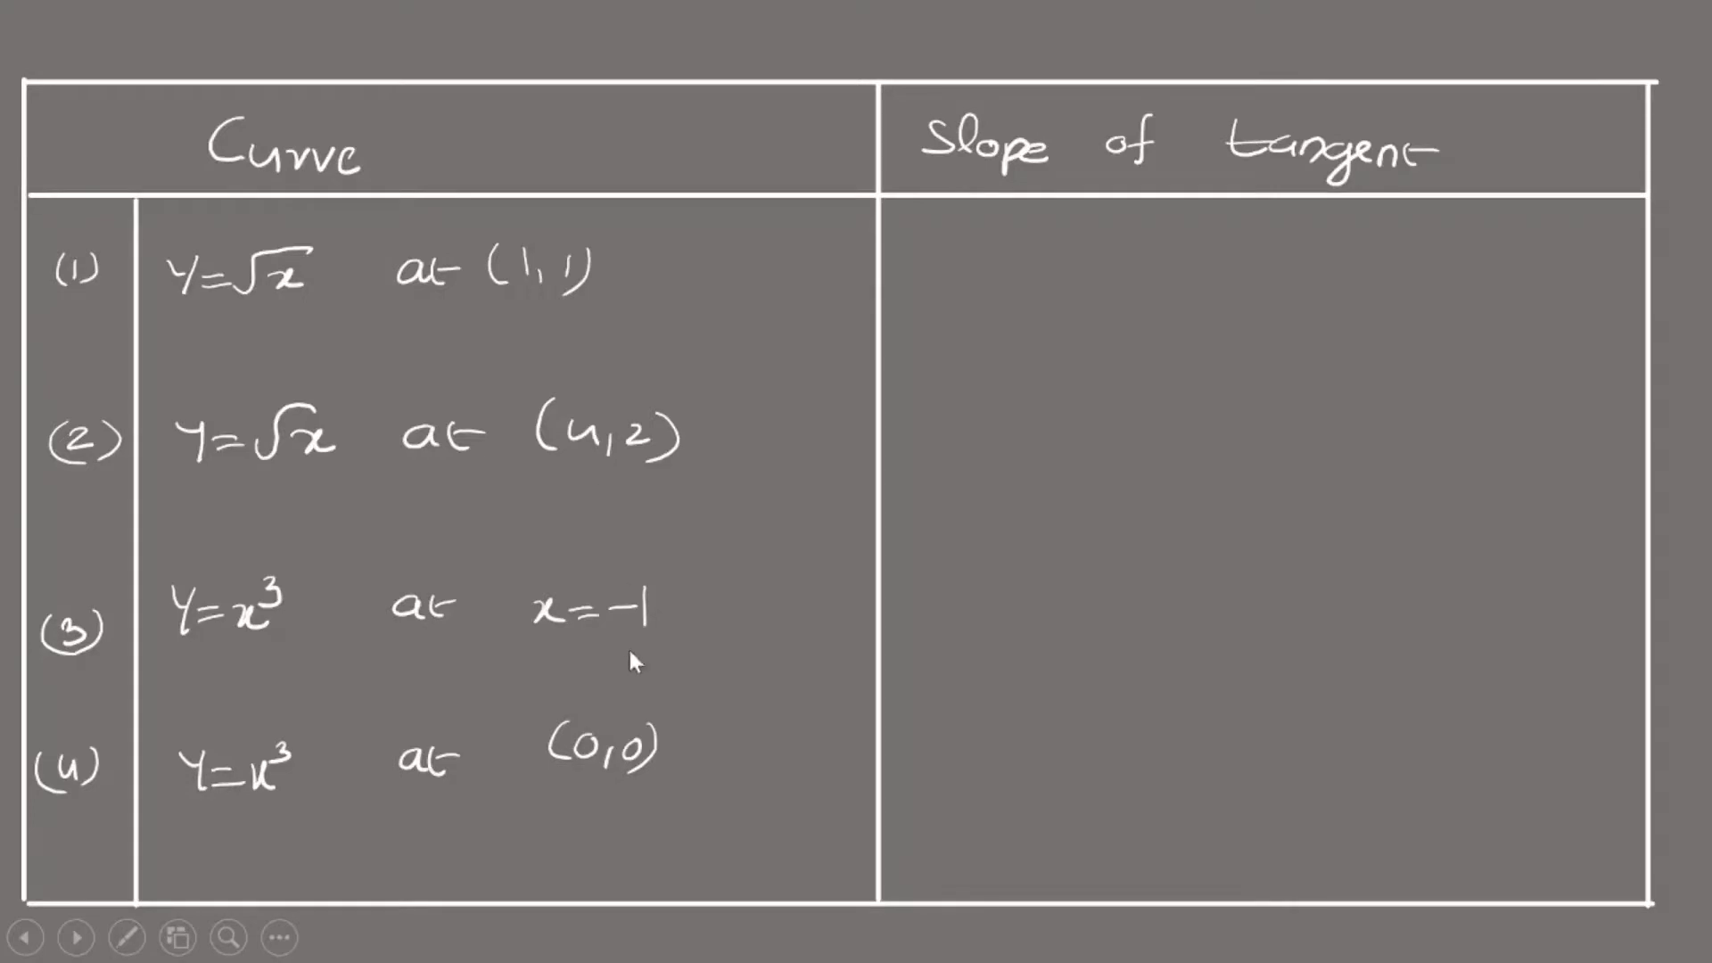
- Advance the exercise list to the sin x items, return to the sqrt(x) applet and set parameter a to 4
left_click(628, 697)
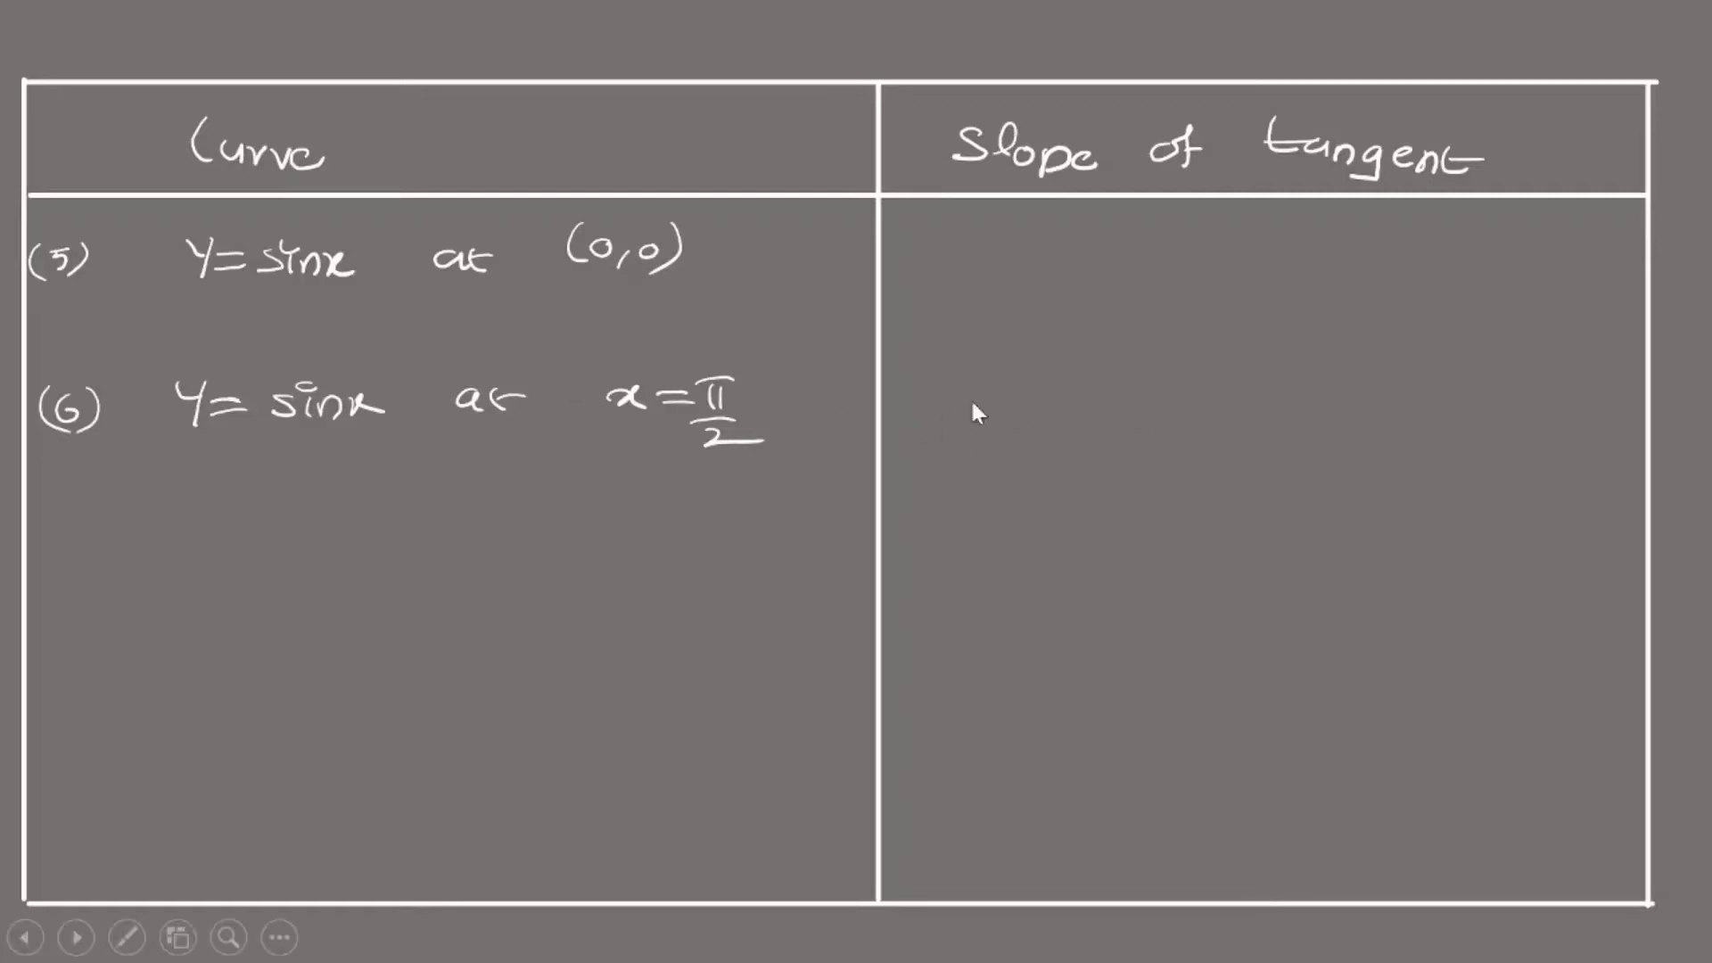
key("alt+Tab")
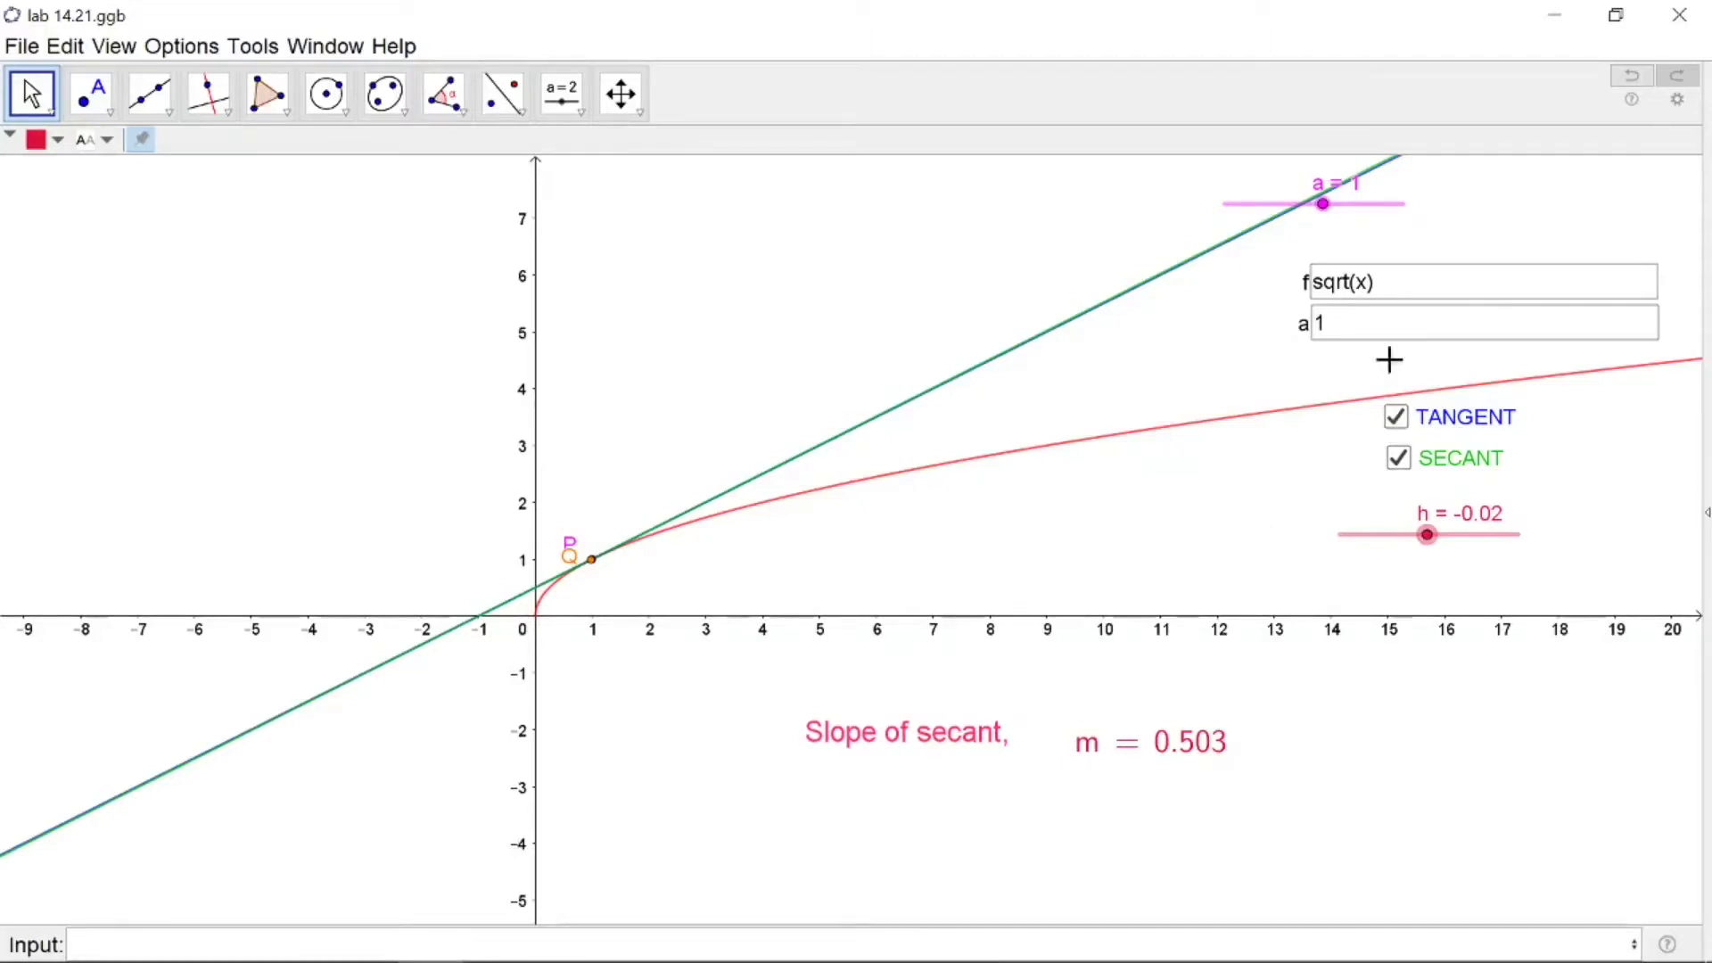
left_click(1331, 323)
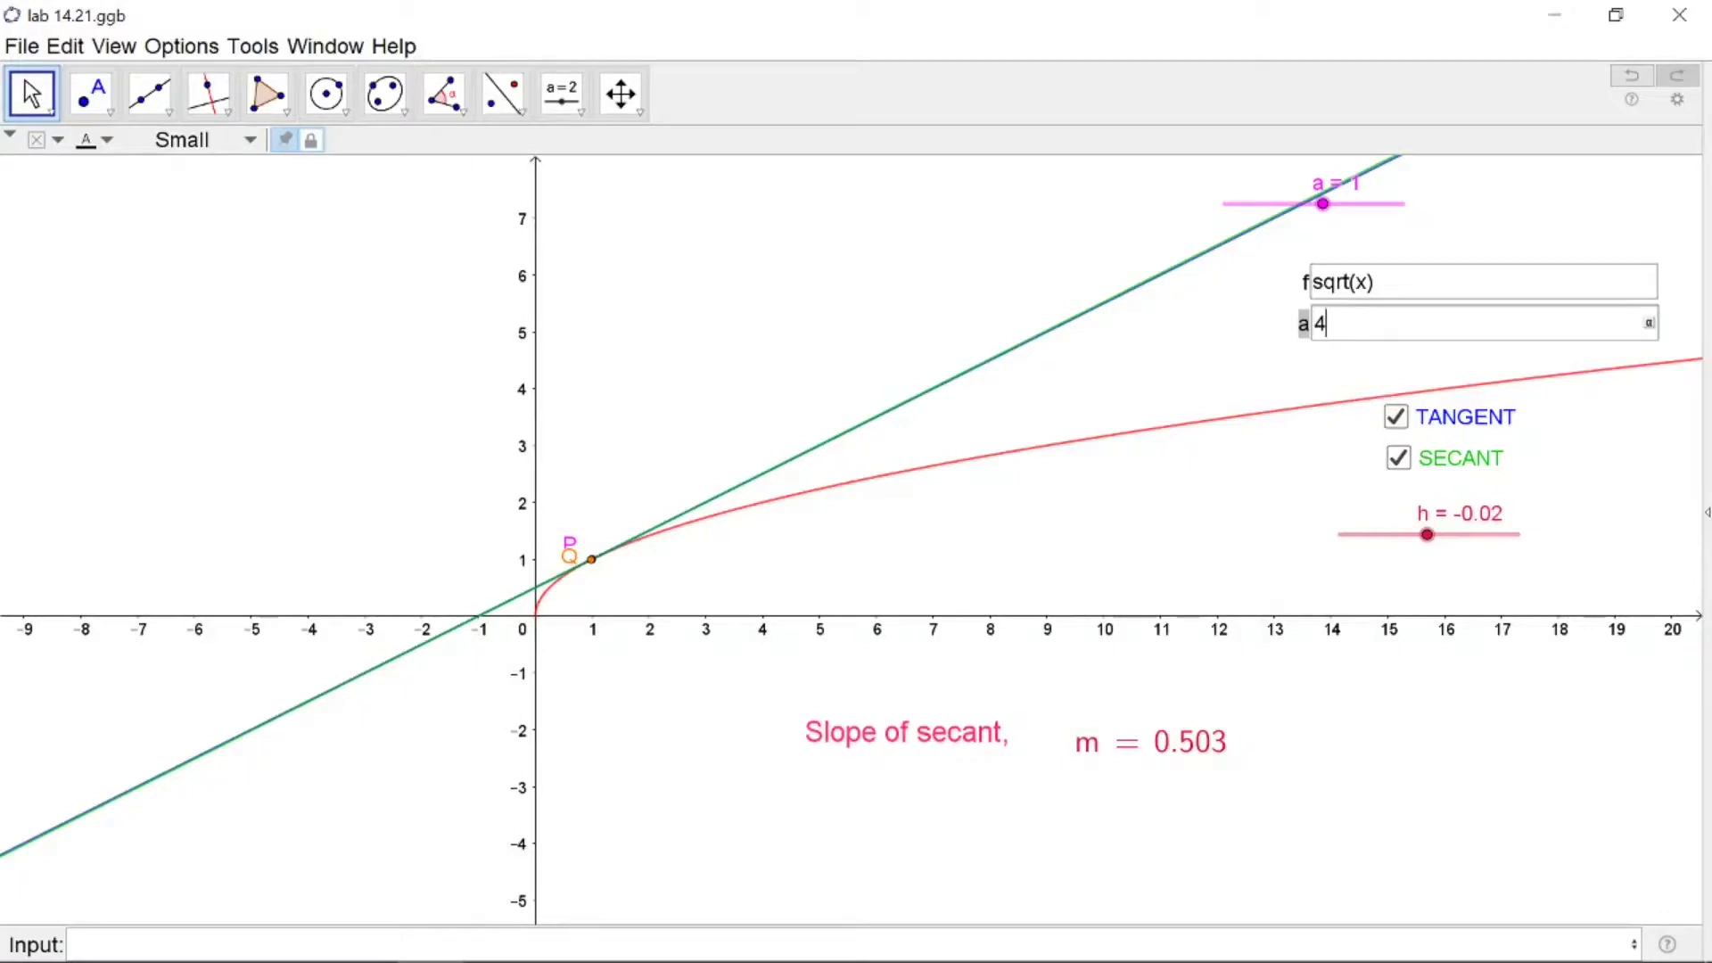
type("4")
key("Return")
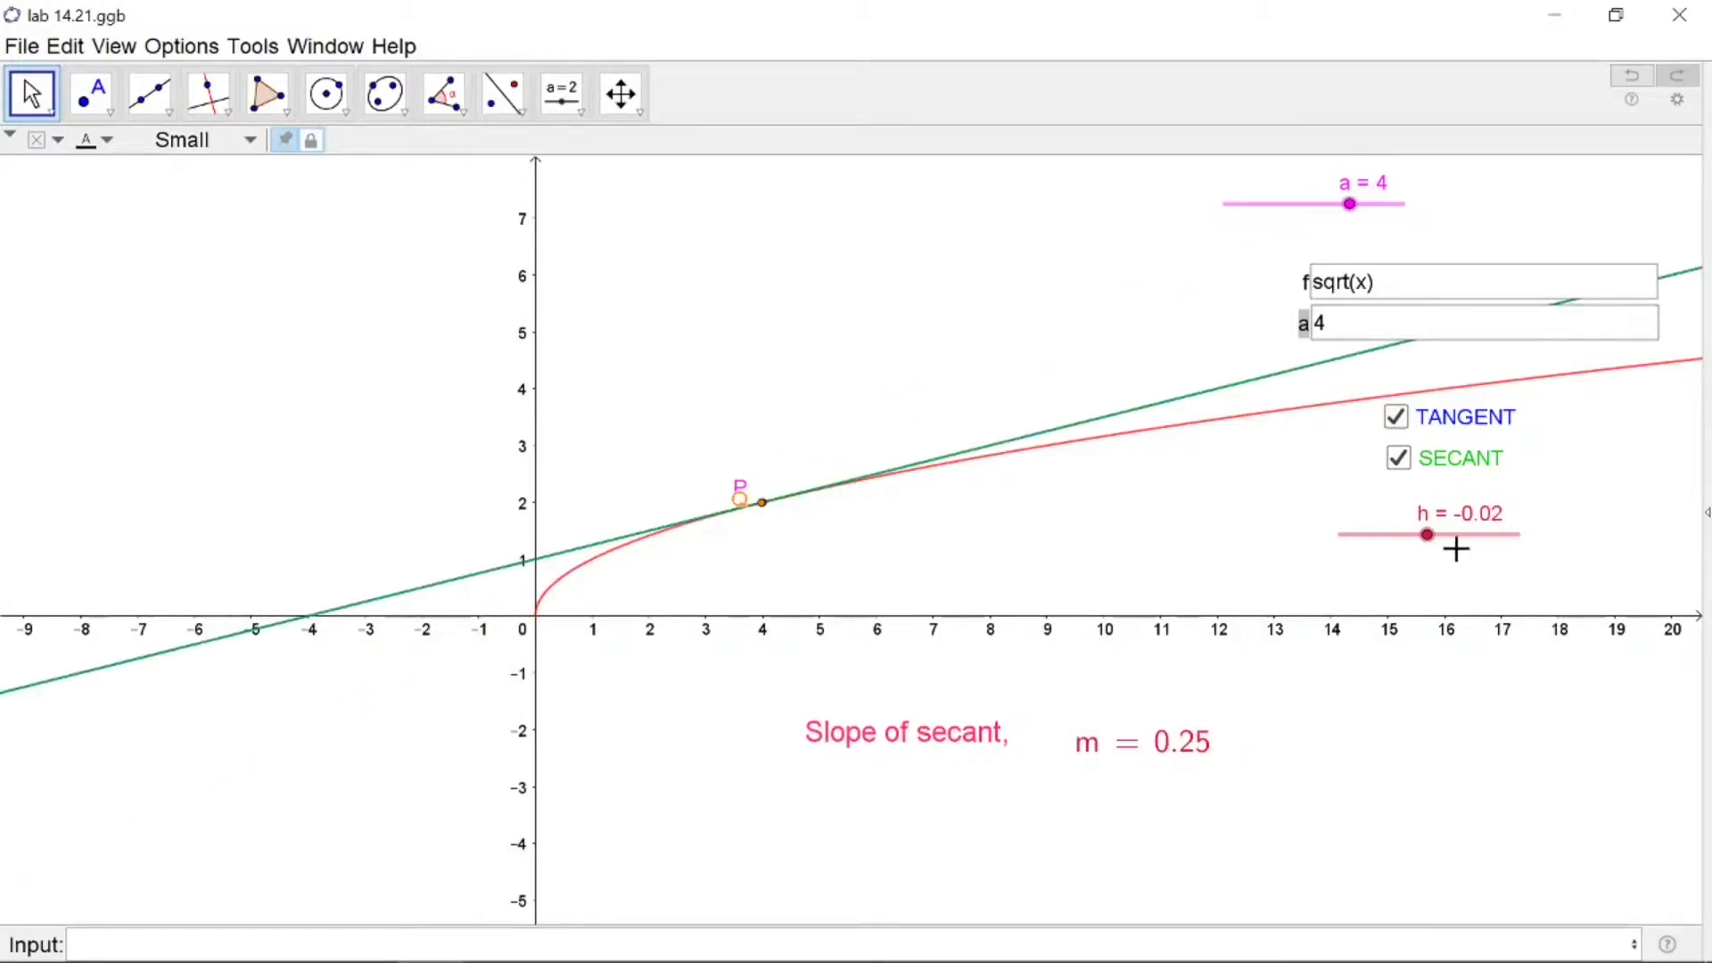
- Vary h through 1, 0.02 and -1 and back towards 0 to examine the secant slope of sqrt(x) at P
left_click_drag(1431, 540, 1541, 547)
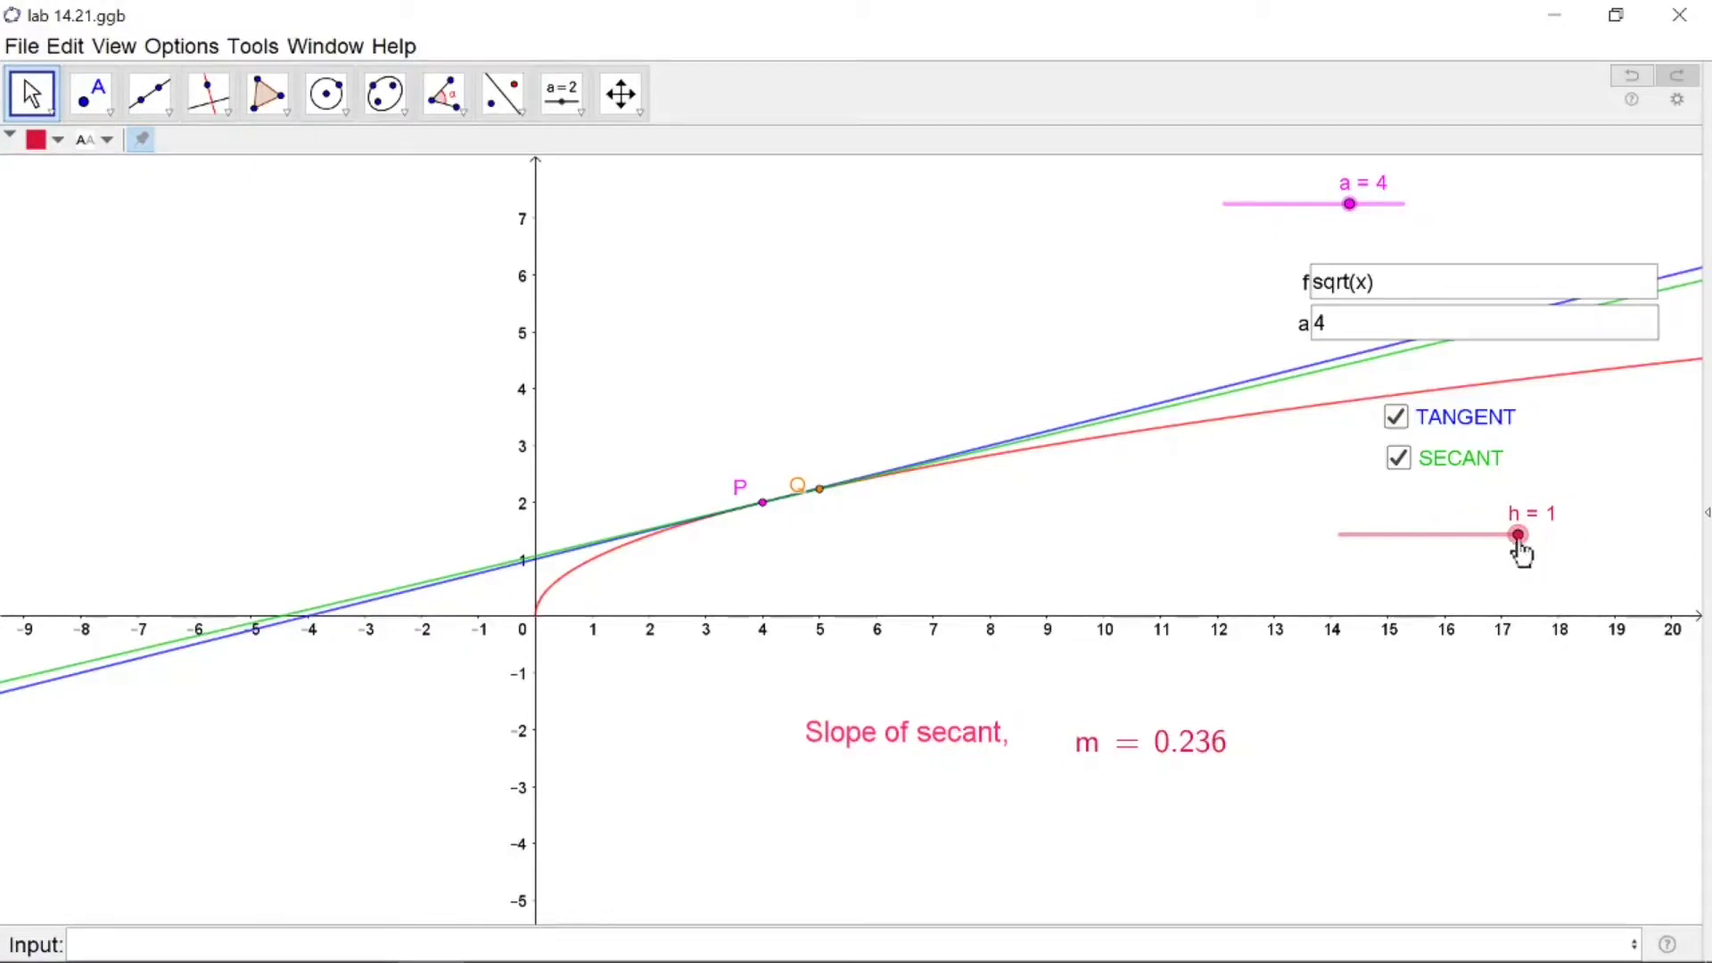
left_click_drag(1518, 538, 1435, 577)
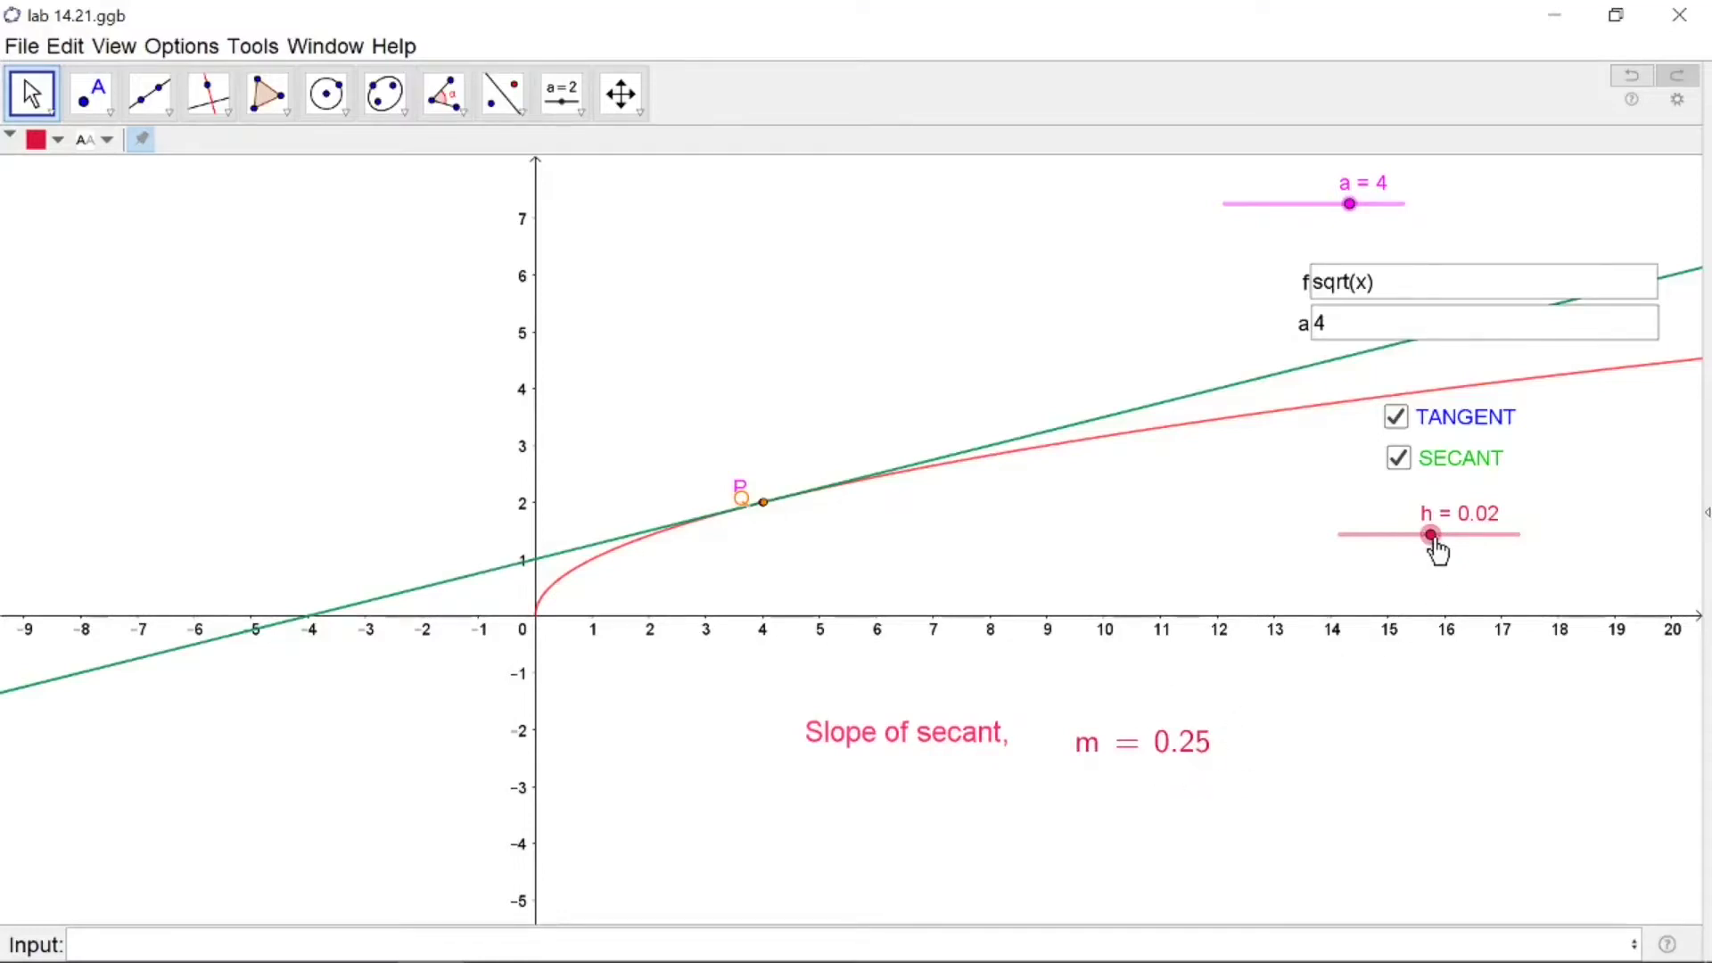
left_click_drag(1431, 539, 1340, 539)
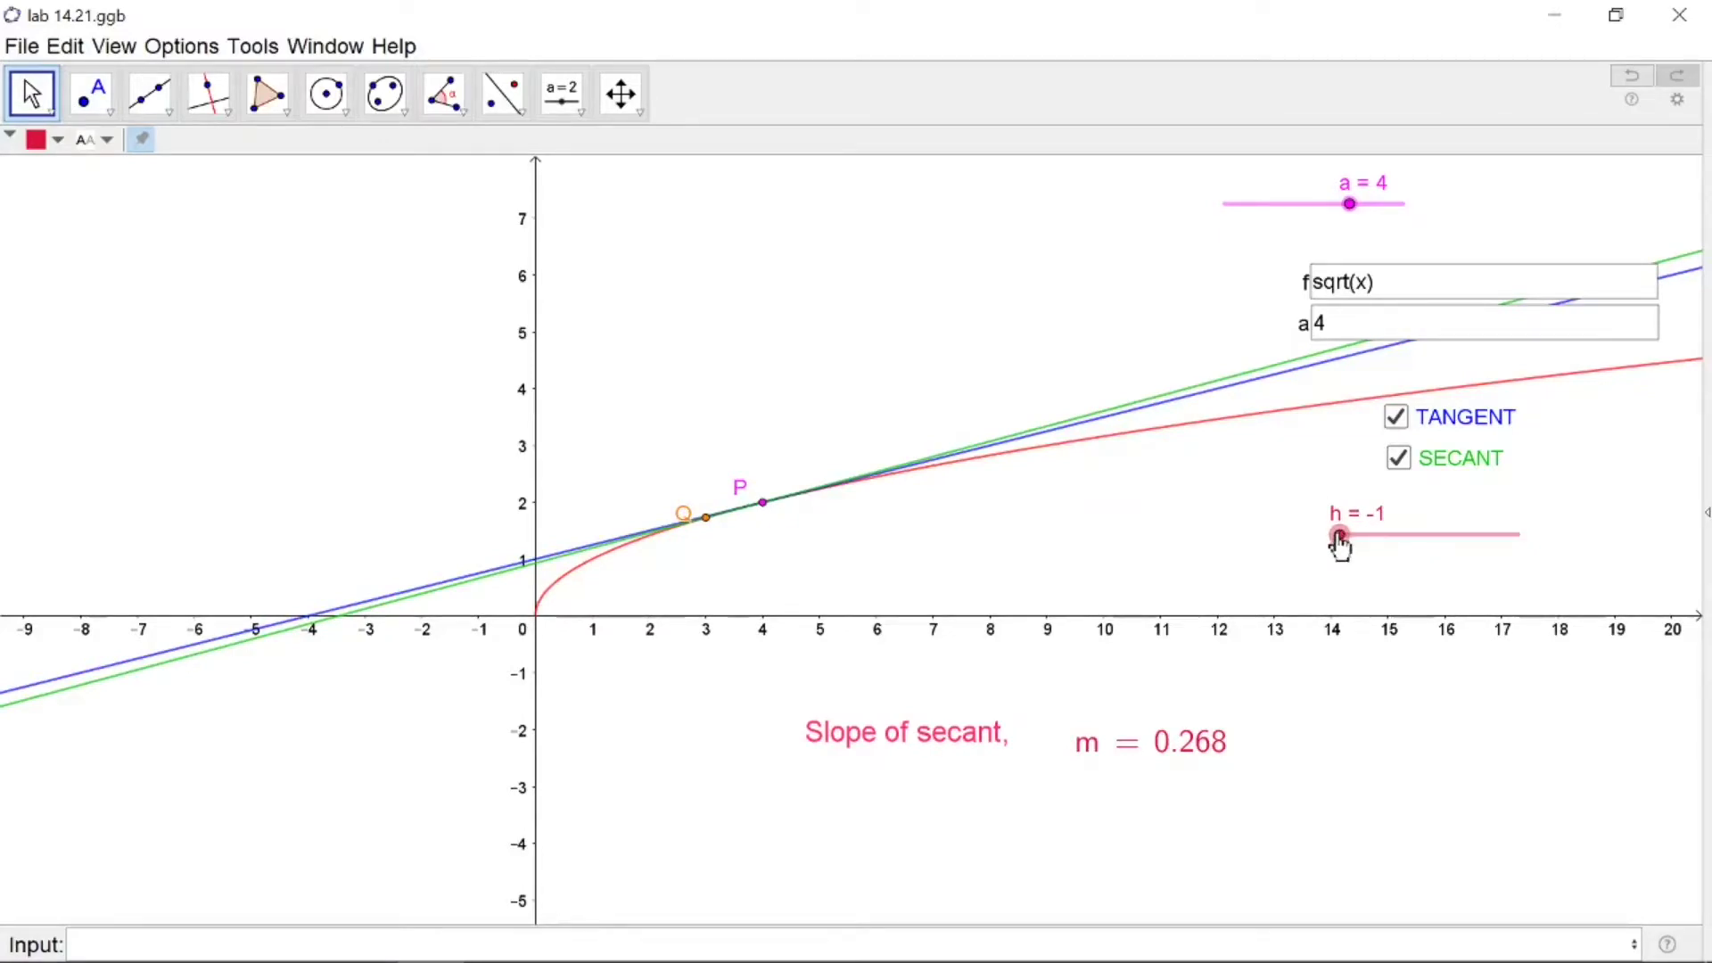
left_click_drag(1340, 539, 1425, 540)
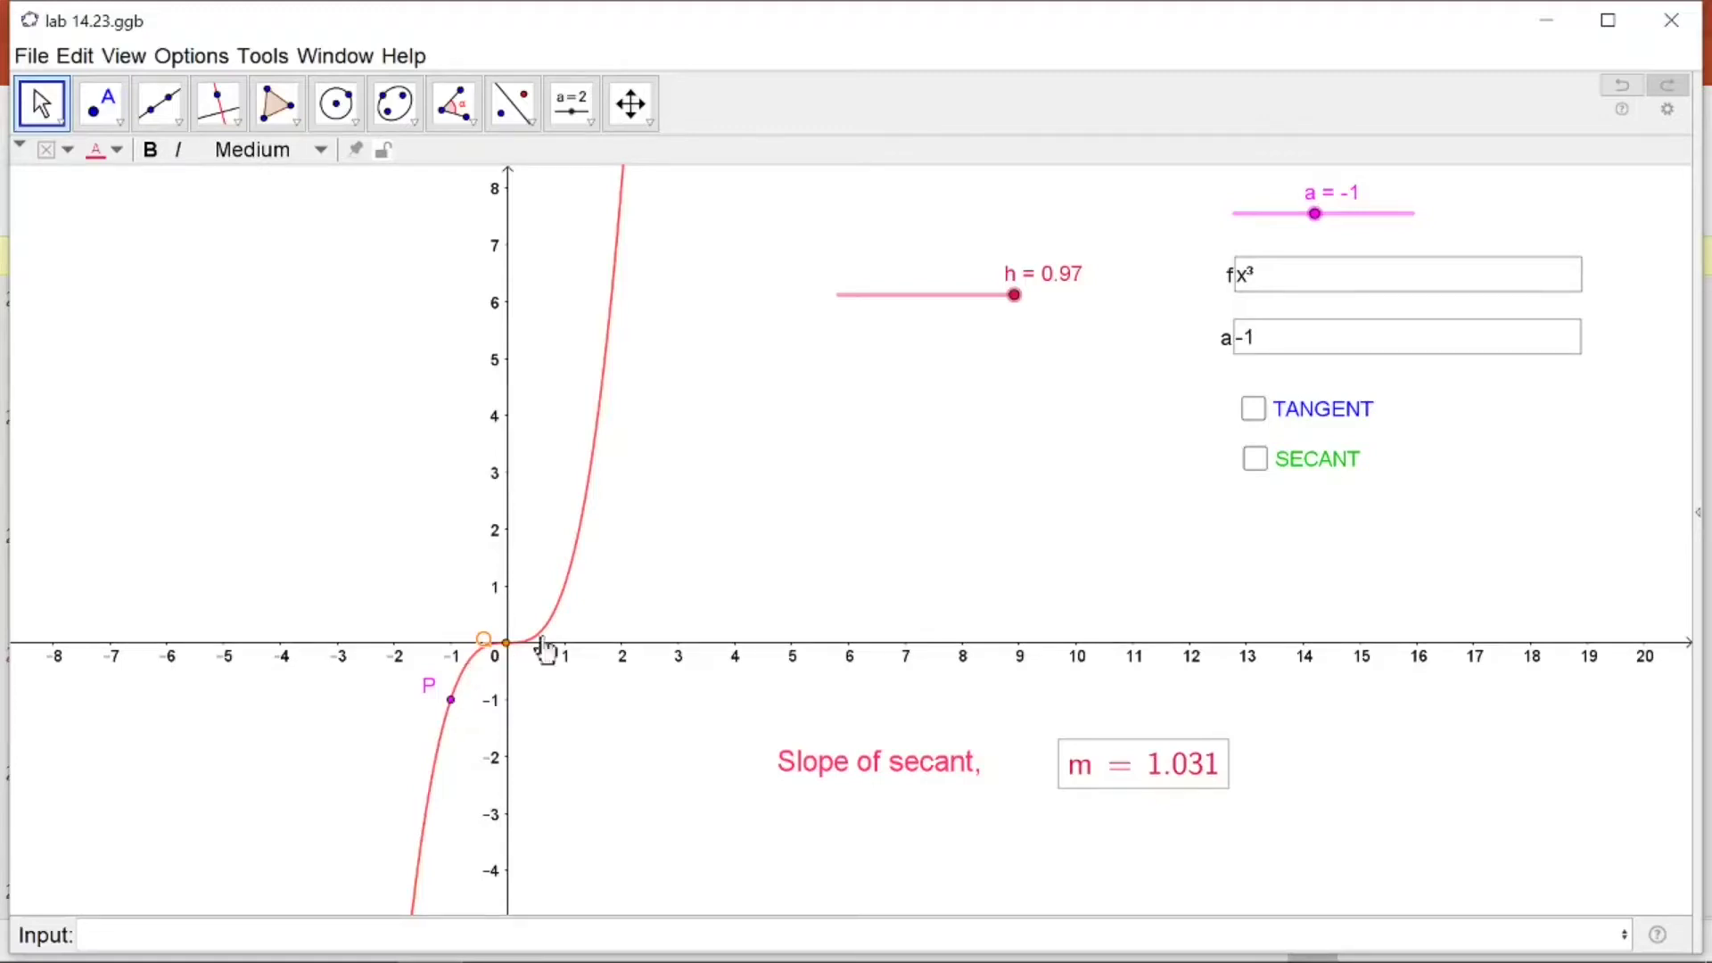
- Show the tangent and secant in the x³ applet with a = -1, and reduce h to about 0.02
left_click(889, 363)
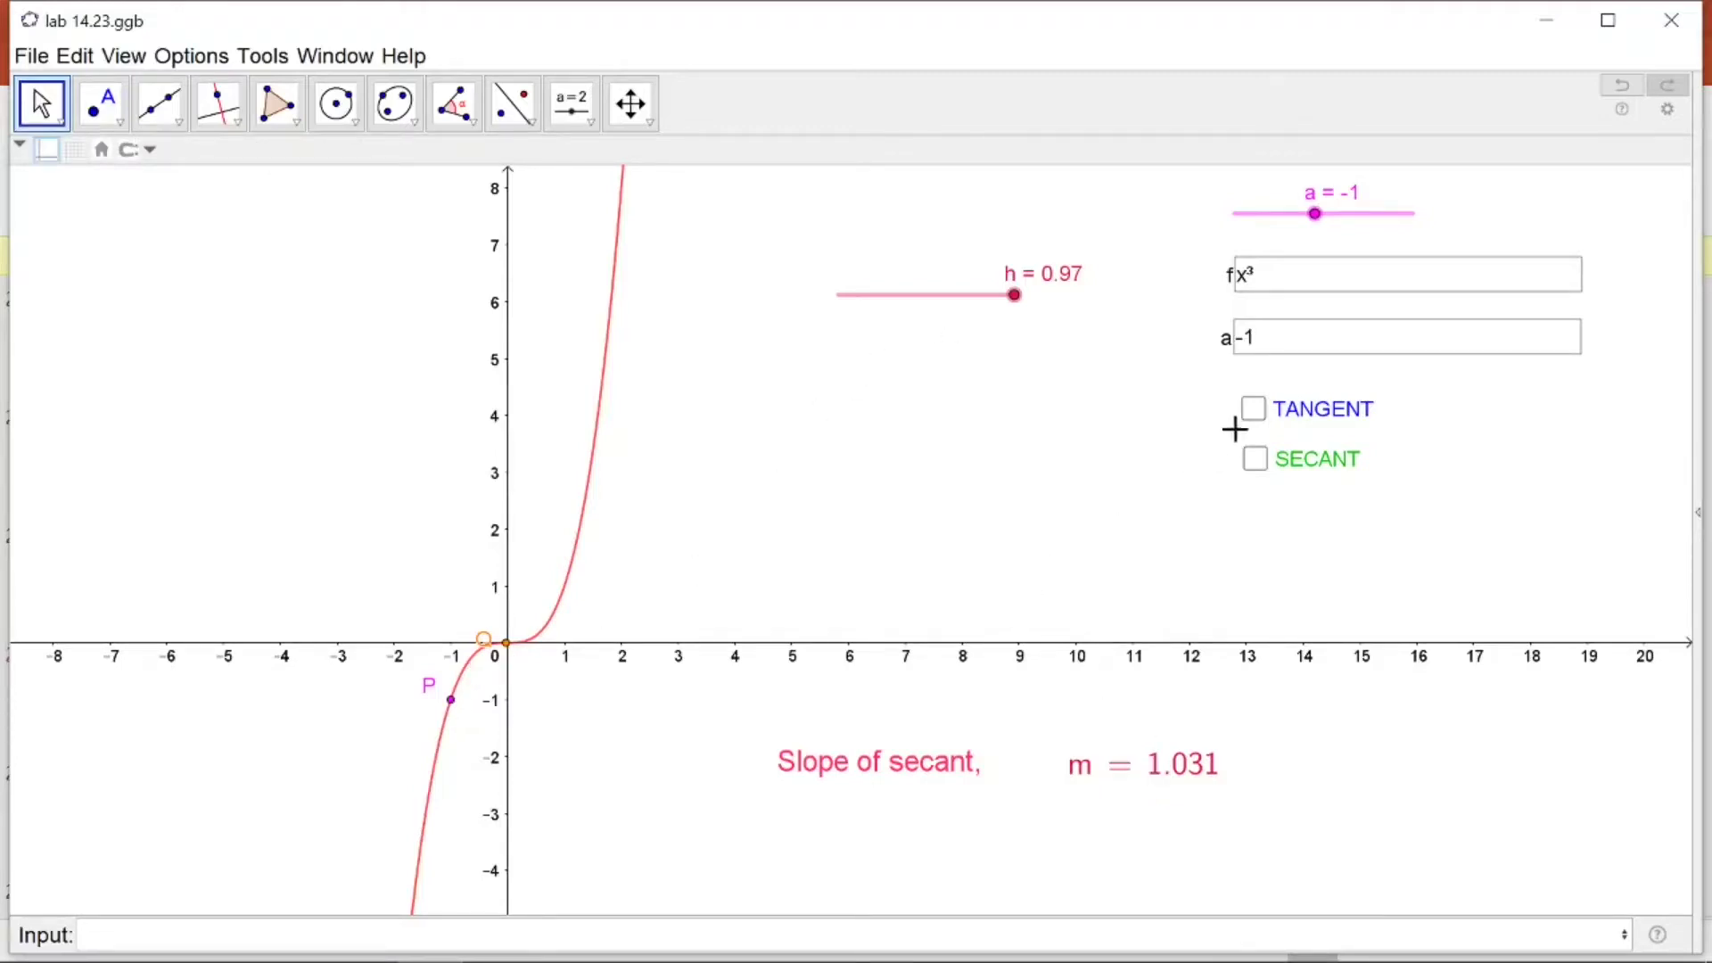
left_click(1254, 410)
left_click(1257, 460)
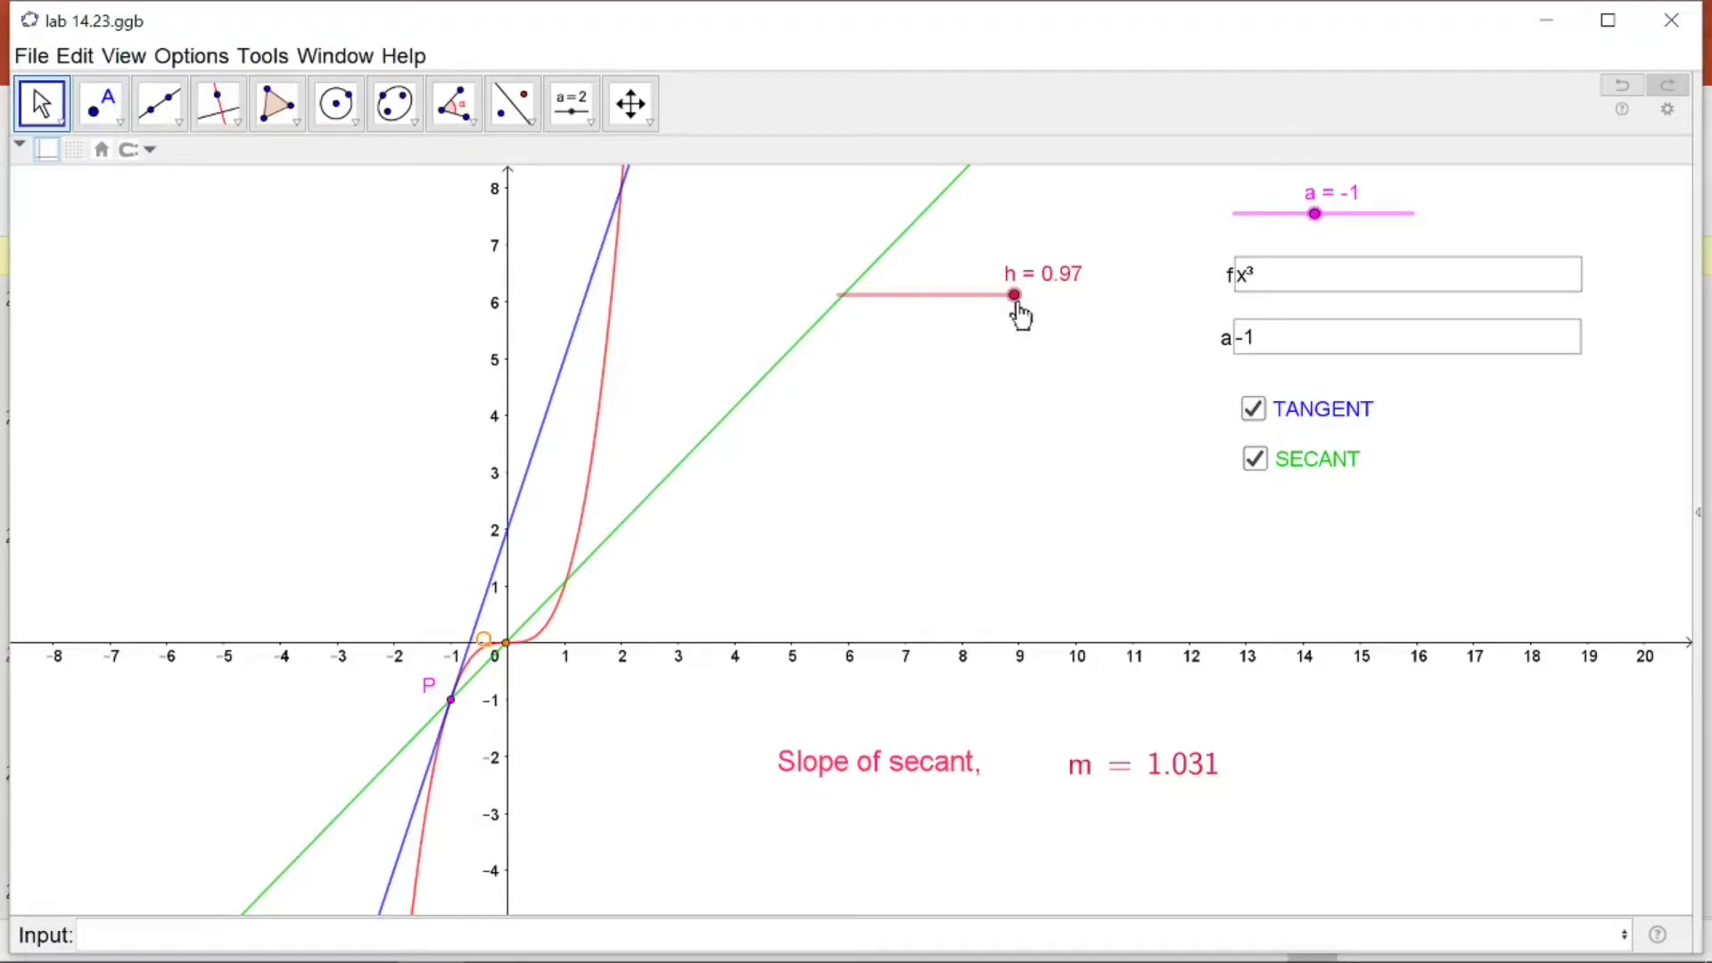
left_click_drag(1015, 296, 930, 304)
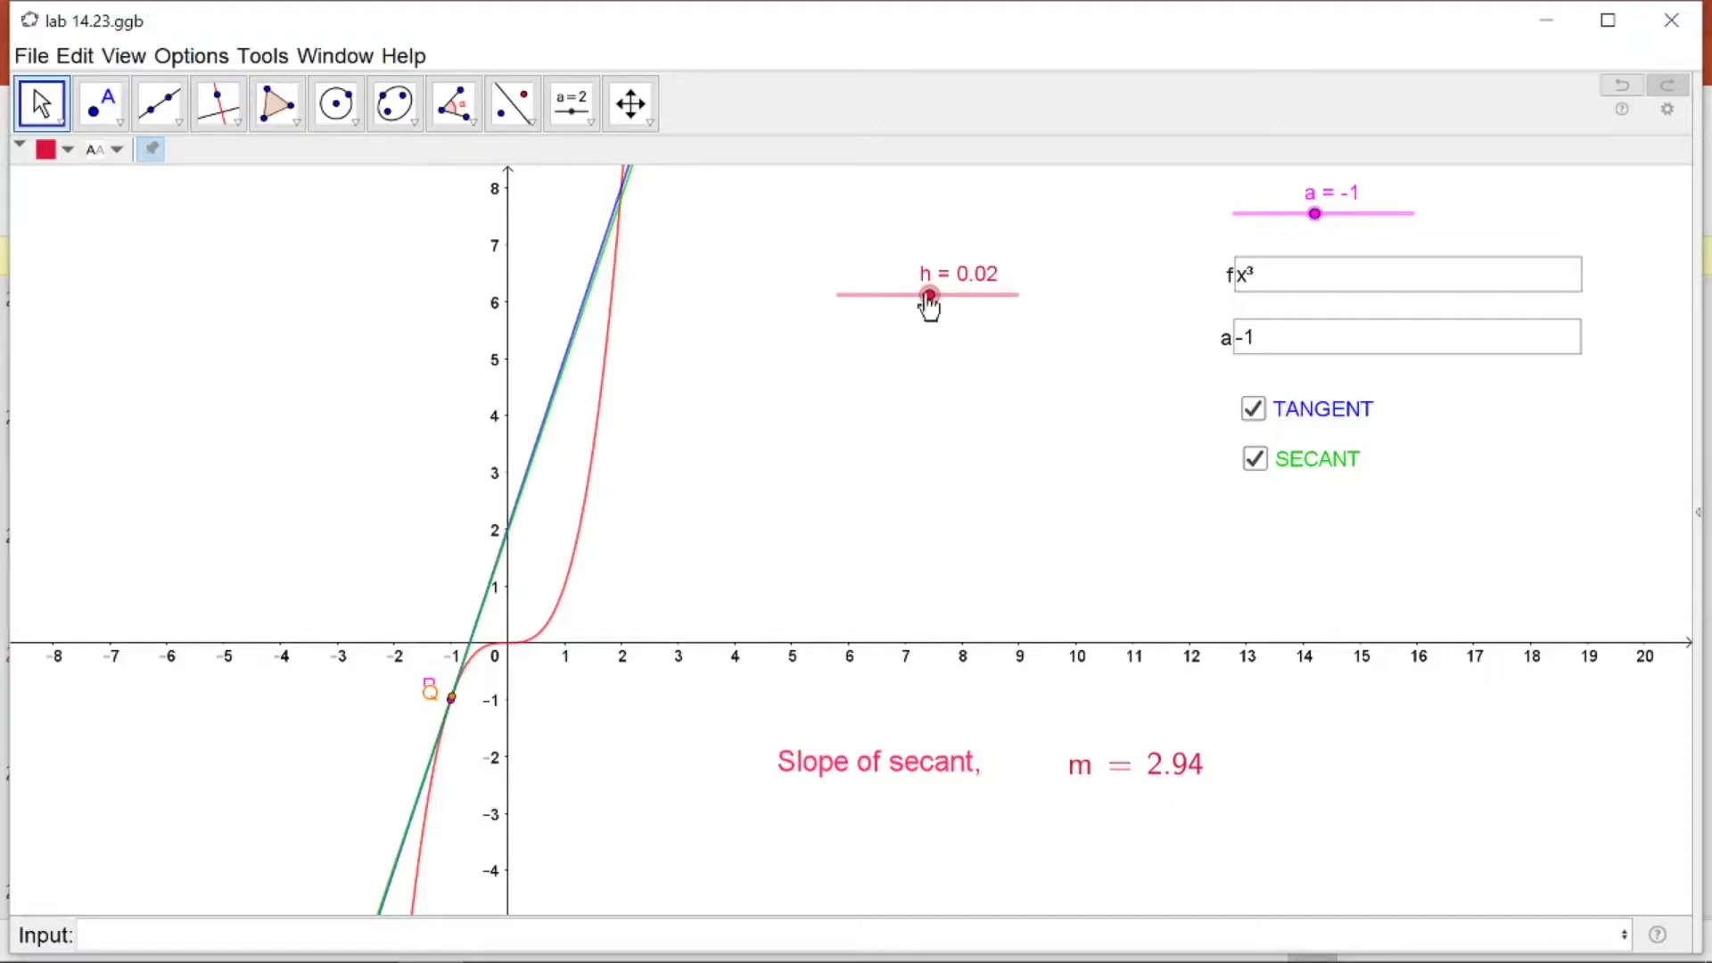
left_click_drag(930, 303, 933, 310)
mouse_move(929, 303)
left_mouse_down()
mouse_move(840, 306)
mouse_move(952, 314)
mouse_move(930, 314)
left_mouse_up()
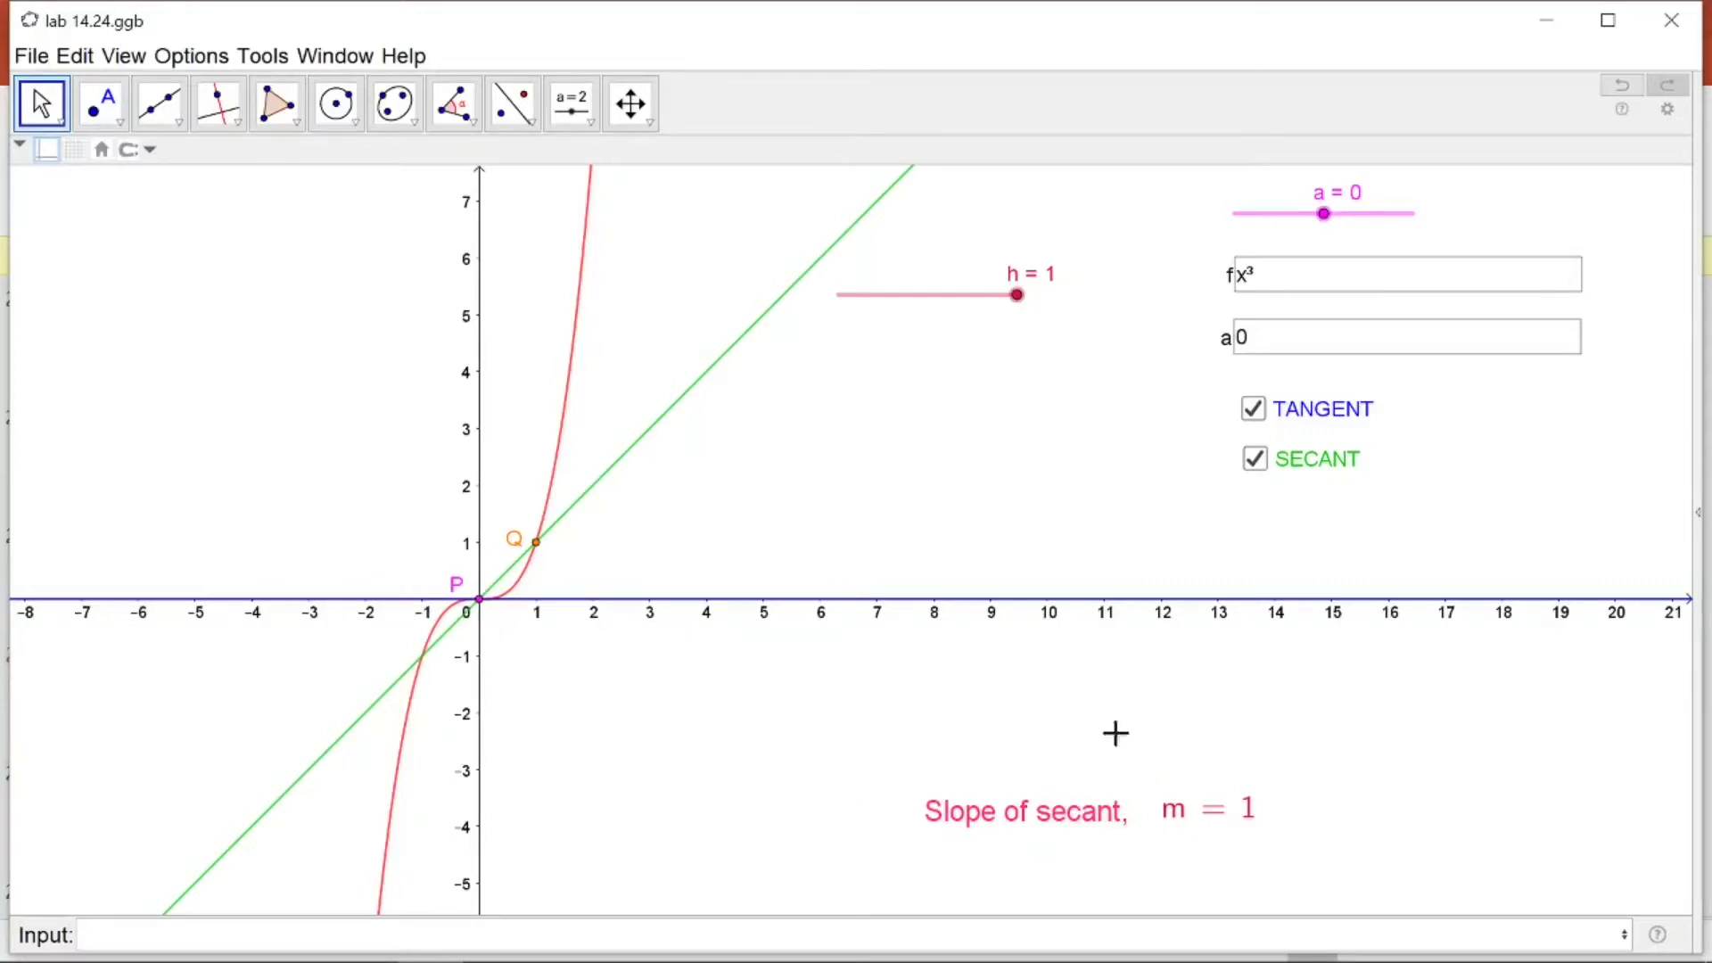
- Reduce h through 0.13, 0.1 and 0.06 towards 0 to examine the secant slope of x³ at the origin
left_click(1018, 296)
left_click_drag(1018, 298, 940, 336)
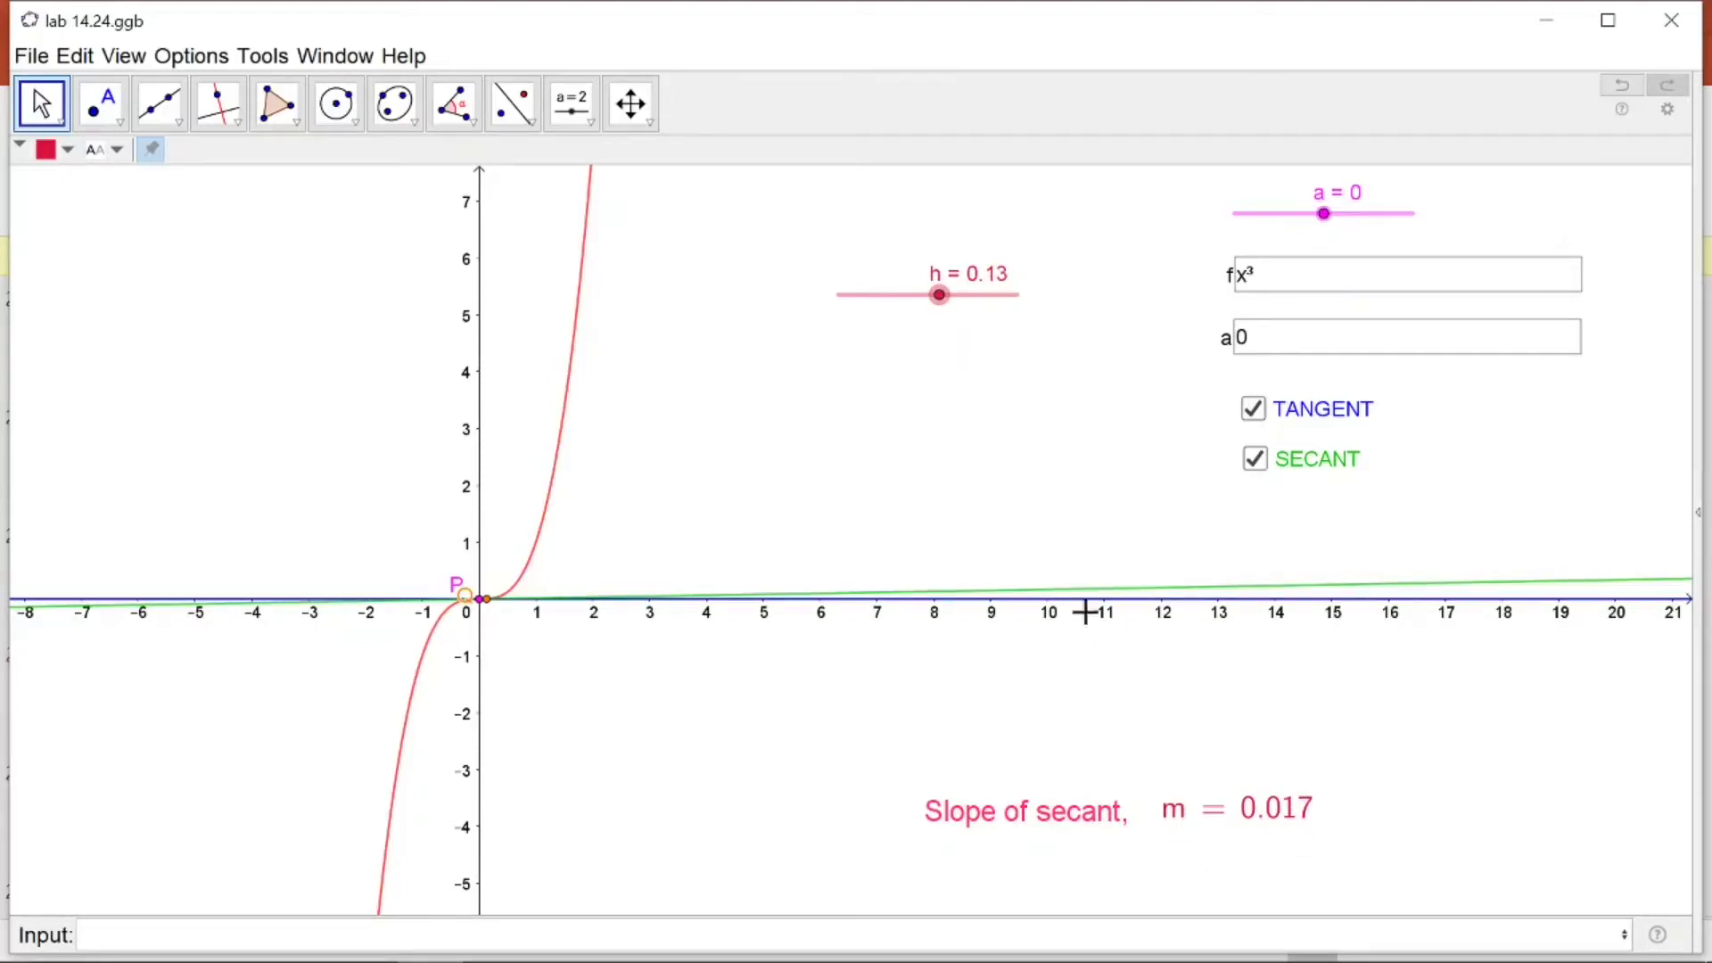
left_click_drag(942, 297, 938, 298)
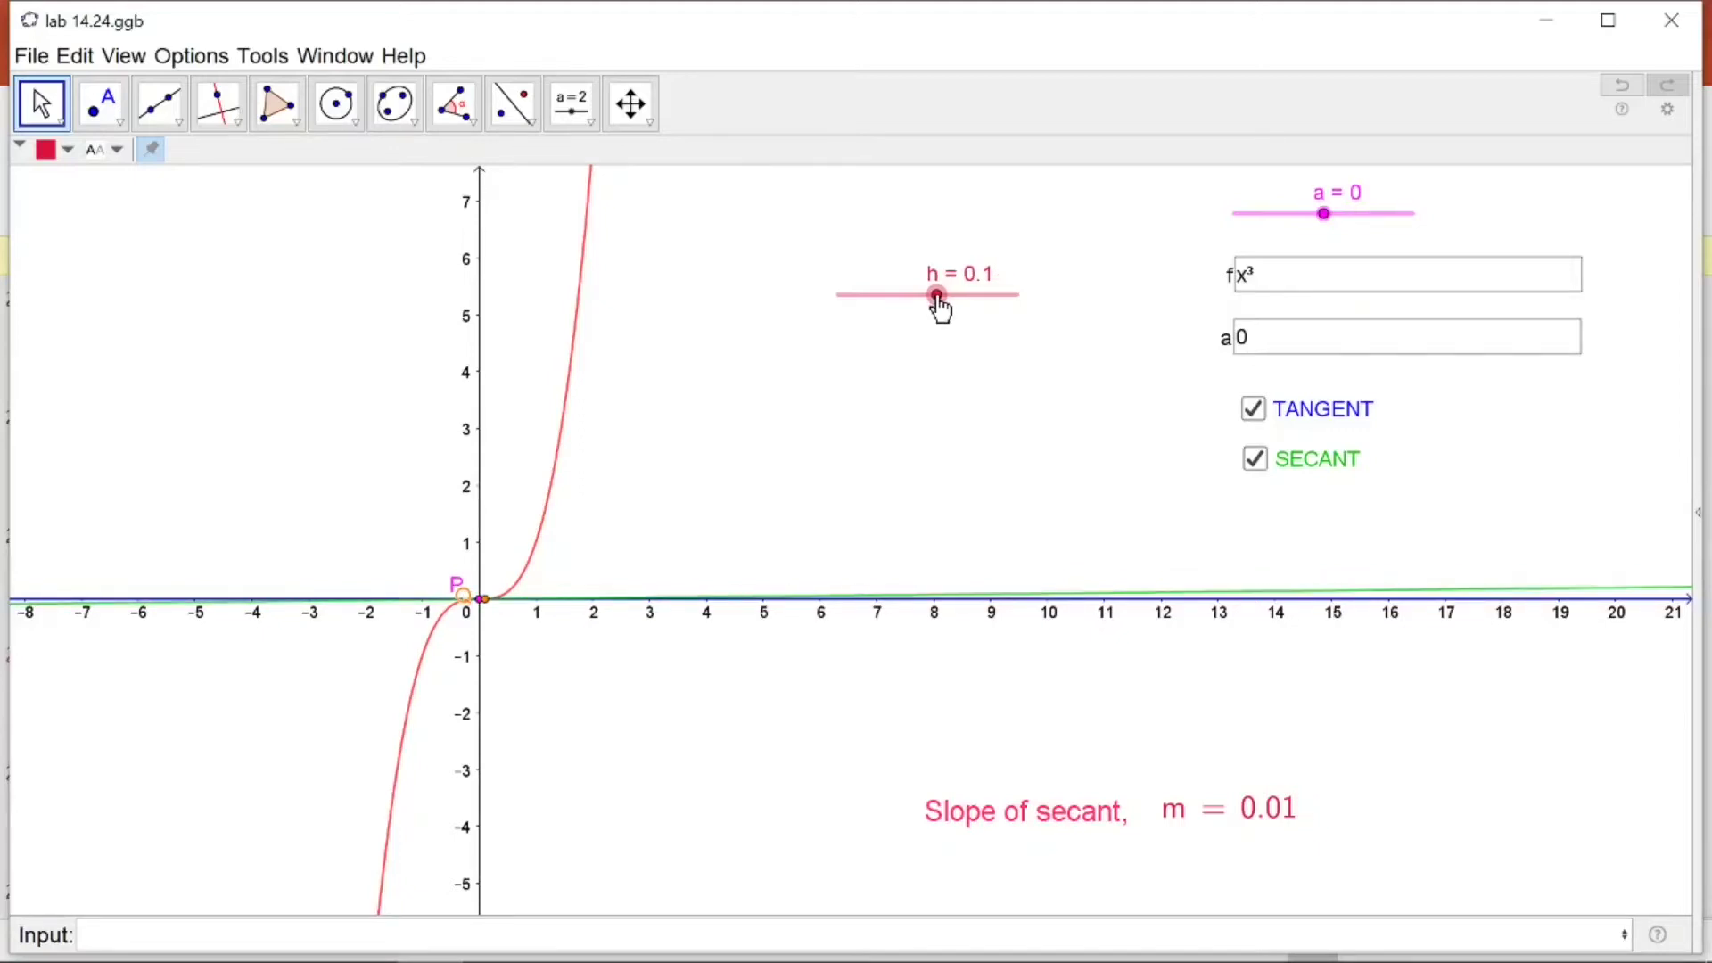
left_click_drag(938, 298, 935, 298)
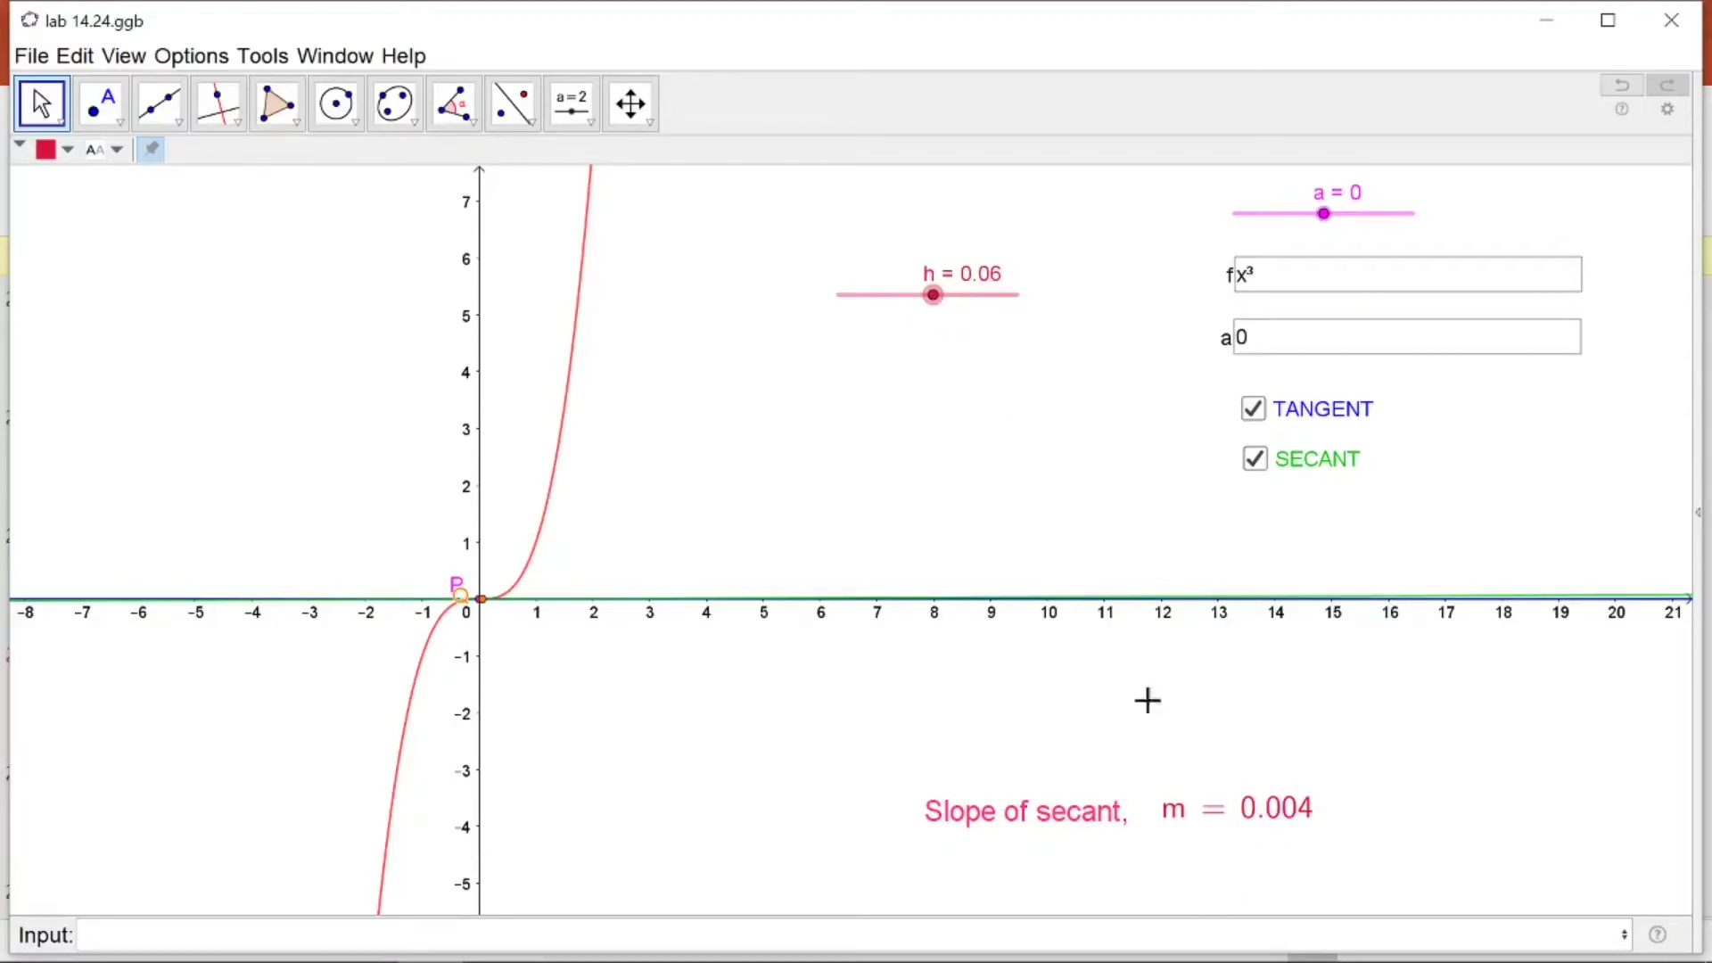
mouse_move(939, 301)
left_mouse_down()
mouse_move(848, 305)
mouse_move(927, 319)
left_mouse_up()
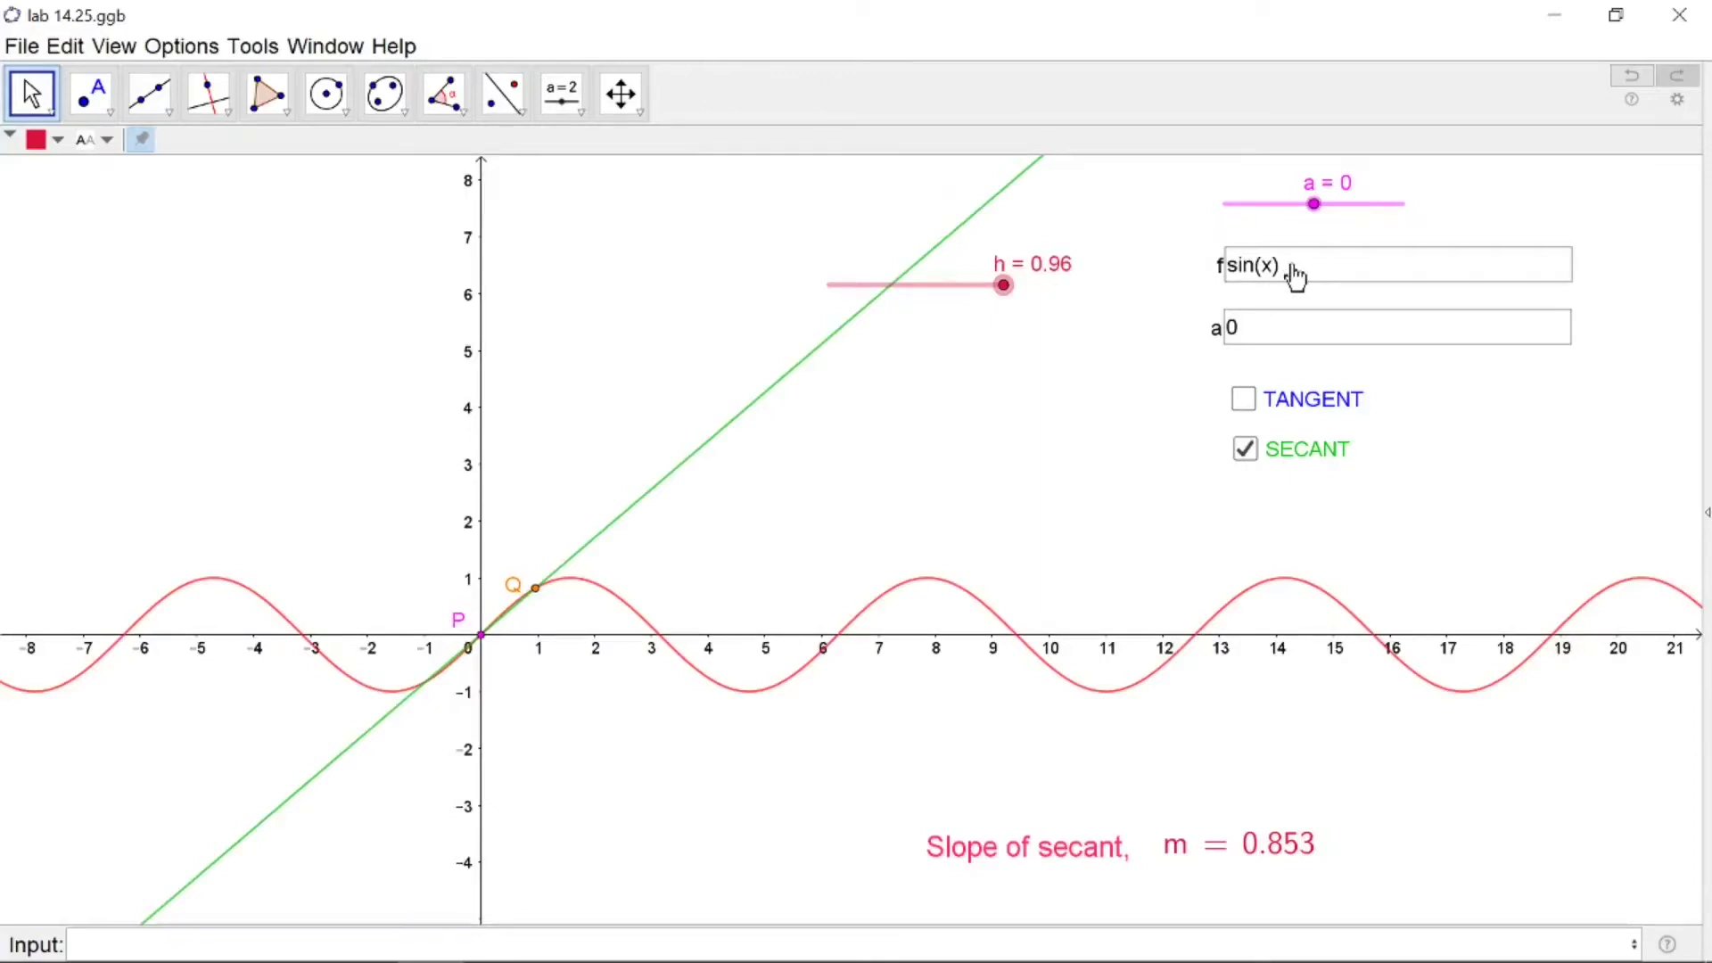
- Show the tangent to sin(x) at the origin and vary h through 0.99 and 0.3 to -0.13 to compare the secant with it
left_click(1248, 409)
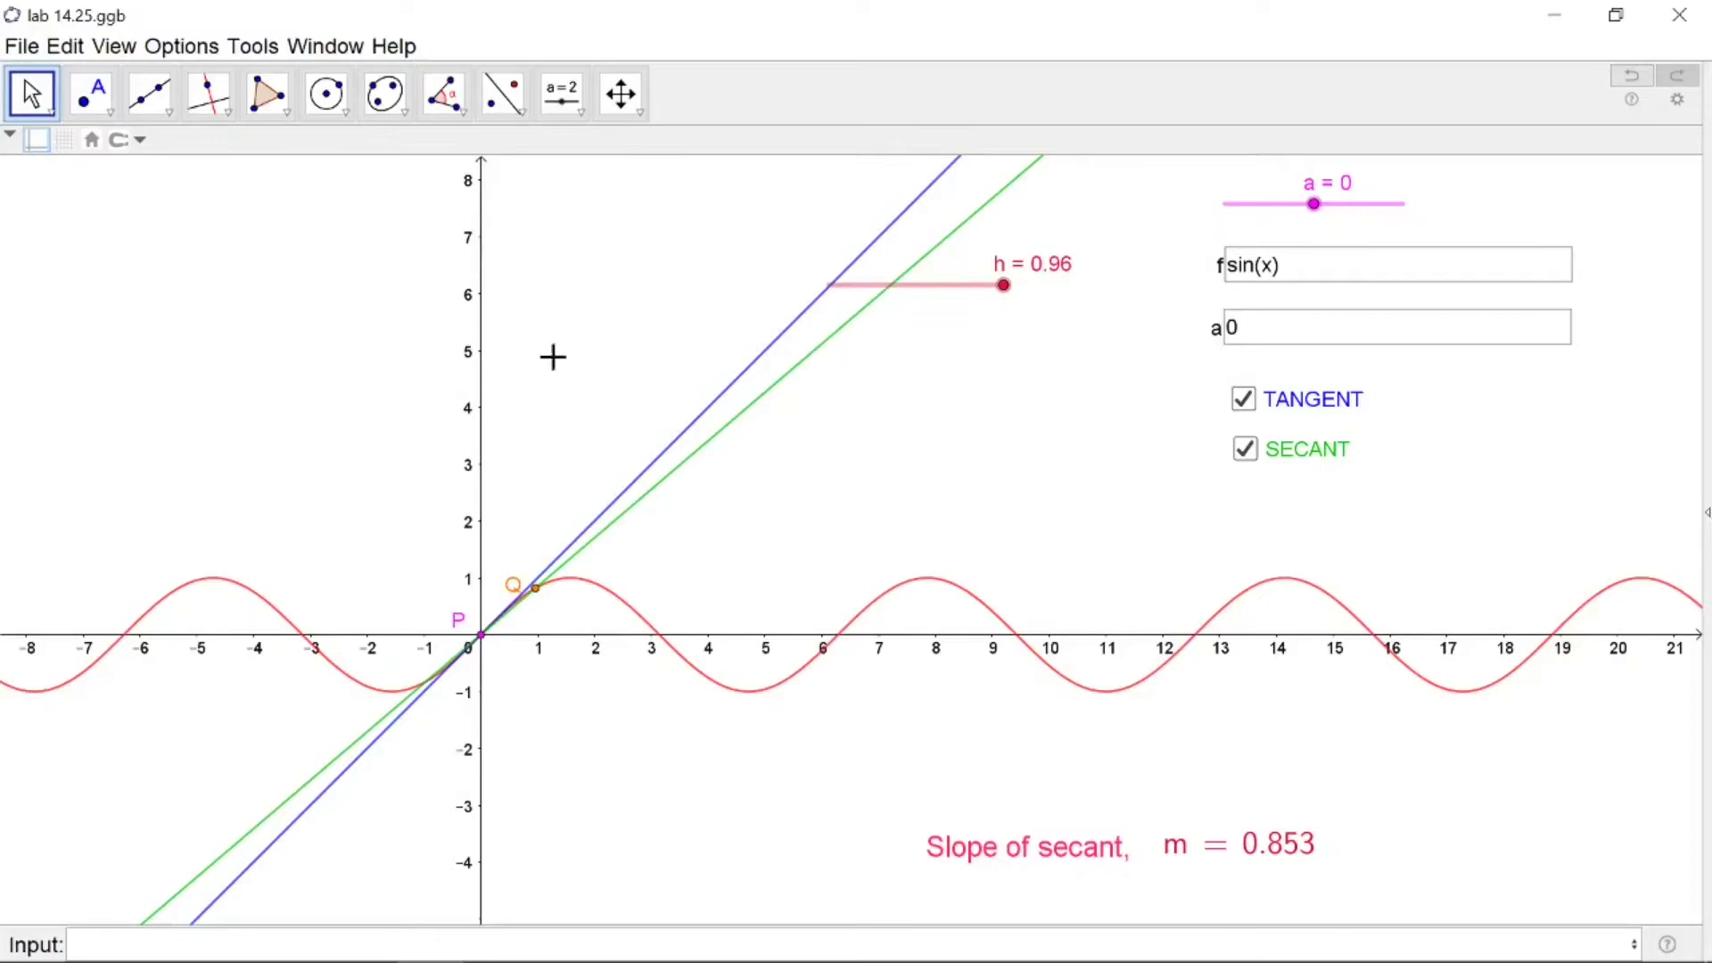
left_click_drag(1004, 285, 913, 286)
left_click_drag(843, 288, 1006, 289)
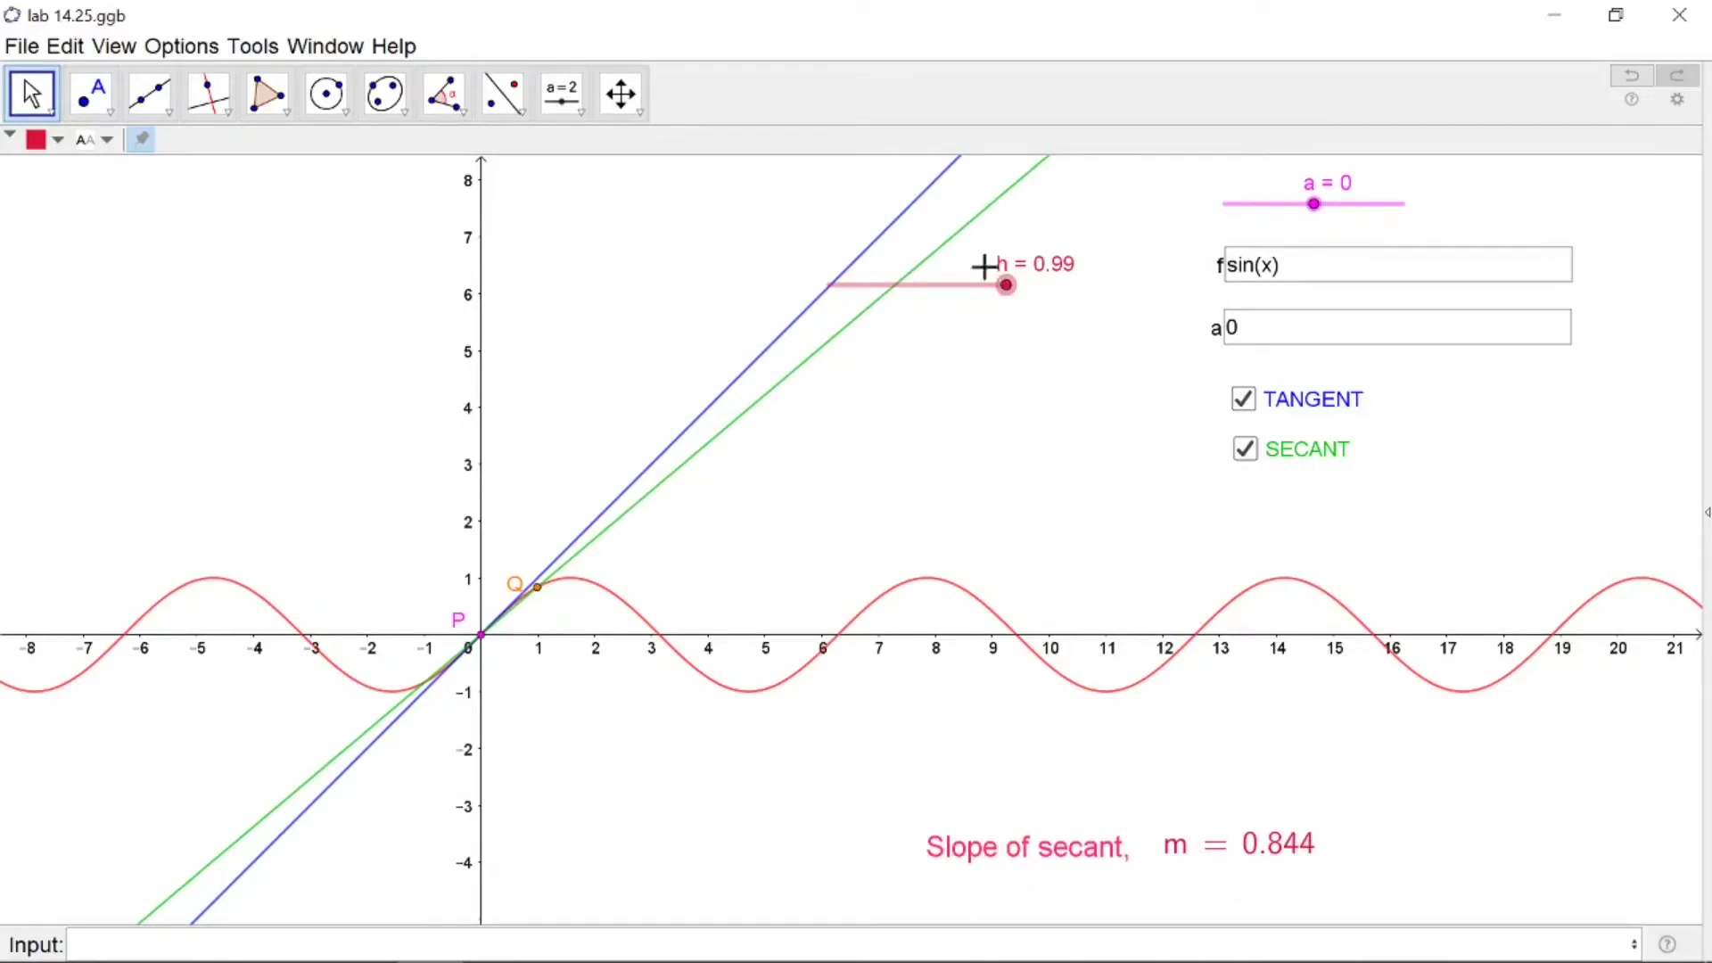
left_click_drag(1006, 287, 949, 308)
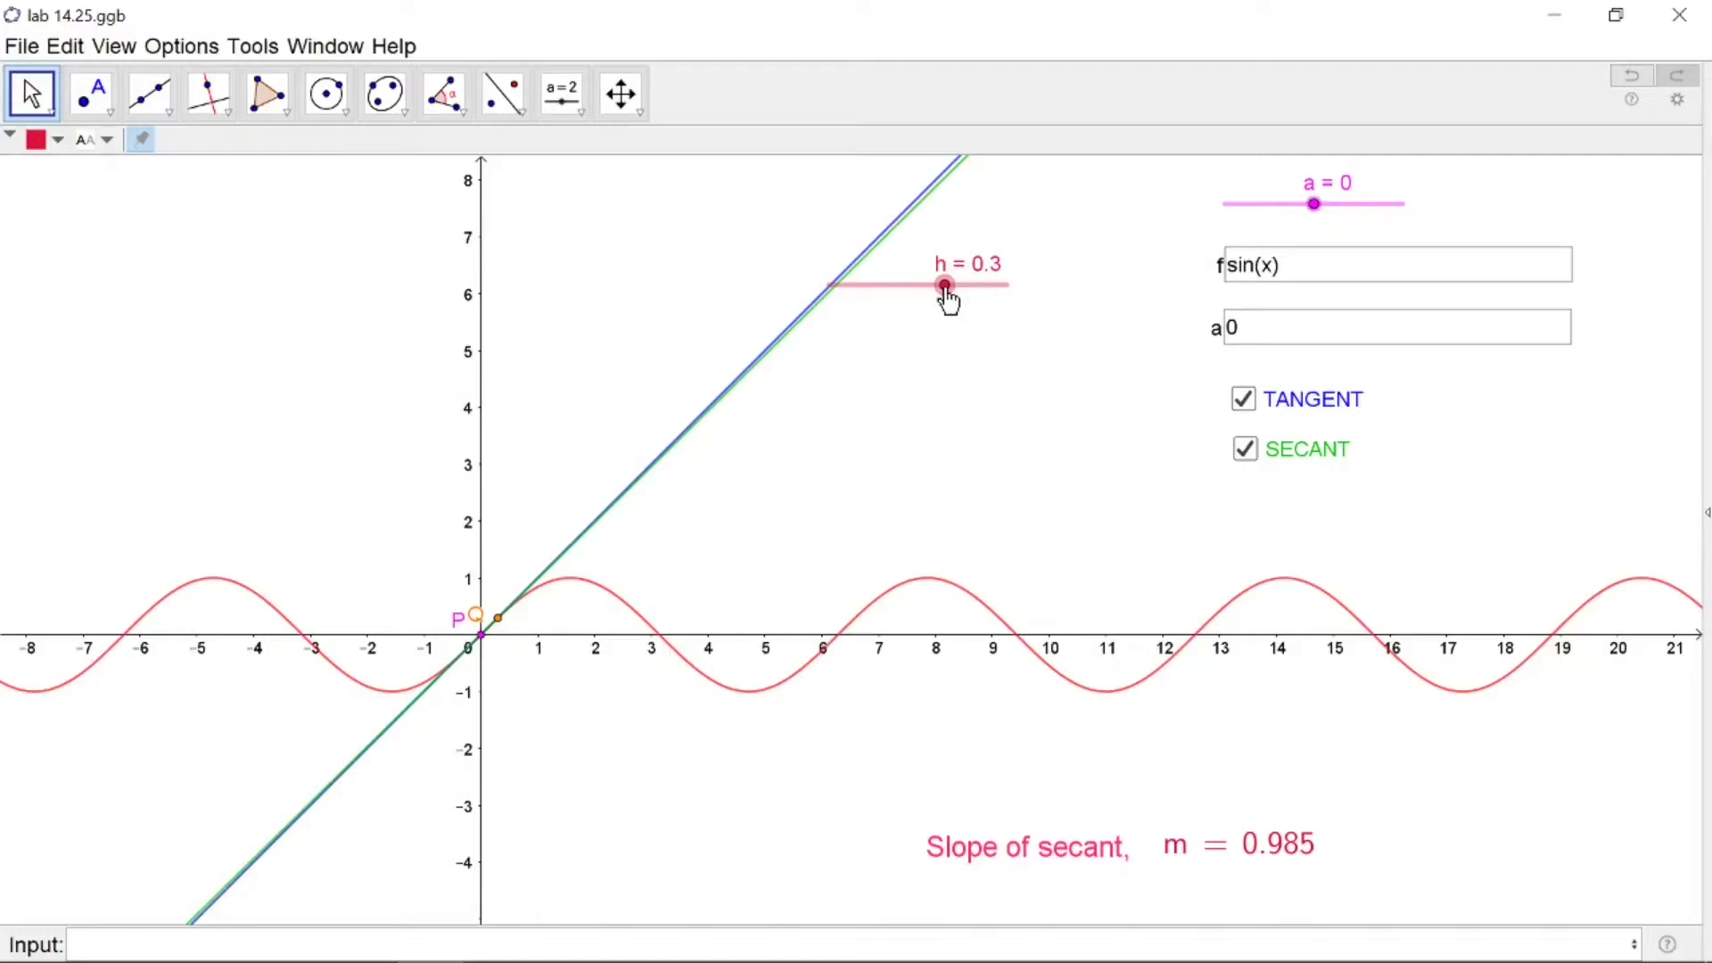
left_click_drag(948, 301, 909, 306)
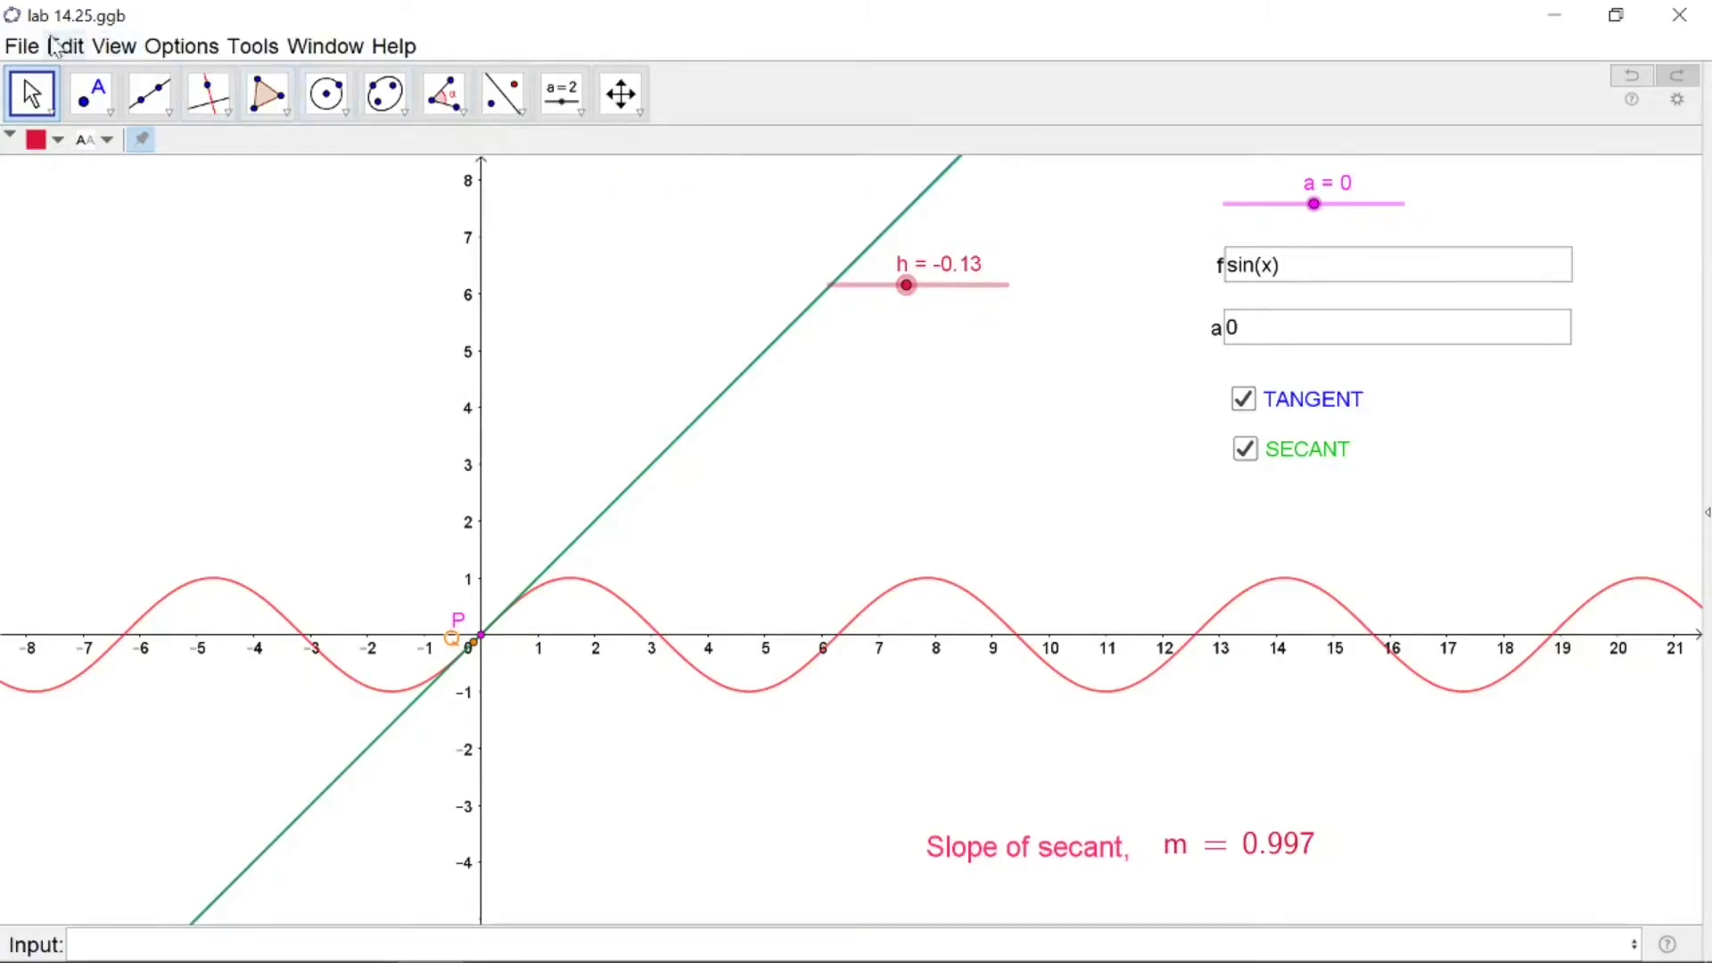
- Display the Spreadsheet and Algebra views alongside the graphics of the sin(x) applet
left_click(107, 49)
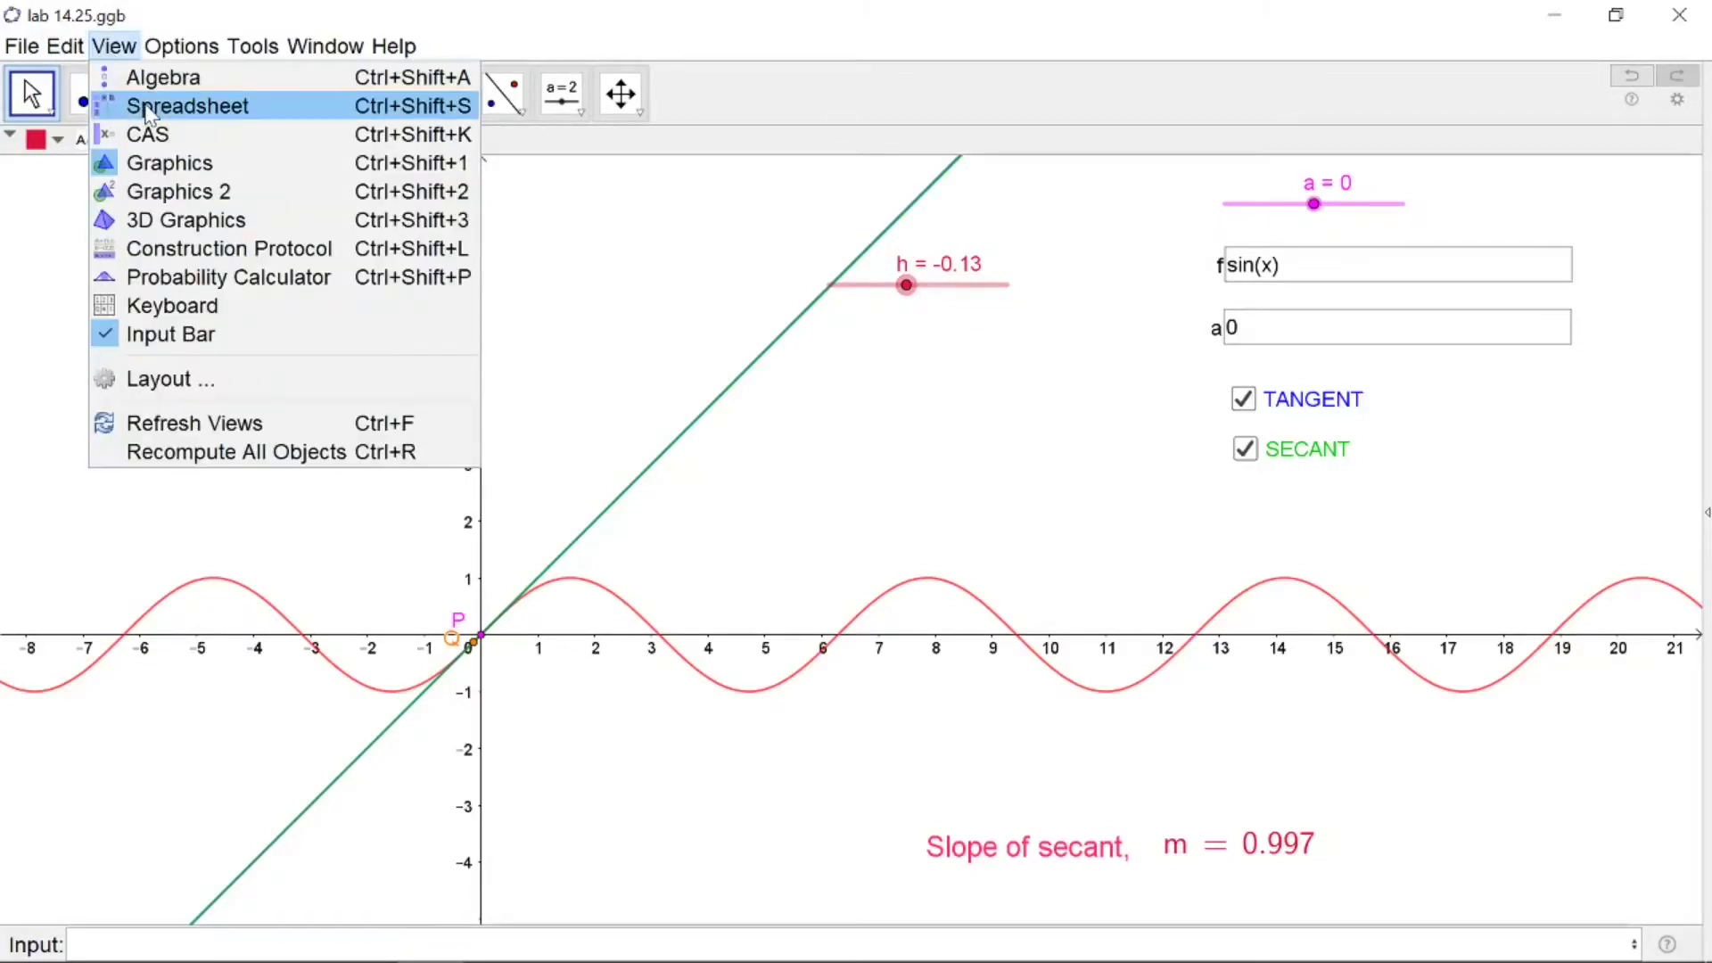
left_click(143, 107)
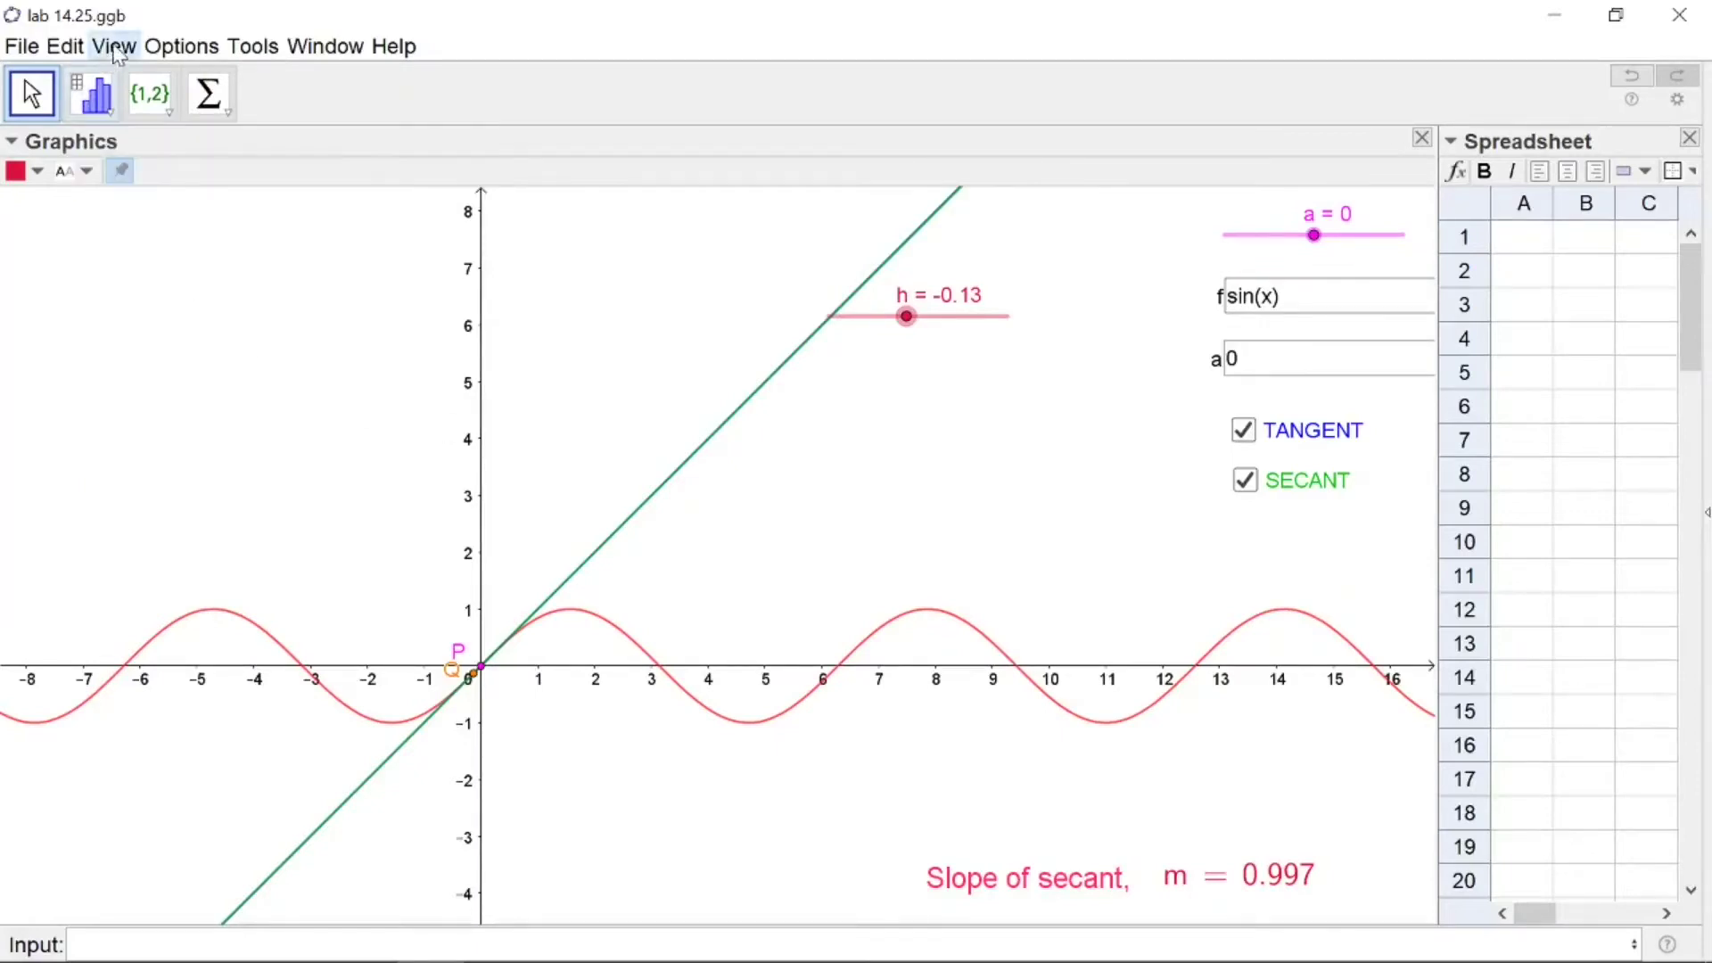
left_click(114, 46)
left_click(136, 81)
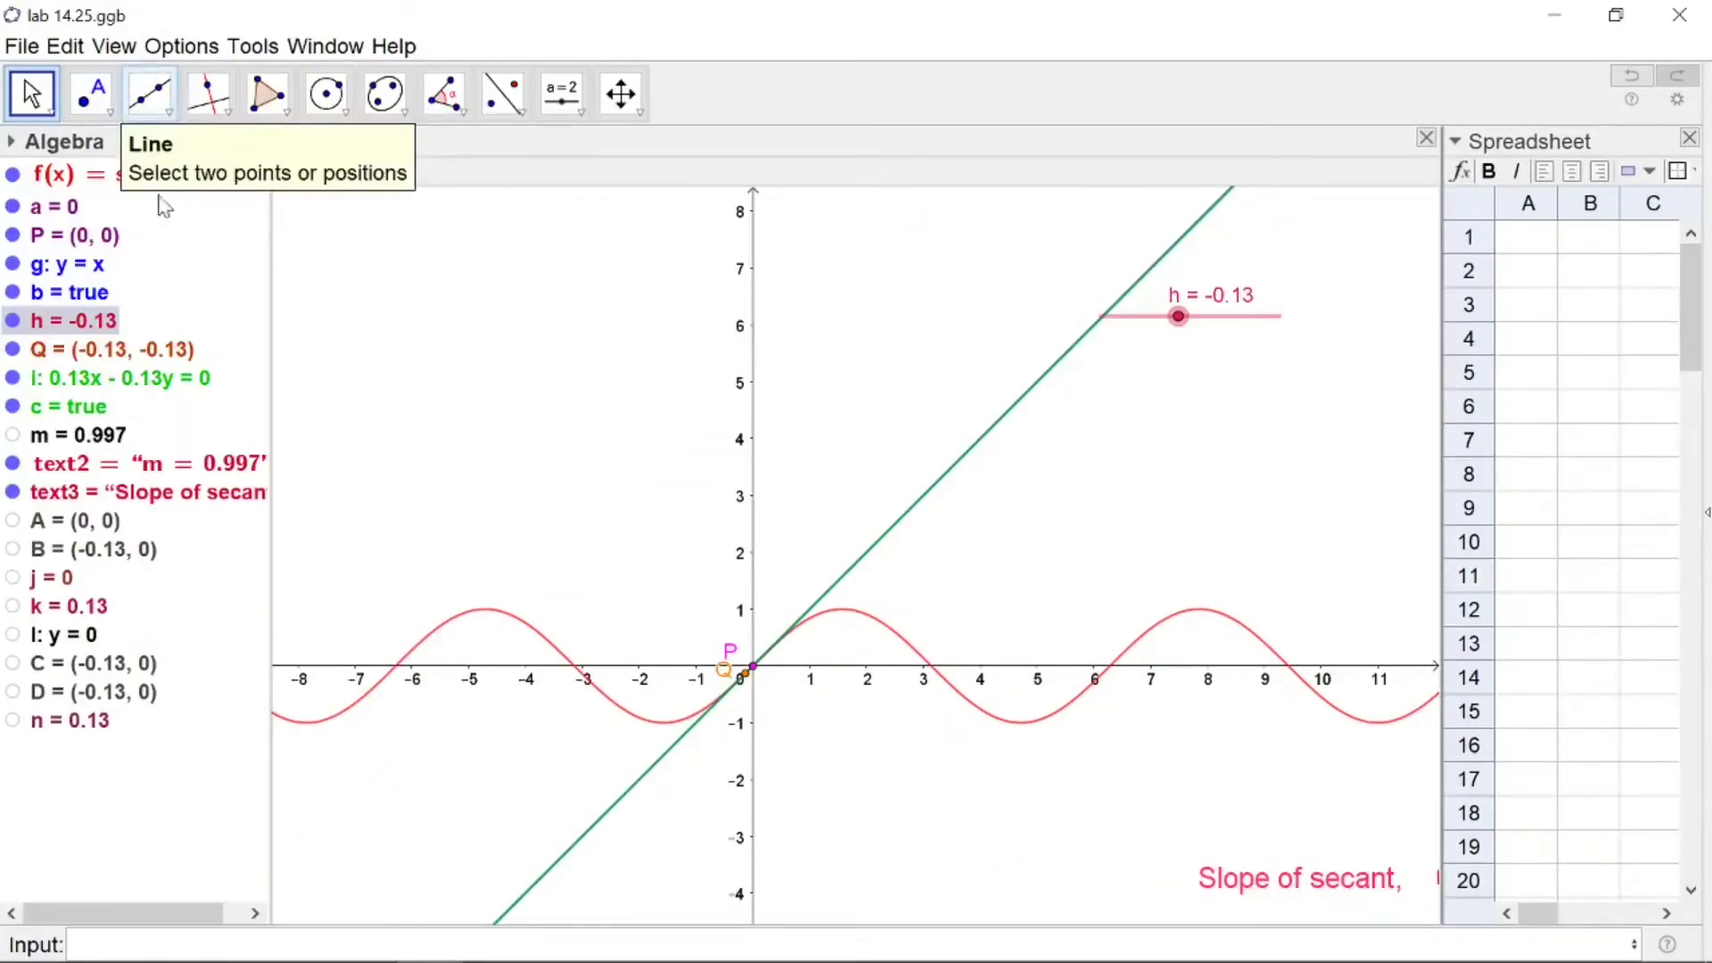
- Record the values of the secant slope m to the spreadsheet from row 1, with the row limit of 10 enabled
right_click(76, 442)
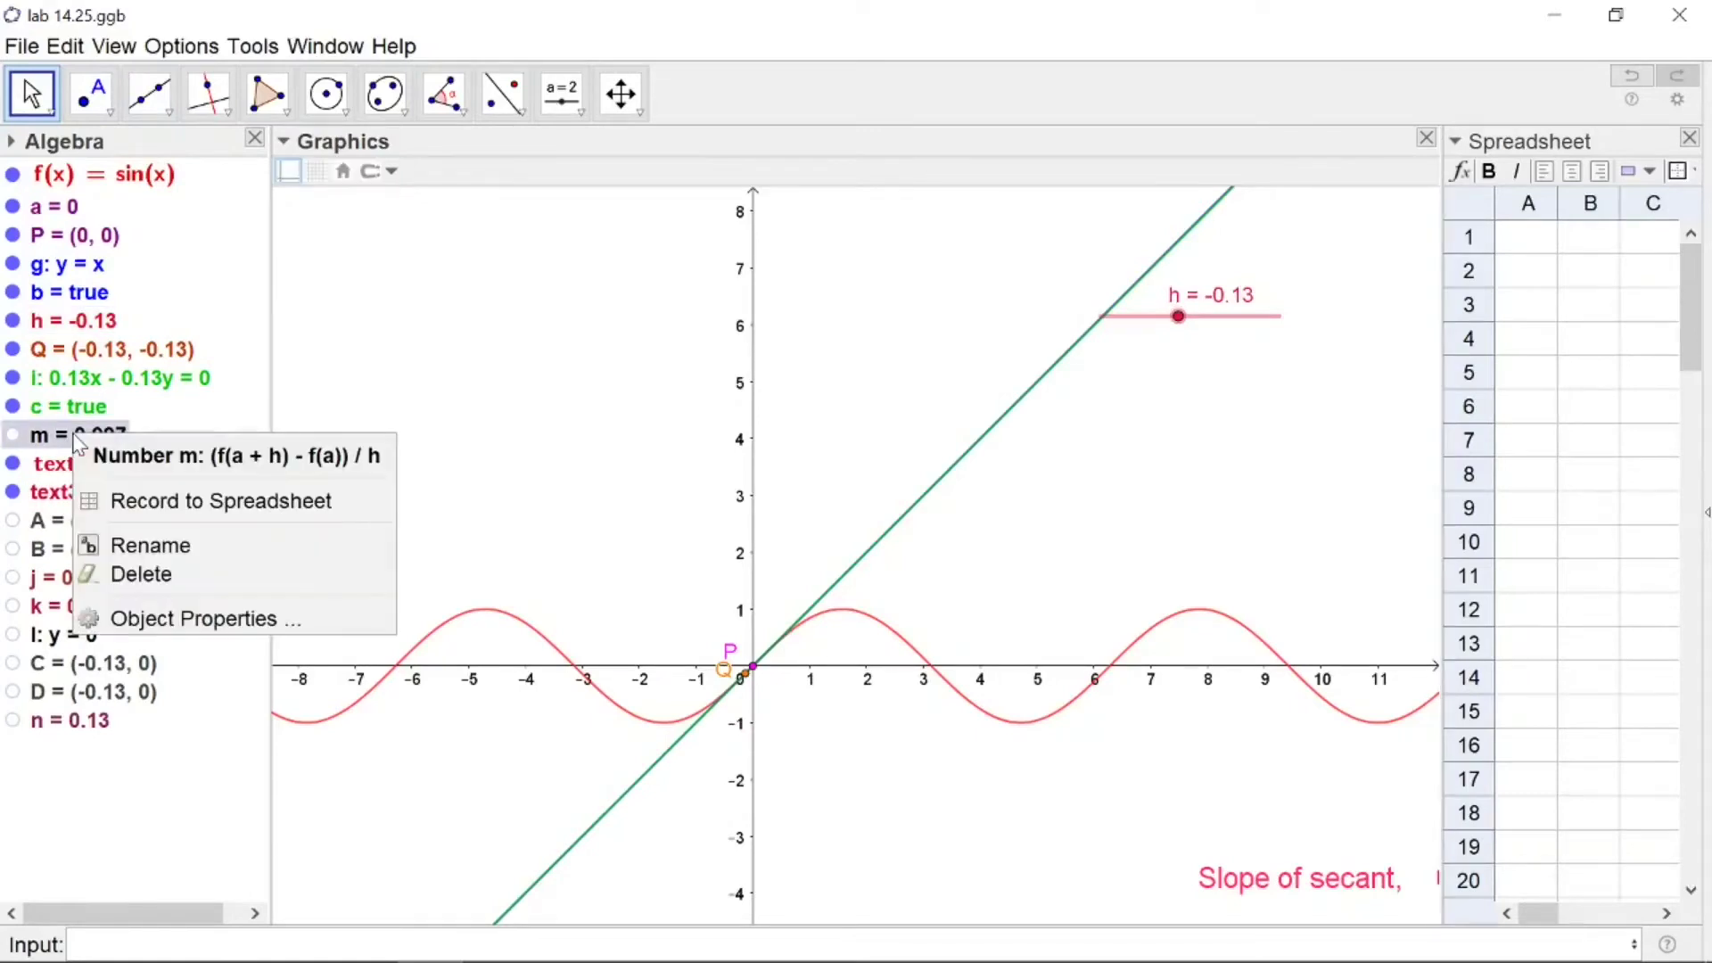
left_click(161, 501)
left_click(838, 389)
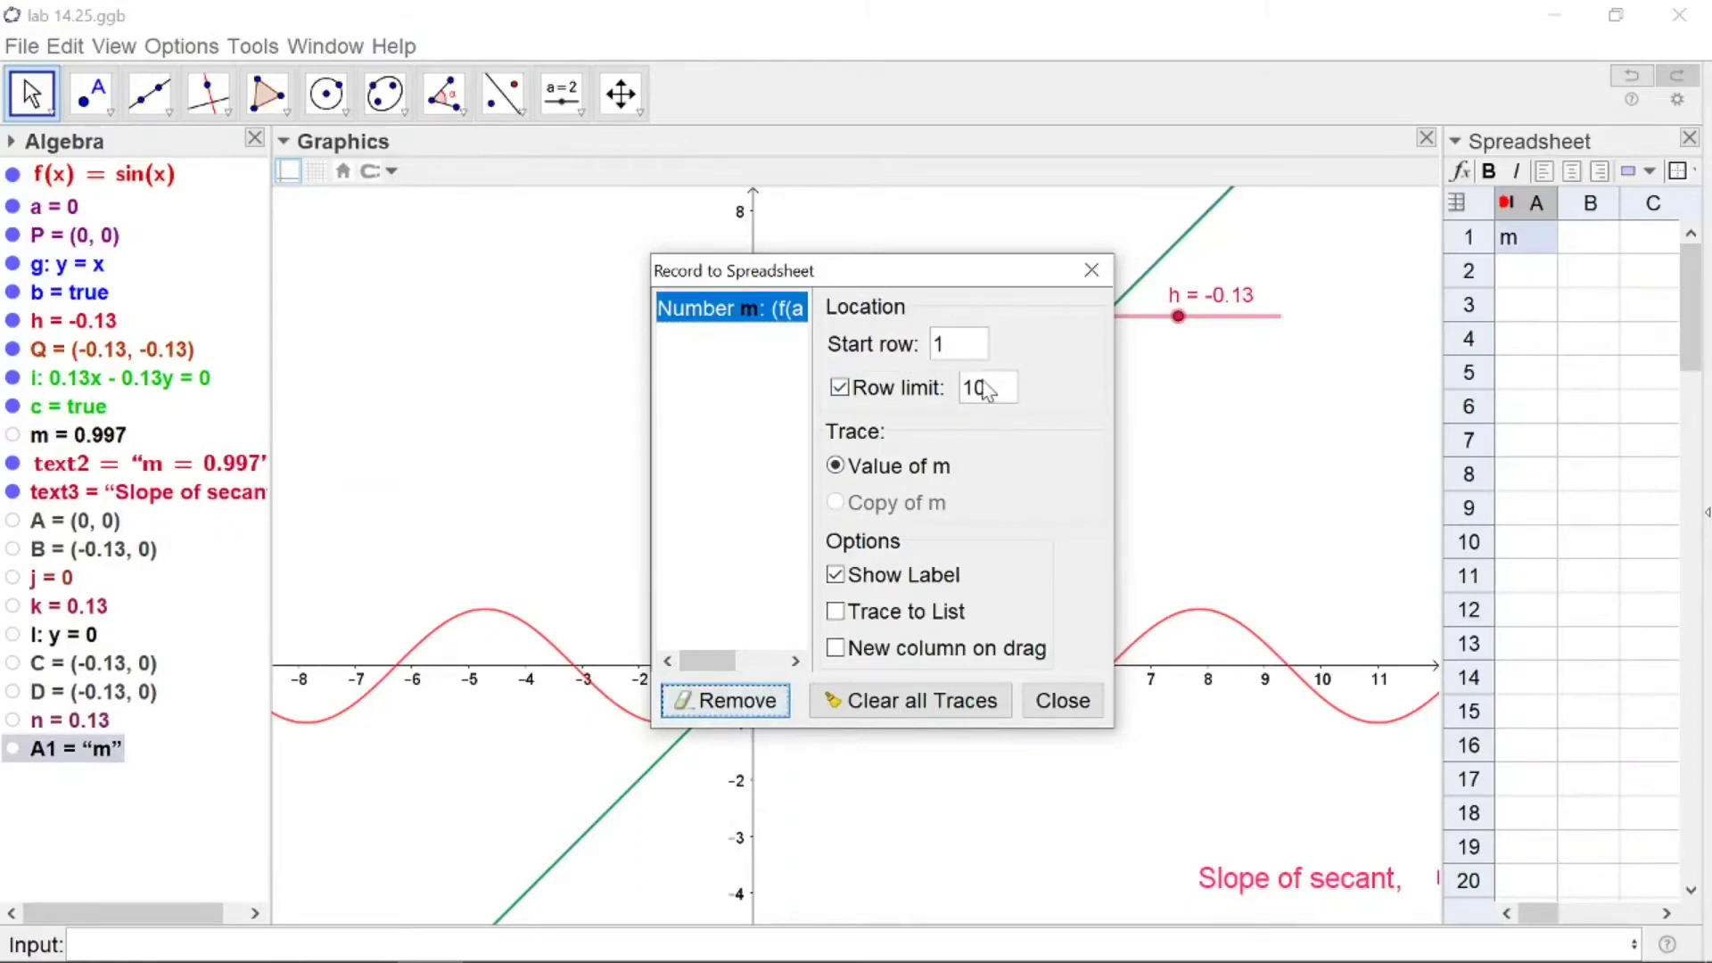
left_click(1087, 709)
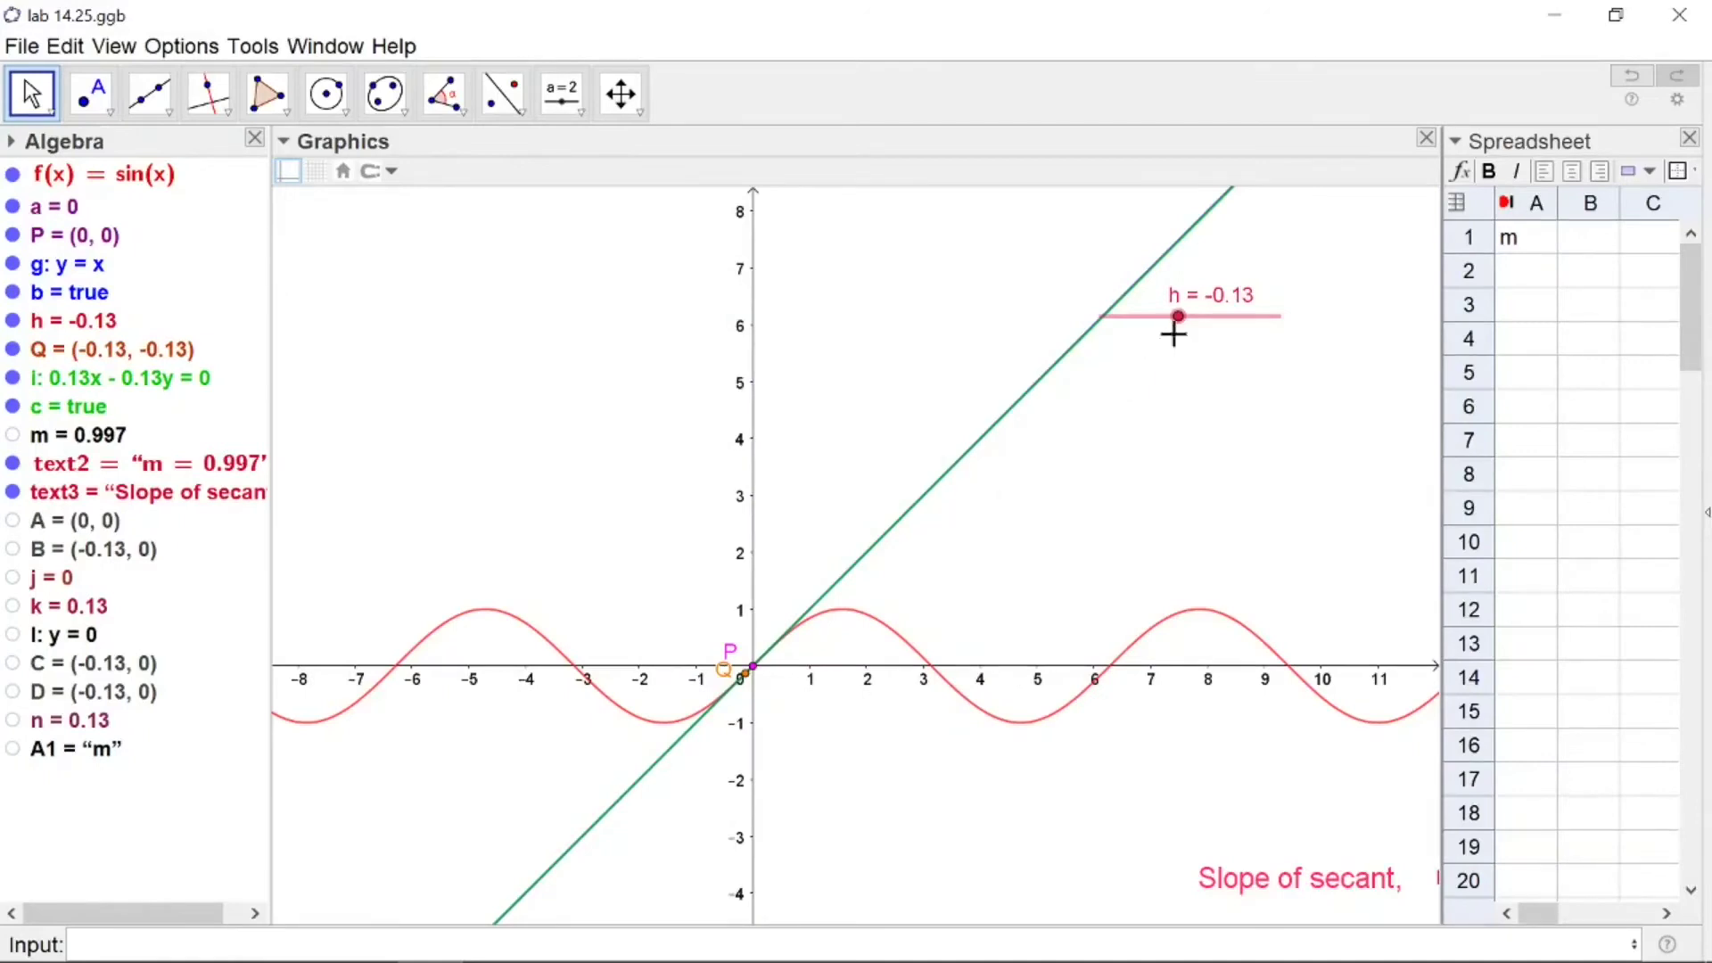
- Move h to 0.57, back to 0.21 and on below 0 to trace successive values of m in the spreadsheet
left_click_drag(1179, 320, 1242, 323)
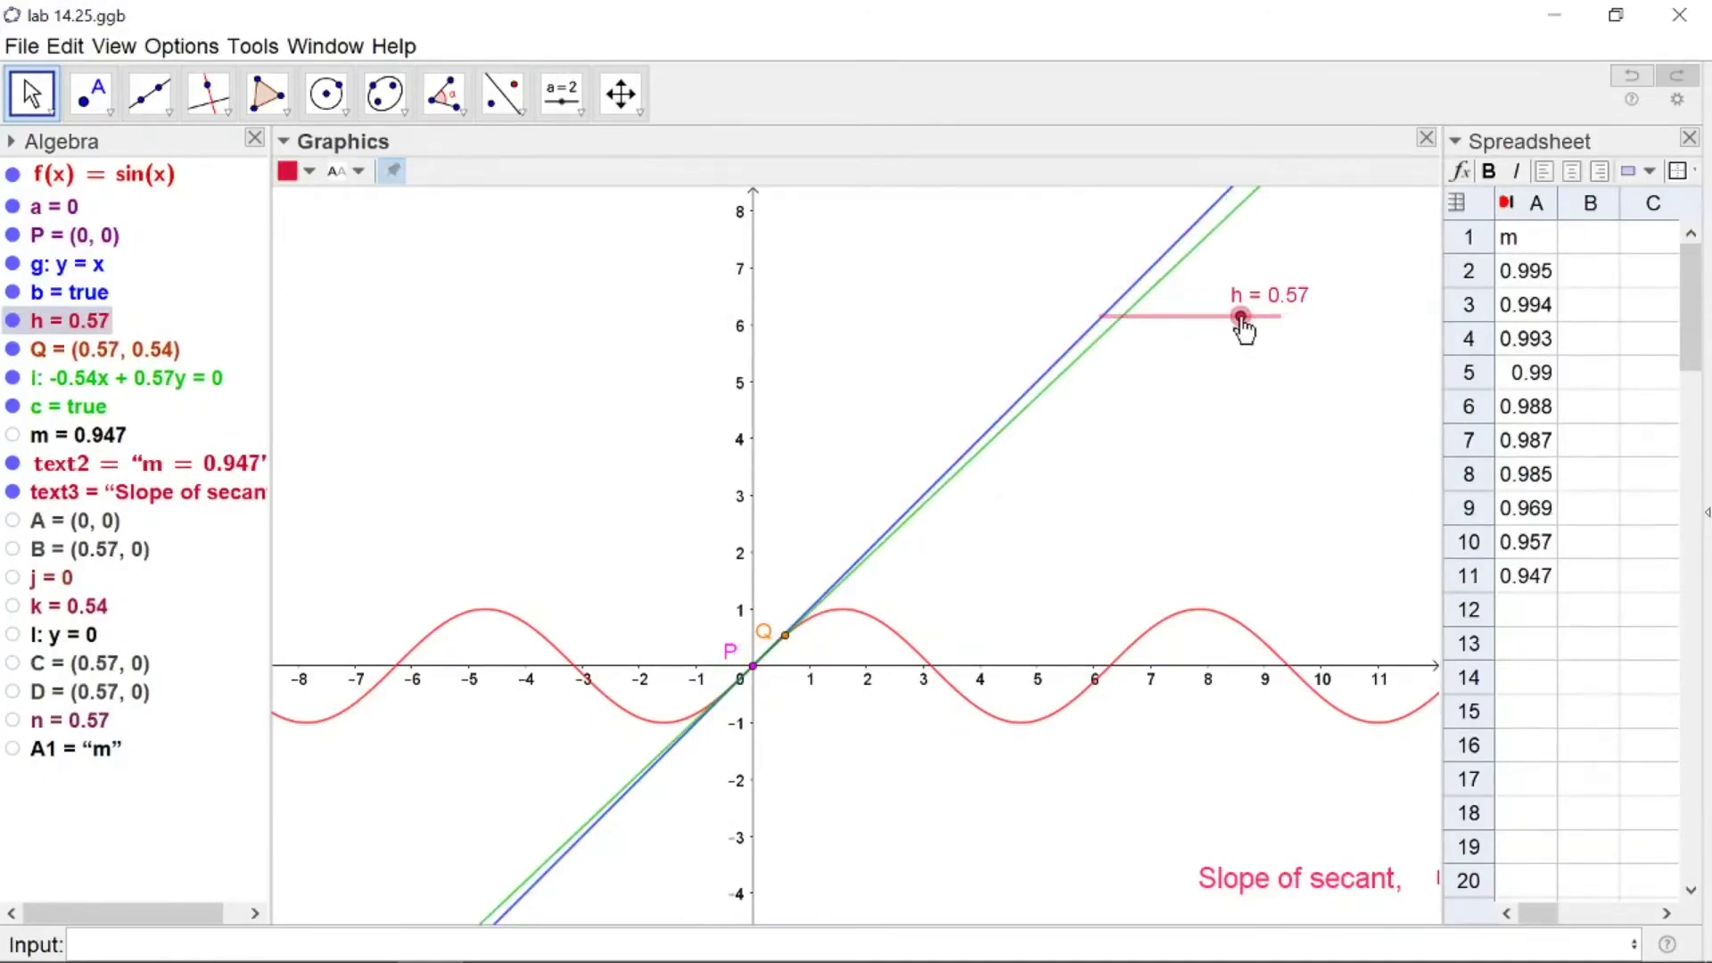
left_click_drag(1247, 332, 1213, 332)
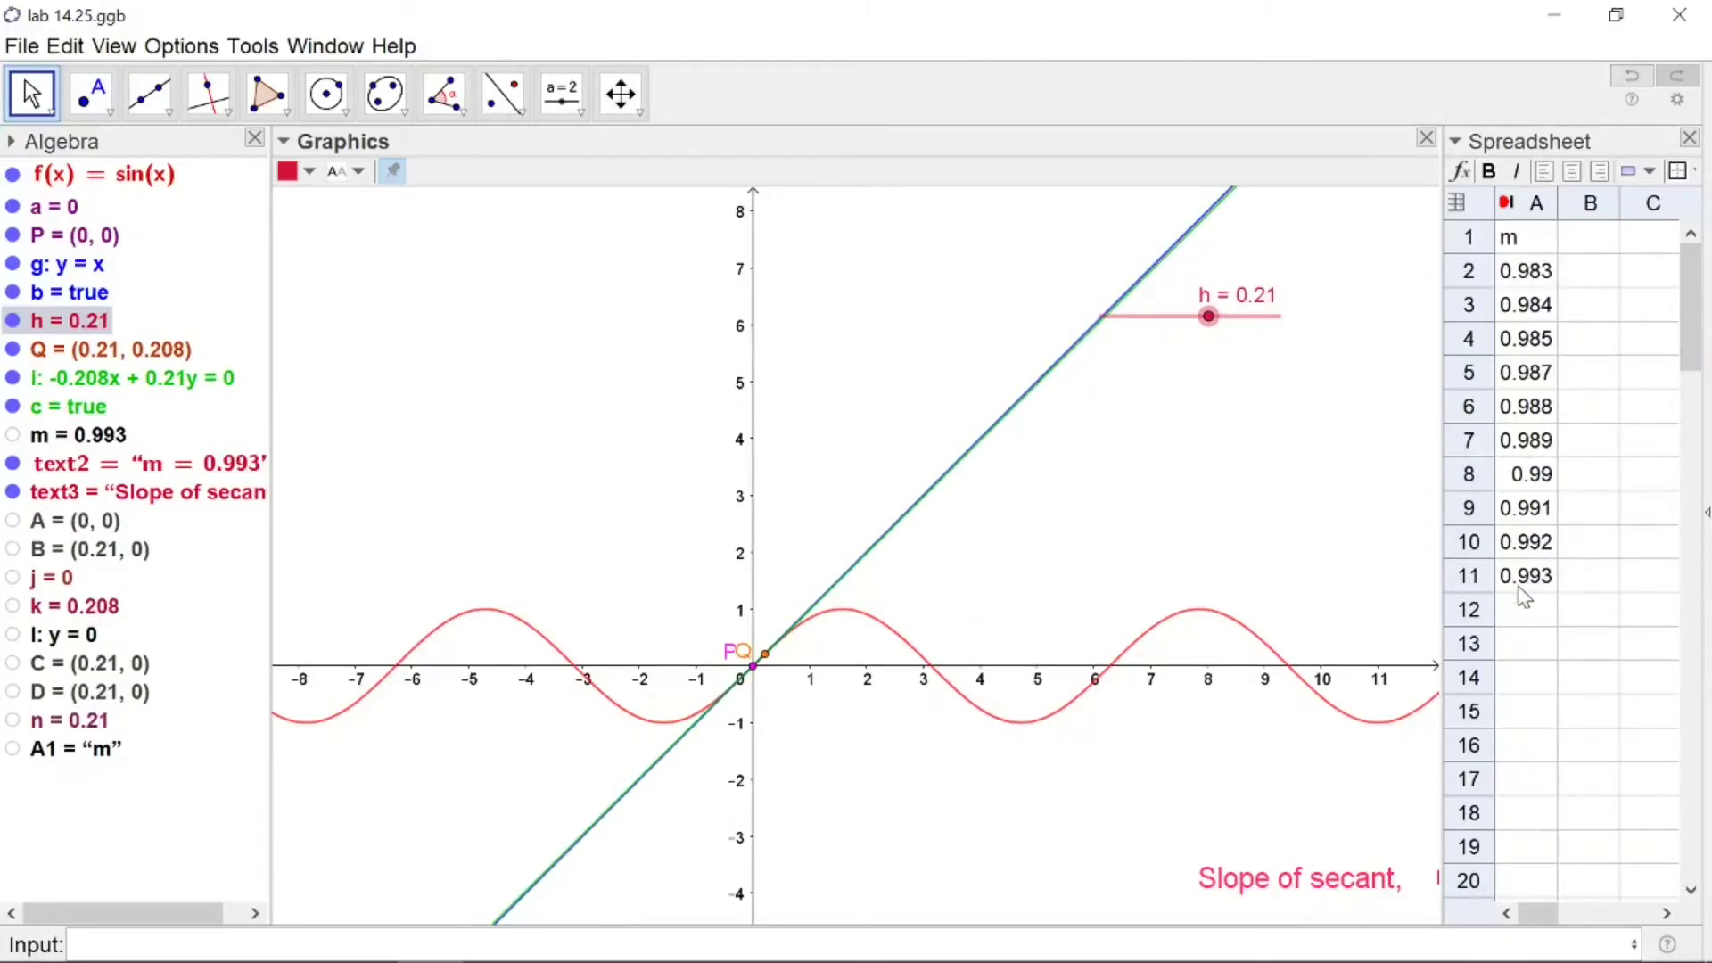
left_click_drag(1213, 332, 1167, 336)
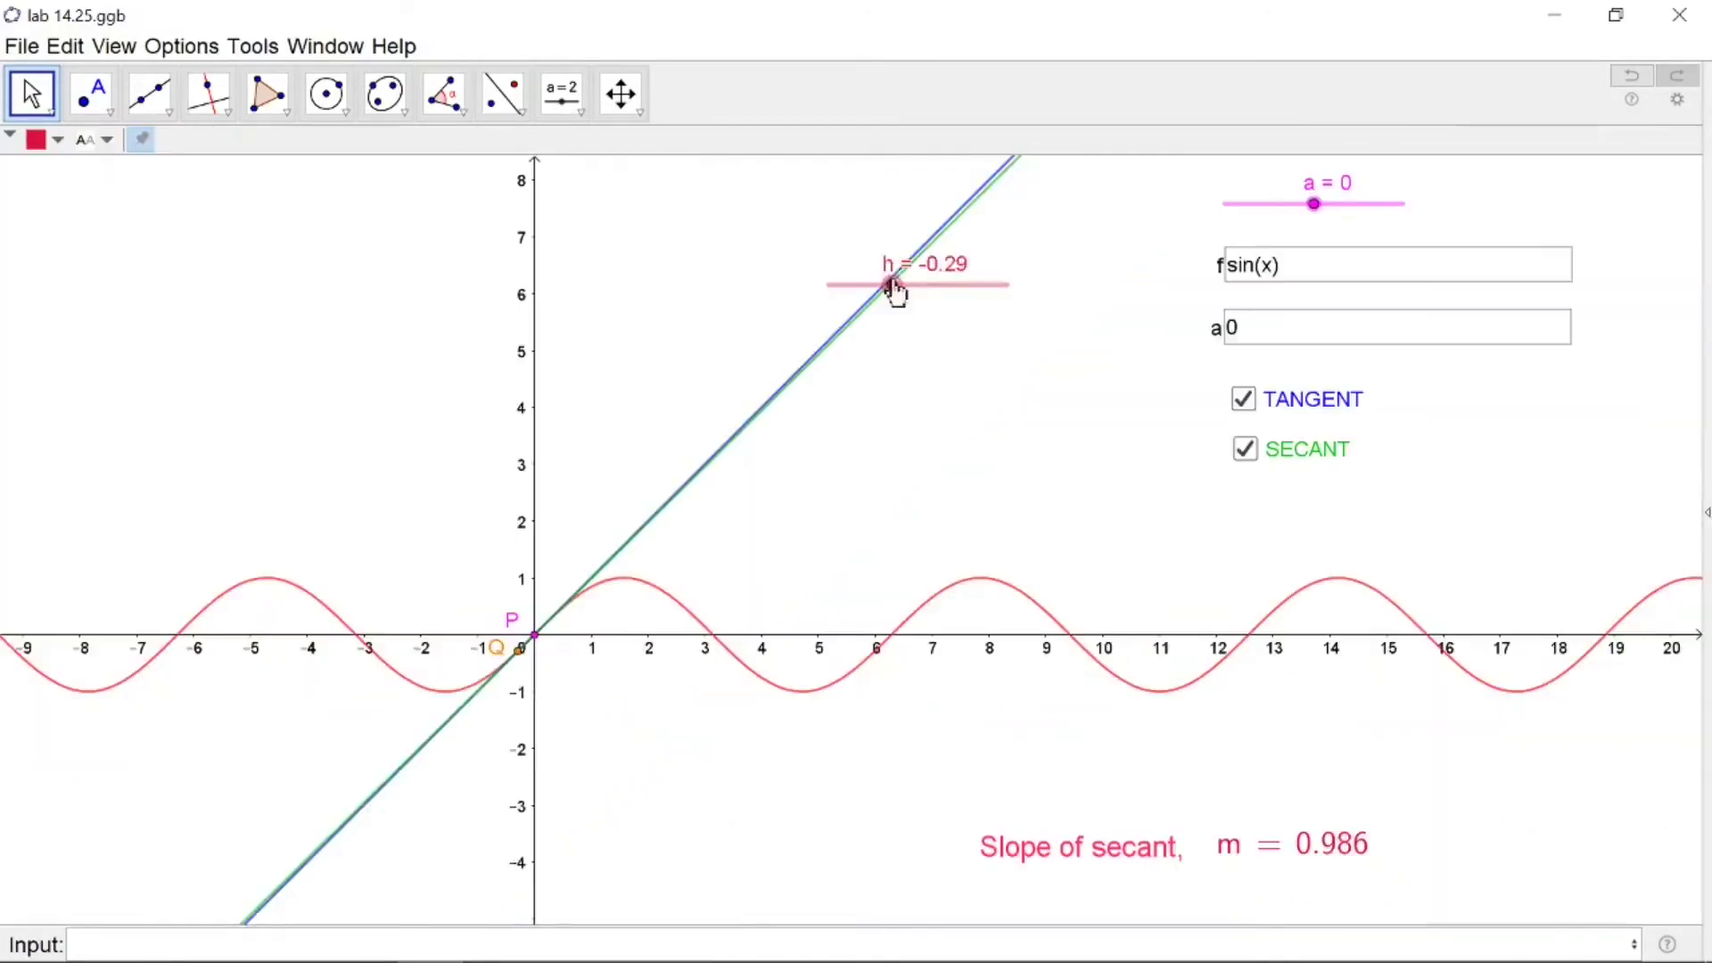
- Set h to 0.95 and parameter a to pi/2 in the sin(x) applet
left_click_drag(891, 287, 1004, 286)
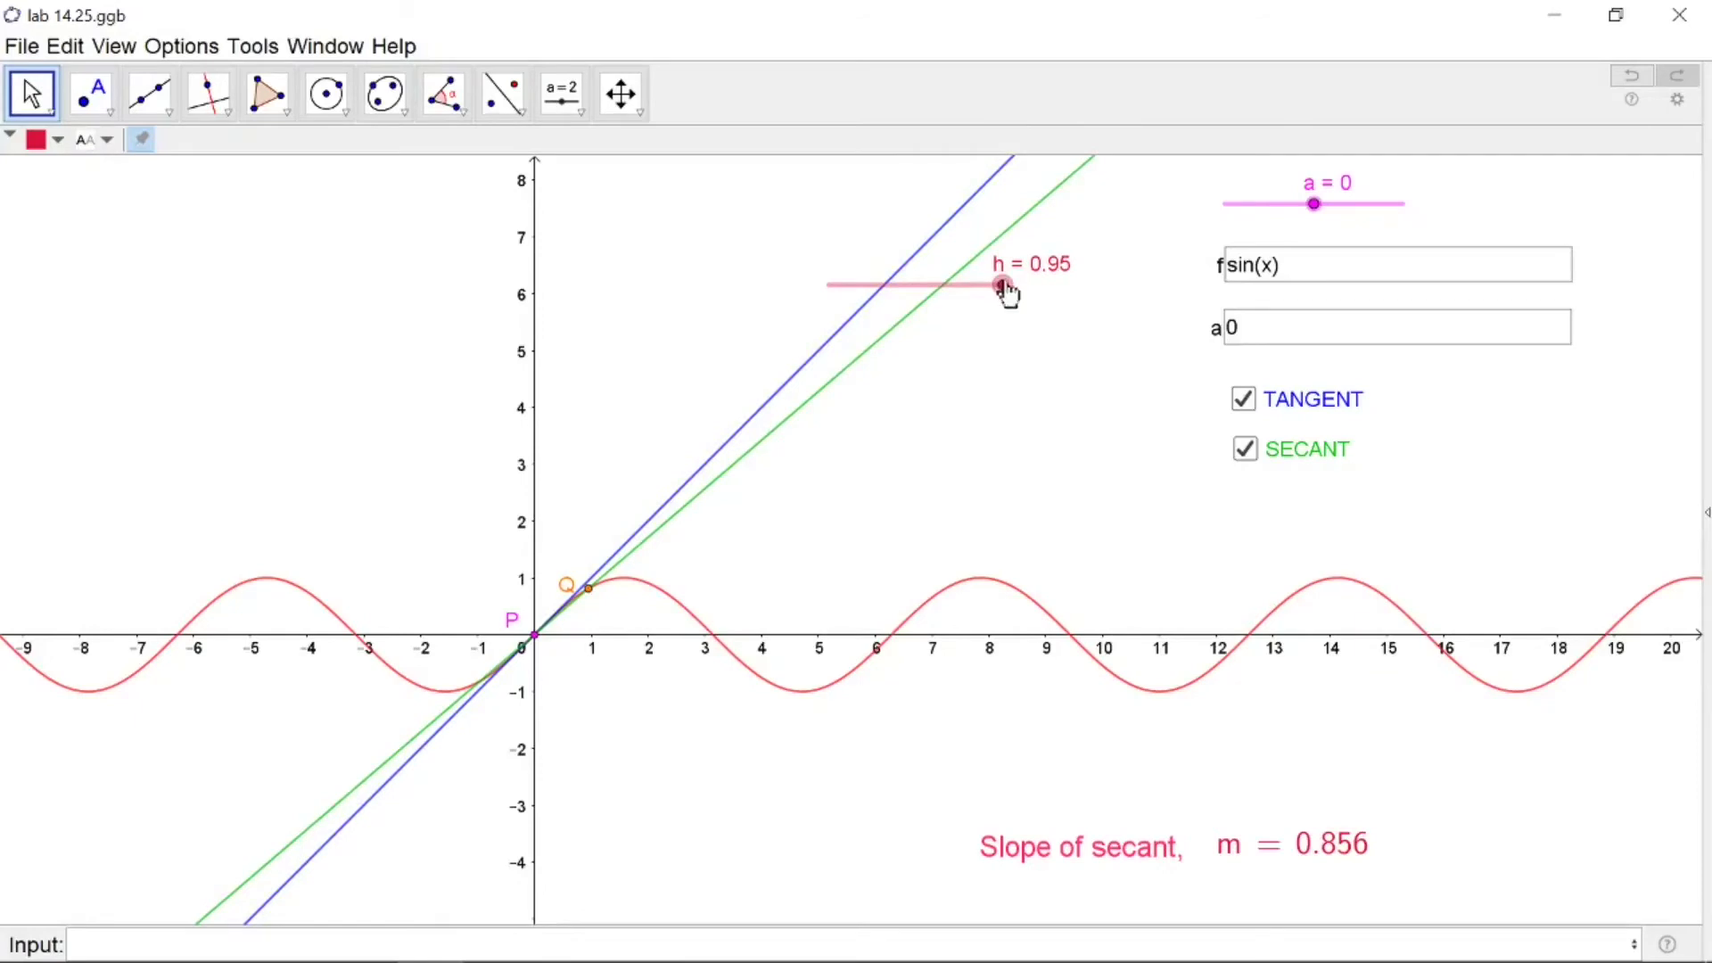
left_click(1256, 330)
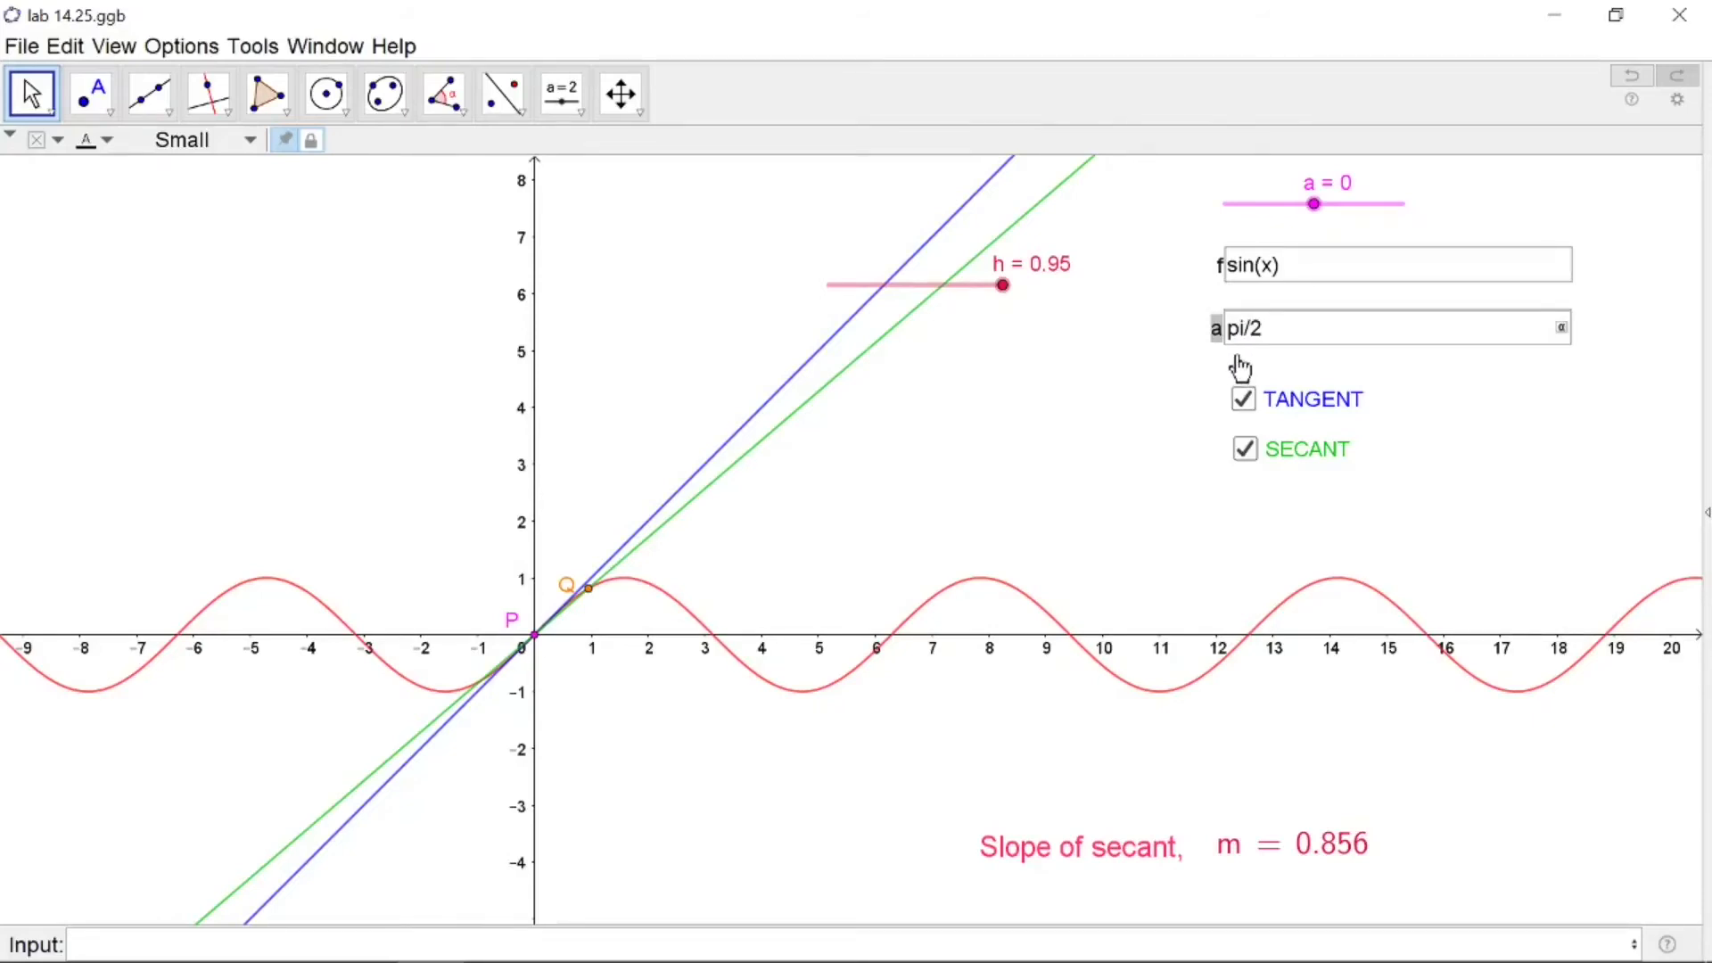
right_click(1020, 636)
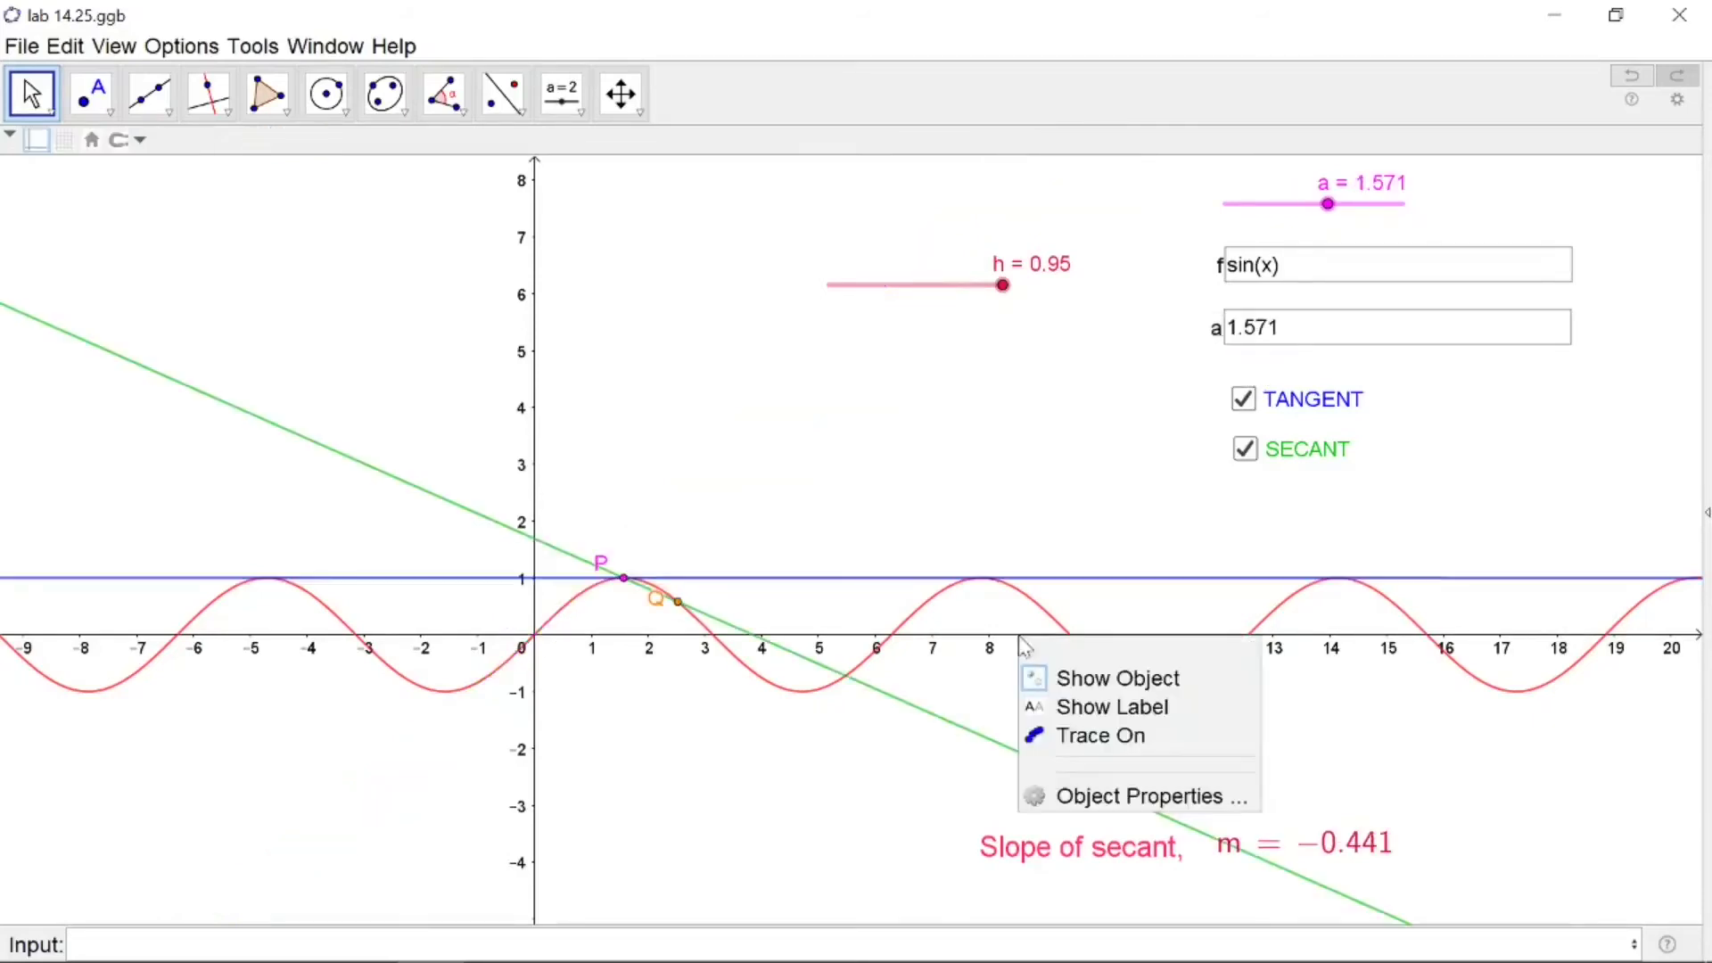
- Set the x-axis number spacing of the sin(x) graph to a distance of π/2 and close the graphics preferences
left_click(1099, 795)
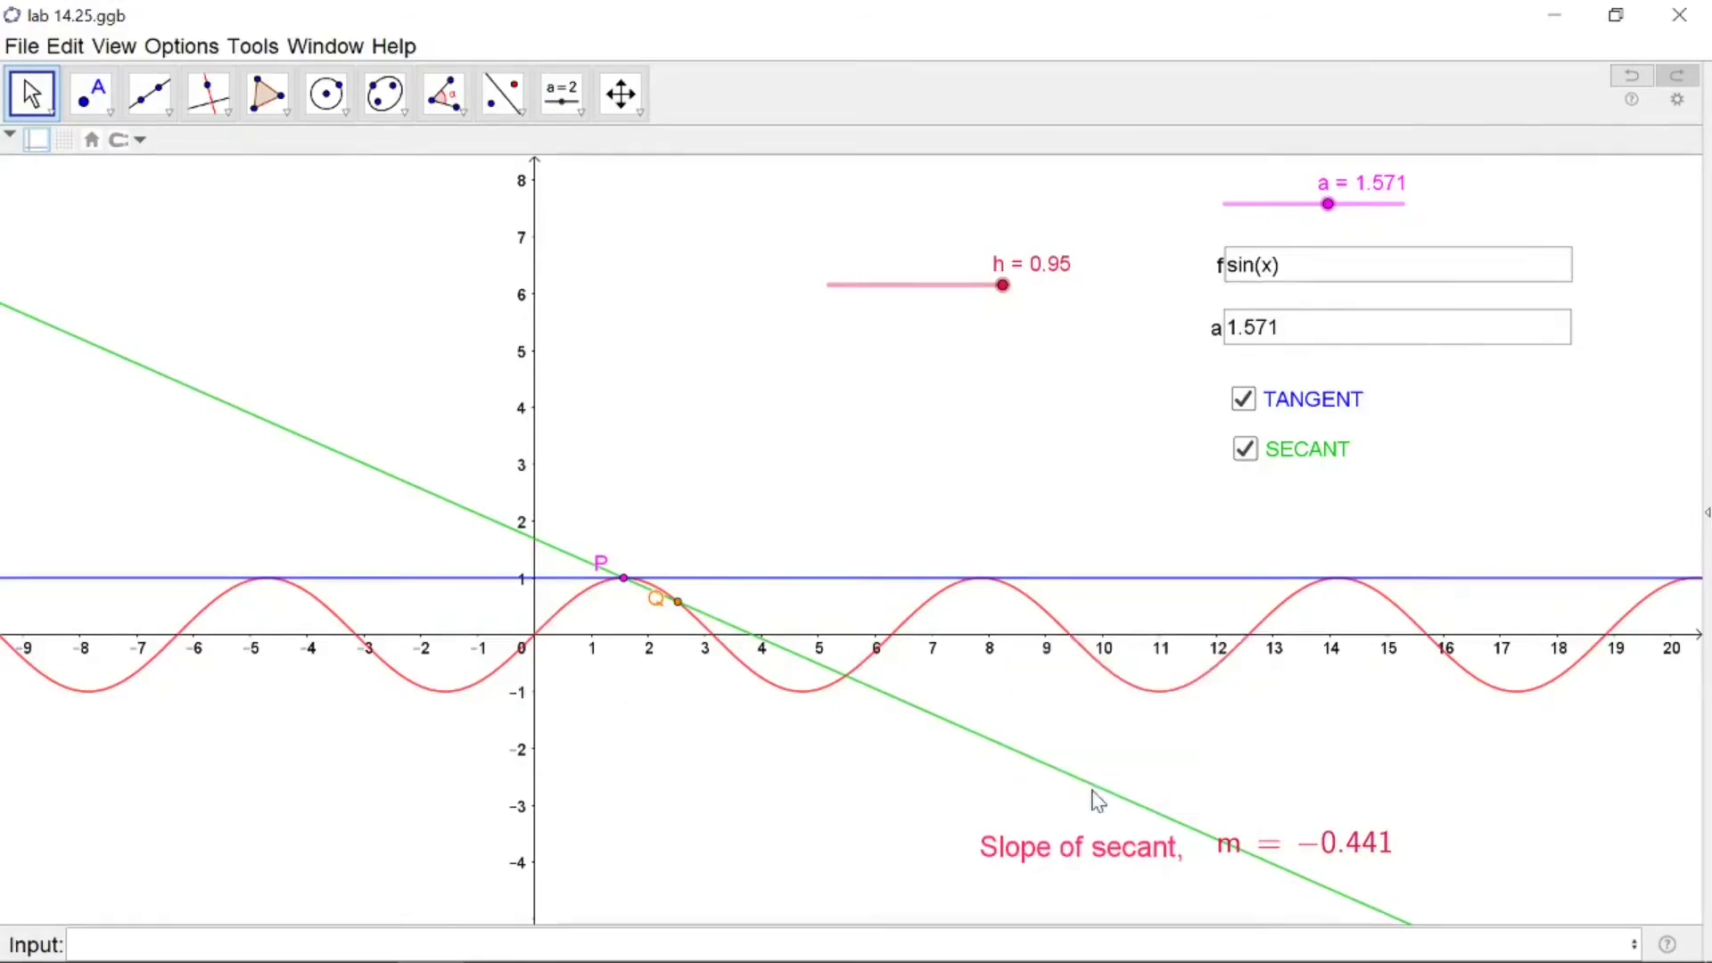
left_click(1110, 537)
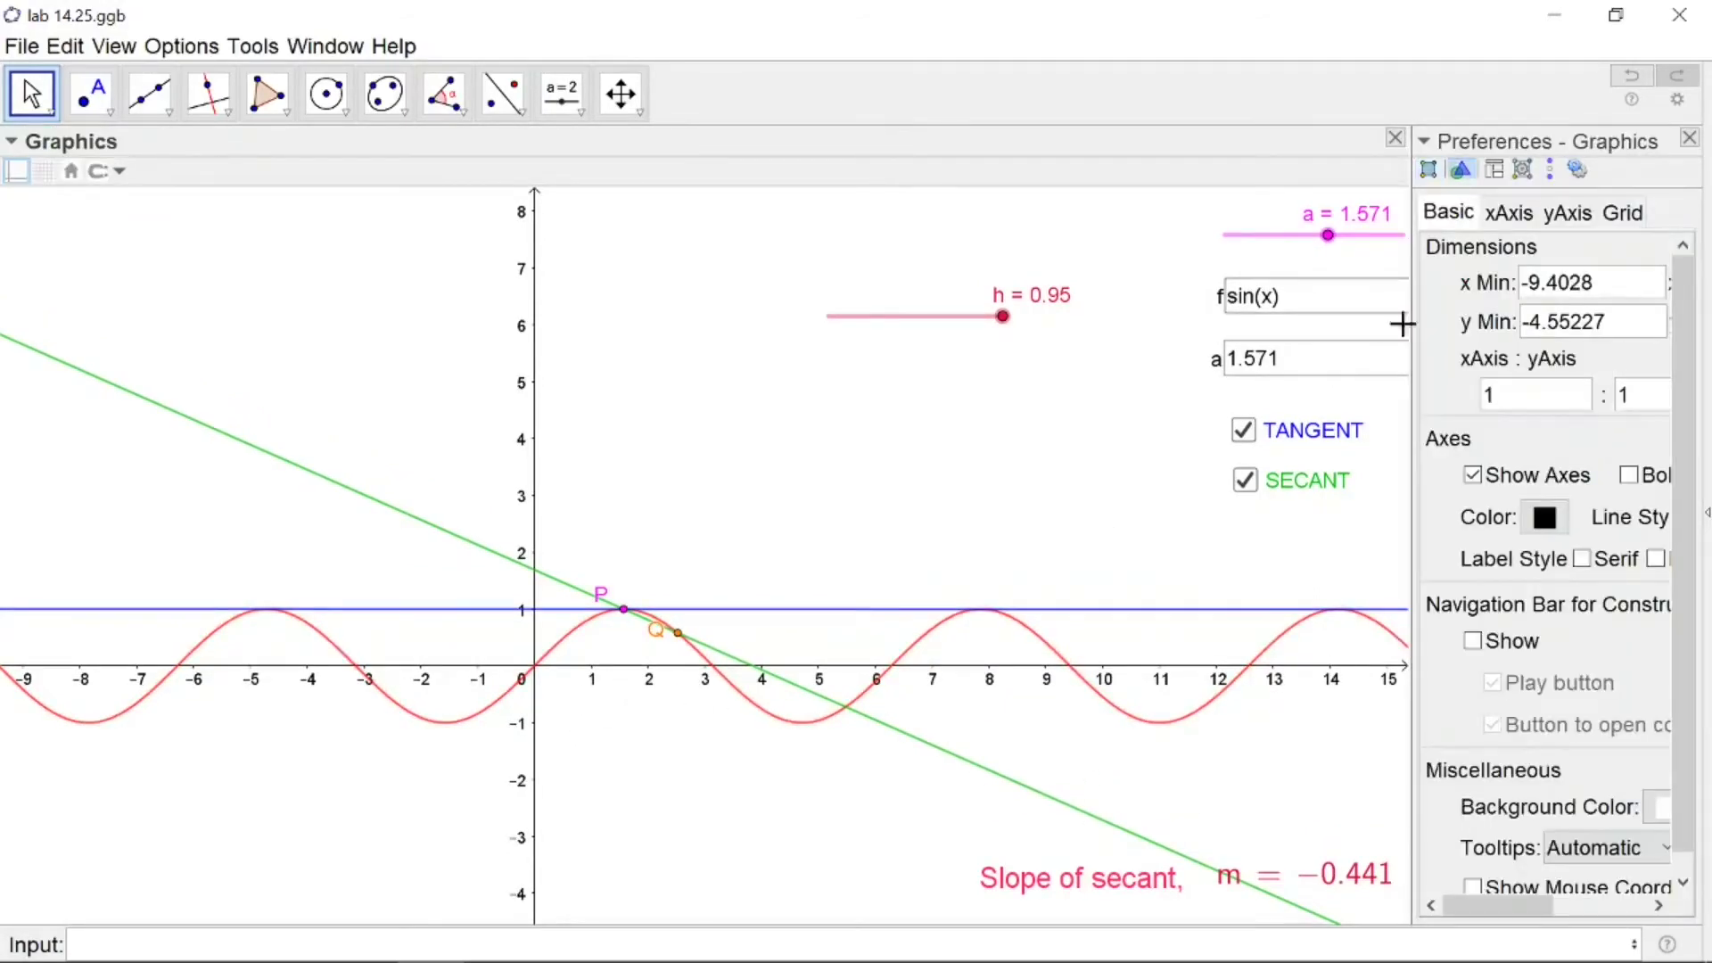
left_click(1517, 215)
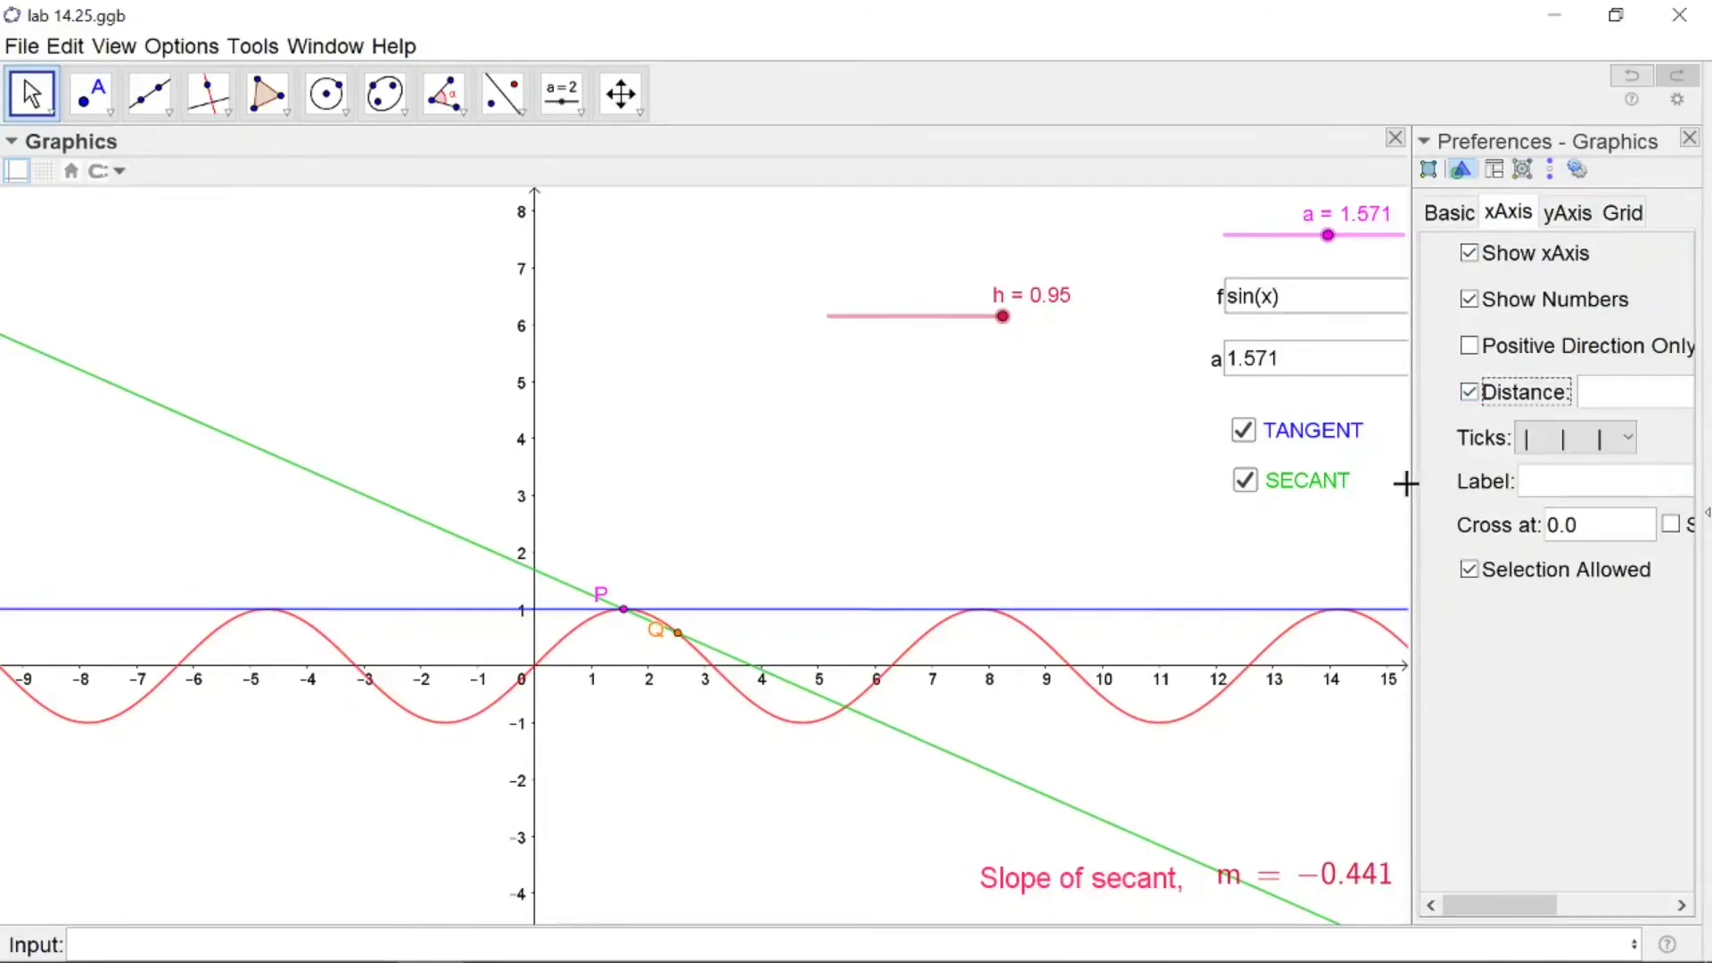
left_click_drag(1409, 482, 1241, 493)
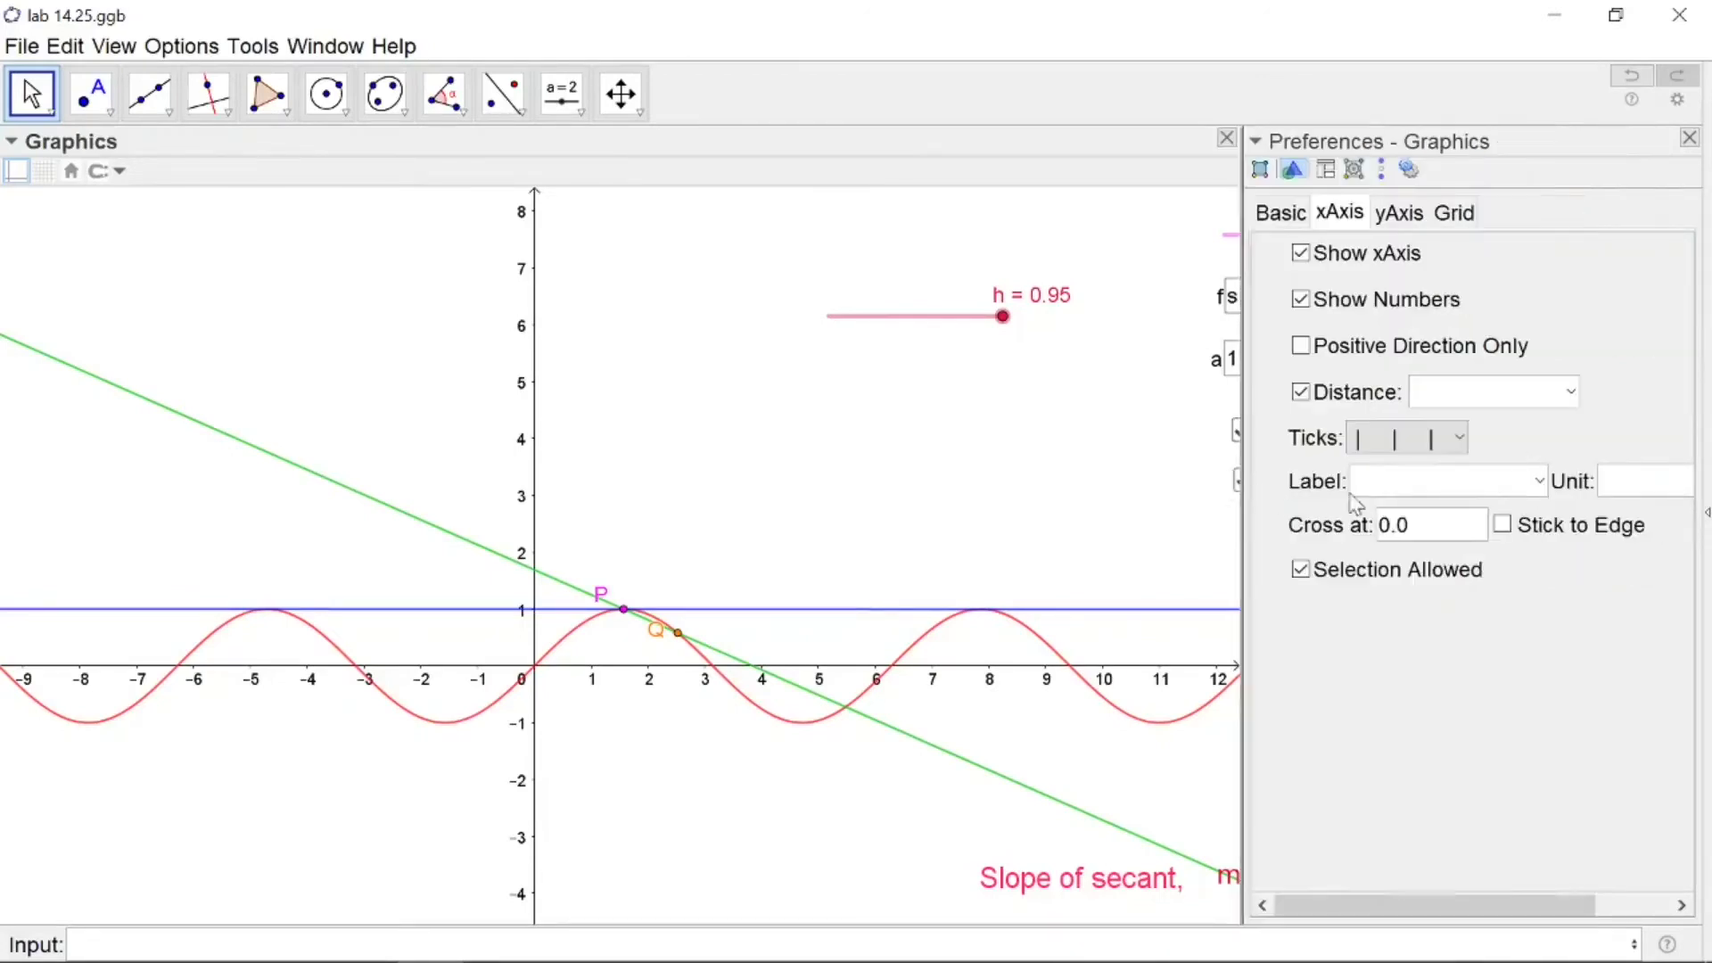
left_click(1573, 395)
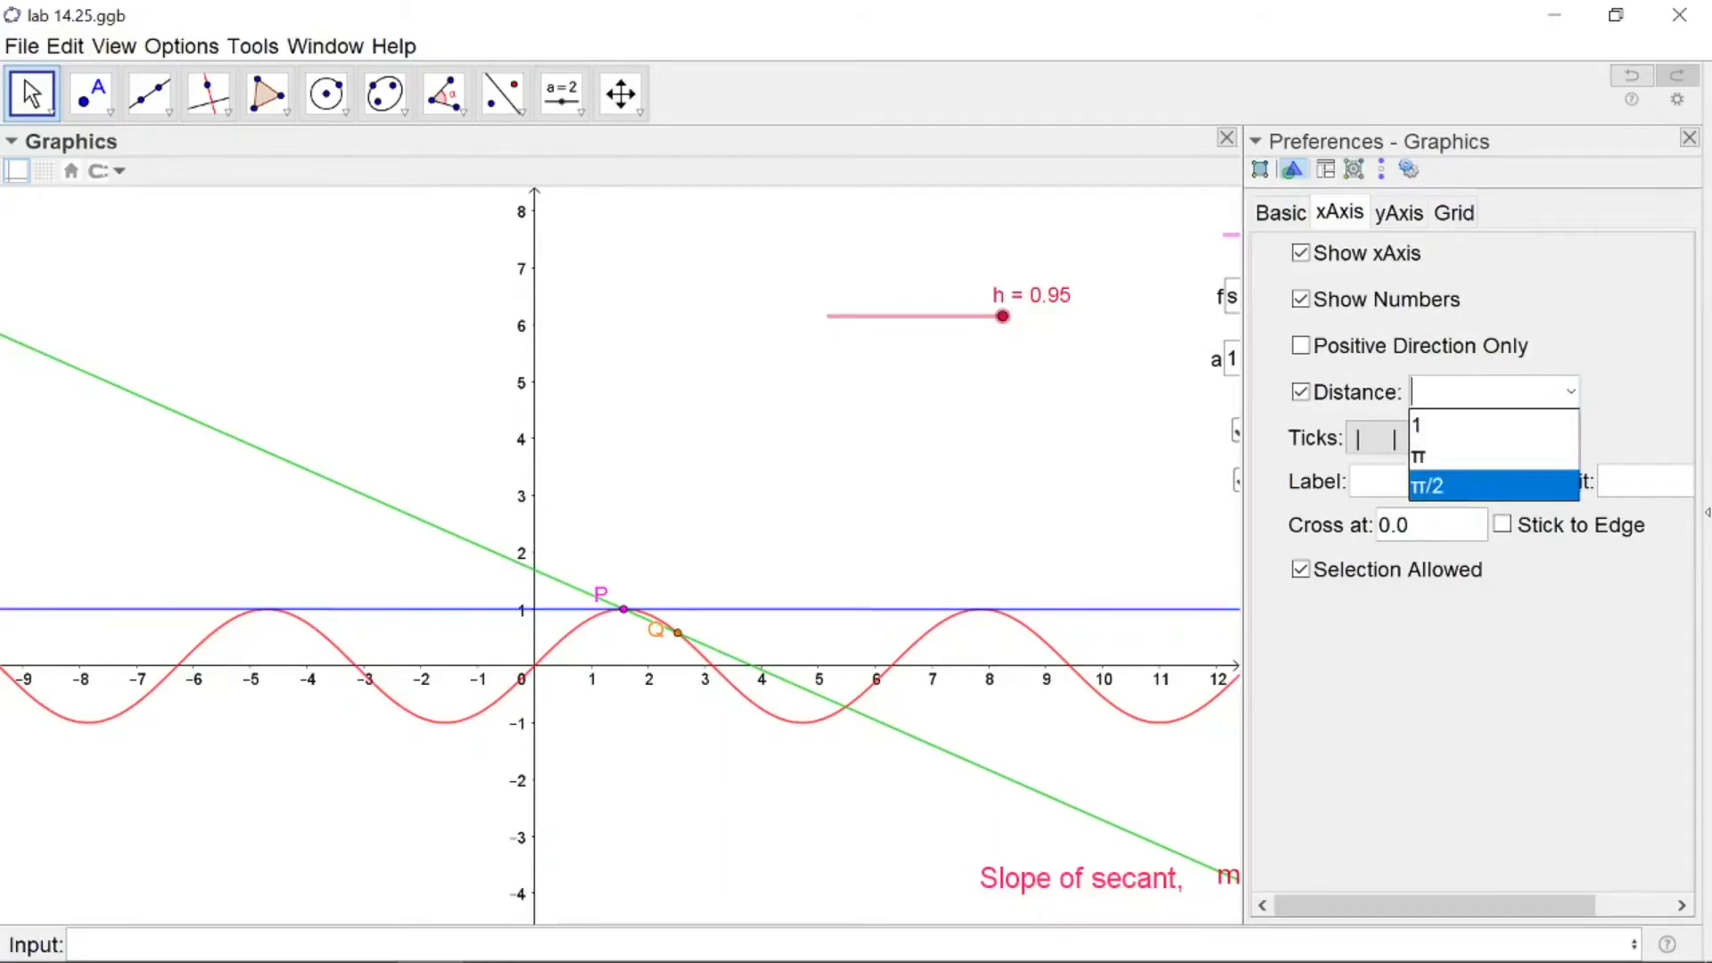
left_click(1454, 487)
left_click(1689, 137)
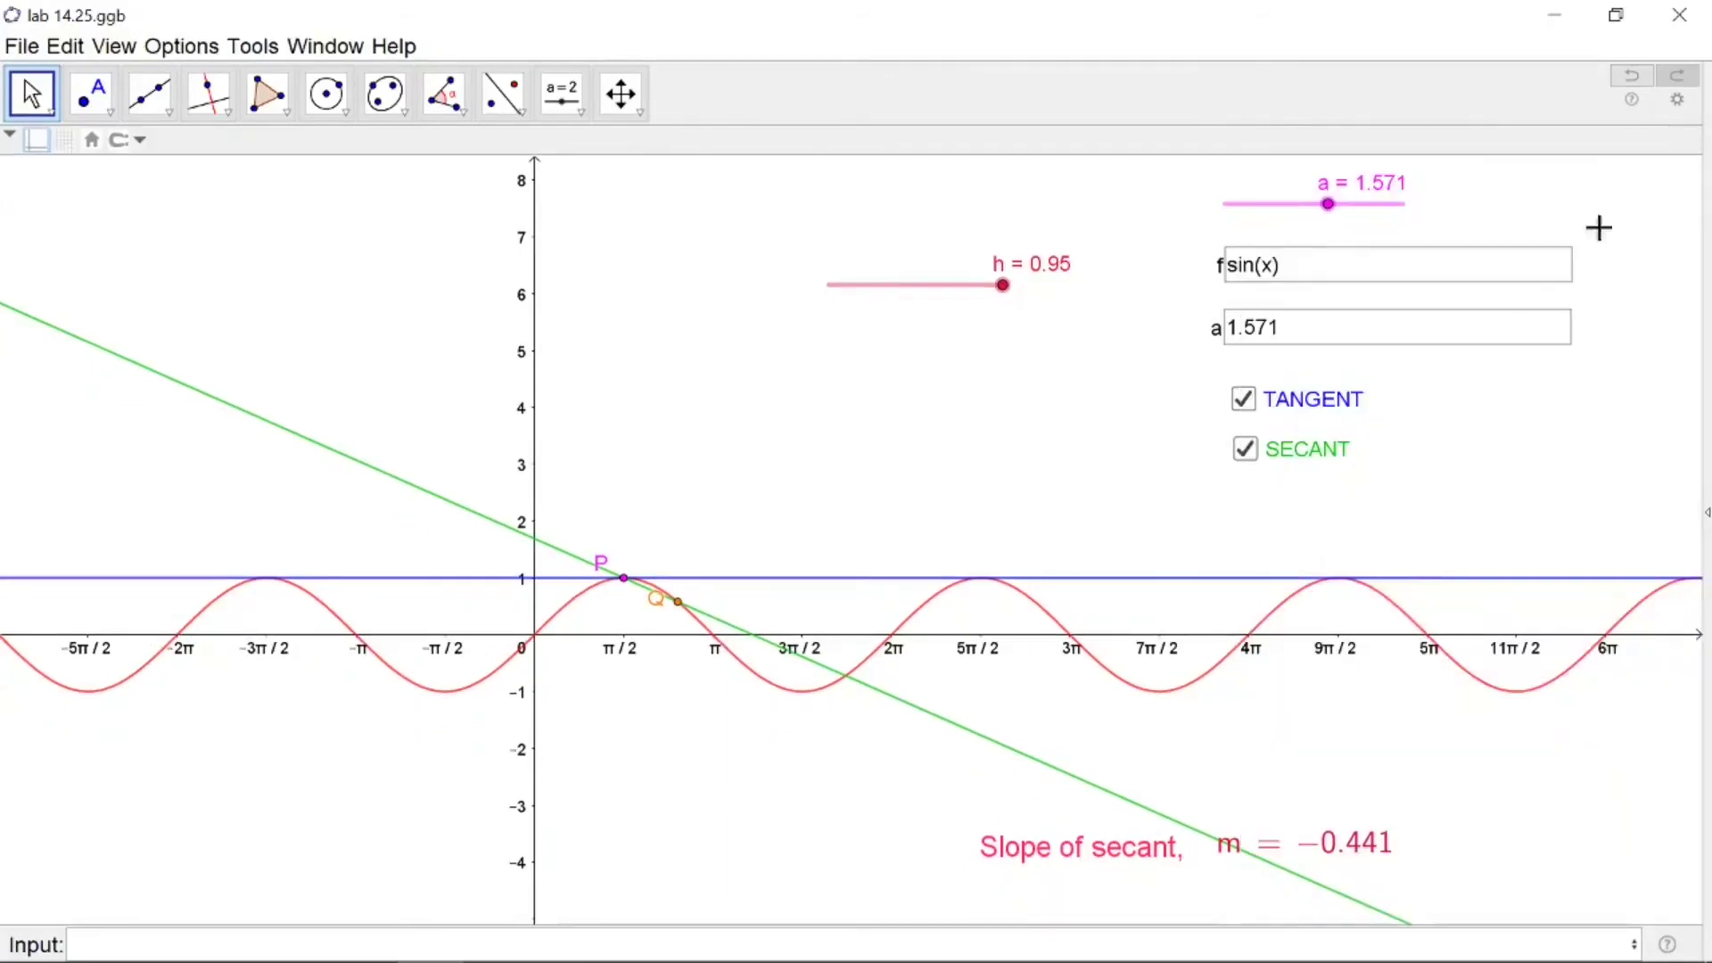
- Reduce h to 0.55, past 0 to -0.03 and slightly back up to trace how the secant approaches the tangent at π/2
left_click_drag(715, 711, 784, 717)
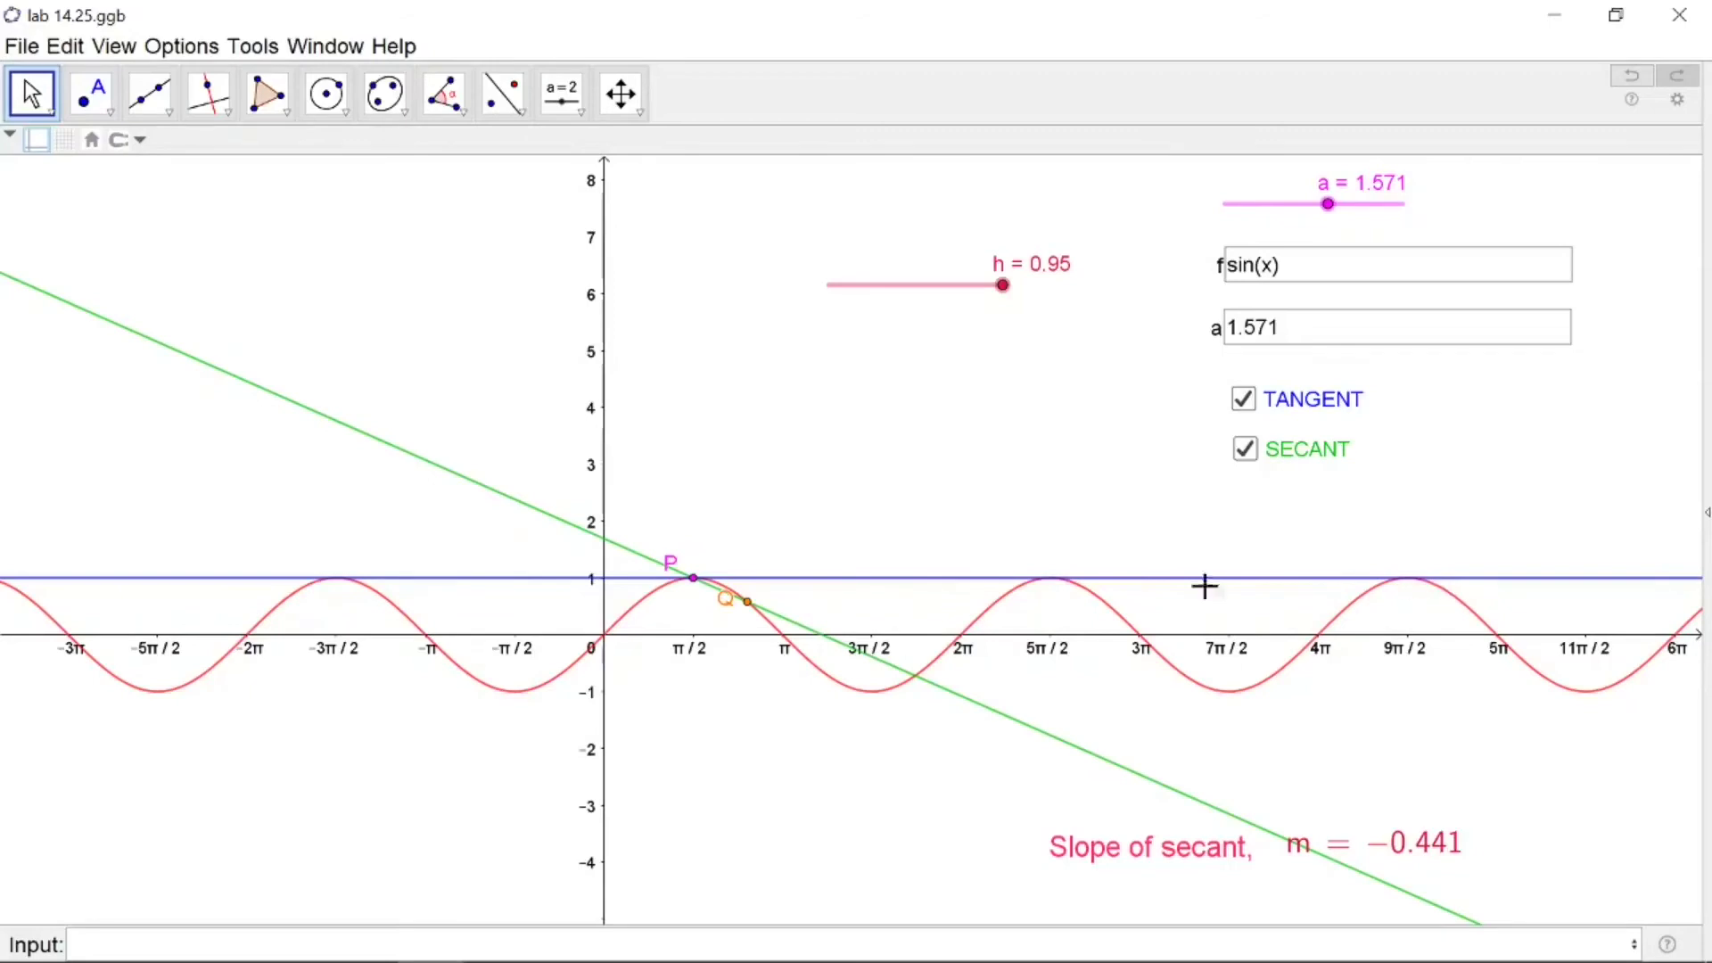
scroll(1055, 589, "up", 1)
scroll(1055, 589, "up", 5)
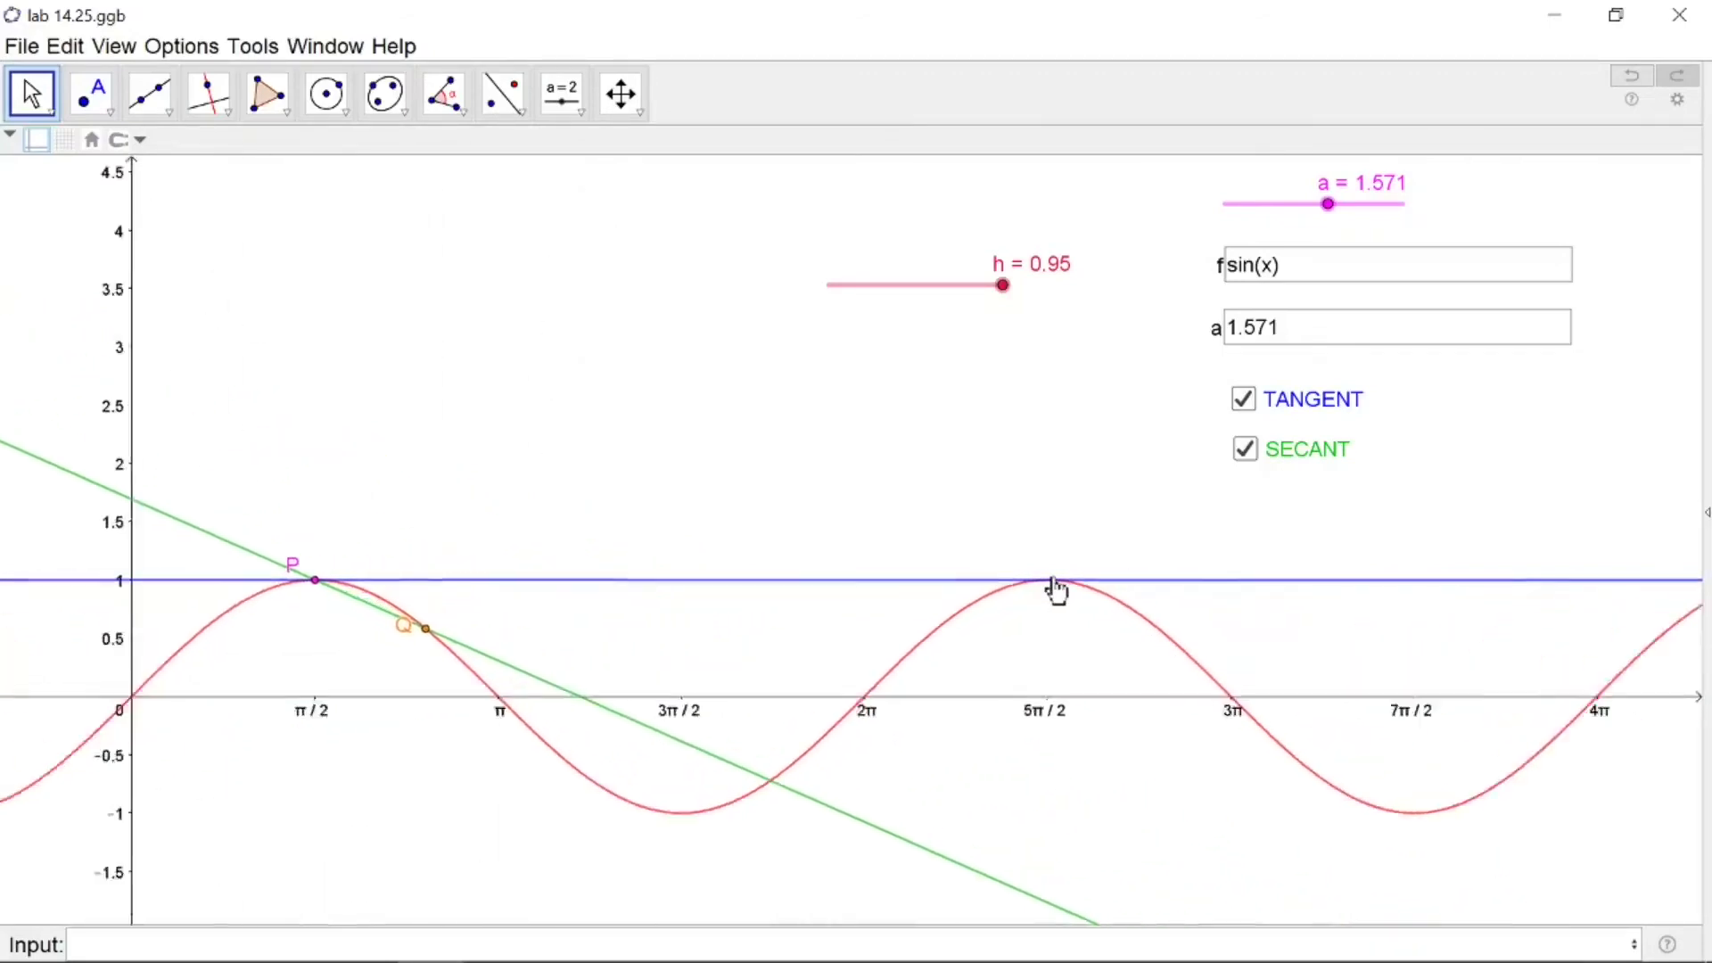
key("ctrl+m")
left_click_drag(1002, 285, 968, 306)
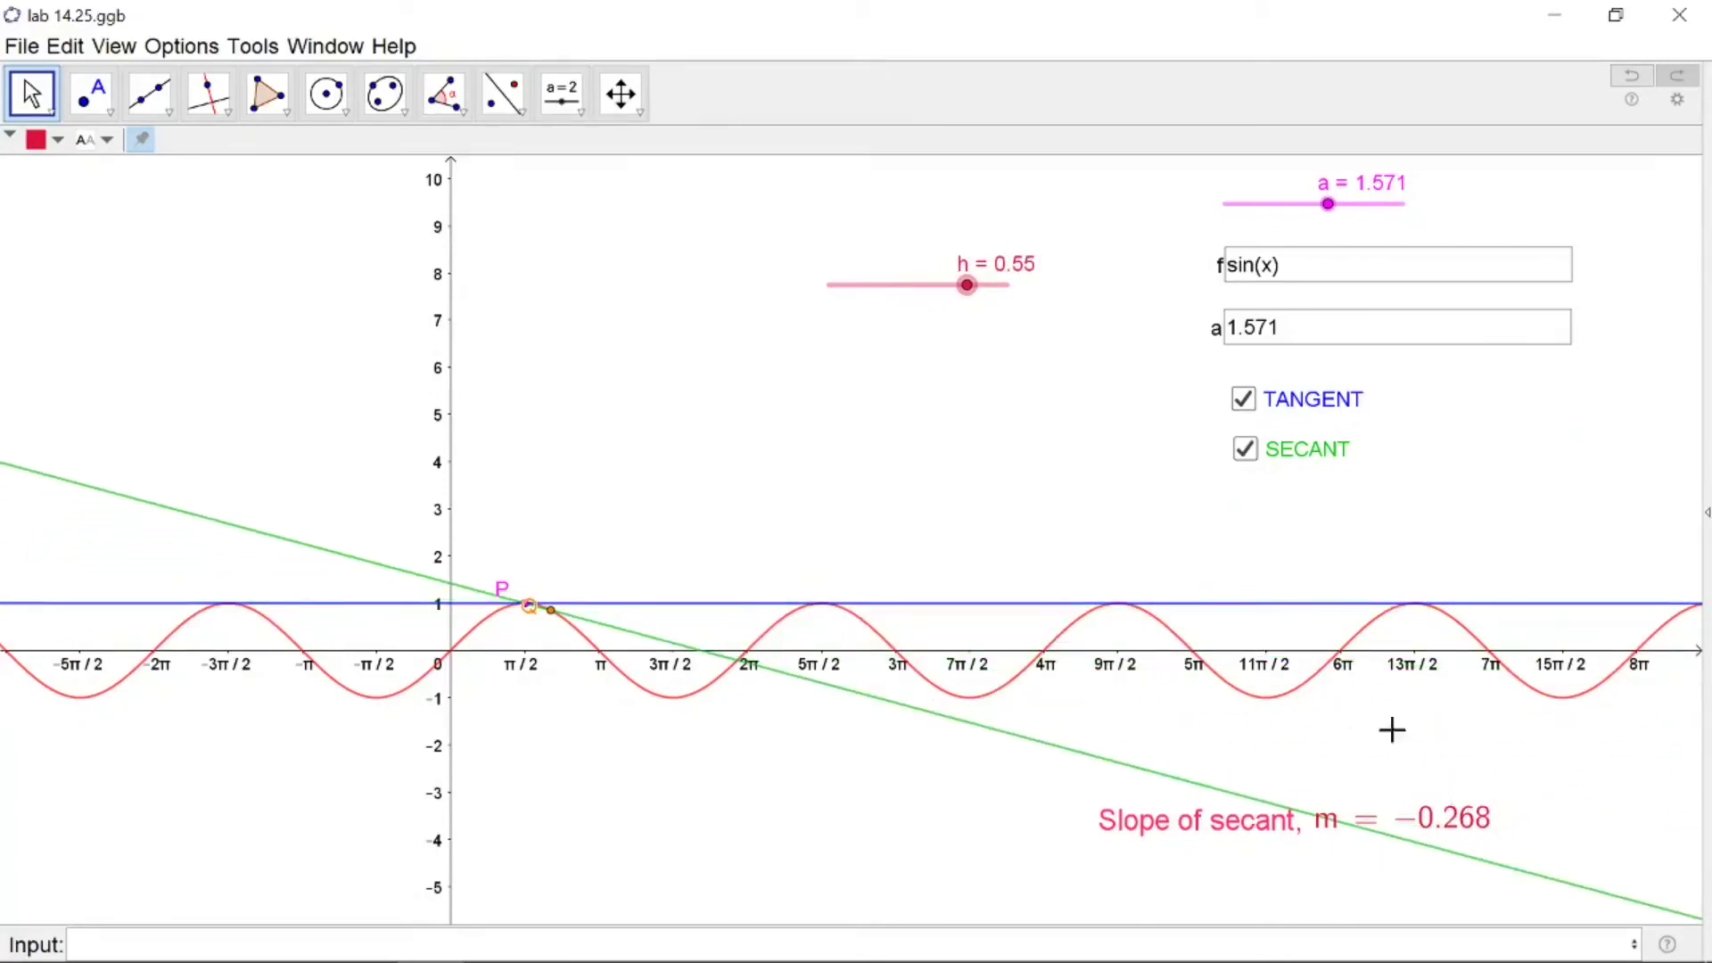
left_click_drag(970, 303, 917, 301)
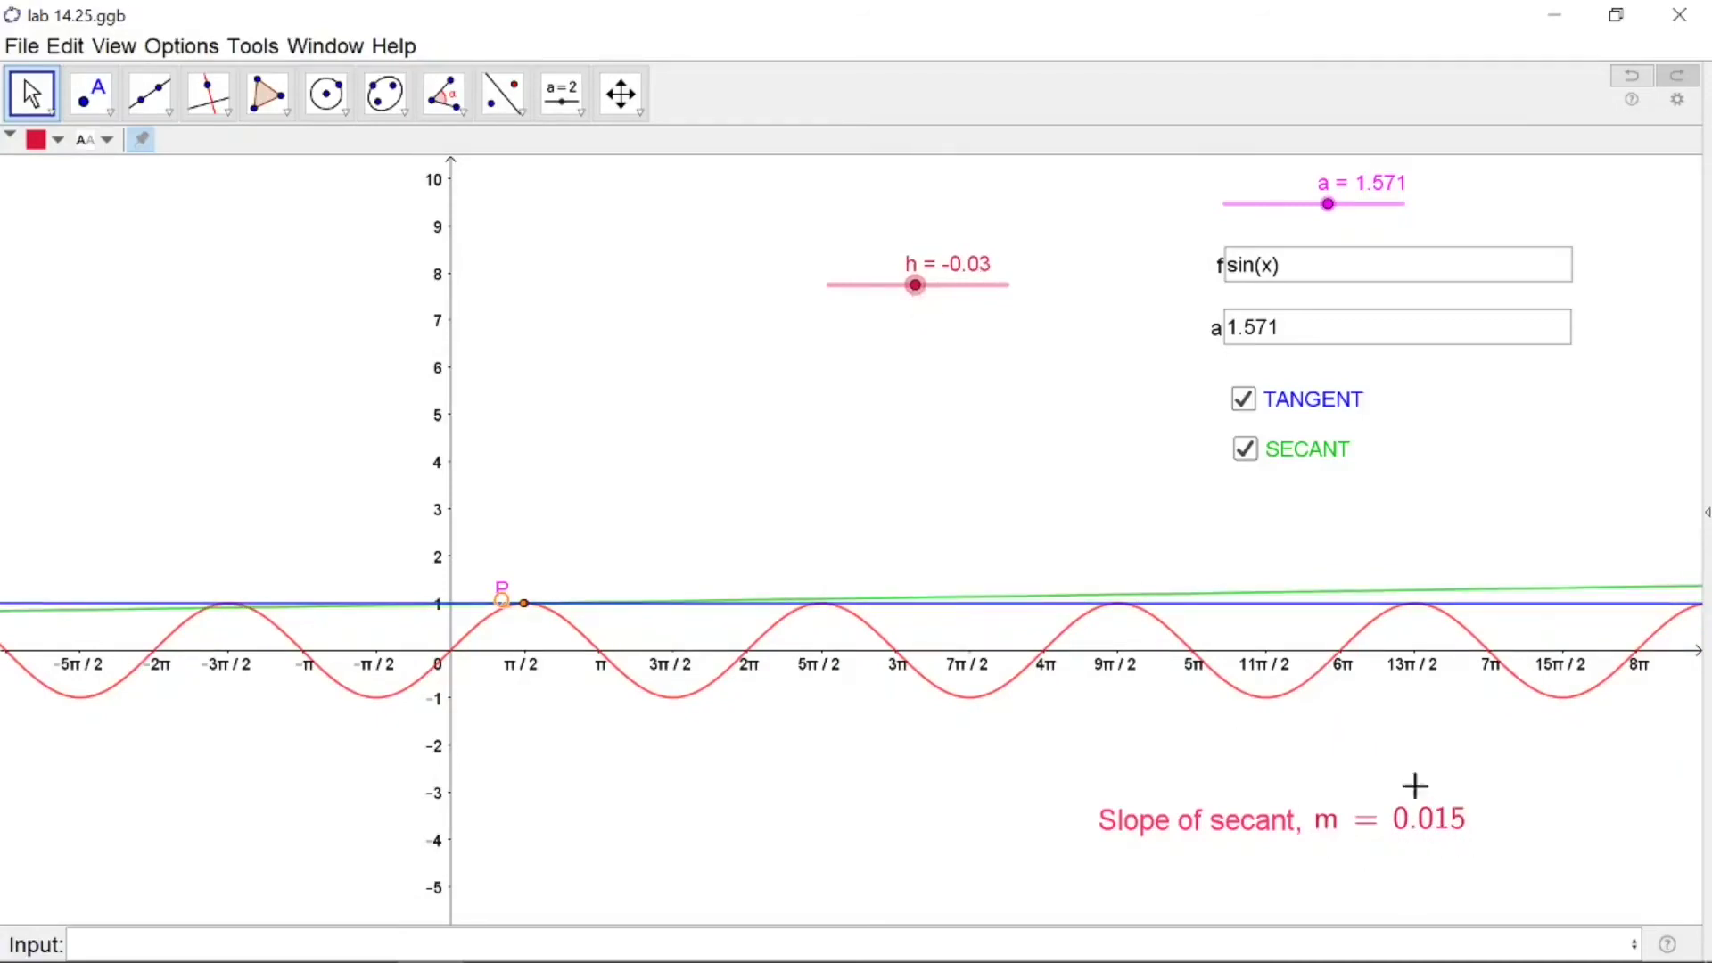
mouse_move(914, 298)
left_mouse_down()
mouse_move(951, 301)
mouse_move(867, 303)
mouse_move(924, 309)
left_mouse_up()
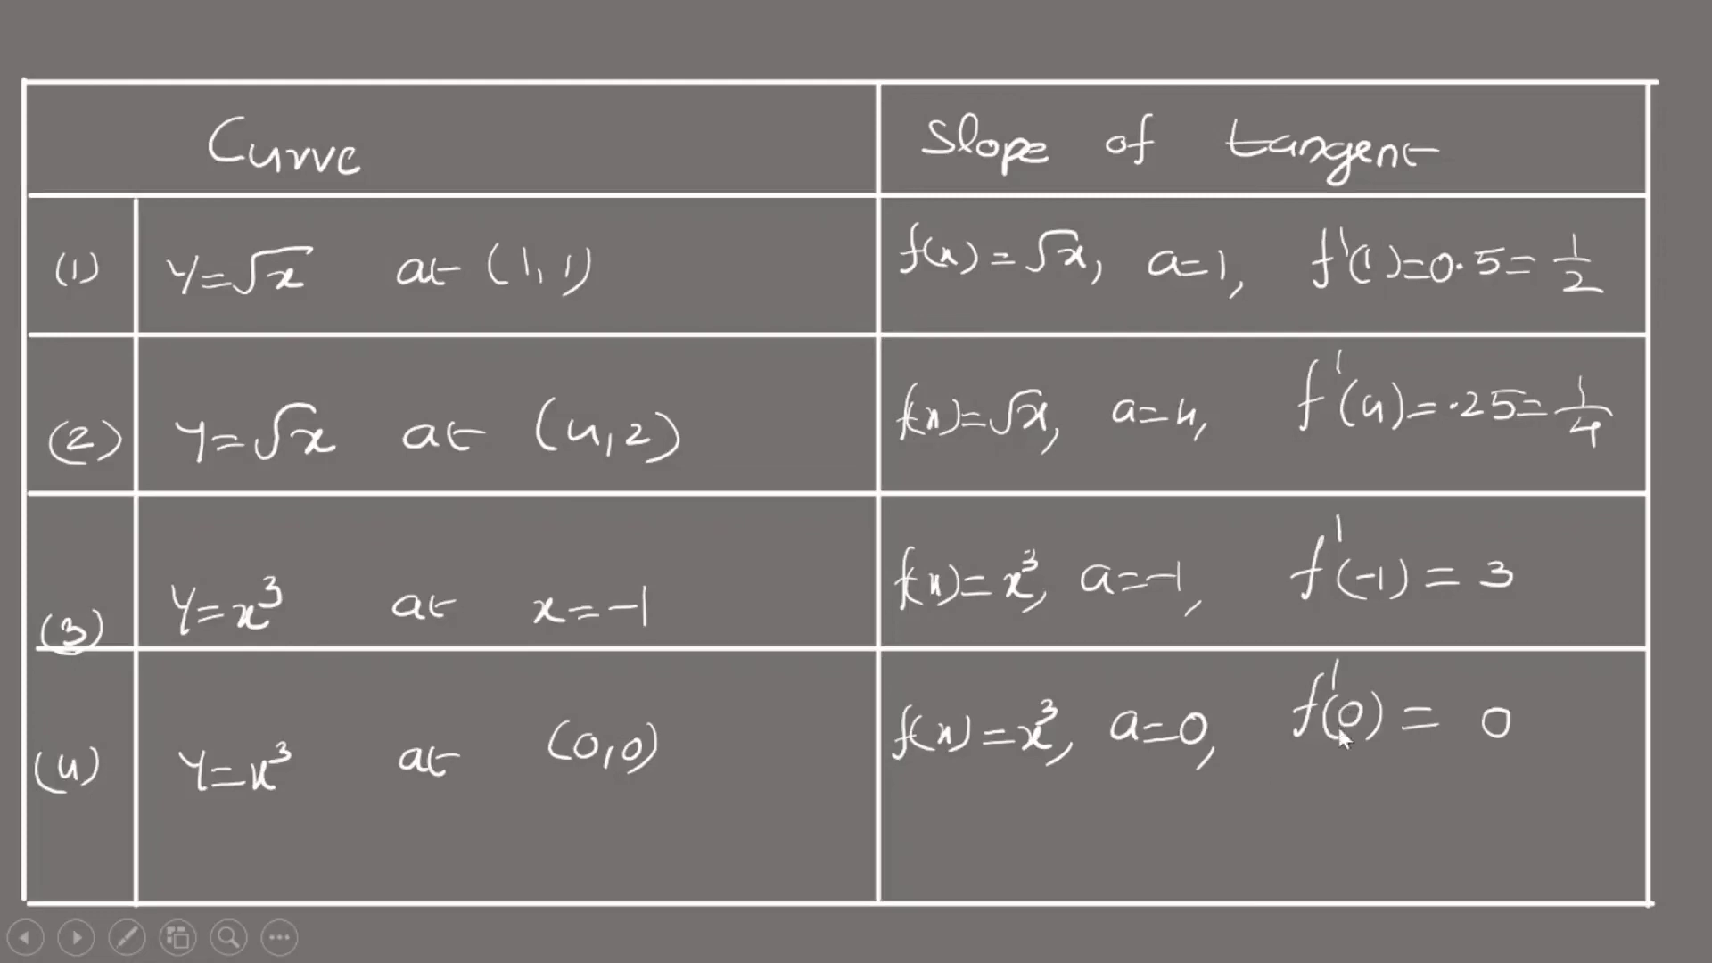
left_click(1422, 736)
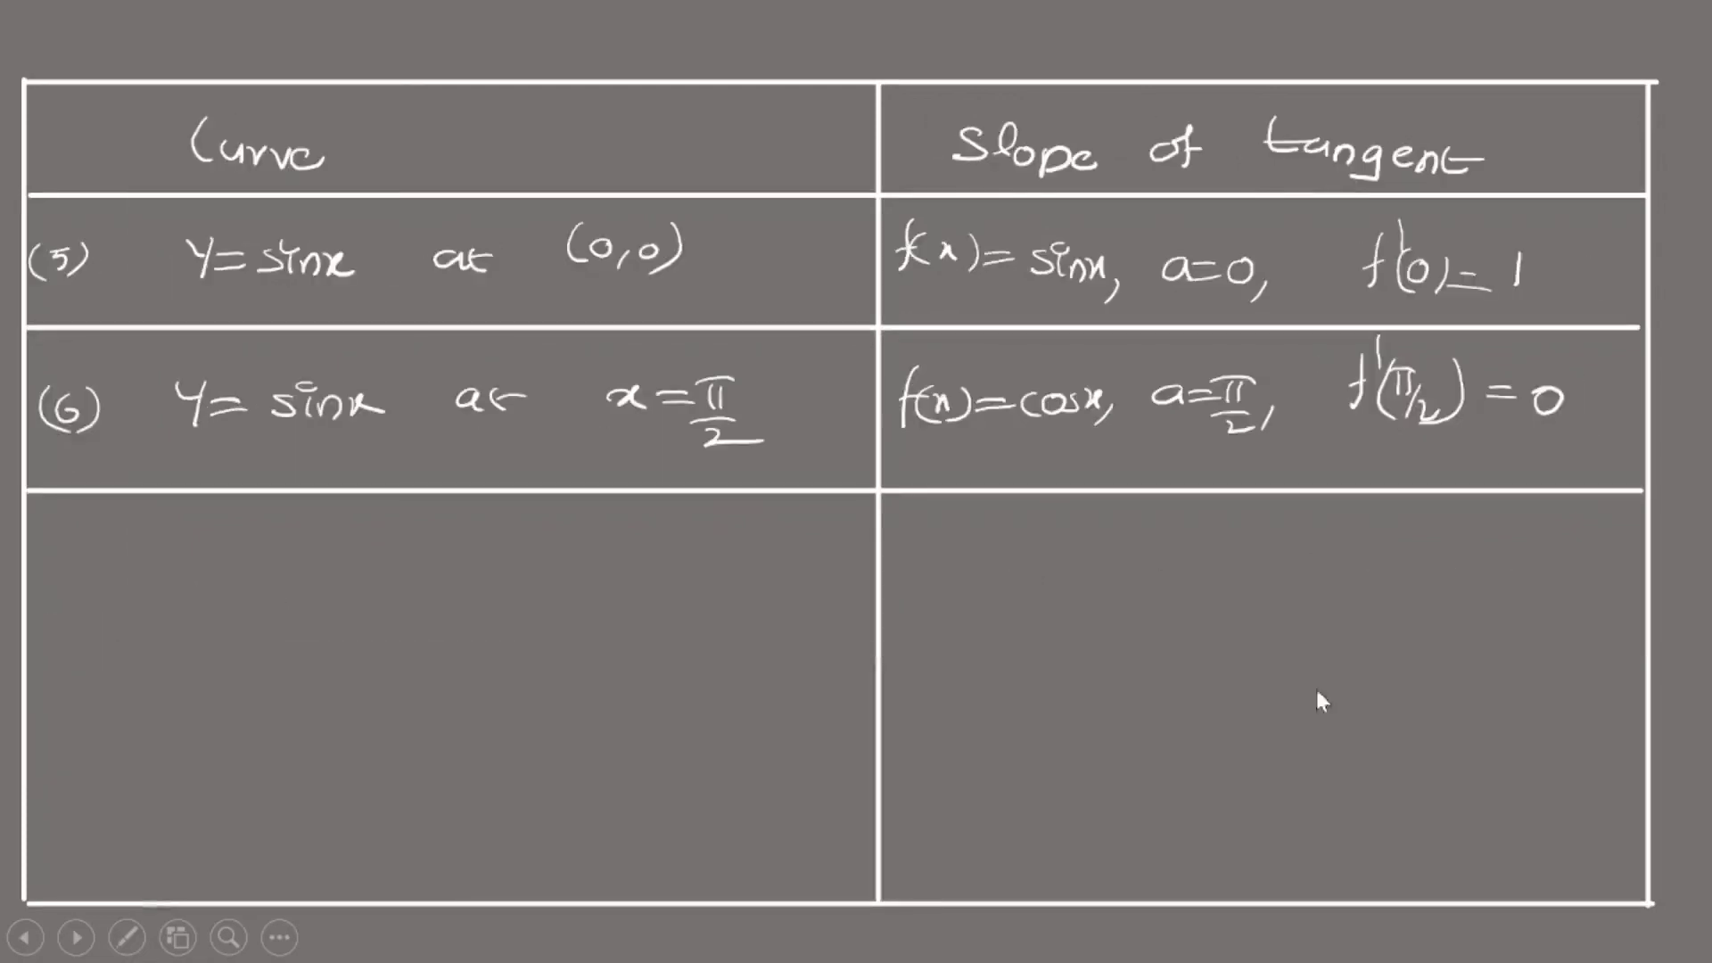